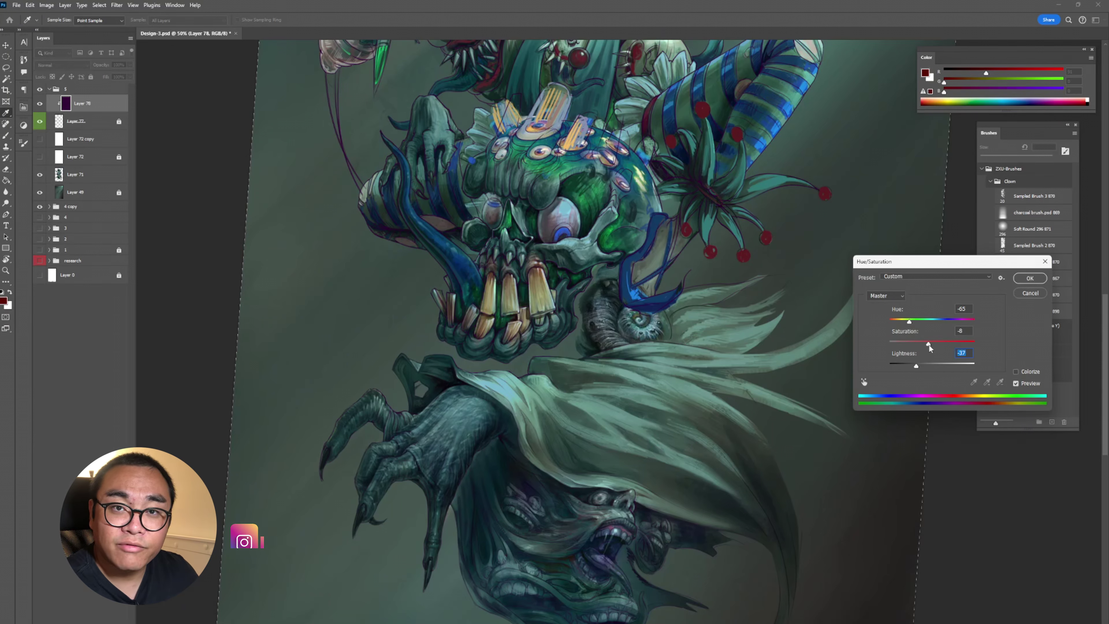
Recolour the clipped Layer 78 with Hue/Saturation, using hue -65, saturation -8 and lightness -37.
left_click(1029, 278)
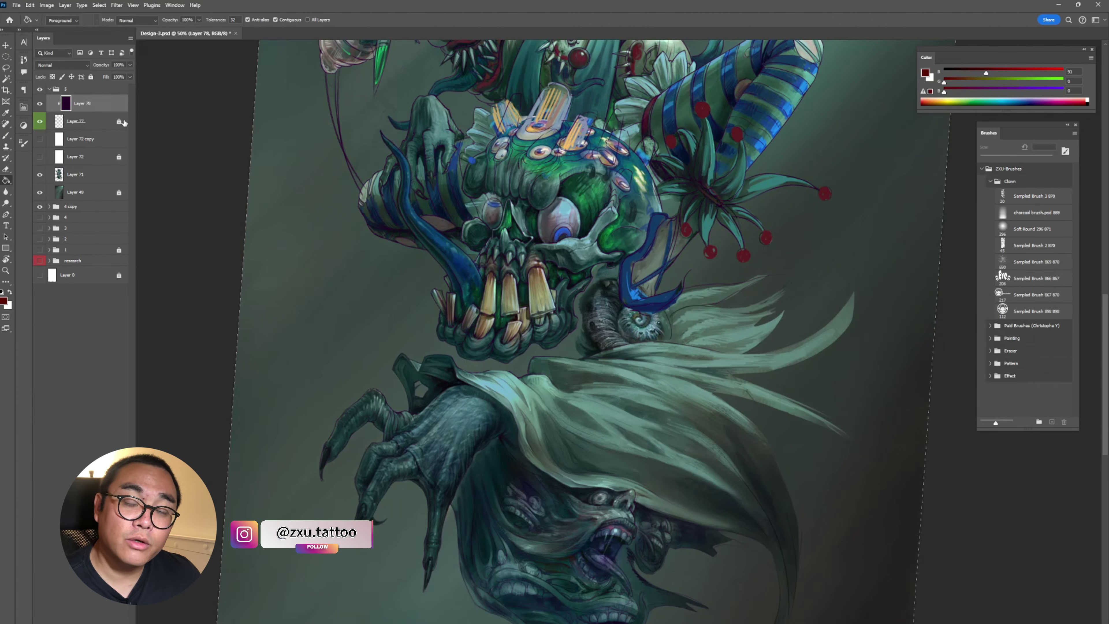
left_click(83, 122)
left_click(62, 65)
left_click(61, 93)
key("g")
left_click(82, 103)
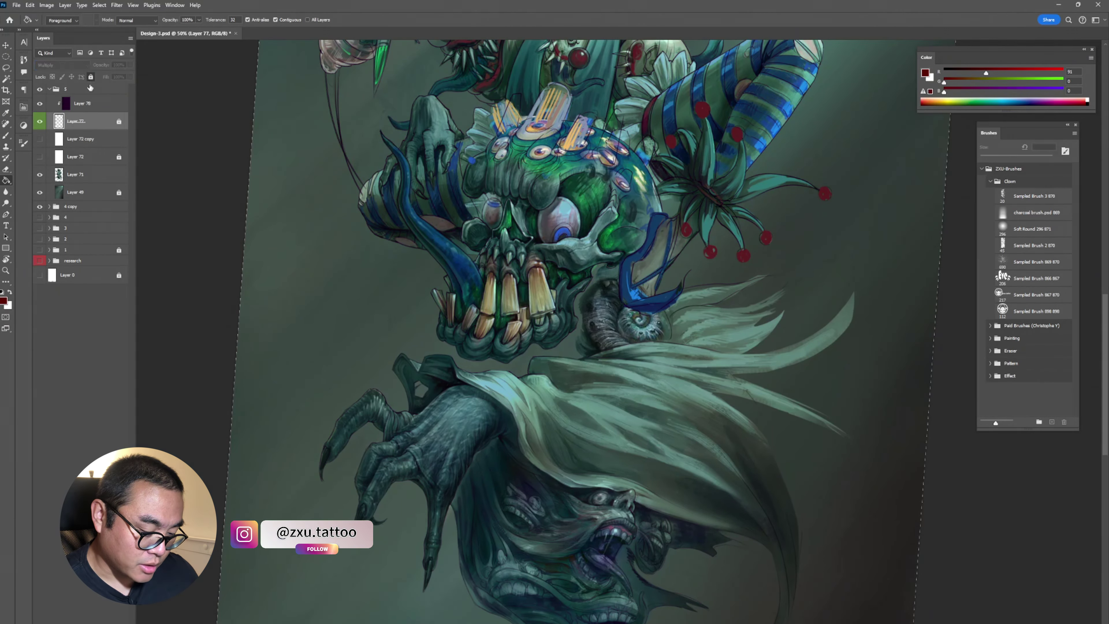
key("ctrl+u")
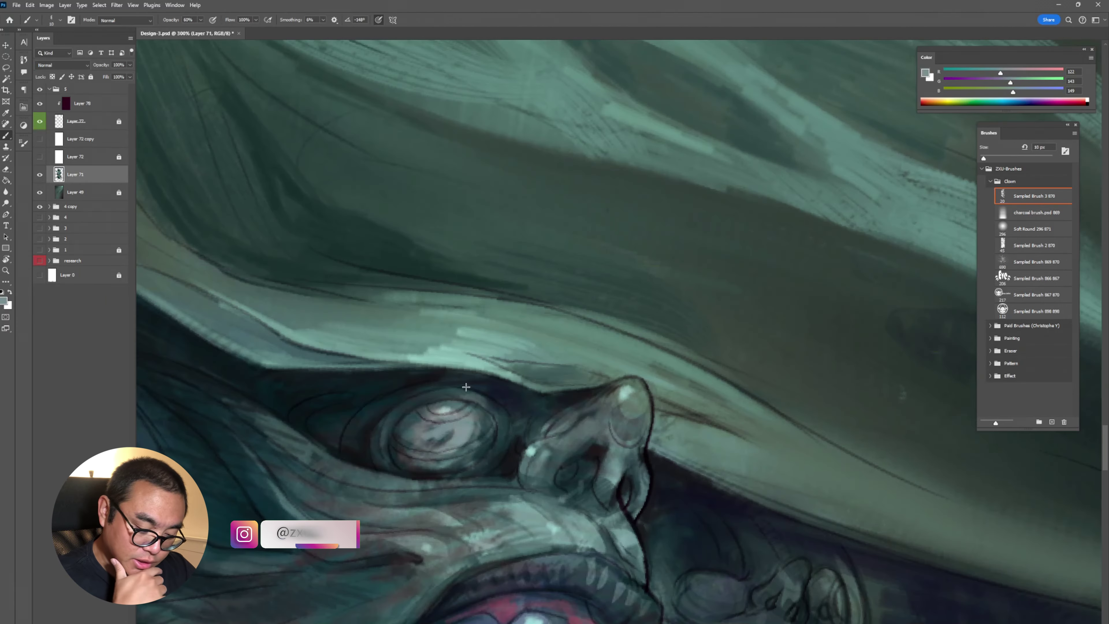
On Layer 71, repaint the outer rim of the screaming face's eyeball with a fine brush and colours sampled from the eye.
key("r")
left_click_drag(426, 437, 676, 475)
key("b")
scroll(677, 475, "down", 5)
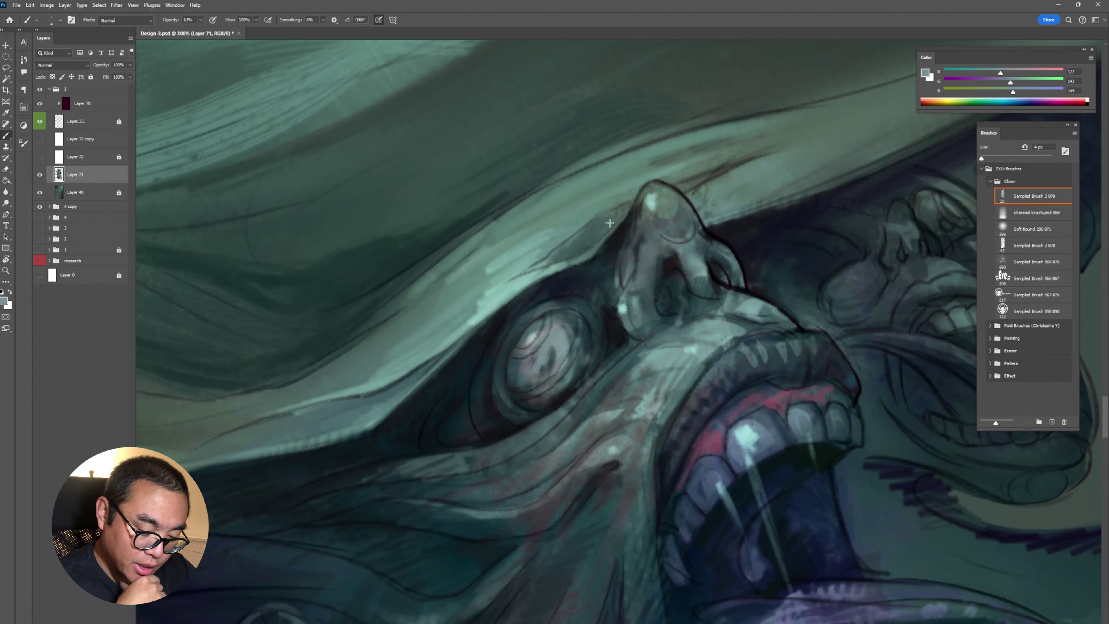
left_click(541, 330, "alt")
mouse_move(541, 329)
left_mouse_down()
mouse_move(542, 319)
mouse_move(542, 372)
mouse_move(511, 404)
mouse_move(517, 379)
mouse_move(518, 407)
left_mouse_up()
left_click(561, 333, "alt")
left_click(559, 335, "alt")
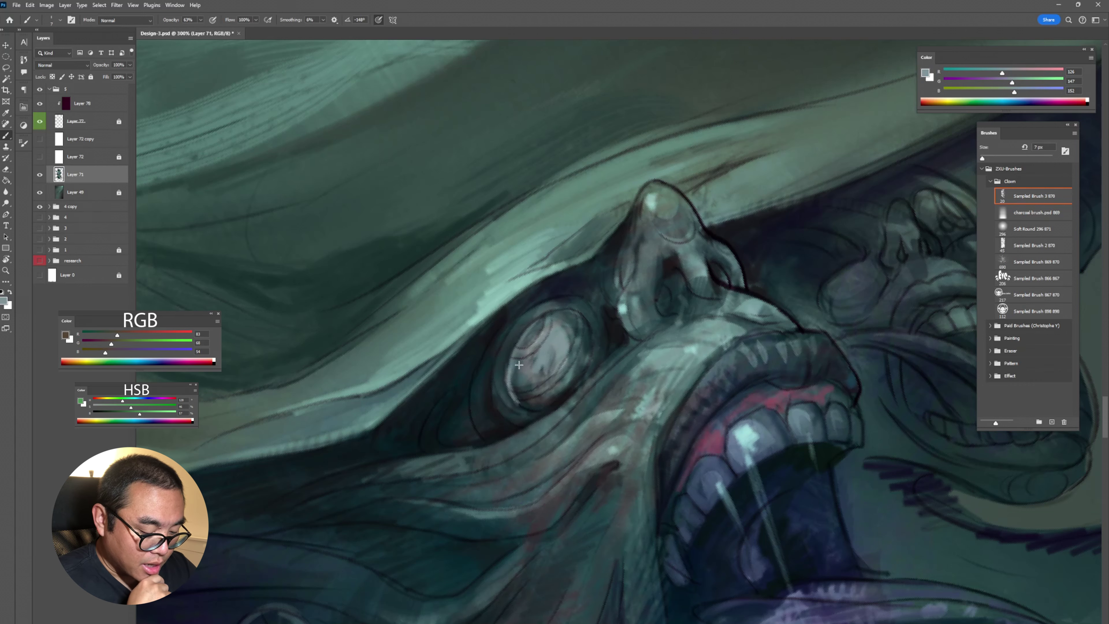
Refine the iris and shade the eyeball's inner side with sampled grey tones and a 7 px brush.
left_click(571, 302, "alt")
left_click_drag(542, 329, 517, 349)
left_click(530, 348, "alt")
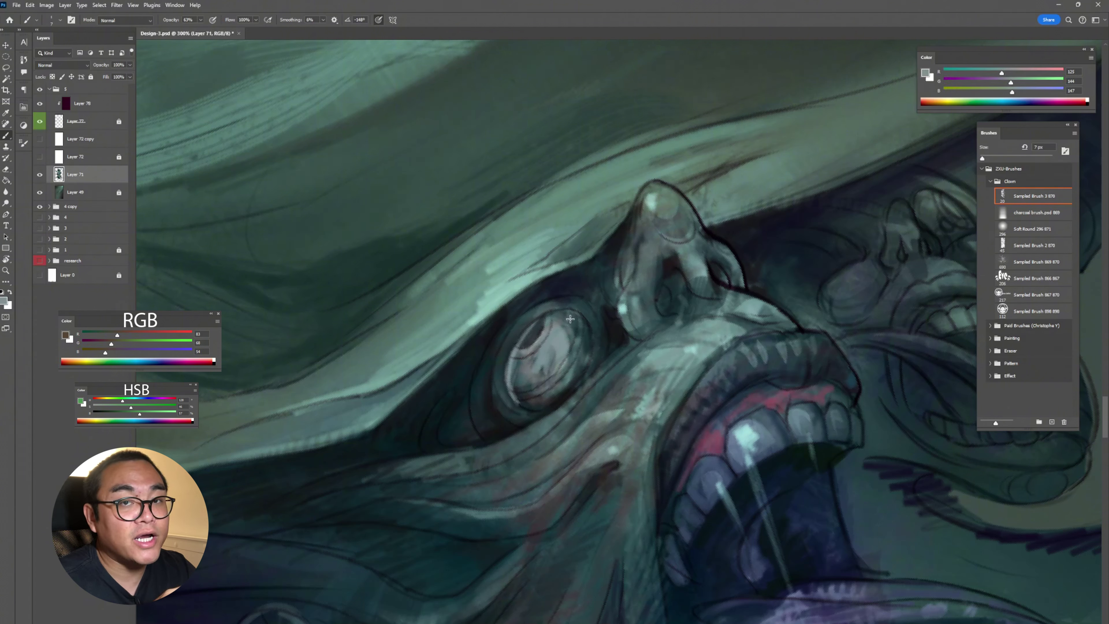
mouse_move(570, 319)
left_mouse_down()
mouse_move(587, 378)
mouse_move(568, 397)
left_mouse_up()
Paint highlights and dark contours along the eye-facing side of the nose using sampled skin and shadow colours.
left_click(623, 308, "alt")
left_click_drag(624, 306, 638, 262)
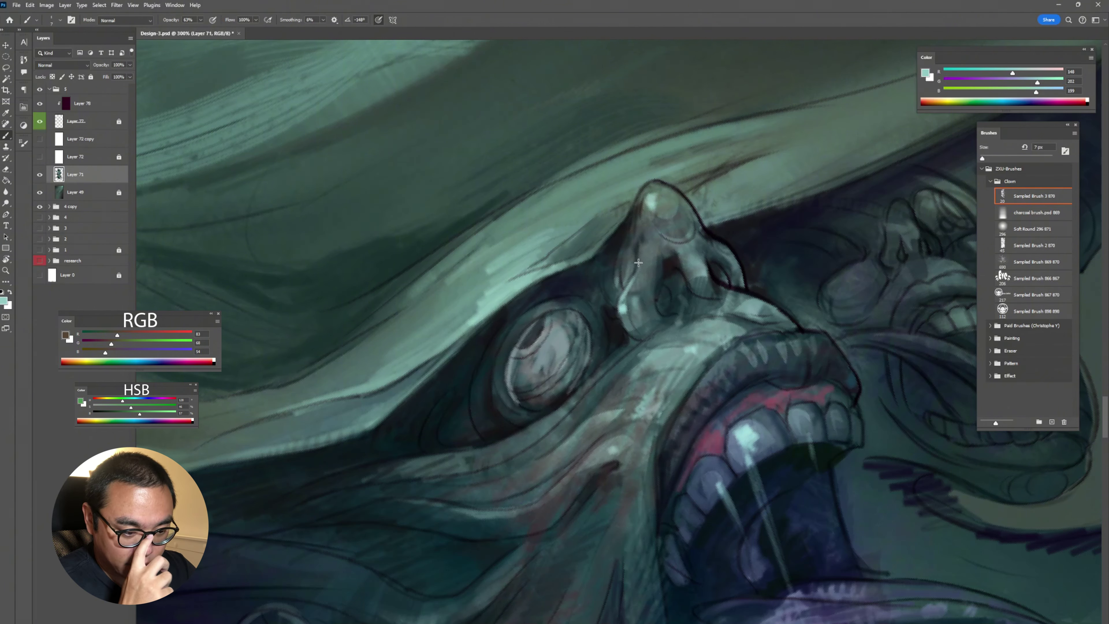
left_click(651, 198, "alt")
mouse_move(642, 205)
left_mouse_down()
mouse_move(647, 192)
mouse_move(625, 286)
left_mouse_up()
left_click(629, 253, "alt")
left_click(627, 262, "alt")
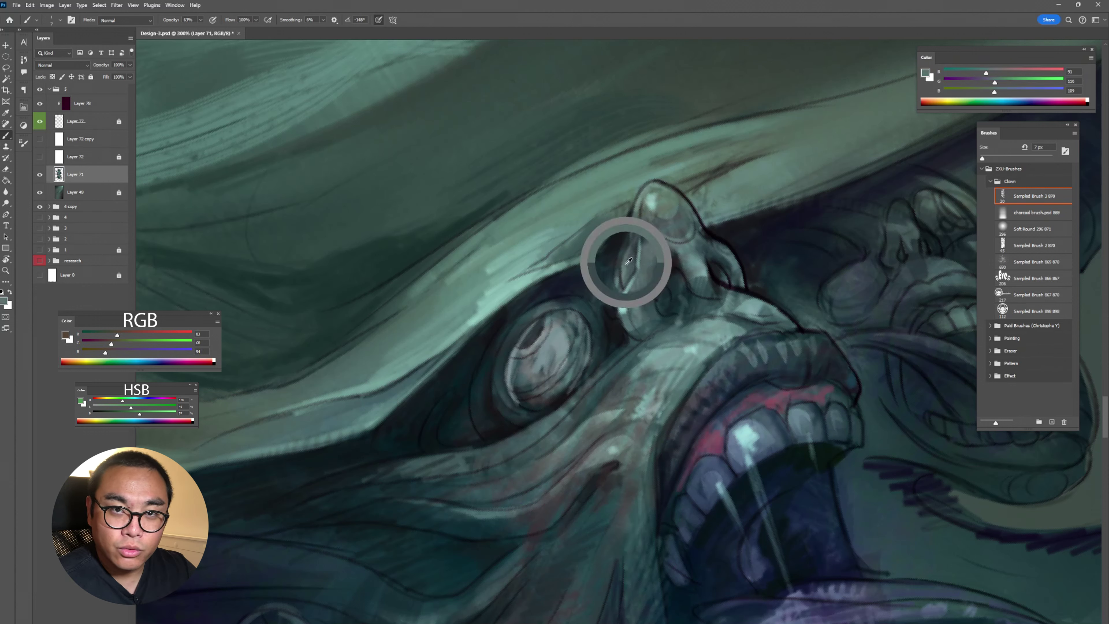
mouse_move(625, 247)
left_mouse_down()
mouse_move(605, 288)
mouse_move(622, 288)
left_mouse_up()
left_click(609, 308, "alt")
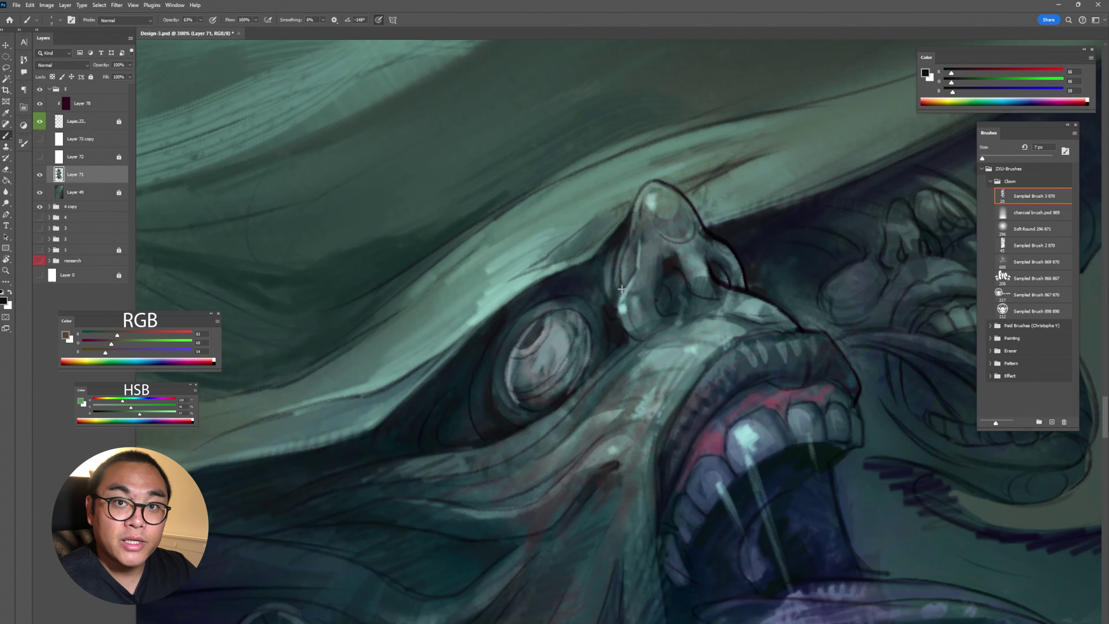
Shade the nostrils and the underside of the nose with adjusted dark tones and sampled mid-tones.
left_click(659, 258, "alt")
left_click(672, 245, "alt")
left_click_drag(661, 252, 694, 282)
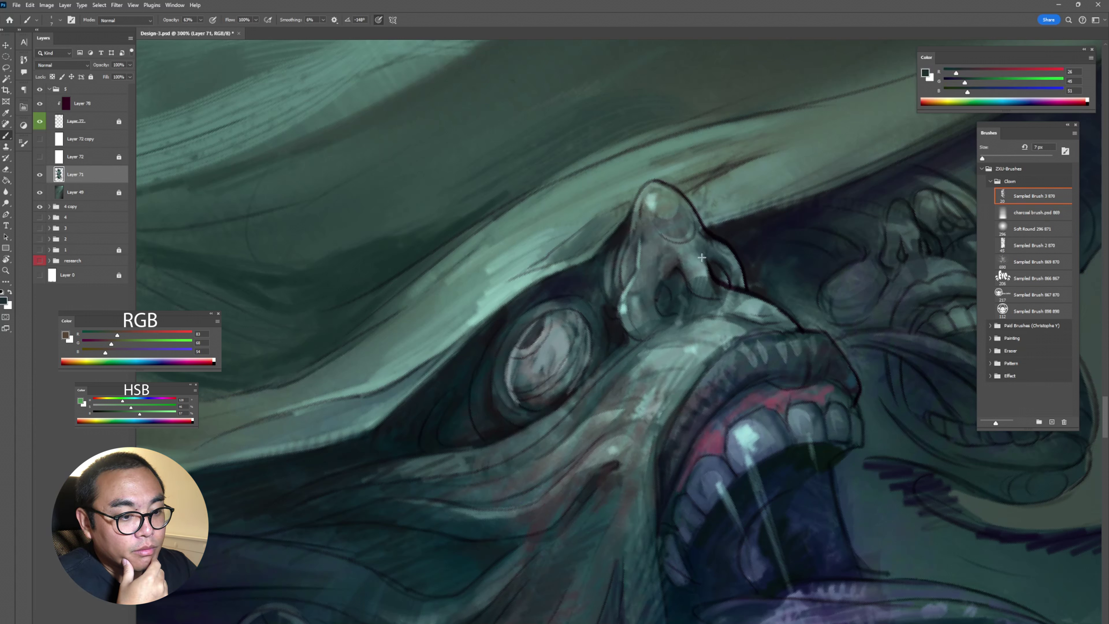
left_click_drag(965, 82, 956, 82)
left_click_drag(967, 92, 963, 92)
left_click(677, 252, "alt")
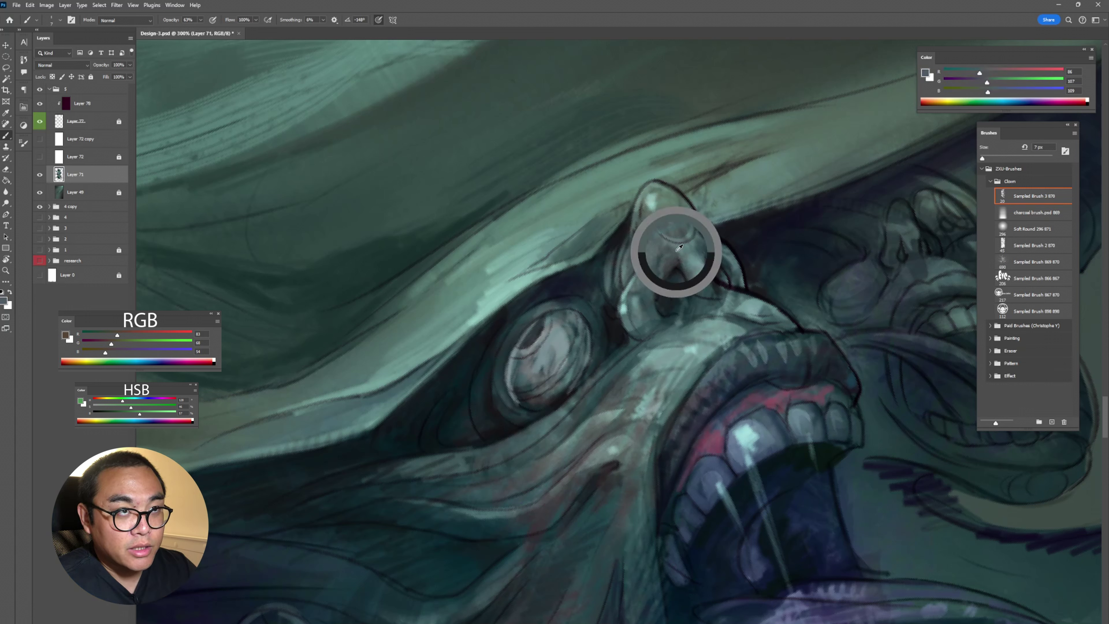
left_click(740, 314, "alt")
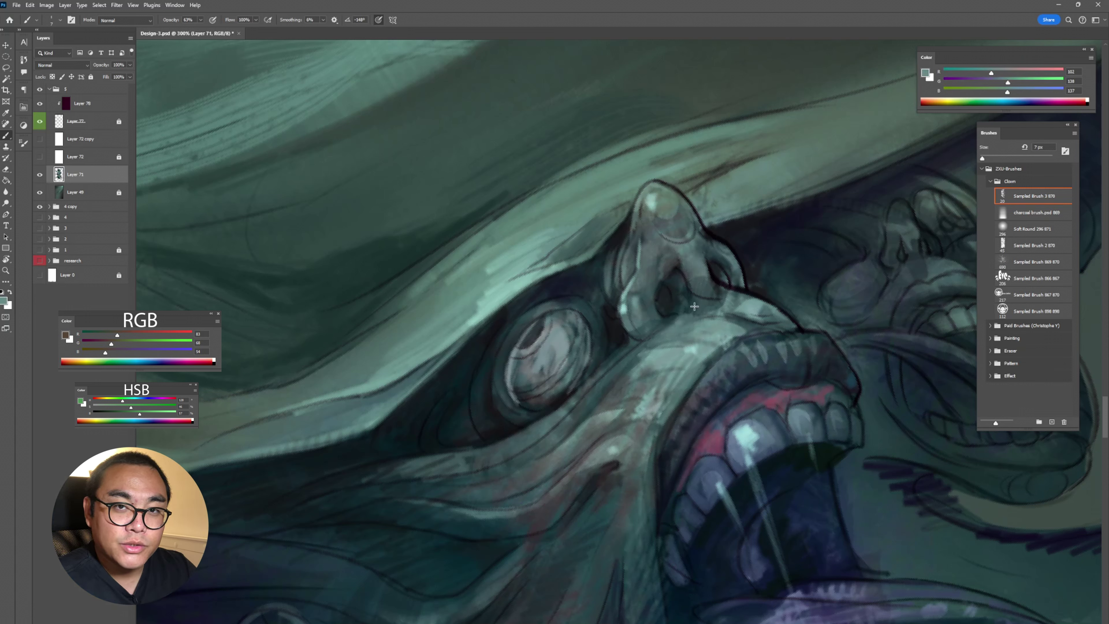
left_click(721, 274, "alt")
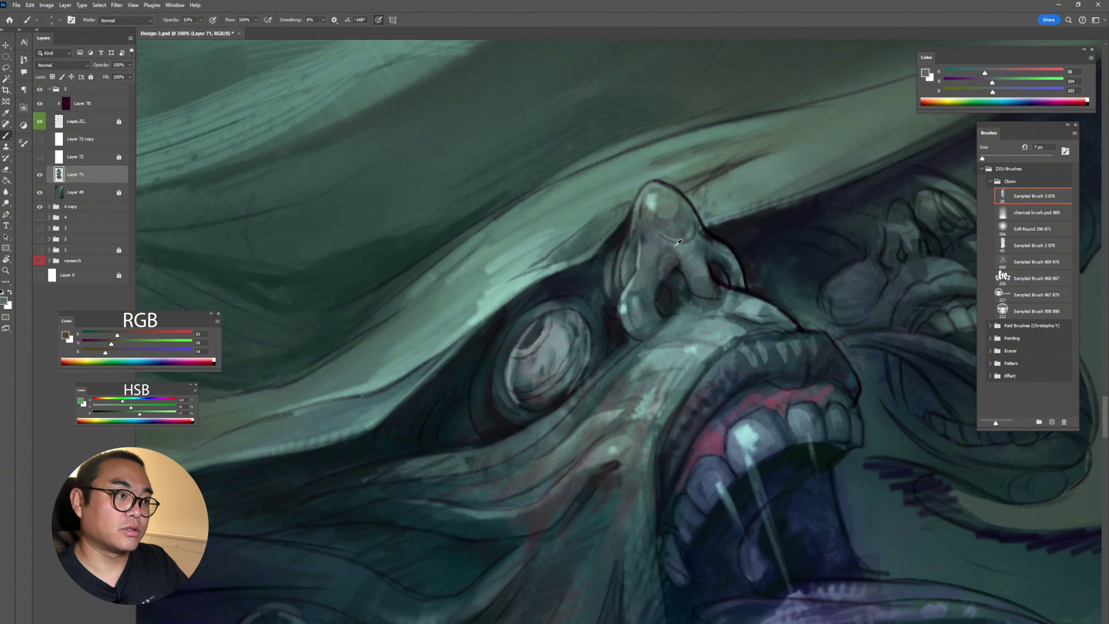
left_click(682, 213, "alt")
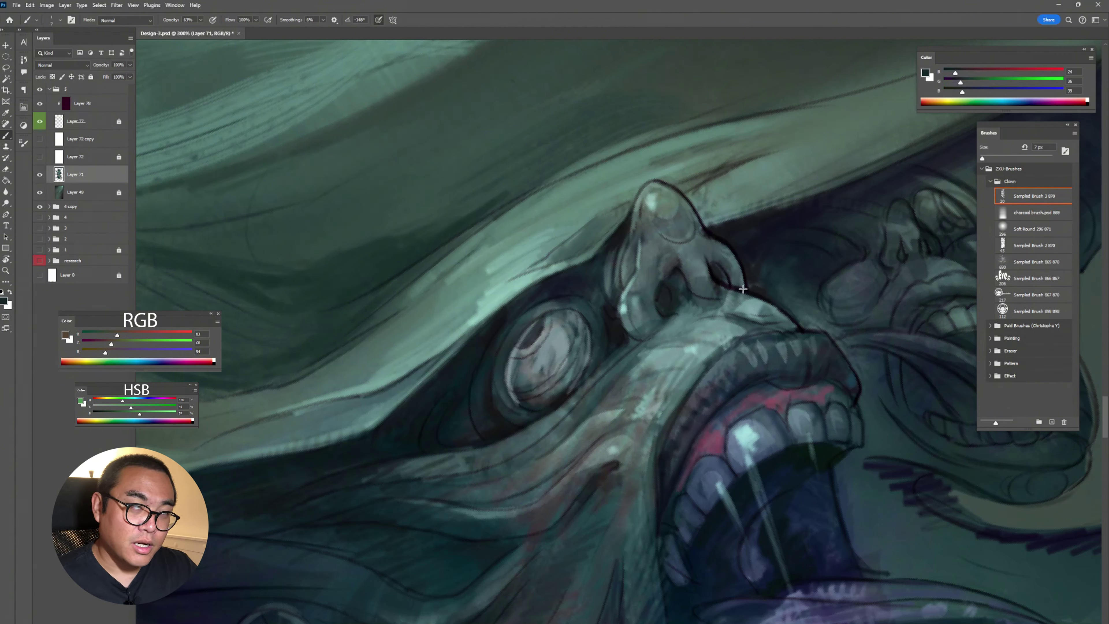
Paint the transition from the nose base to the upper lip and shade the lip creases with sampled tones.
left_click(716, 291, "alt")
left_click_drag(706, 284, 789, 323)
left_click(708, 336, "alt")
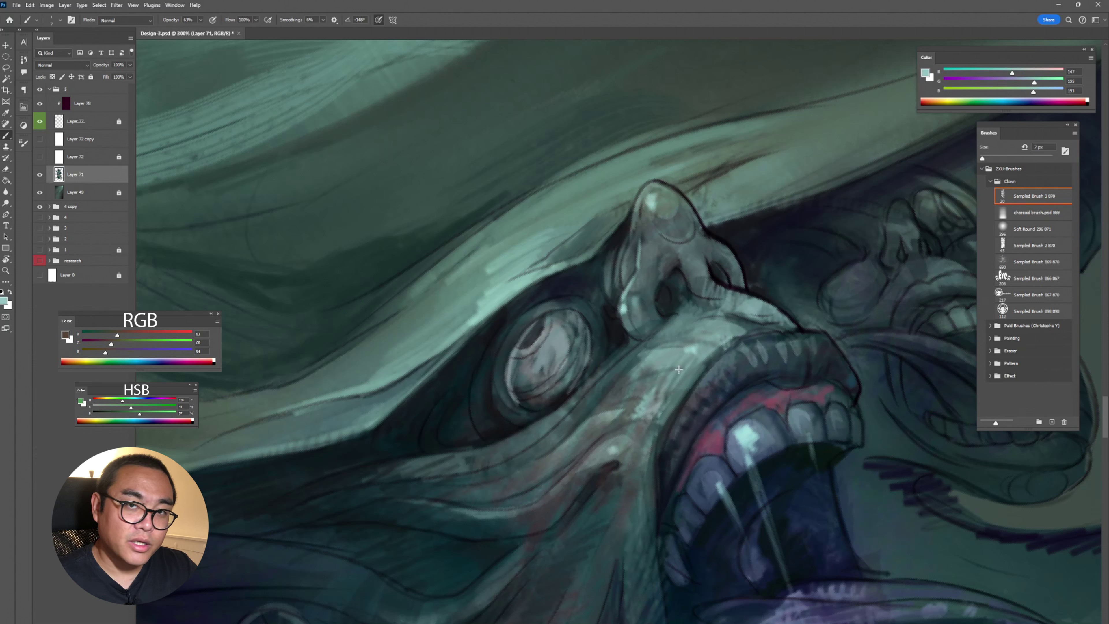
left_click(699, 362, "alt")
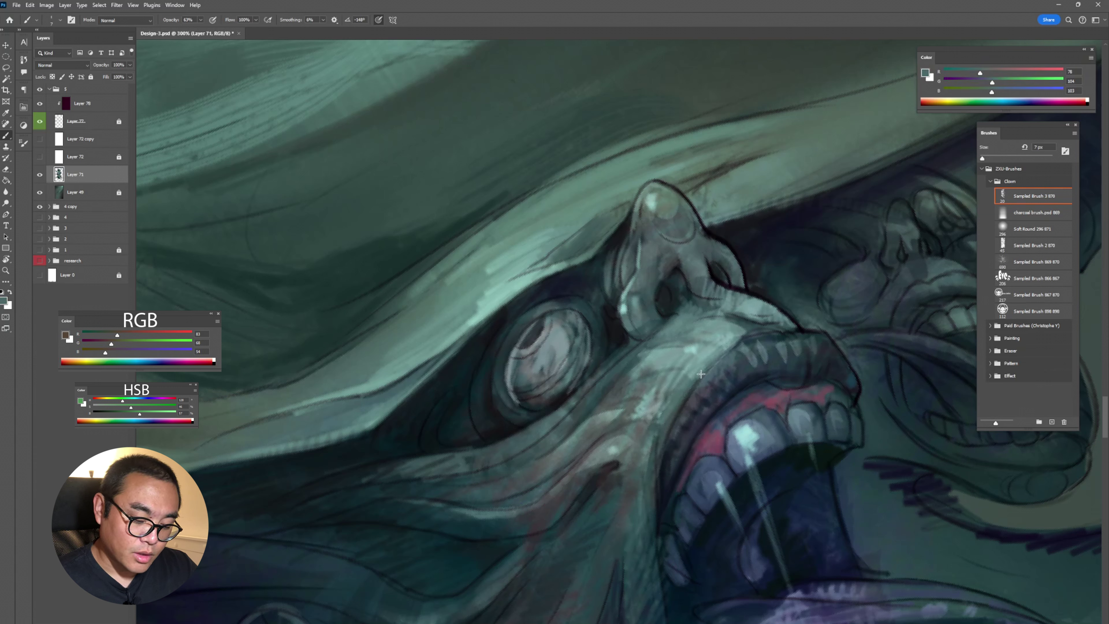
left_click(725, 376, "alt")
mouse_move(725, 376)
left_mouse_down()
mouse_move(712, 358)
mouse_move(744, 372)
left_mouse_up()
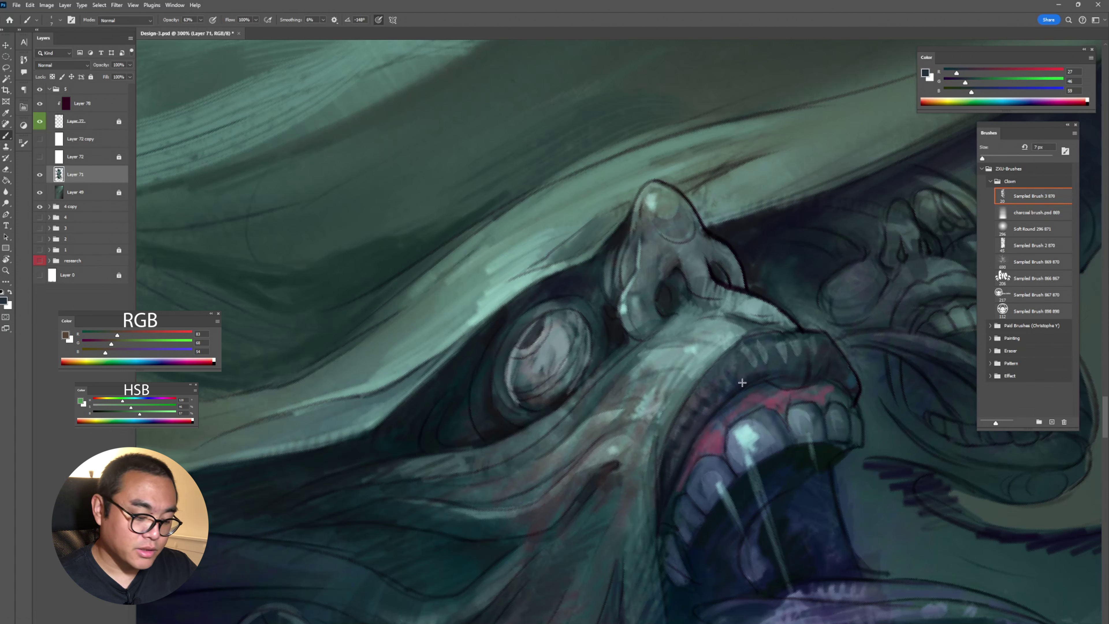
Extend the pink upper gum and define the front teeth with sampled gum and tooth colours.
left_click(752, 401, "alt")
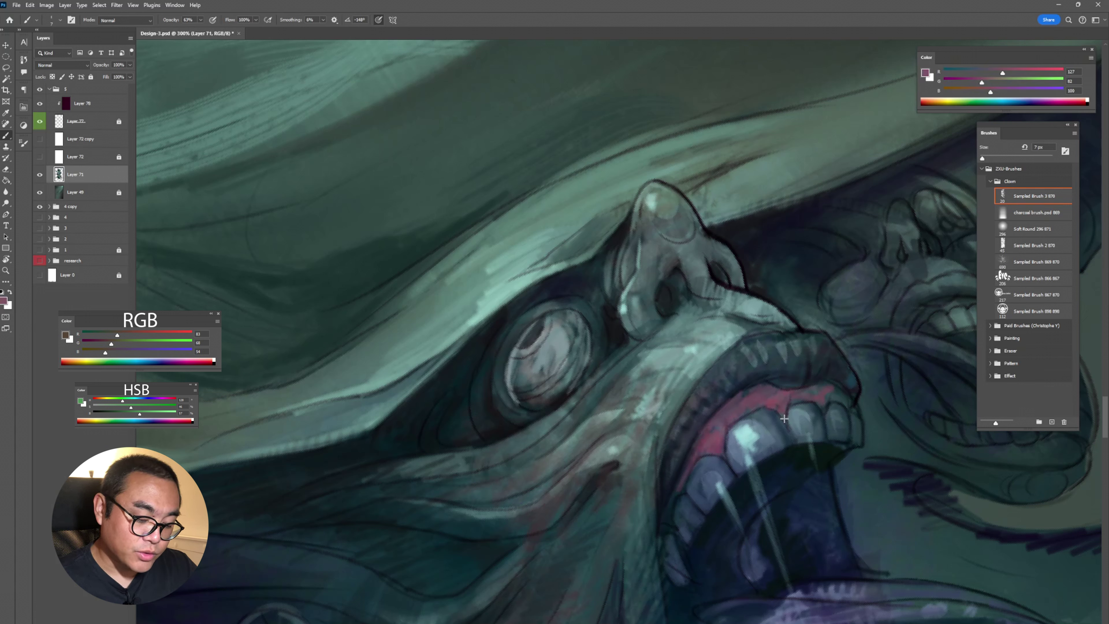
left_click(762, 434, "alt")
left_click(775, 429, "alt")
mouse_move(791, 443)
left_mouse_down()
mouse_move(761, 349)
mouse_move(754, 404)
left_mouse_up()
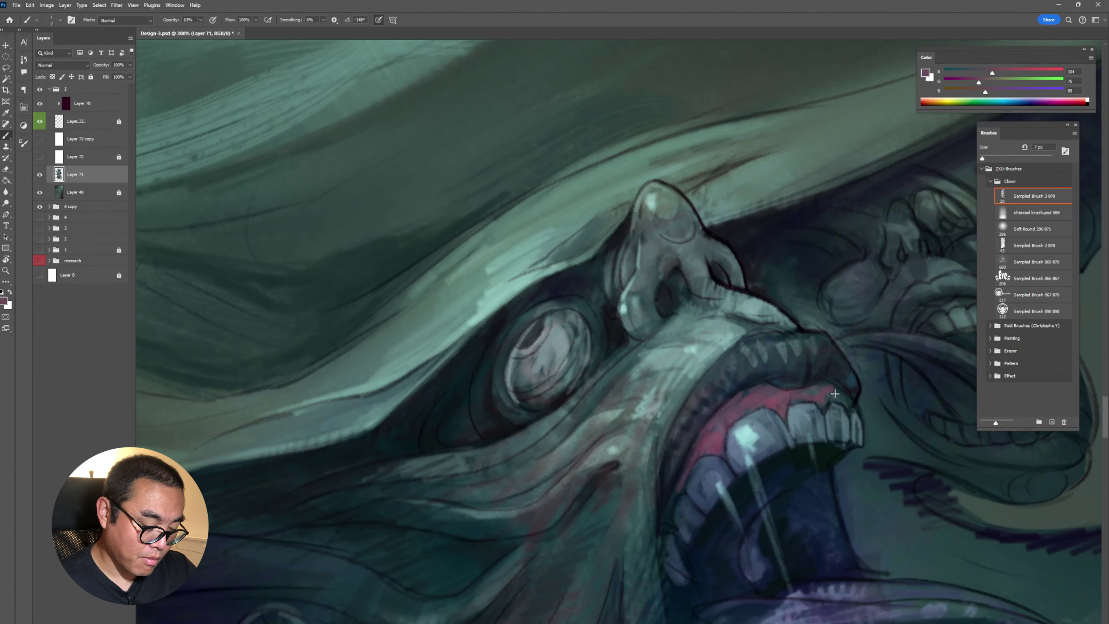
left_click(851, 410, "alt")
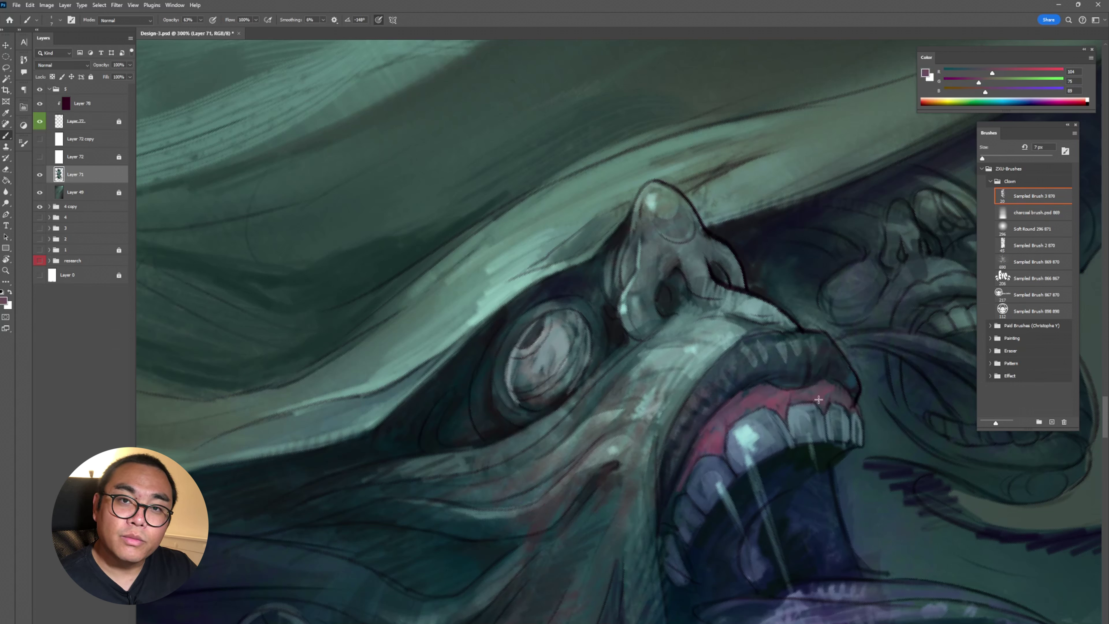
Repaint the larger teeth toward the mouth corner and carry the pink gum down behind them.
left_click(772, 412, "alt")
mouse_move(760, 444)
left_mouse_down()
mouse_move(793, 368)
mouse_move(730, 425)
left_mouse_up()
left_click(732, 453, "alt")
left_click_drag(718, 490, 684, 462)
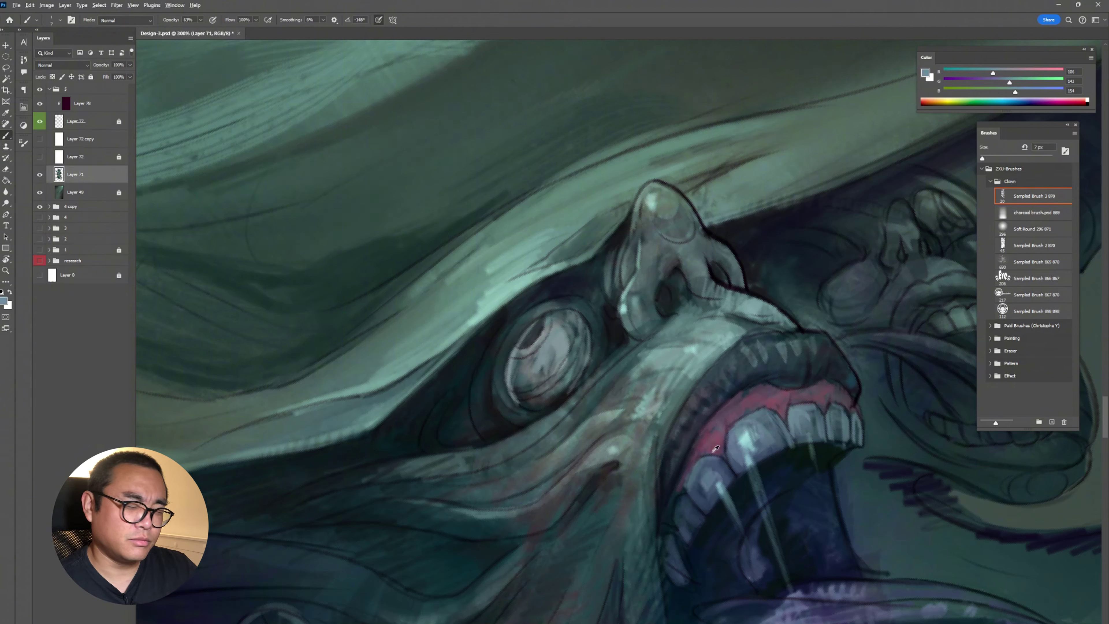
left_click(715, 449, "alt")
left_click(696, 452, "alt")
left_click(680, 422, "alt")
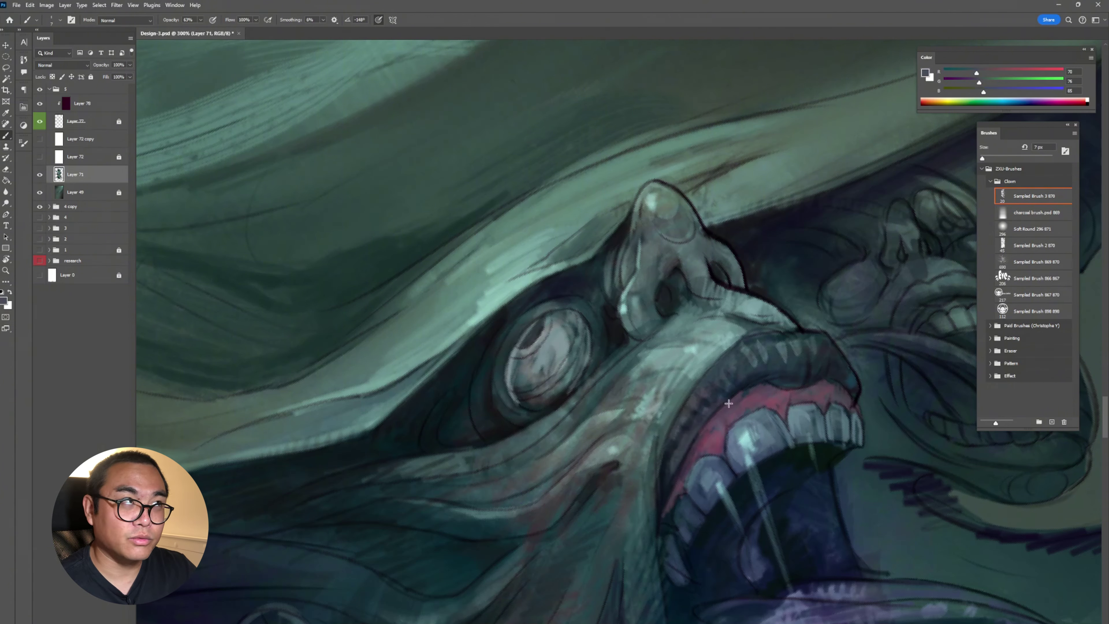
Blend the gum's edge into the upper lip and repaint the light skin along the lip's top contour.
left_click(753, 391, "alt")
left_click(743, 398, "alt")
left_click(757, 373, "alt")
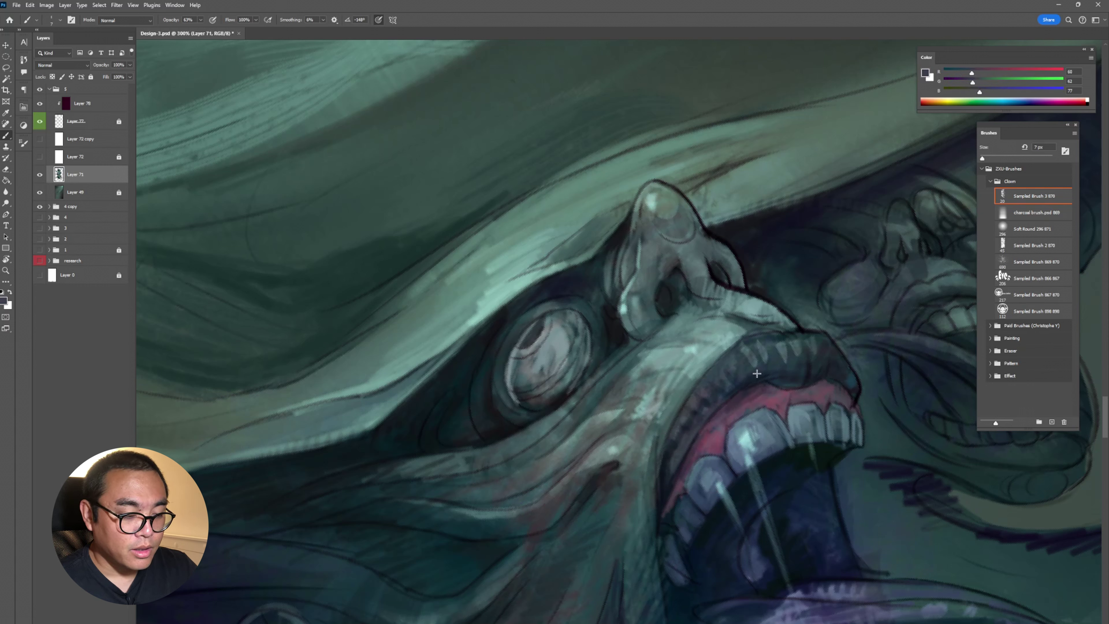
left_click(762, 321, "alt")
mouse_move(738, 335)
left_mouse_down()
mouse_move(793, 311)
mouse_move(771, 324)
mouse_move(782, 325)
left_mouse_up()
Paint light strokes along the cheek wrinkles between the eye and the mouth using sampled grey-green tones.
left_click(688, 286, "alt")
left_click(567, 485, "alt")
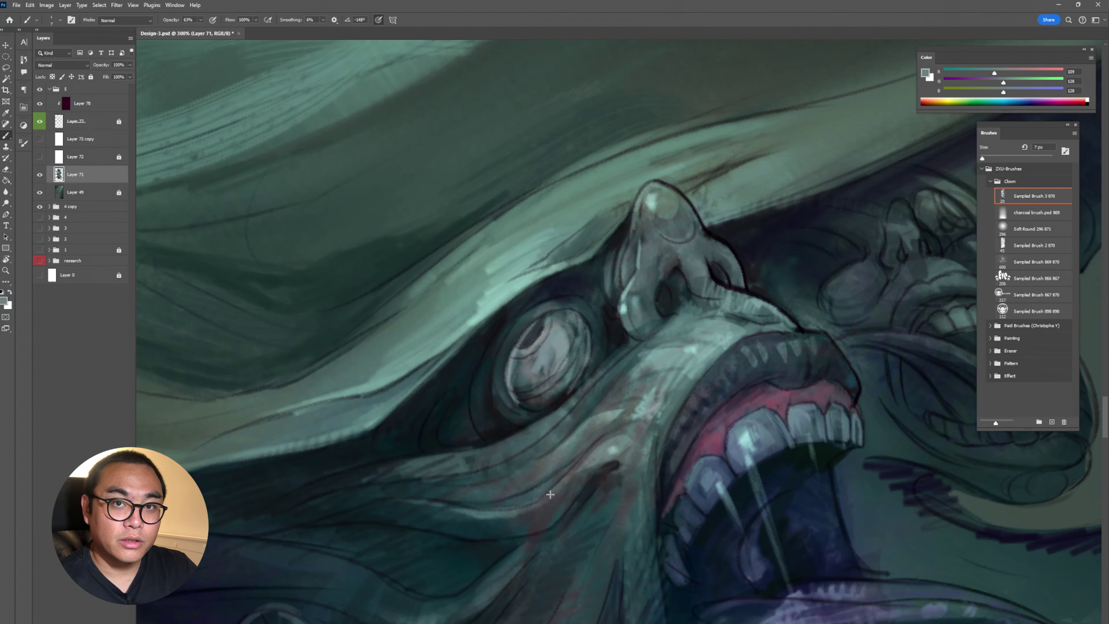
left_click_drag(550, 503, 594, 463)
left_click(629, 371, "alt")
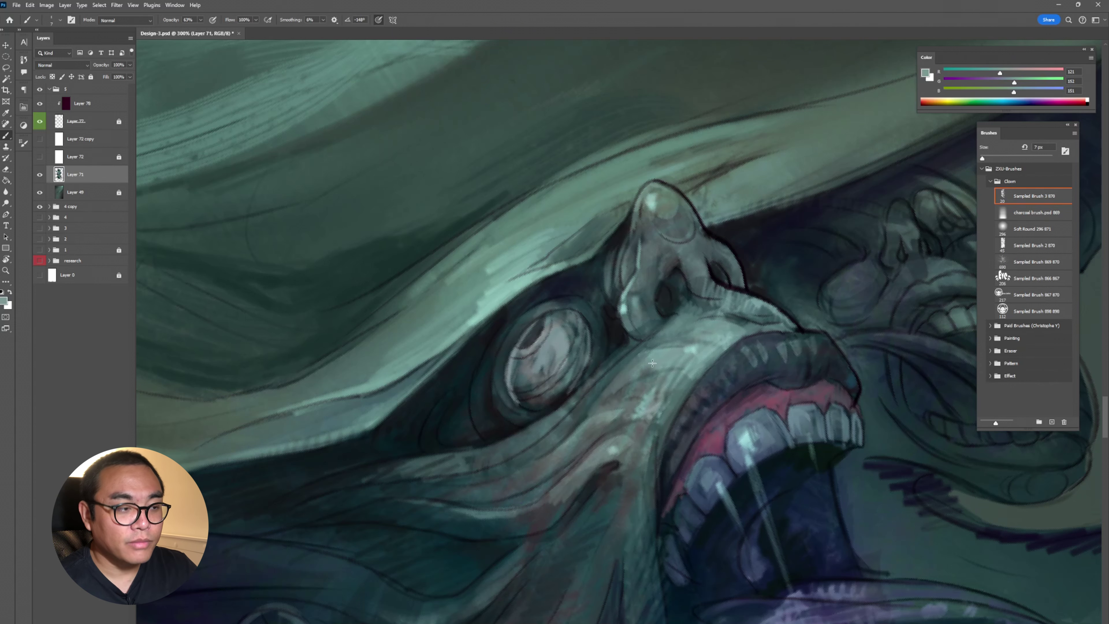
mouse_move(644, 357)
left_mouse_down()
mouse_move(539, 450)
mouse_move(557, 413)
mouse_move(491, 440)
left_mouse_up()
Deepen the cheek folds and the nostril's lower edge with a sampled near-black colour.
left_click(646, 273, "alt")
mouse_move(589, 466)
left_mouse_down()
mouse_move(526, 509)
mouse_move(491, 511)
left_mouse_up()
left_click_drag(565, 432, 517, 463)
mouse_move(550, 439)
left_mouse_down()
mouse_move(596, 391)
mouse_move(522, 467)
left_mouse_up()
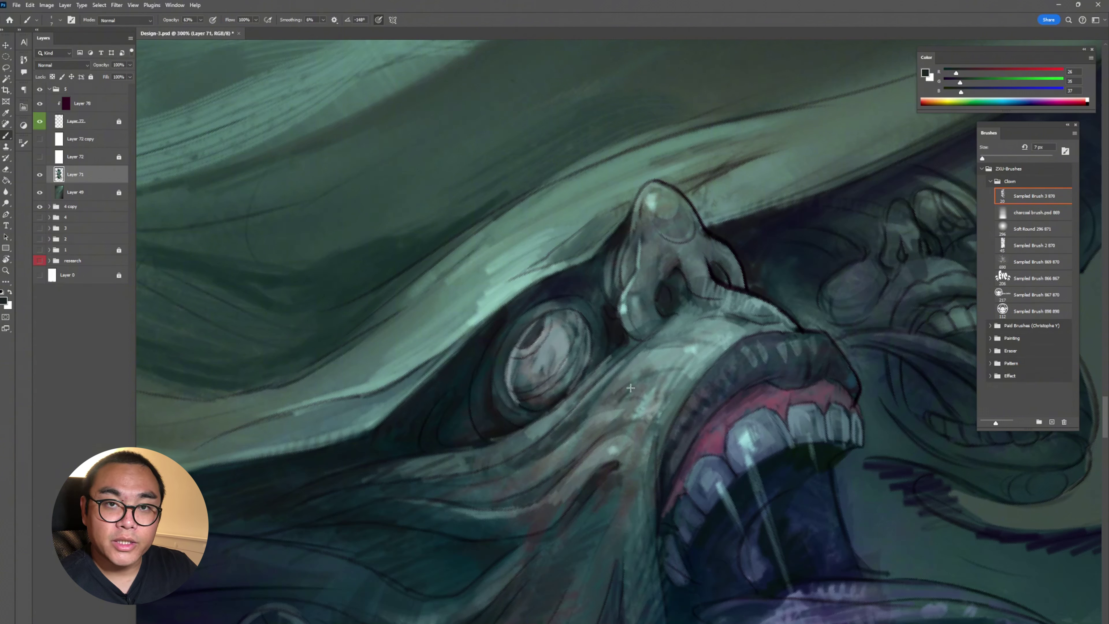
left_click_drag(644, 376, 598, 411)
left_click_drag(655, 308, 649, 343)
Mix a pale blue and paint cool highlights on the skin below the nose and along the nose's outer rim.
left_click(638, 308, "alt")
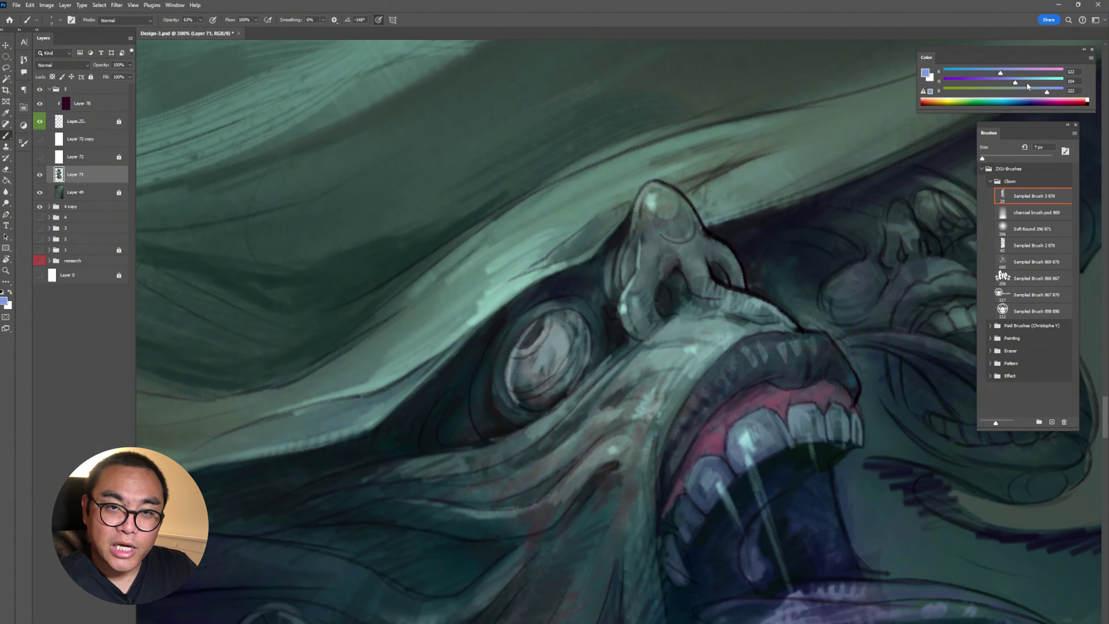
left_click_drag(1015, 82, 1038, 82)
left_click_drag(696, 321, 664, 332)
left_click_drag(1001, 73, 1030, 72)
left_click_drag(667, 332, 712, 321)
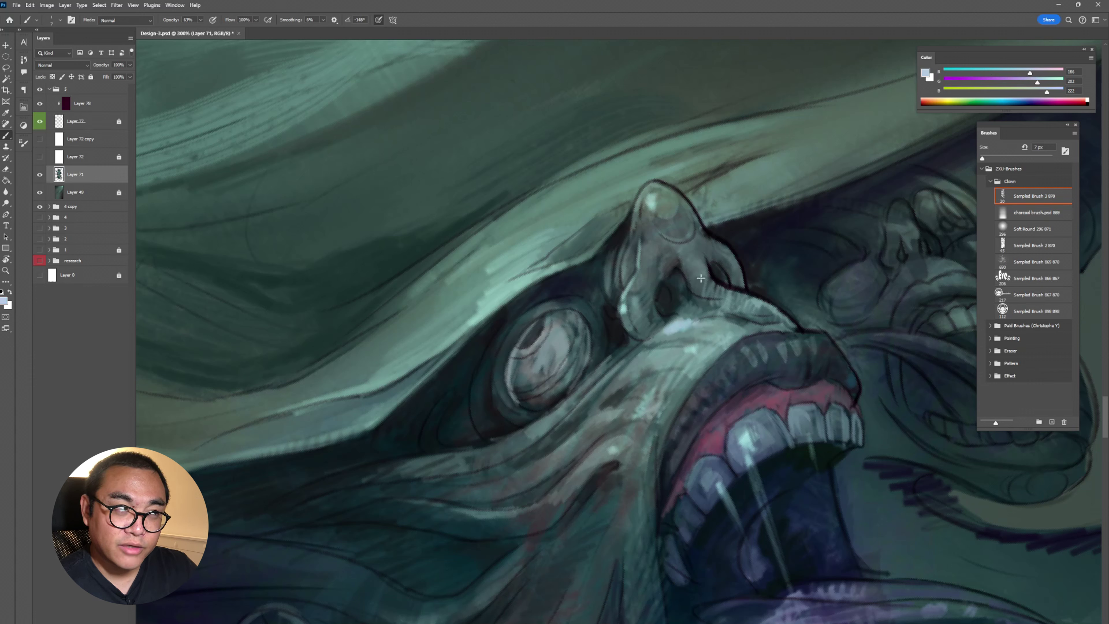
mouse_move(651, 230)
left_mouse_down()
mouse_move(627, 291)
mouse_move(634, 307)
mouse_move(670, 205)
mouse_move(665, 185)
mouse_move(701, 224)
mouse_move(666, 206)
mouse_move(684, 205)
mouse_move(742, 279)
left_mouse_up()
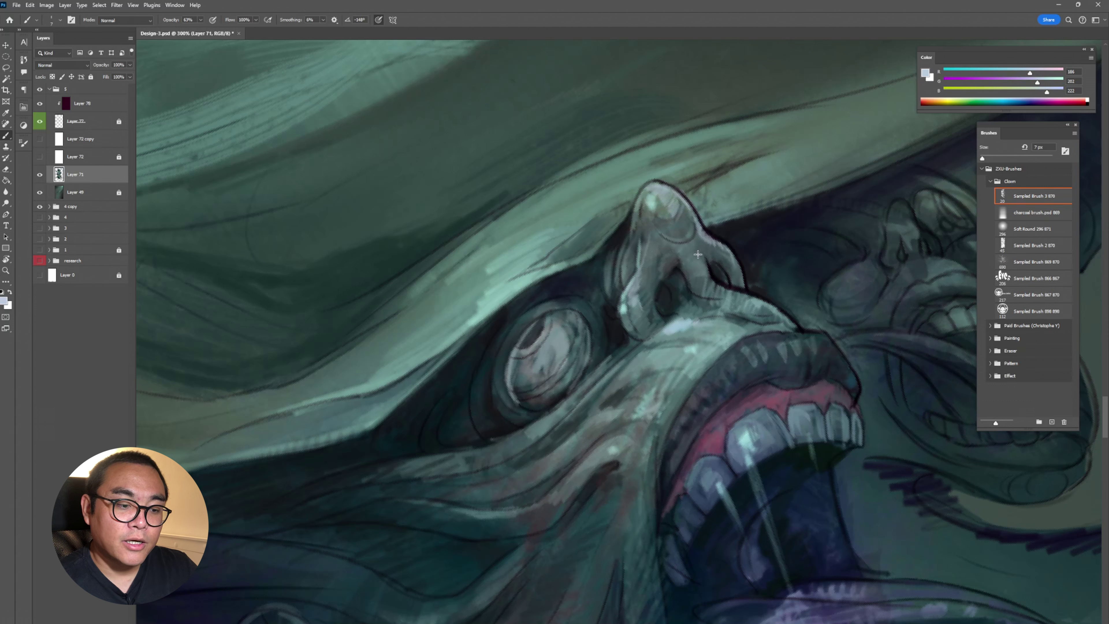
Blend the nose's outer wing, nostril openings and centre ridge with sampled mid and dark tones.
left_click(688, 255, "alt")
mouse_move(688, 255)
left_mouse_down()
mouse_move(695, 280)
mouse_move(740, 272)
mouse_move(746, 297)
left_mouse_up()
left_click(694, 304, "alt")
left_click(694, 304, "alt")
left_click(733, 263, "alt")
left_click(659, 254, "alt")
left_click_drag(660, 253, 665, 281)
left_click(681, 281, "alt")
left_click(603, 314, "alt")
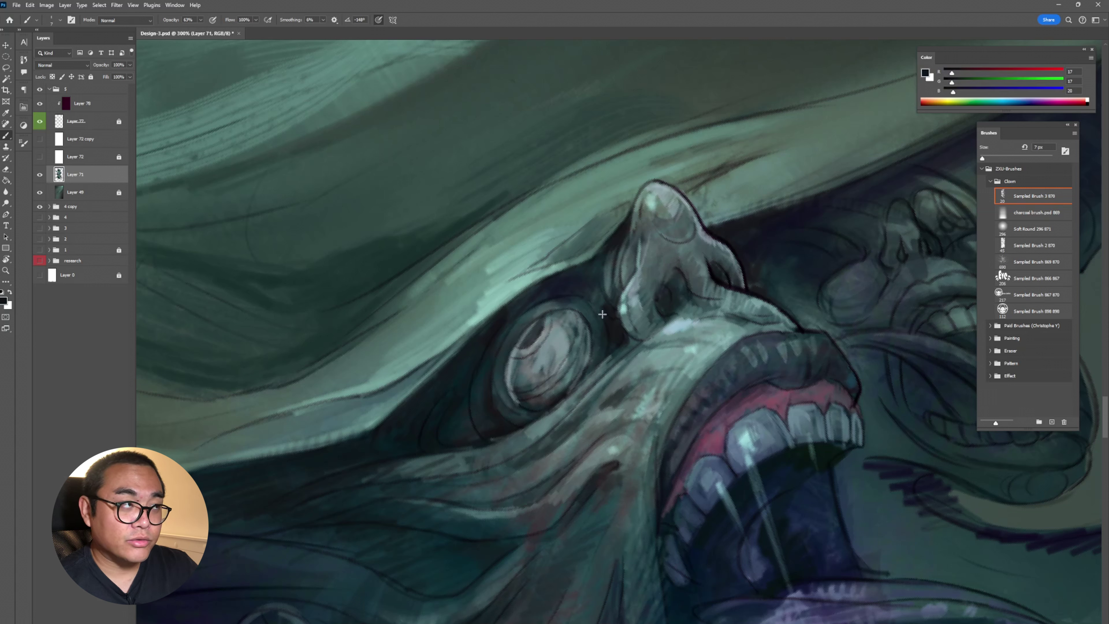
Paint dark and mid-green strokes along the pale green cloth fold above the eye using sampled colours.
left_click(577, 241, "alt")
left_click_drag(528, 276, 585, 226)
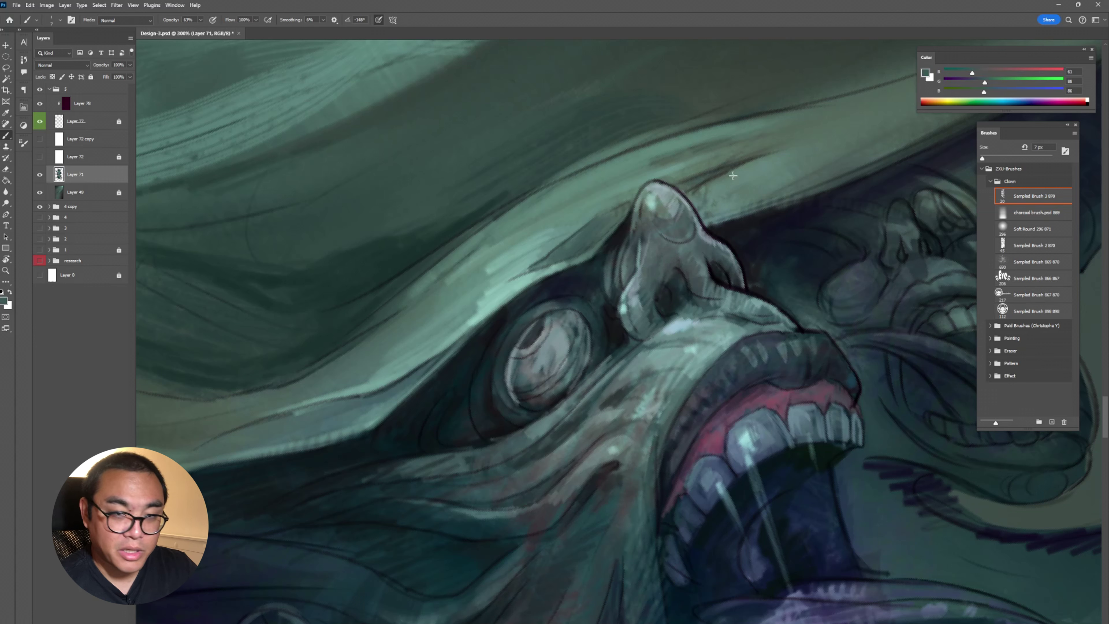
left_click(733, 175, "alt")
left_click(536, 224, "alt")
left_click_drag(502, 241, 545, 191)
left_click_drag(424, 277, 546, 192)
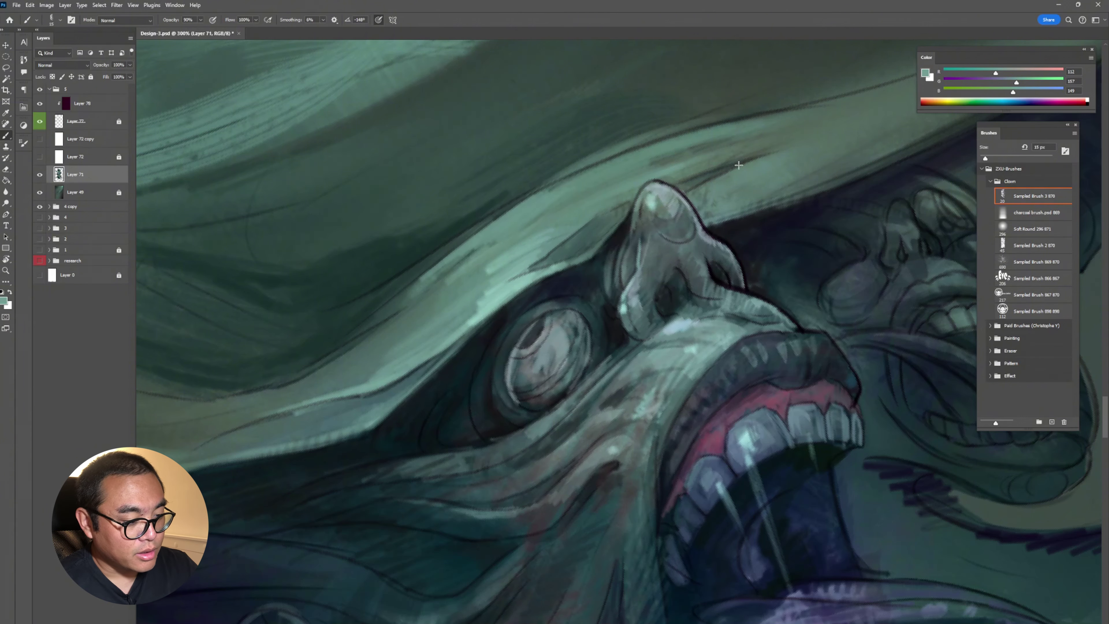
Reduce the brush to 7 px and paint fine light strokes along the cloth fold above the eye.
key("bracketleft")
key("bracketleft")
key("bracketleft")
key("bracketleft")
key("bracketleft")
left_click(435, 284, "alt")
left_click_drag(435, 284, 500, 301)
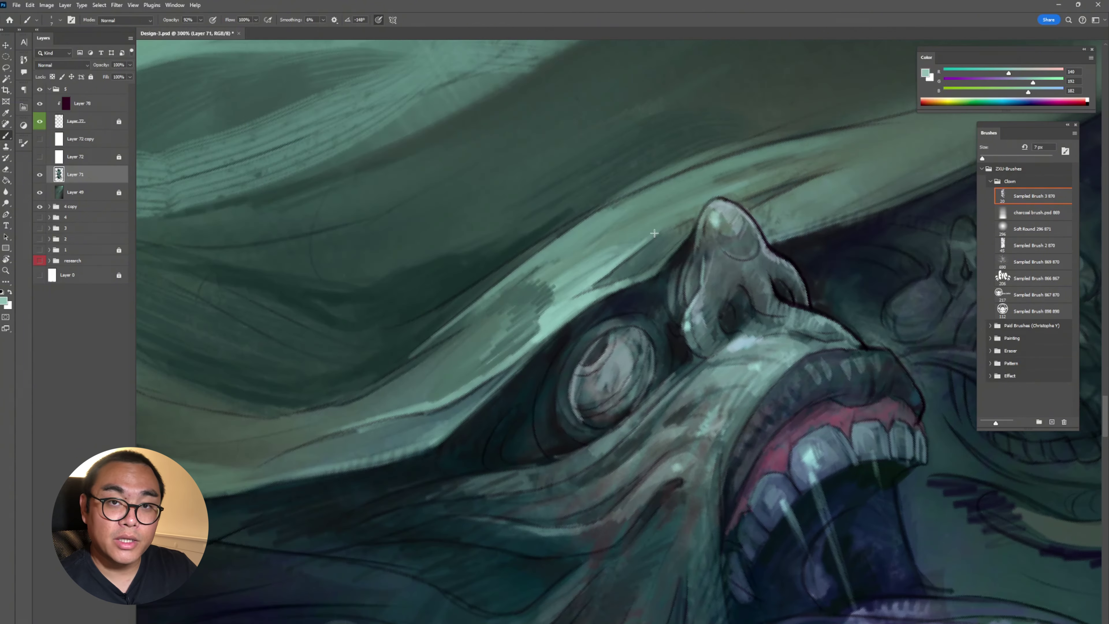
left_click(654, 227, "alt")
Darken the shadow under the cloth's edge beside the clawed arm with a sampled near-black colour.
key("z")
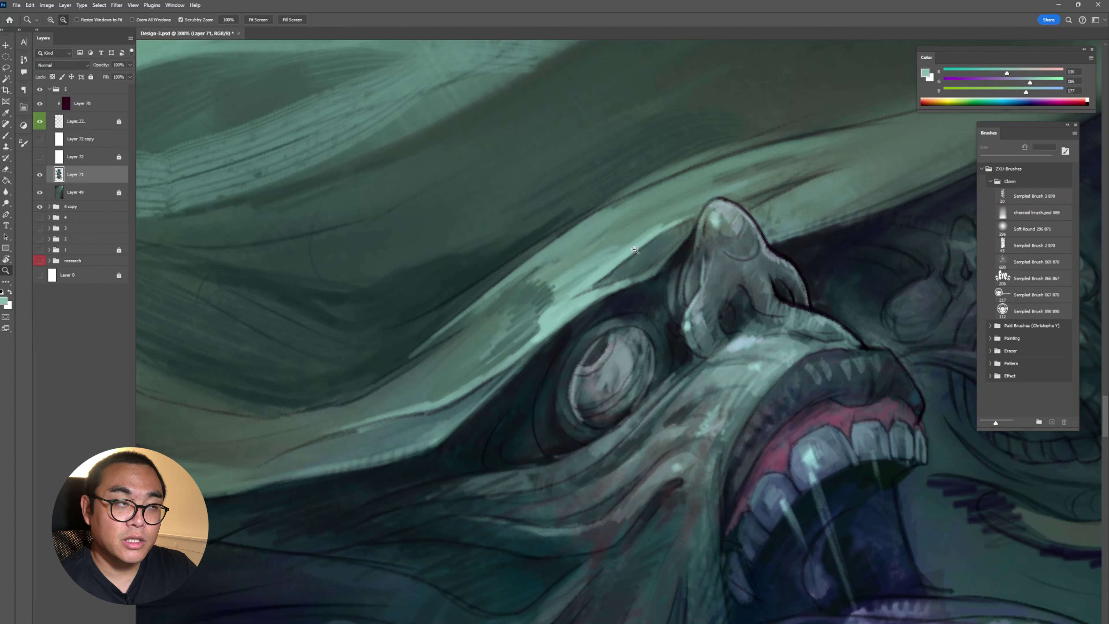
mouse_move(653, 227)
left_mouse_down()
mouse_move(633, 216)
mouse_move(643, 213)
left_mouse_up()
left_click_drag(500, 302, 721, 284)
key("b")
left_click(468, 381, "alt")
left_click_drag(468, 380, 465, 392)
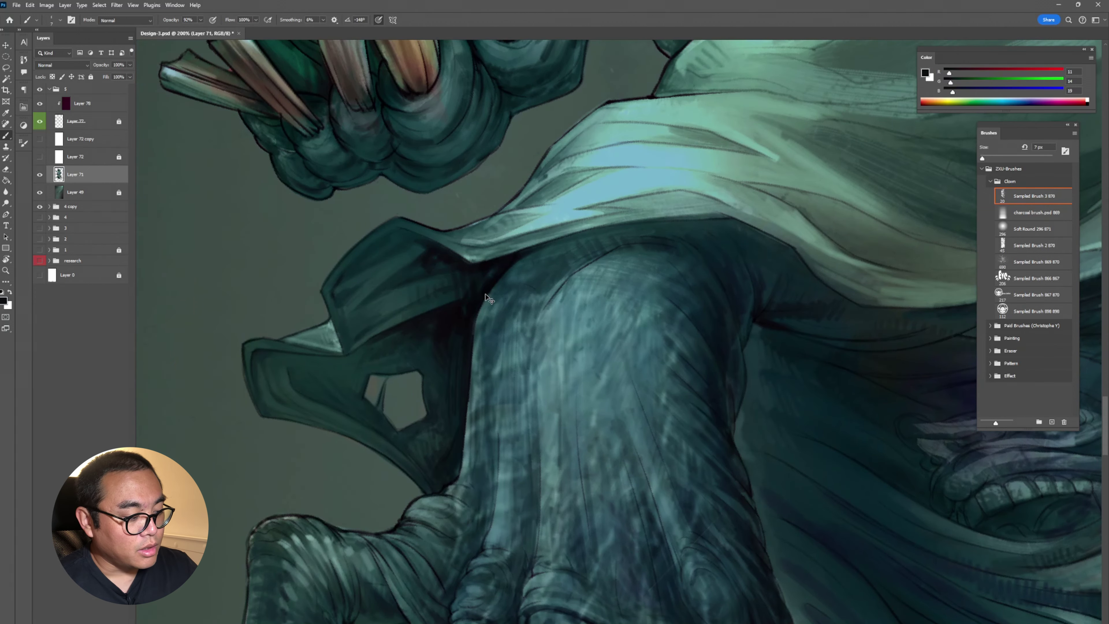
Save the document and erase stray edge paint along the outer side of the hand's outermost finger.
key("ctrl+s")
left_click_drag(492, 385, 566, 241)
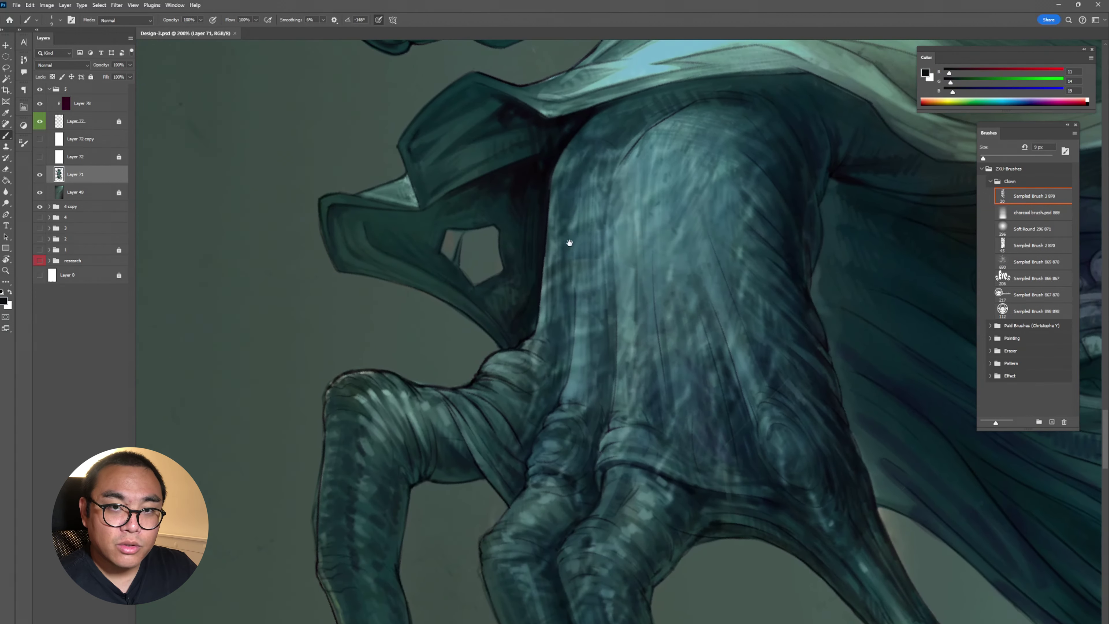
key("e")
left_click_drag(315, 501, 321, 402)
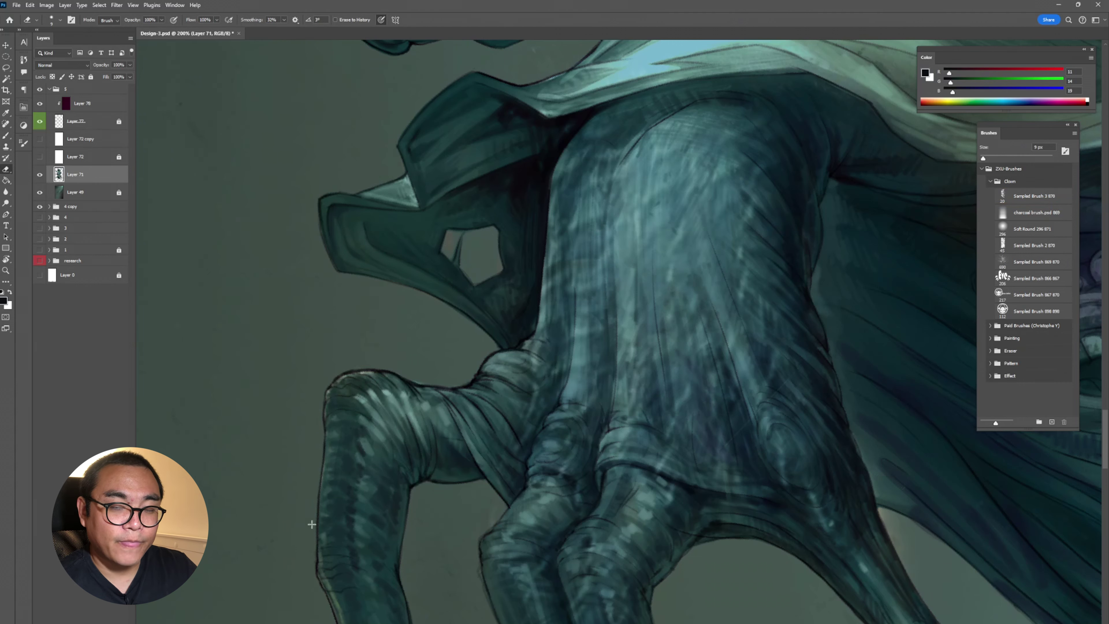
Erase stray edge paint along the outermost finger's inner side near its claw and along the neighbouring finger's outer side.
left_click_drag(342, 606, 339, 445)
key("b")
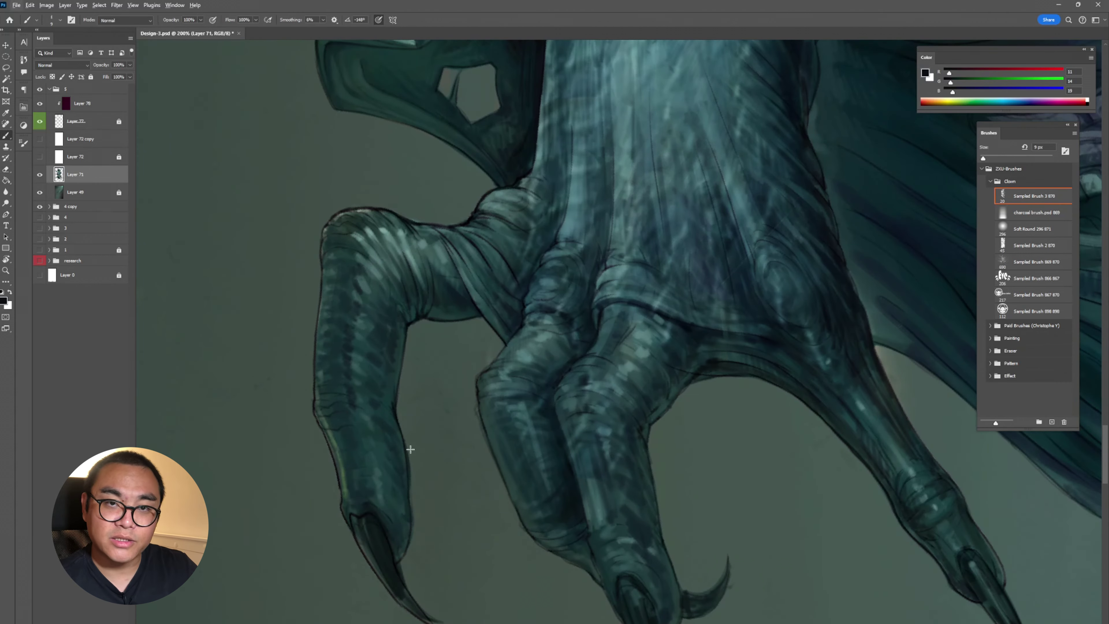
key("e")
left_click_drag(409, 452, 414, 526)
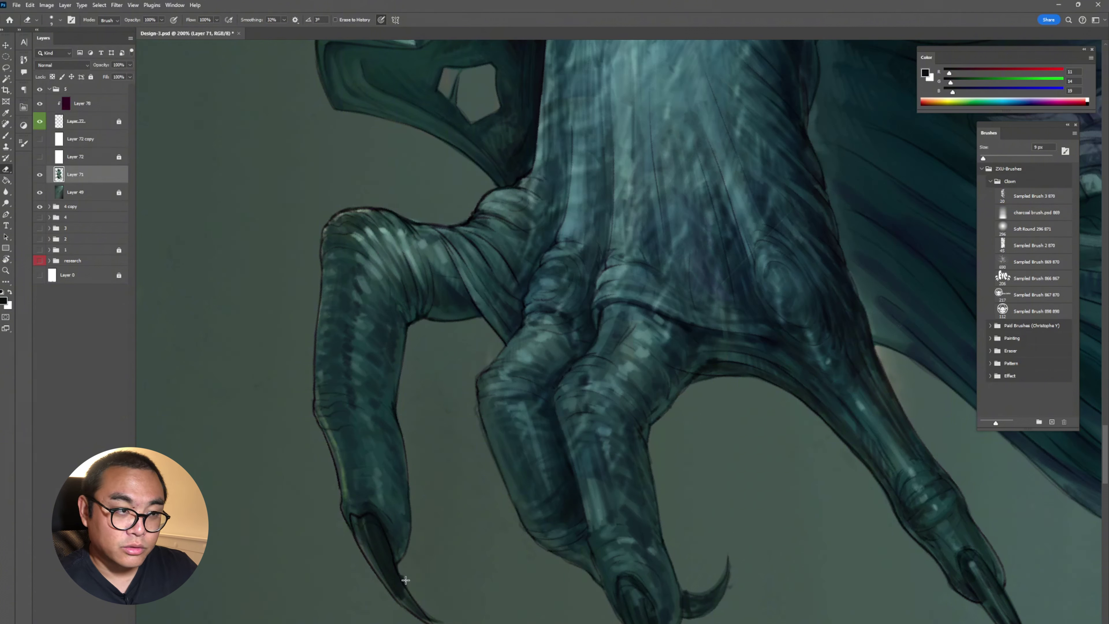
key("b")
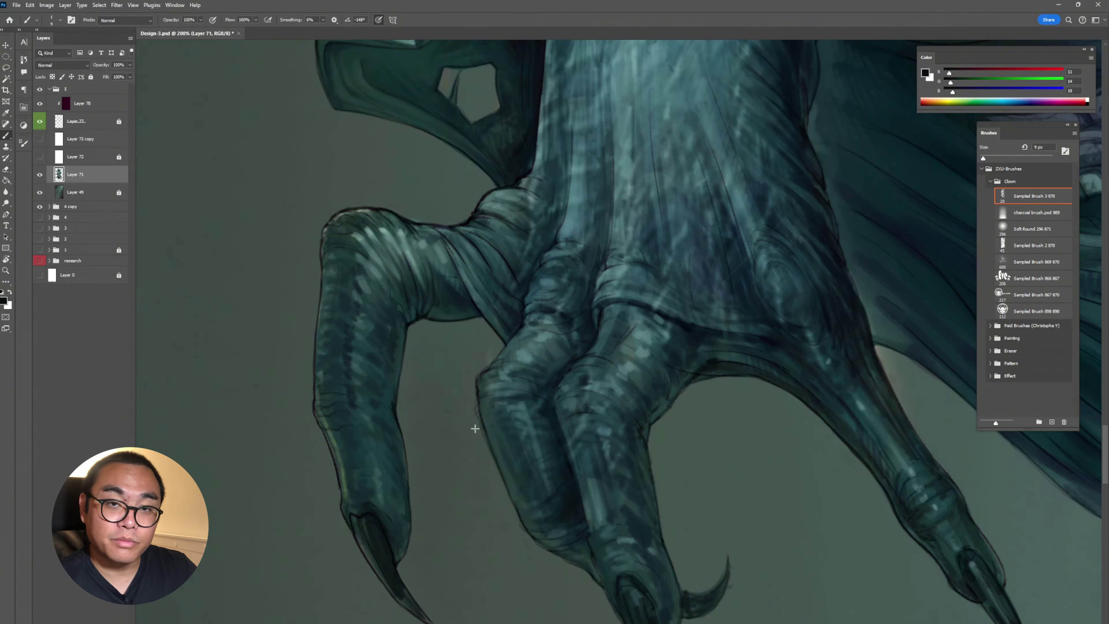
key("e")
left_click_drag(476, 417, 489, 454)
key("b")
Refine the outermost finger's lower edge and claw with strokes in sampled light and dark greens.
left_click(494, 387, "alt")
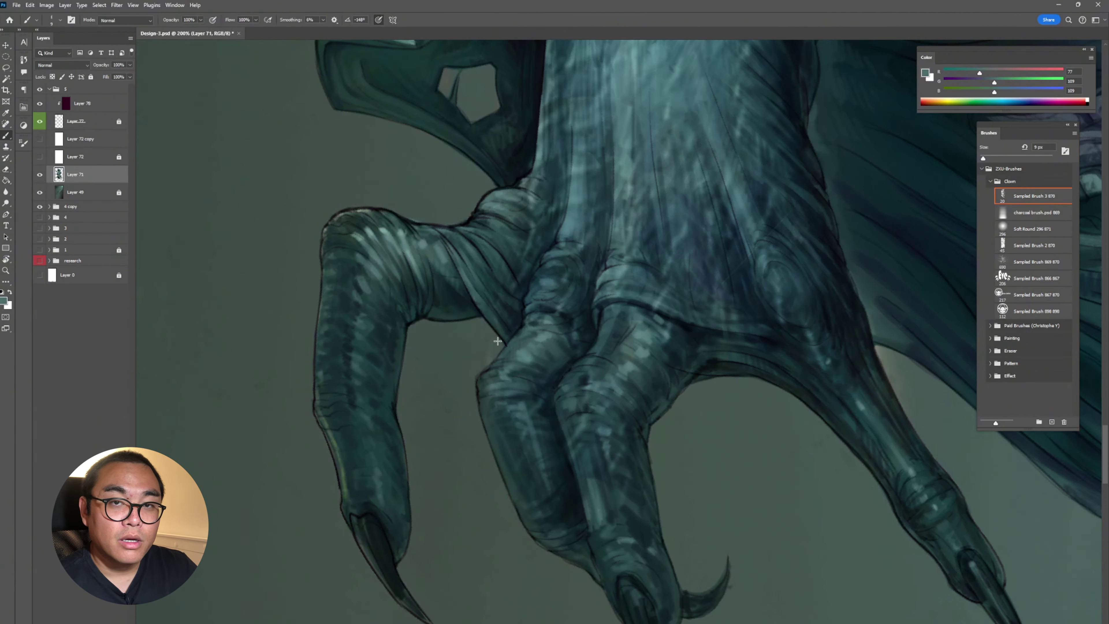
left_click(325, 419, "alt")
left_click(333, 453, "alt")
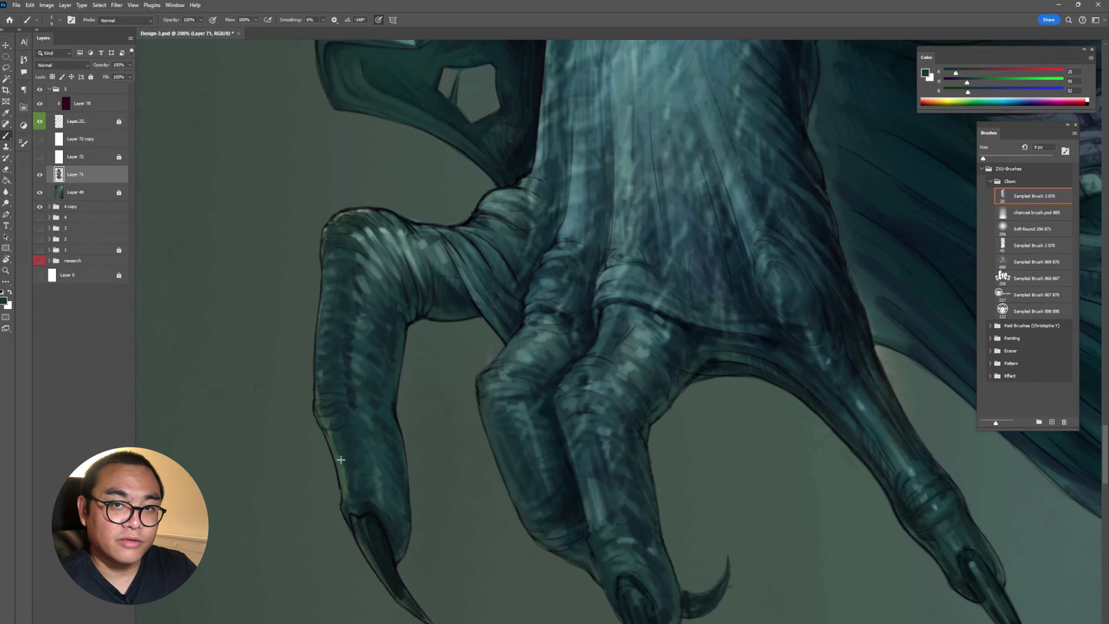
mouse_move(337, 457)
left_mouse_down()
mouse_move(346, 519)
mouse_move(369, 463)
mouse_move(365, 554)
mouse_move(416, 617)
left_mouse_up()
left_click(365, 545, "alt")
left_click(365, 544, "alt")
left_click(400, 554, "alt")
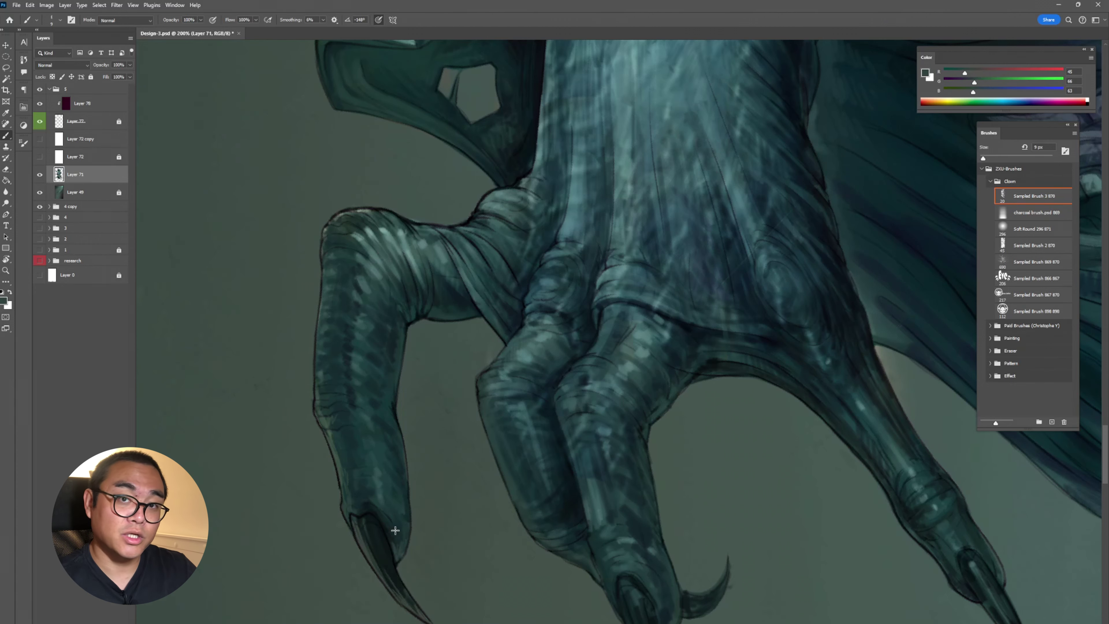
Paint wrinkles on the second finger's base knuckle and darken the creases around the third finger with sampled dark tones.
scroll(401, 453, "down", 1)
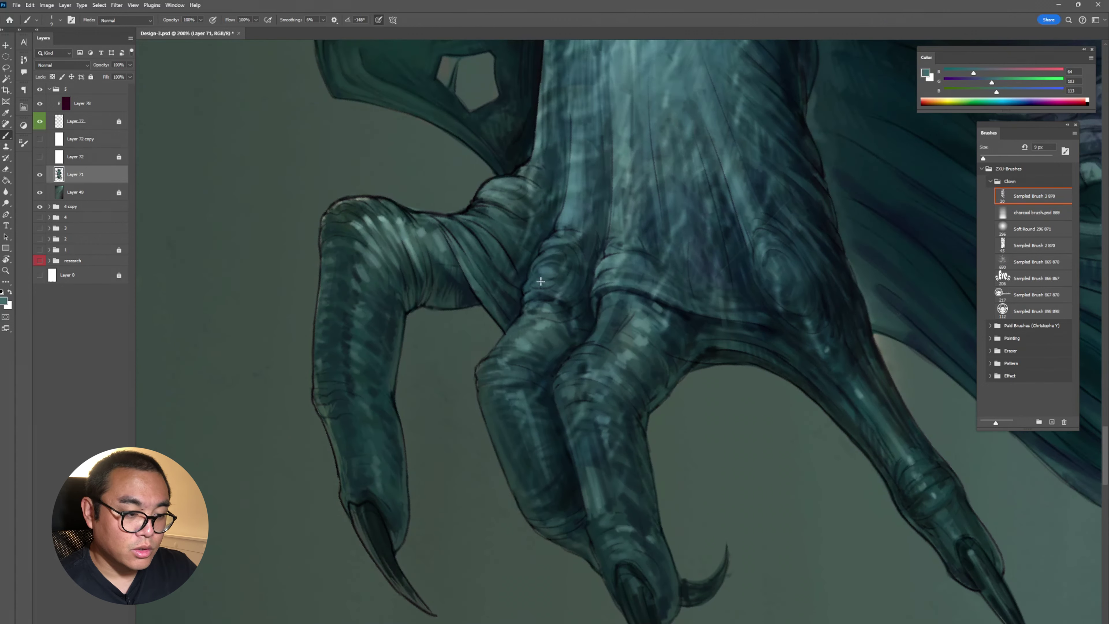
left_click(541, 272, "alt")
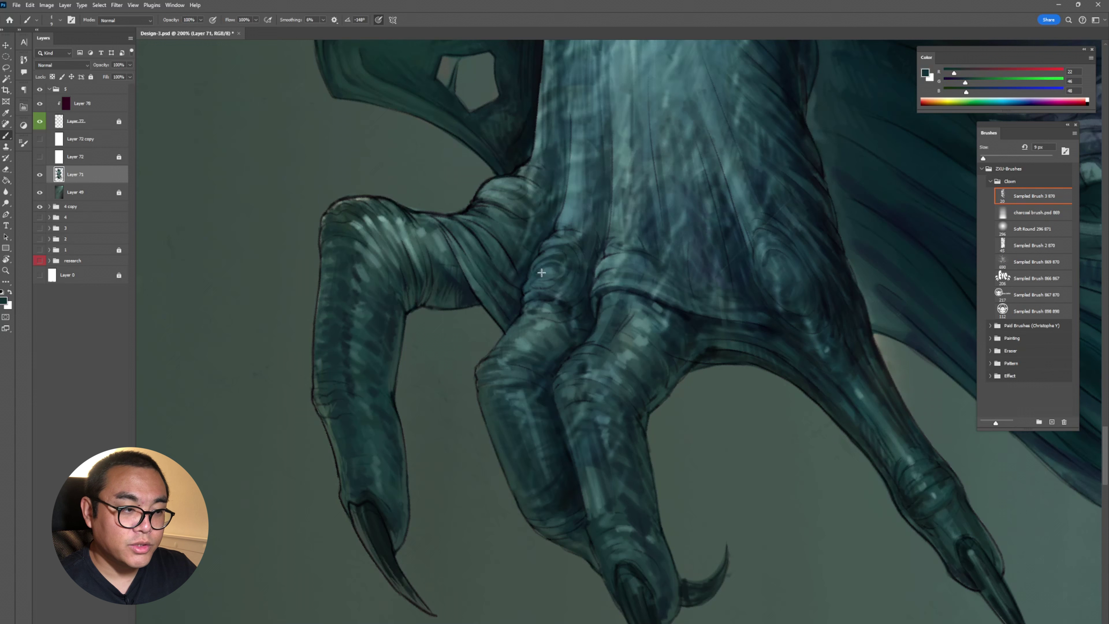
left_click(613, 291, "alt")
left_click(556, 391, "alt")
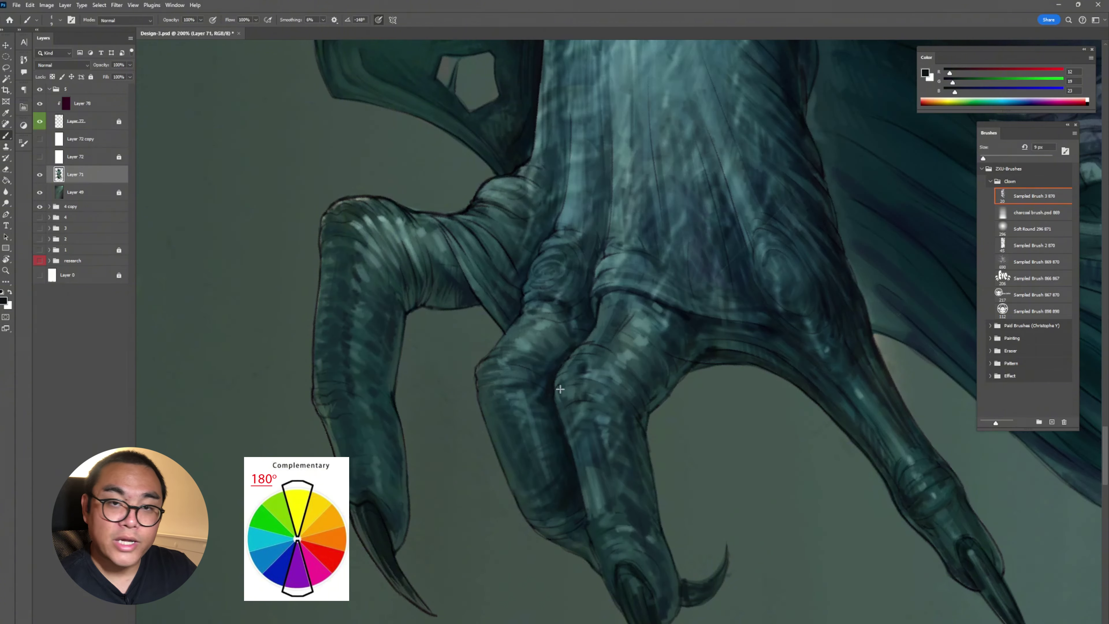
Rotate the canvas and paint wrinkled skin folds on the outermost and second fingers' base knuckles with sampled light and dark tones.
key("r")
left_click_drag(561, 389, 699, 237)
left_click(384, 218, "alt")
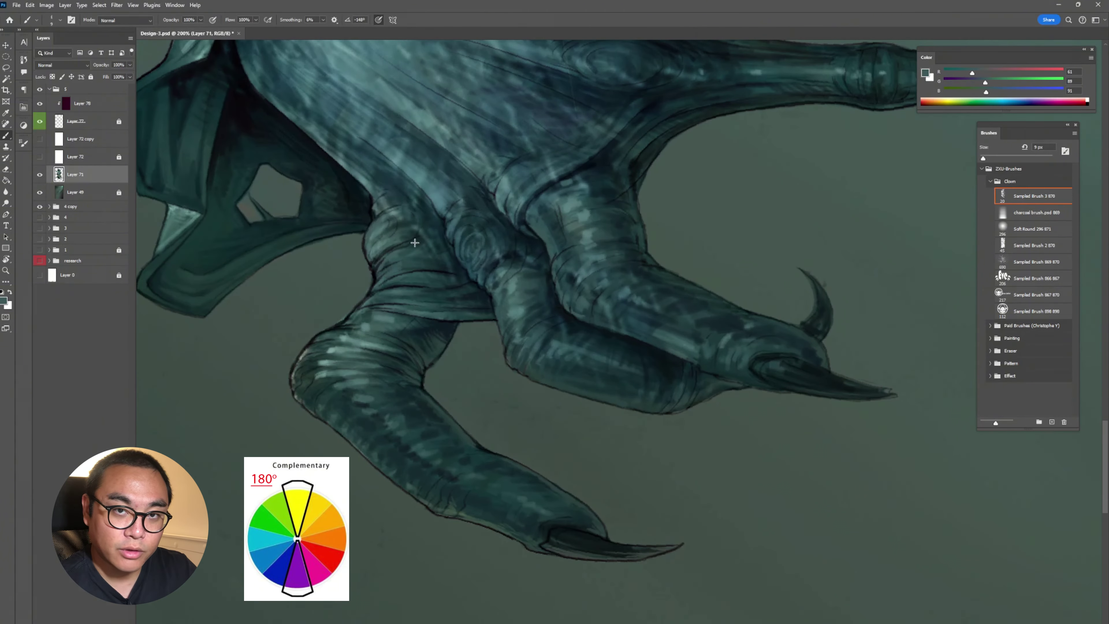
left_click(379, 219, "alt")
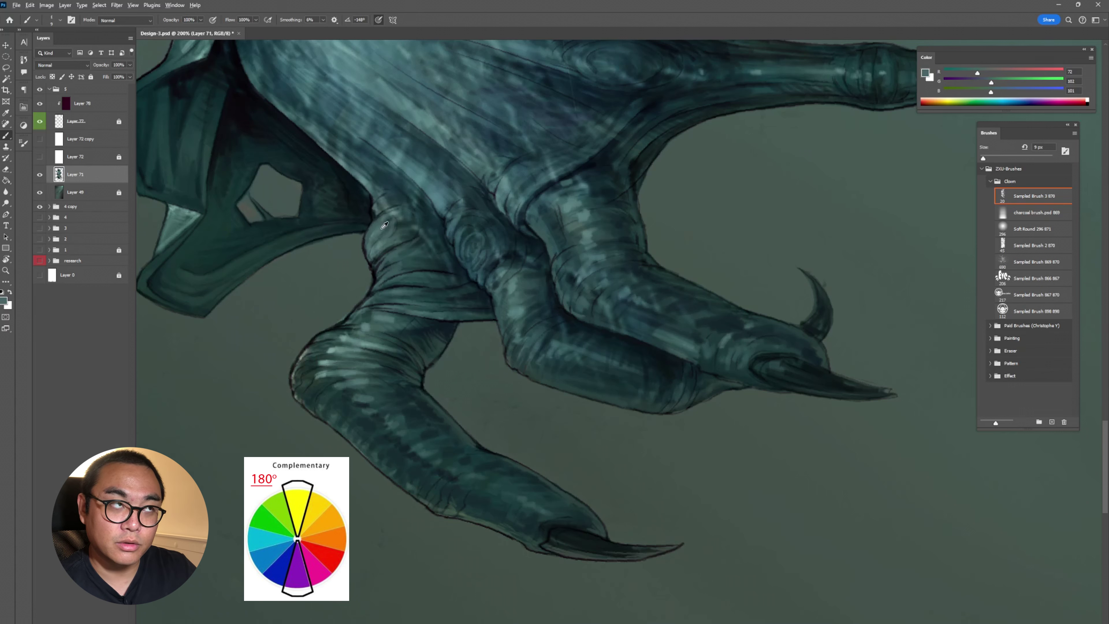
left_click(376, 214, "alt")
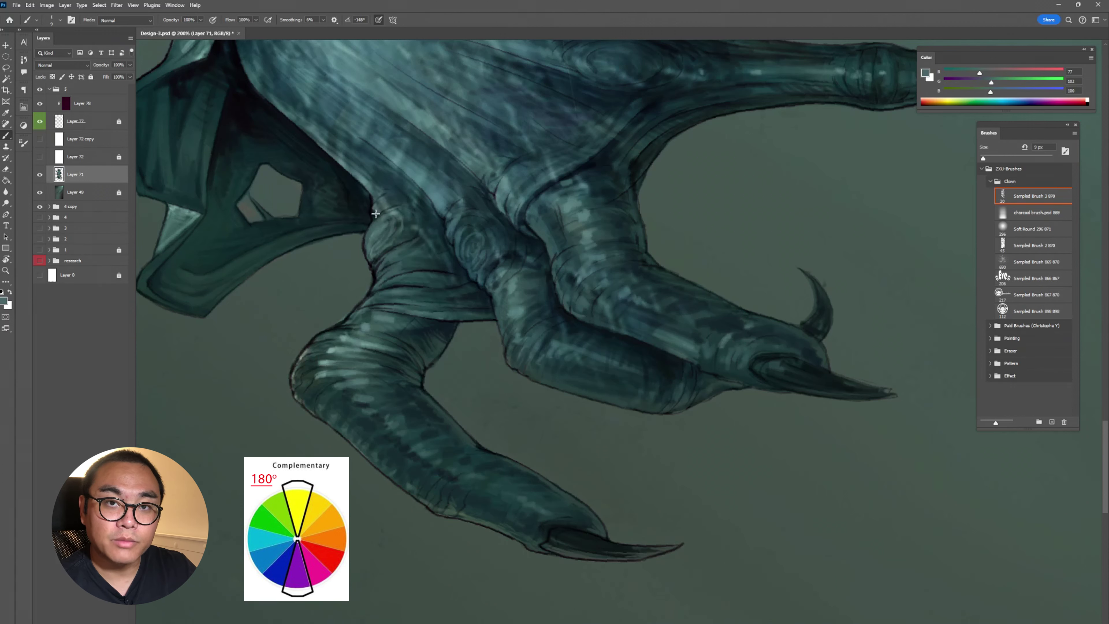
left_click(450, 242, "alt")
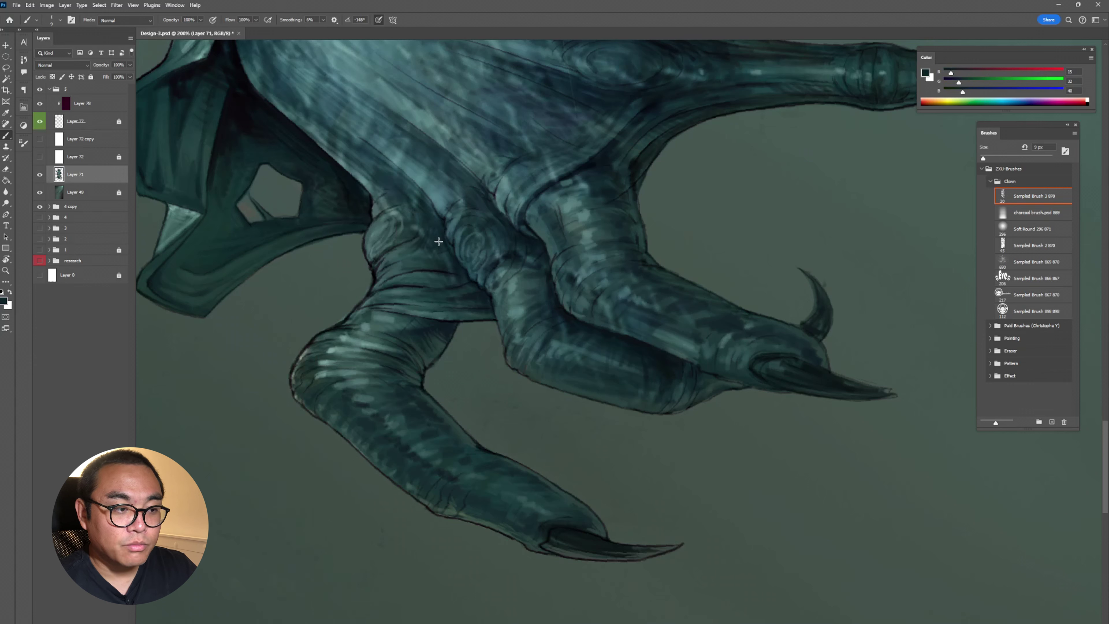
left_click_drag(409, 259, 439, 263)
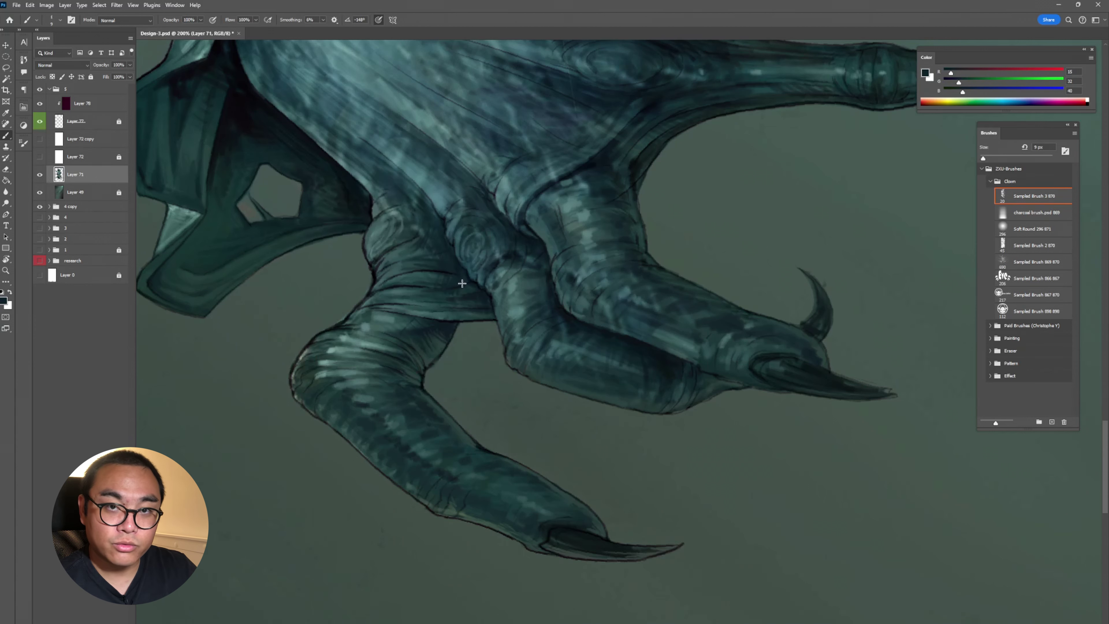
left_click(512, 257, "alt")
left_click(487, 266, "alt")
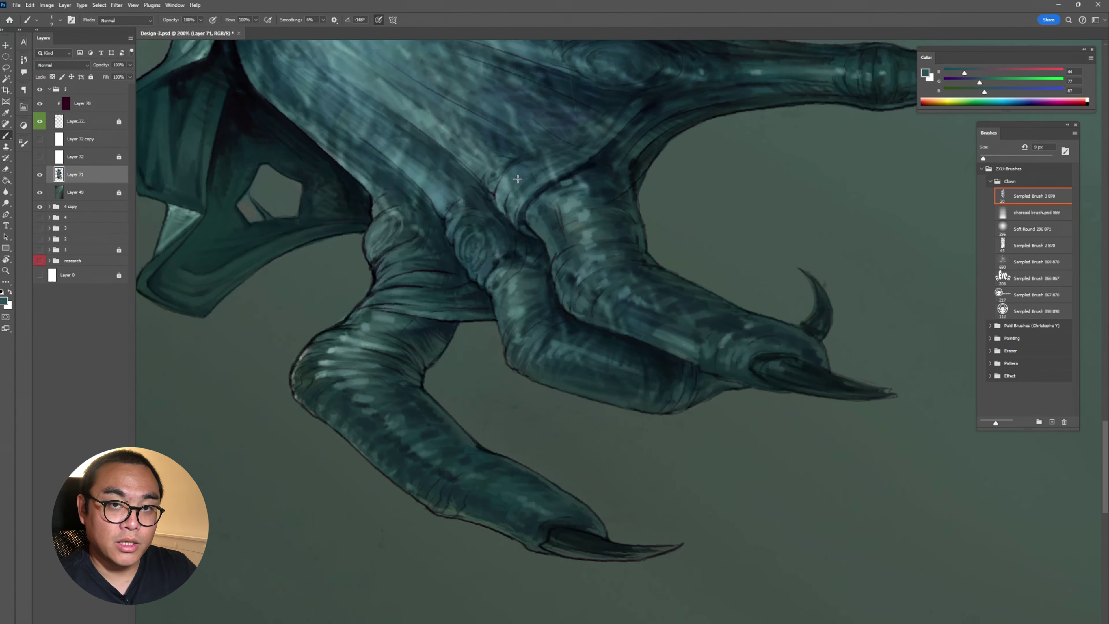
Paint light skin folds near the third finger's claw and refine the hooked claw behind it with sampled tones.
left_click(692, 344, "alt")
left_click_drag(699, 374, 734, 330)
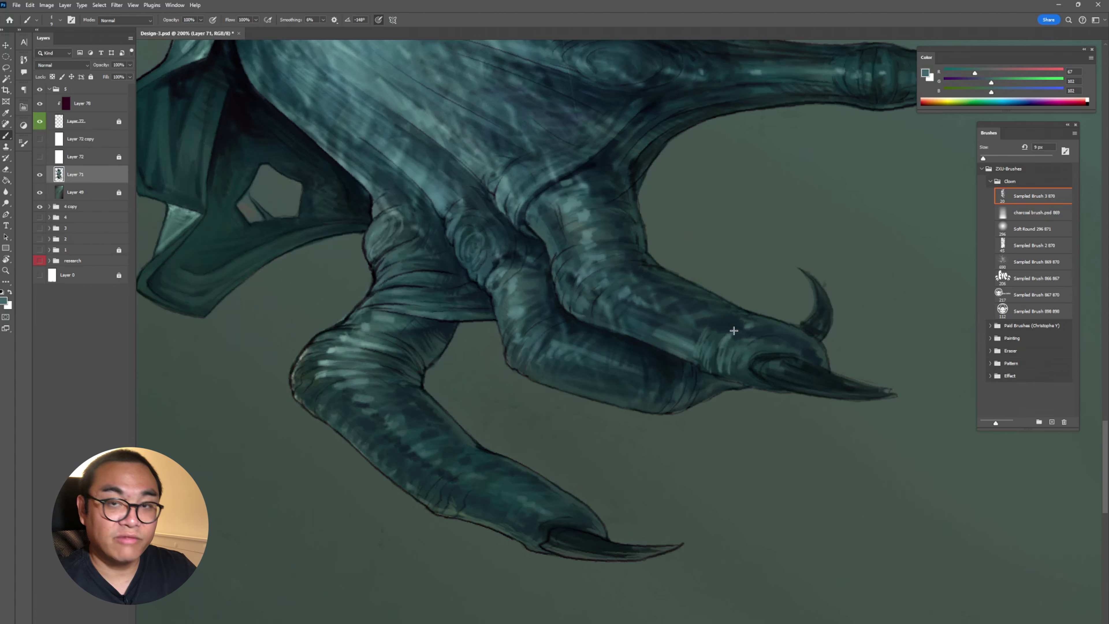
left_click_drag(748, 382, 752, 362)
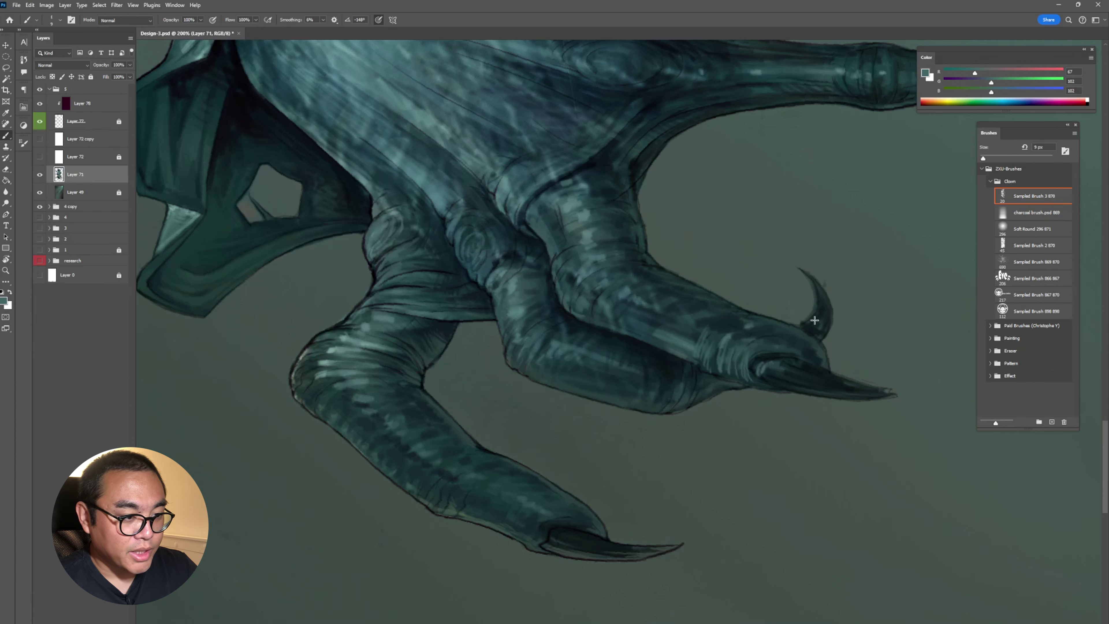
left_click(829, 319, "alt")
key("e")
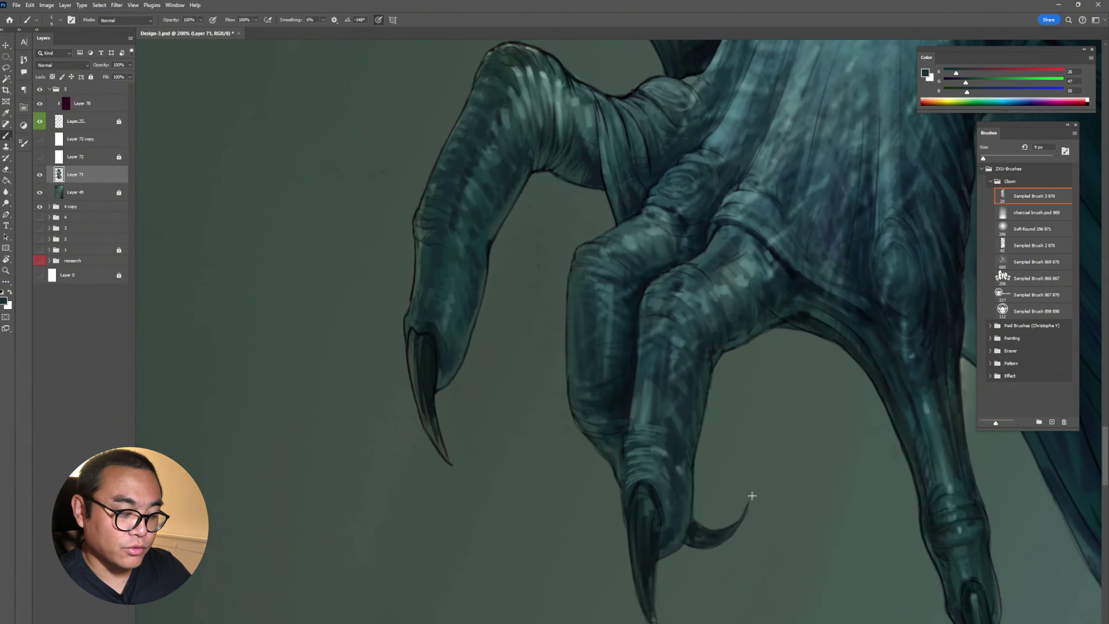
Paint a muted green rim along the second finger's outer edge and darken its tip with sampled colours.
left_click(590, 436, "alt")
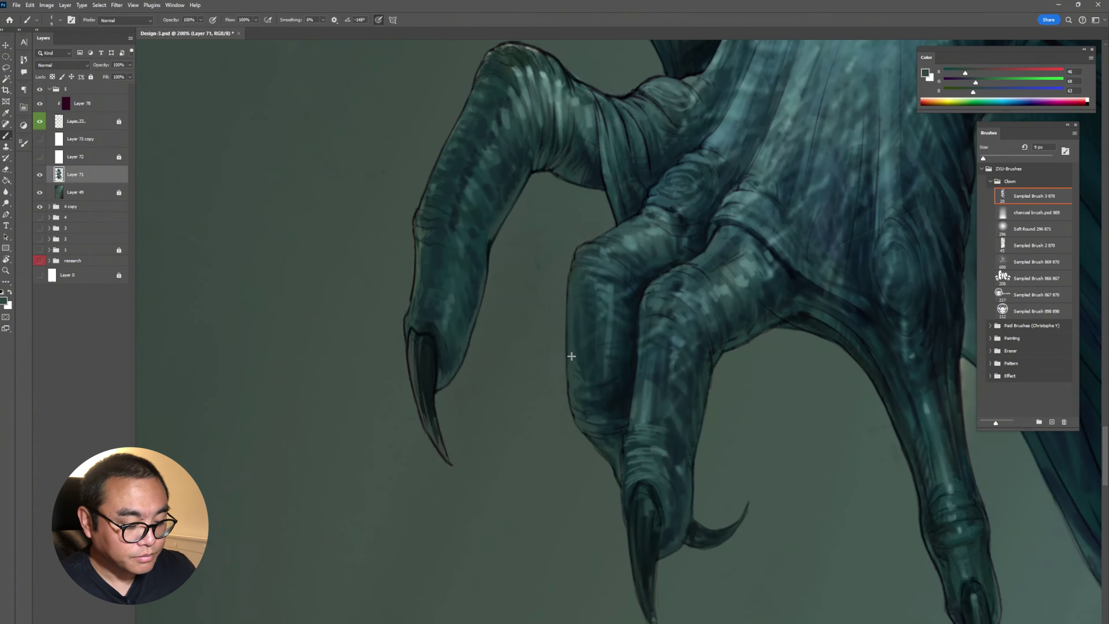
left_click(424, 240, "alt")
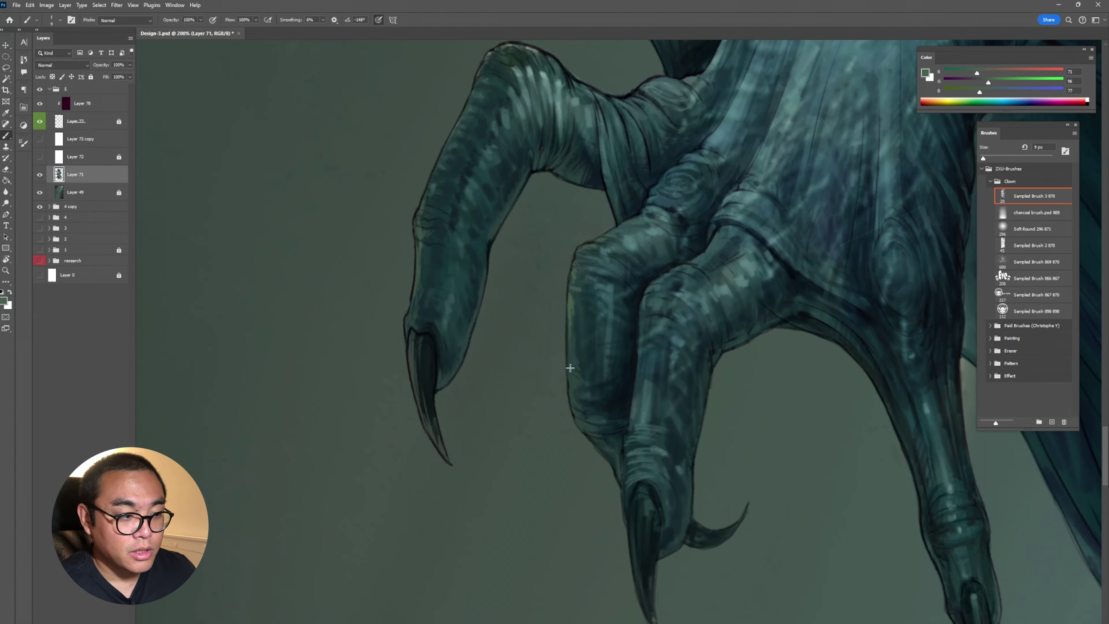
left_click_drag(575, 356, 576, 315)
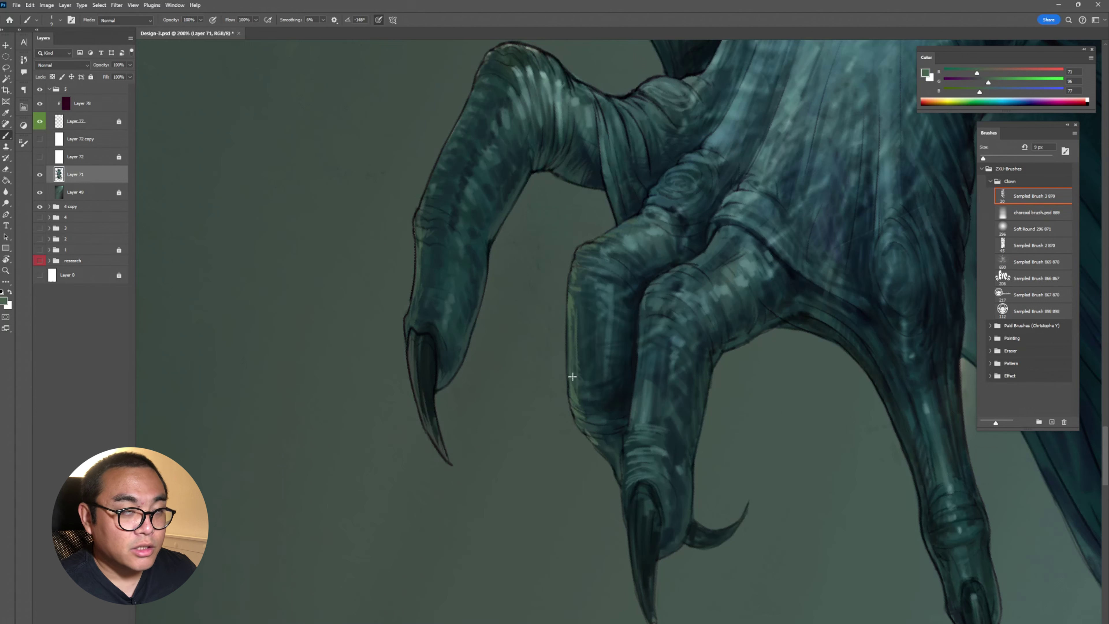
left_click(607, 455, "alt")
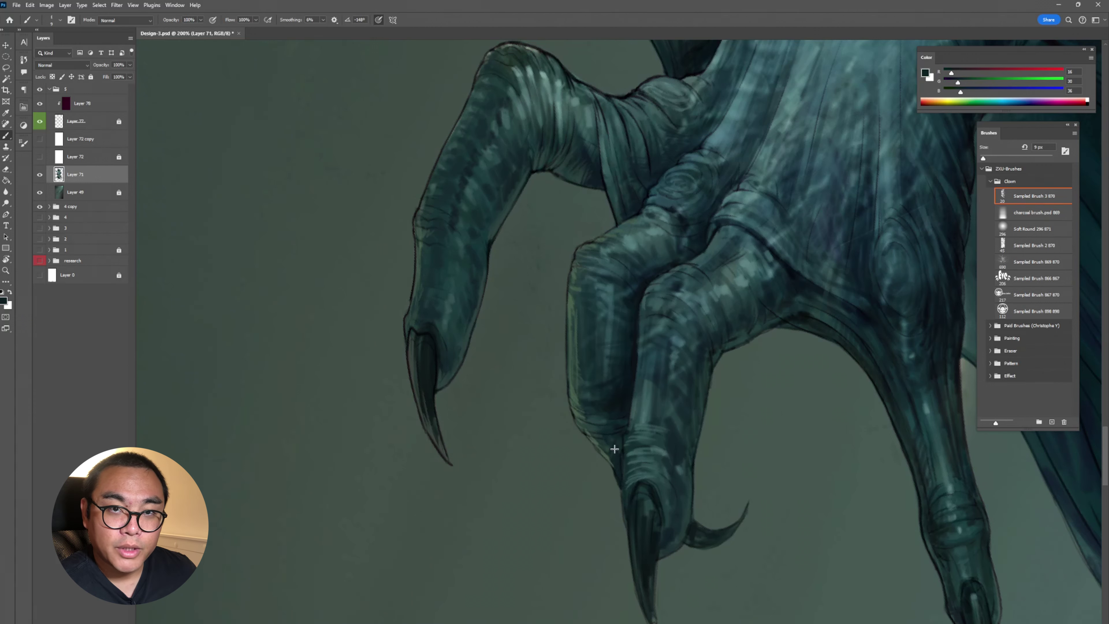
Paint a sampled green rim along the third finger's outer edge and add sampled-colour strokes to its claw.
left_click(627, 445, "alt")
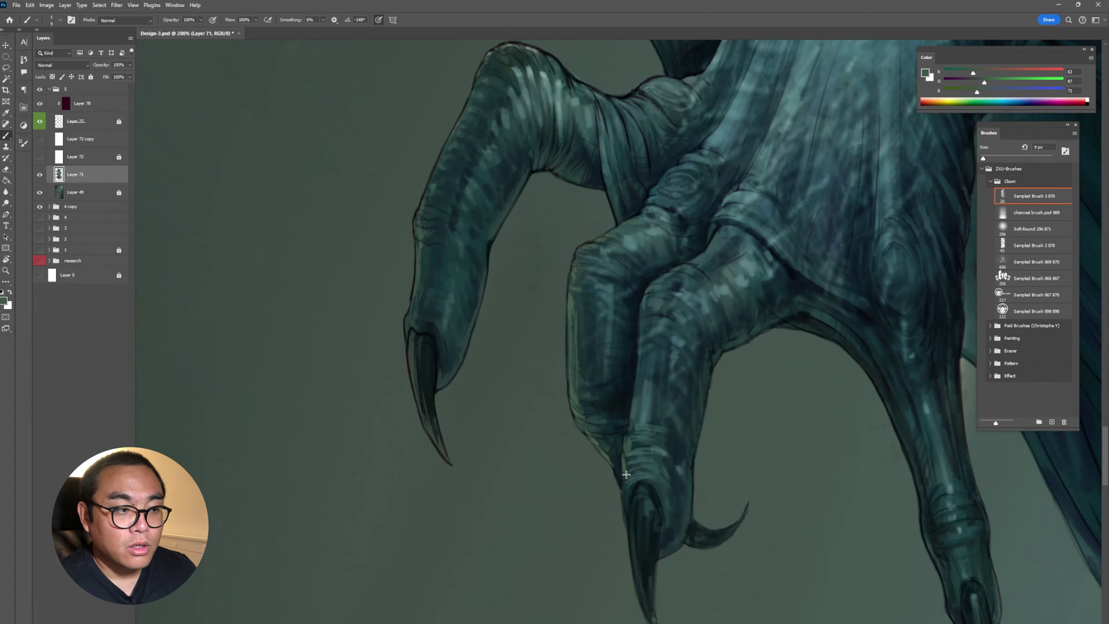
left_click_drag(626, 474, 626, 527)
left_click_drag(641, 310, 641, 348)
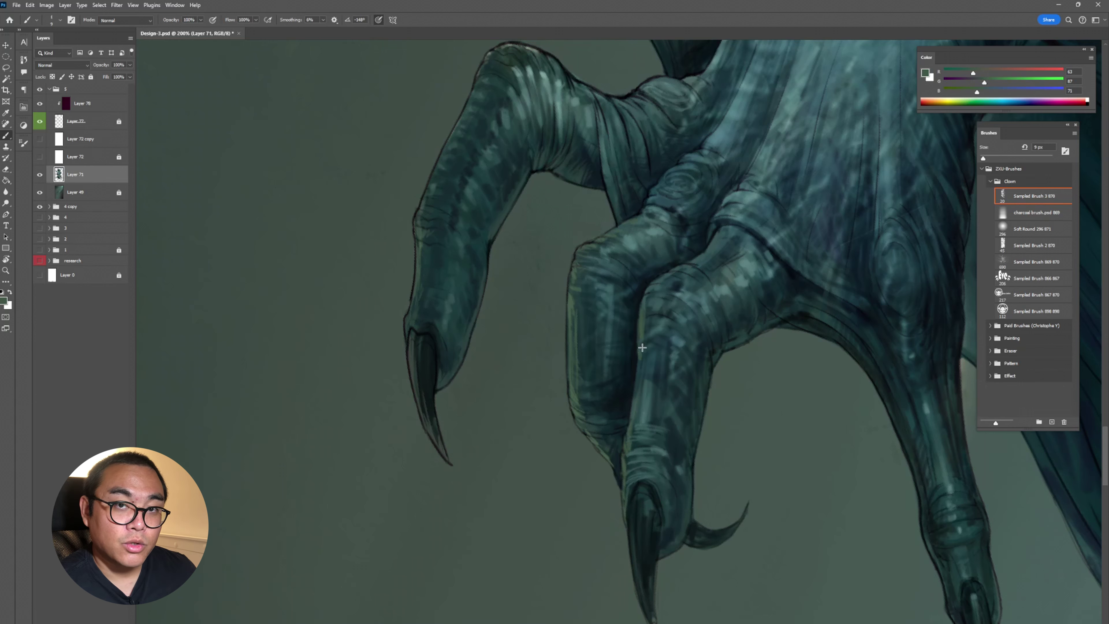
left_click(644, 507, "alt")
left_click_drag(638, 496, 639, 561)
Darken the third finger's underside and the groove beside the outermost knuckle on the back of the hand with sampled tones.
left_click(763, 290, "alt")
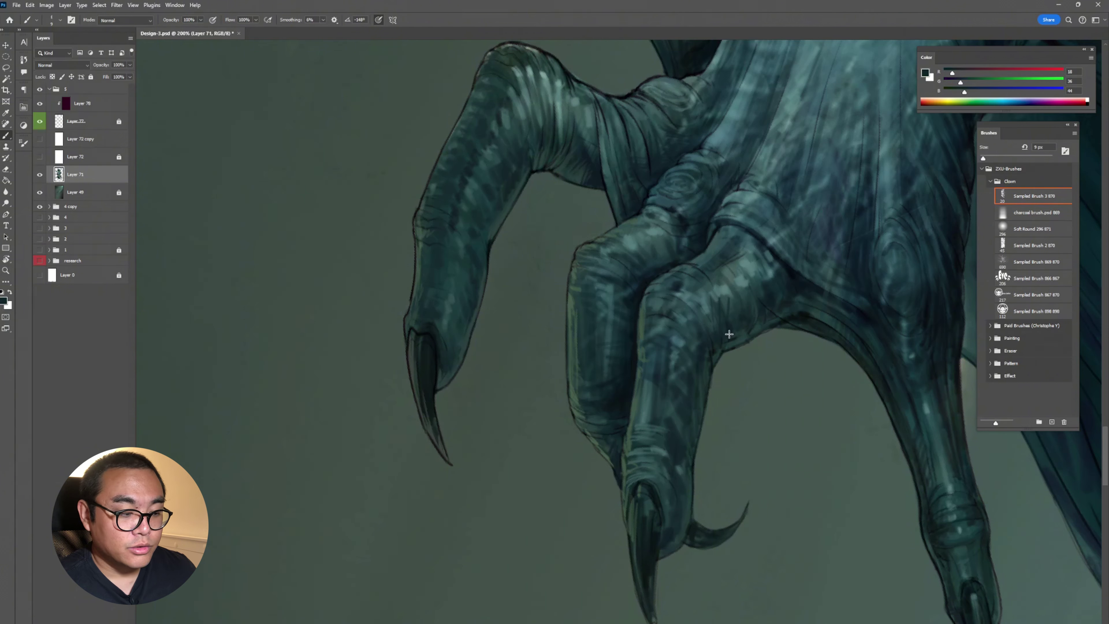
left_click_drag(803, 294, 720, 519)
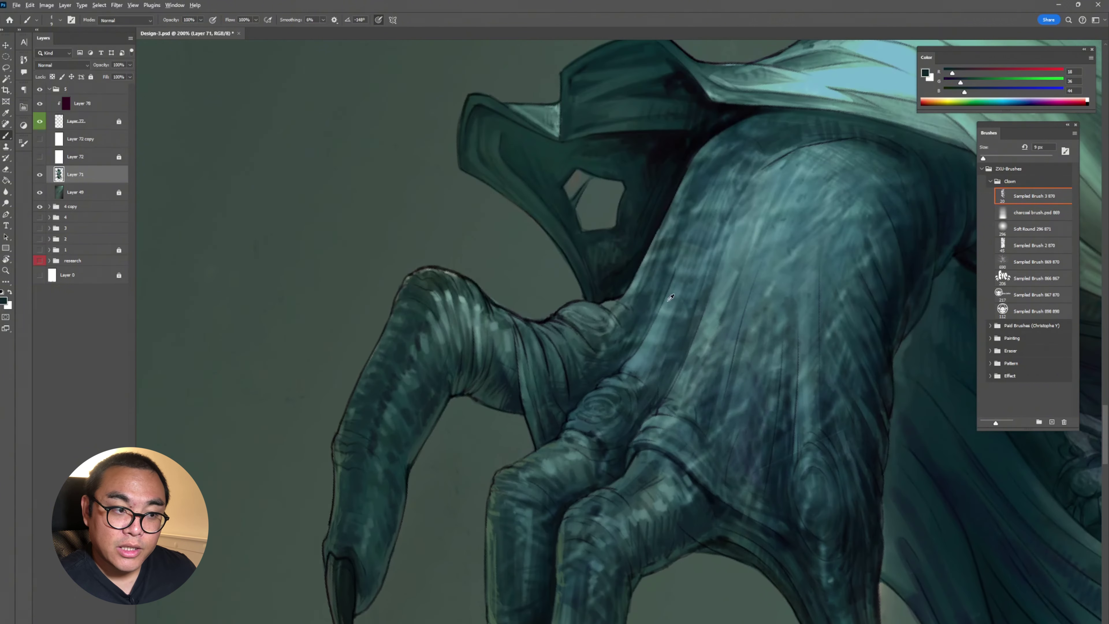
left_click(659, 305, "alt")
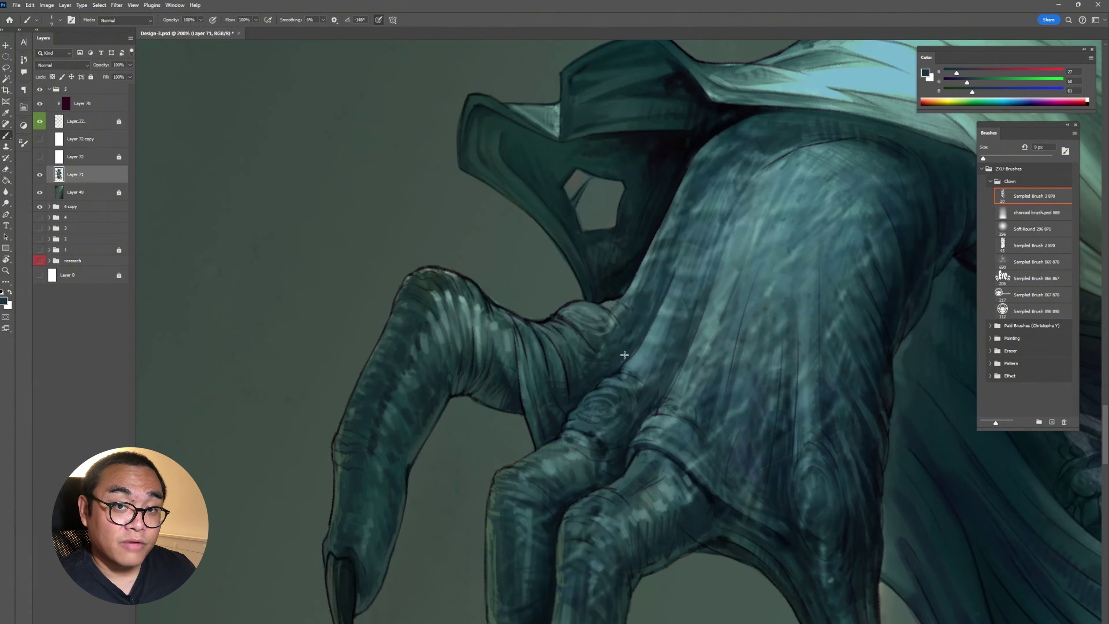
Paint stretched skin strokes on the webbing between the third finger and the thumb using sampled mid and dark tones.
left_click_drag(764, 564, 607, 432)
left_click(607, 432, "alt")
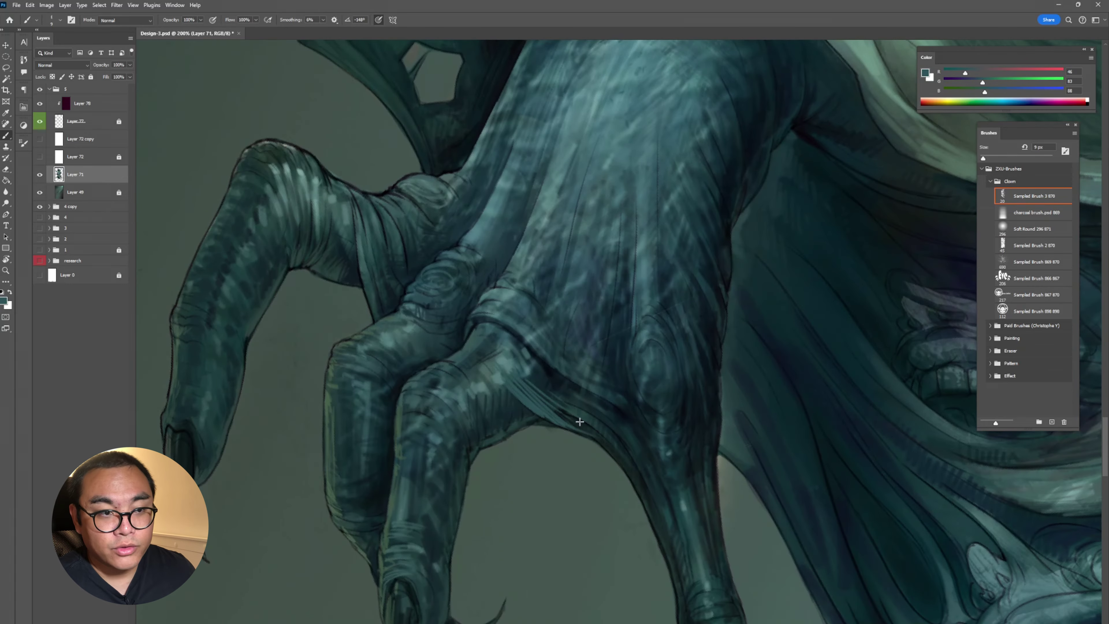
left_click(523, 359, "alt")
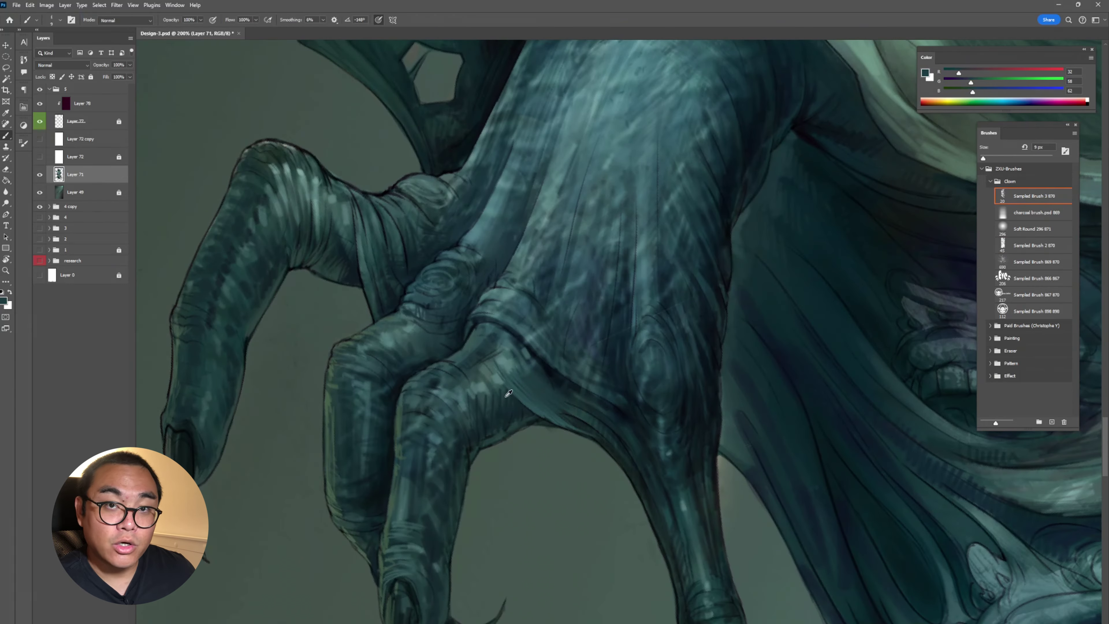
left_click(509, 393, "alt")
Erase stray edge paint around the thumb and its long claw with a larger eraser.
scroll(509, 393, "down", 3)
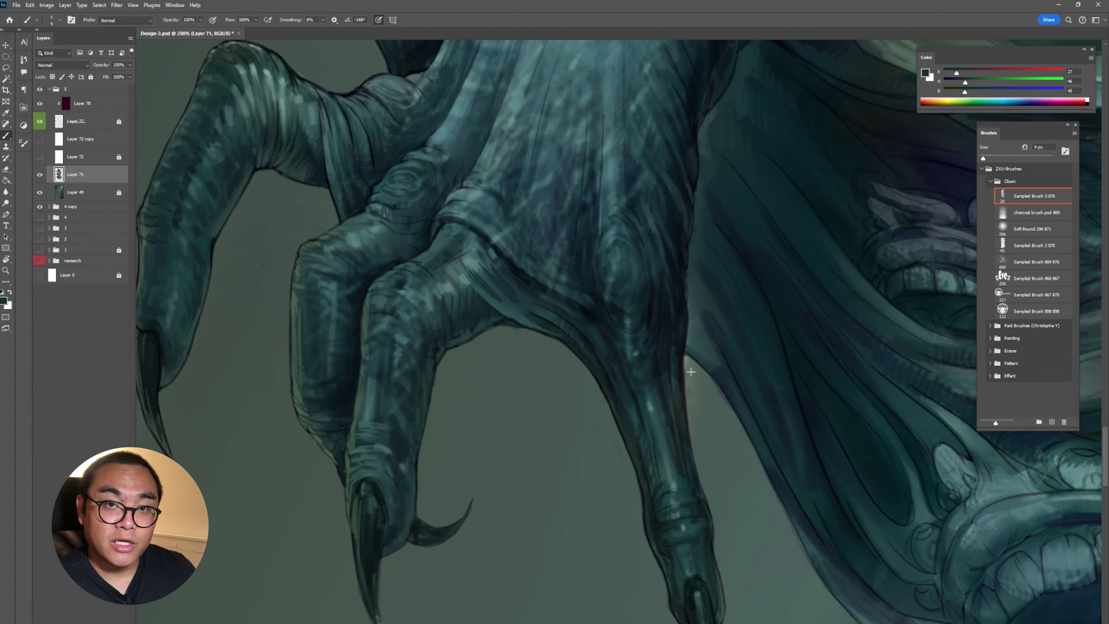
key("e")
scroll(626, 453, "down", 3)
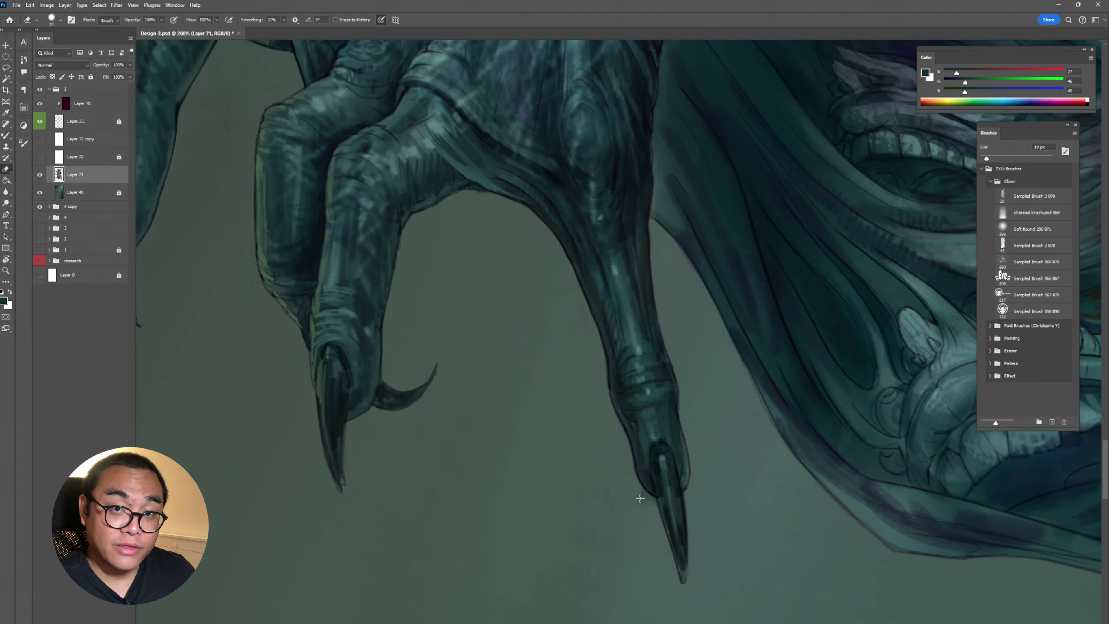
mouse_move(663, 492)
left_mouse_down()
mouse_move(689, 604)
mouse_move(689, 593)
left_mouse_up()
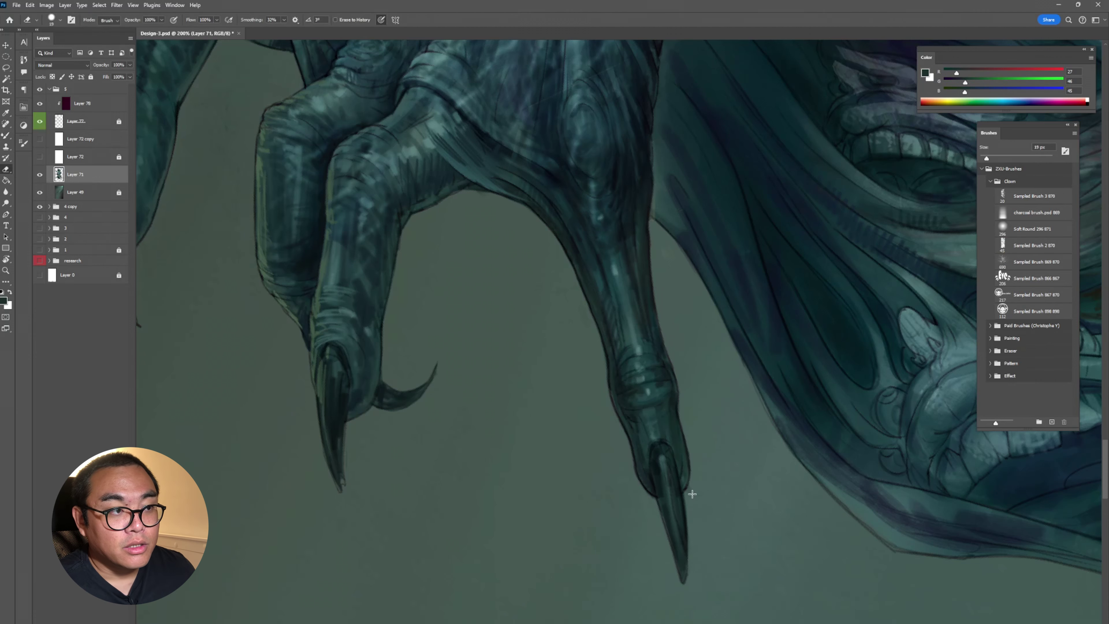
key("b")
key("b")
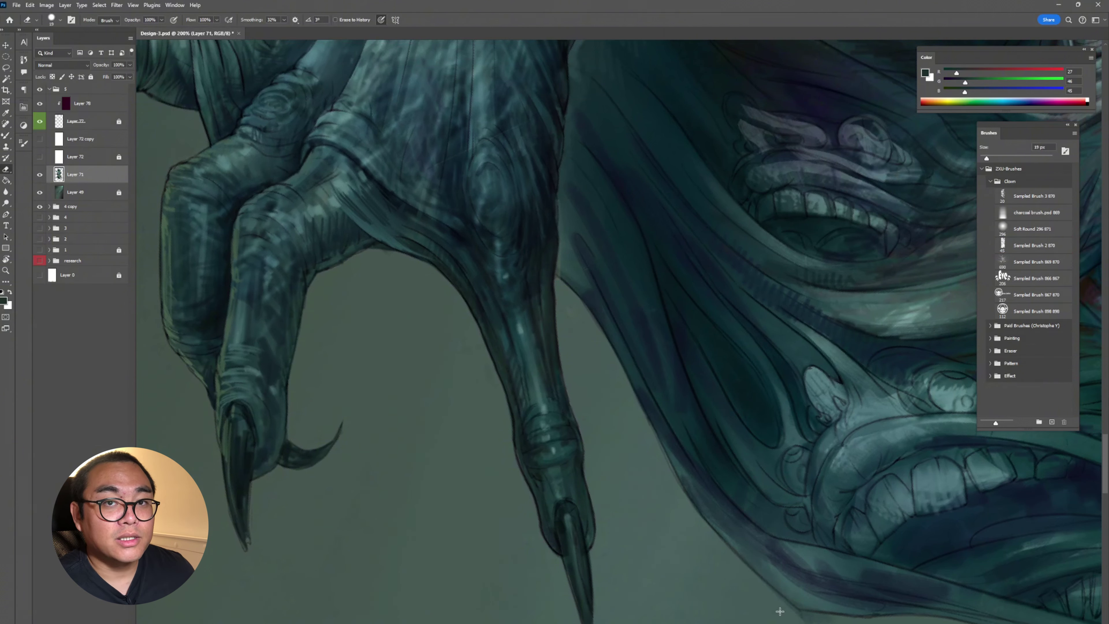
Darken the interior of the central open mouth with a sampled deep blue.
mouse_move(808, 612)
left_mouse_down()
mouse_move(762, 488)
mouse_move(693, 453)
left_mouse_up()
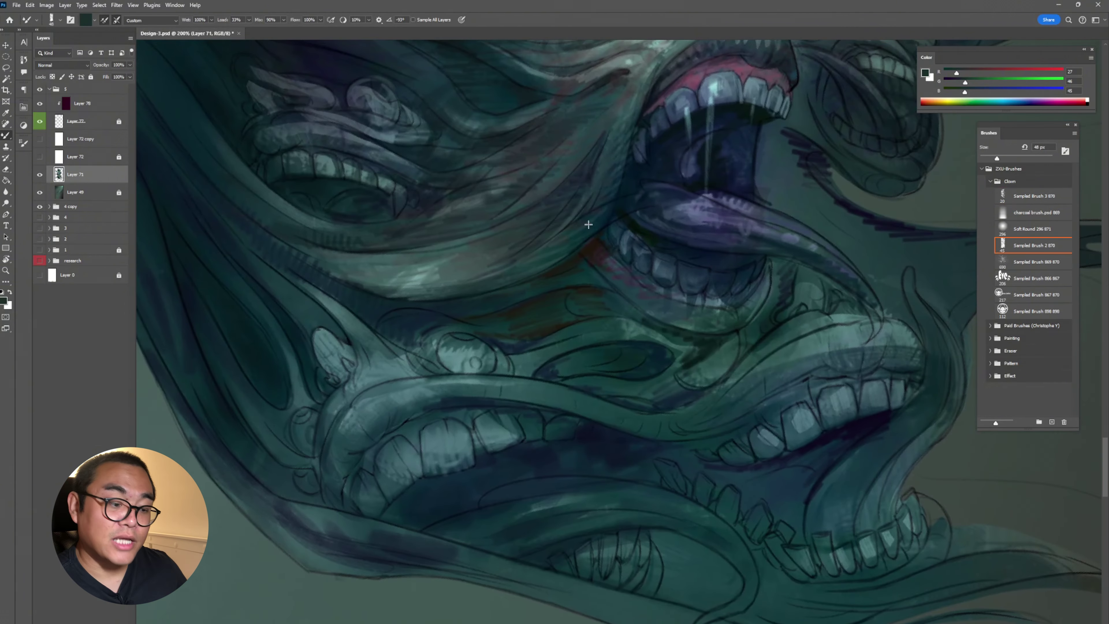
left_click(676, 106, "alt")
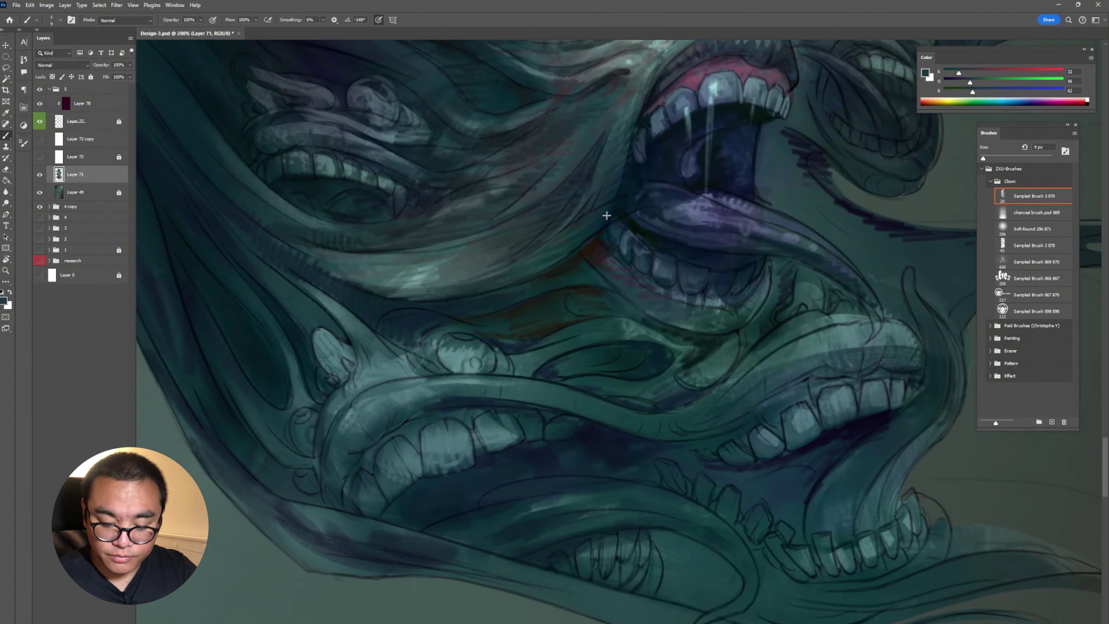
left_click_drag(580, 87, 472, 262)
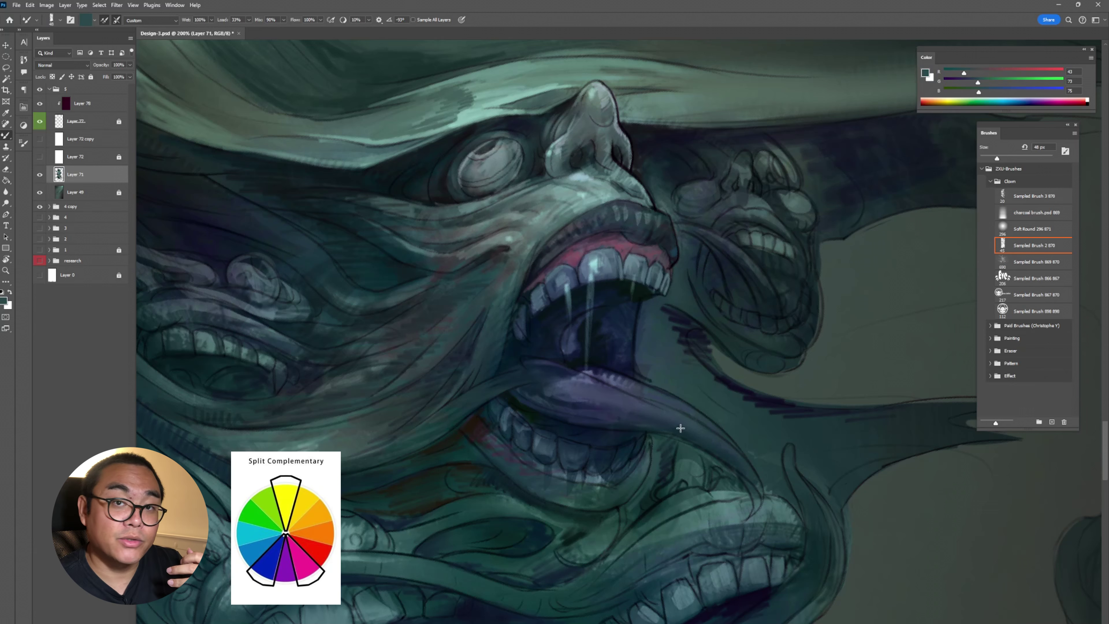
left_click(593, 320, "alt")
left_click_drag(581, 325, 568, 352)
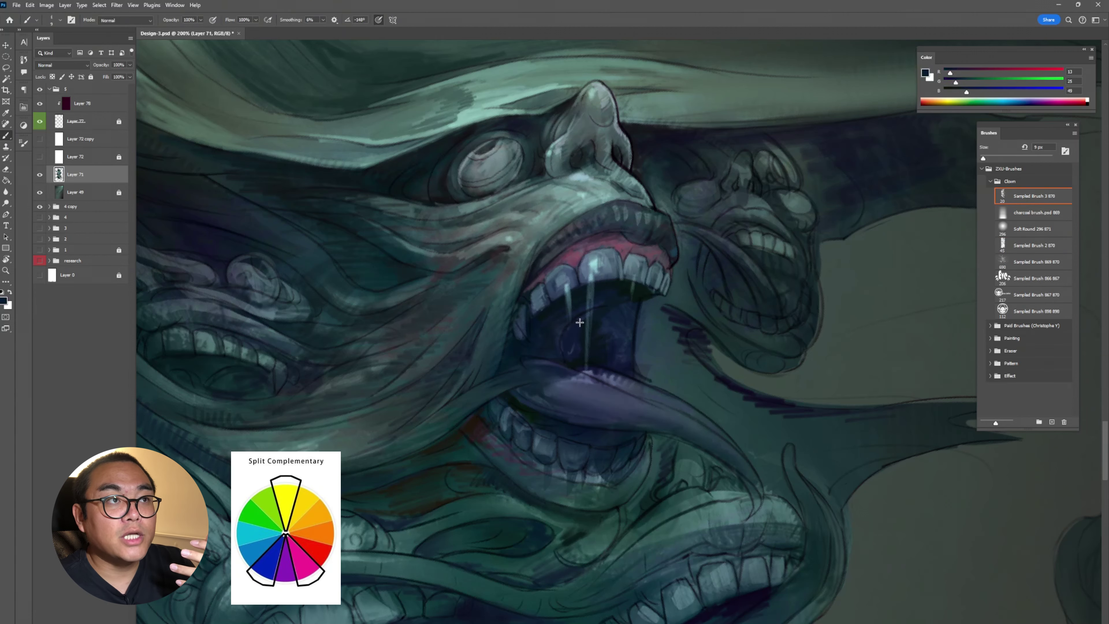
left_click_drag(519, 496, 554, 352)
key("b")
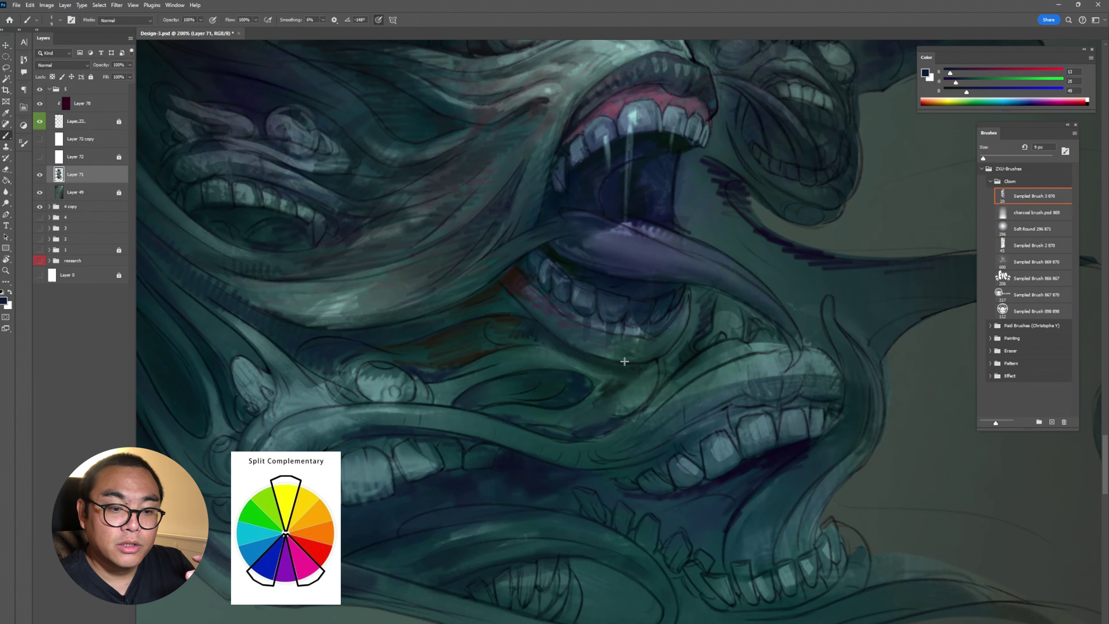
Shade the lower-left mouth's upper lip with sampled purple and dark tones, cleaning stray paint along its edge.
left_click(616, 248, "alt")
mouse_move(303, 420)
left_mouse_down()
mouse_move(314, 442)
mouse_move(349, 406)
left_mouse_up()
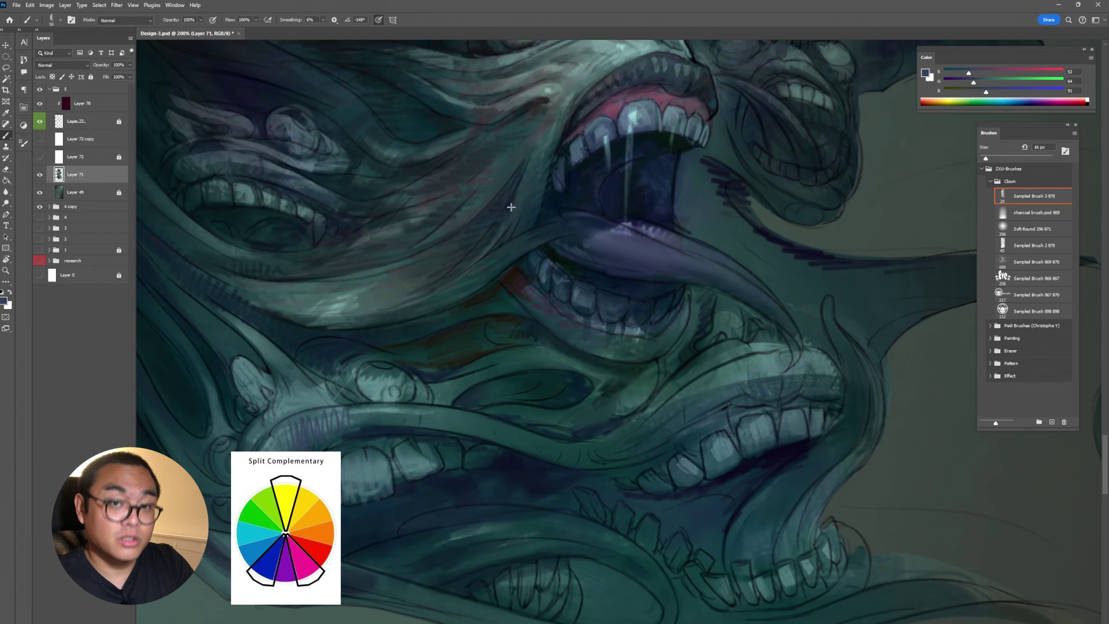
mouse_move(356, 422)
left_mouse_down()
mouse_move(376, 413)
mouse_move(367, 434)
mouse_move(395, 427)
left_mouse_up()
left_click(626, 231, "alt")
key("e")
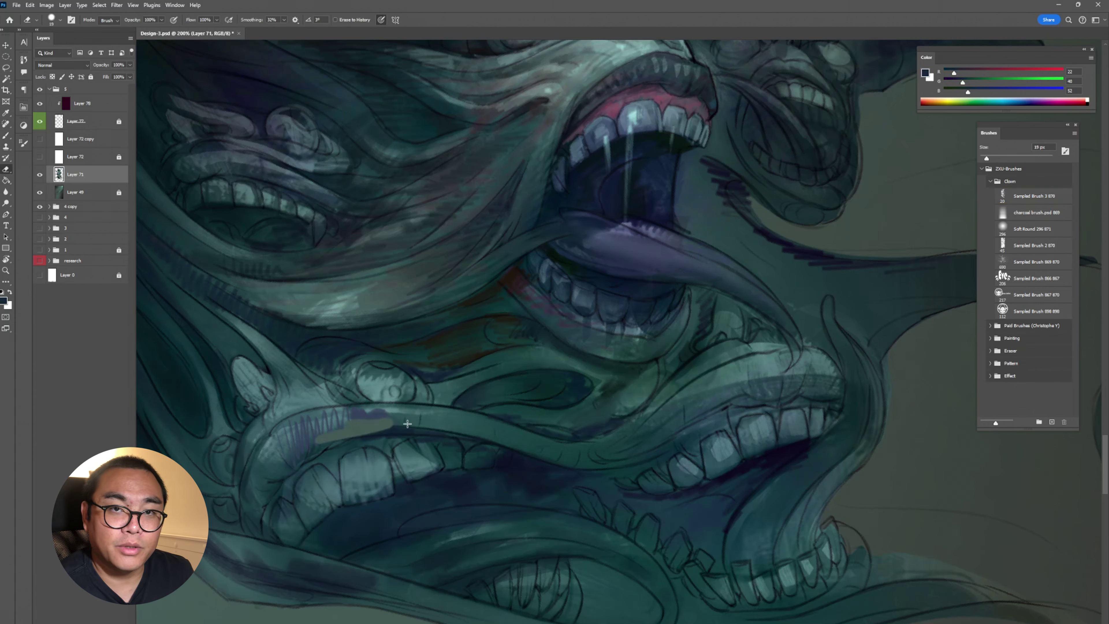
key("b")
left_click(410, 417, "alt")
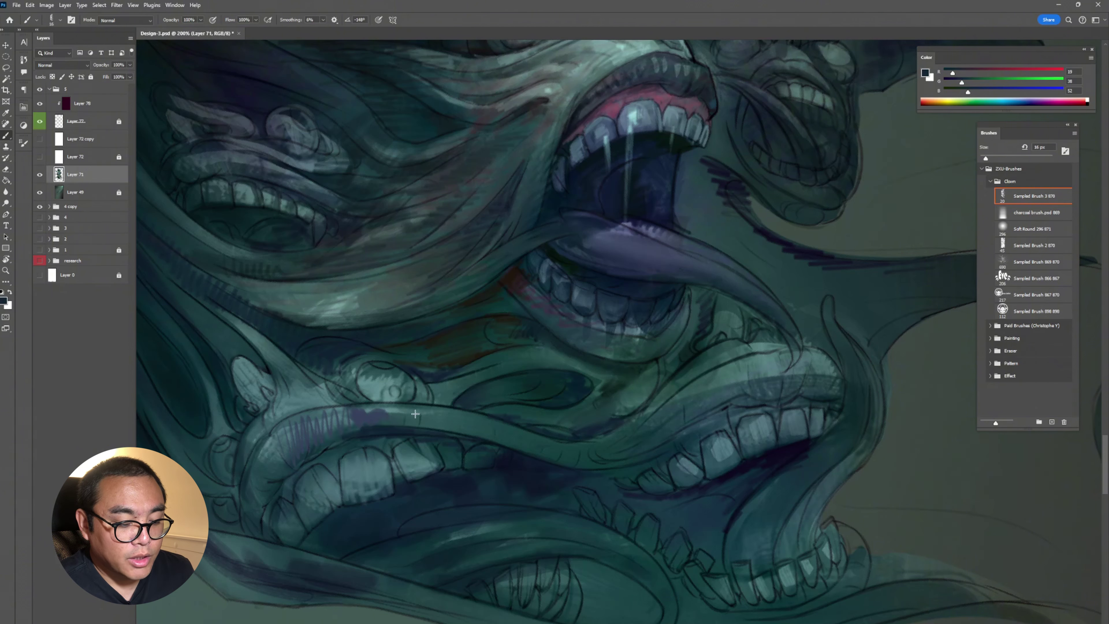
mouse_move(381, 414)
left_mouse_down()
mouse_move(450, 428)
mouse_move(298, 443)
mouse_move(376, 404)
mouse_move(288, 463)
left_mouse_up()
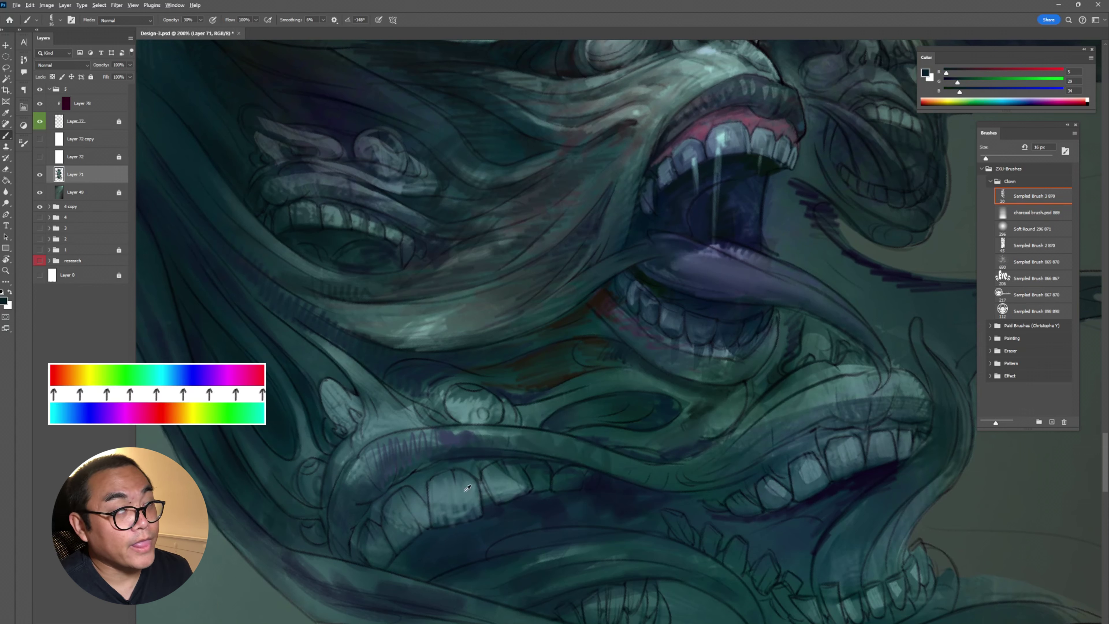
Paint pink gums around the lower-left mouth's upper teeth, and undo the trial pink stroke beside the eye above it.
left_click(448, 473, "alt")
left_click(409, 480, "alt")
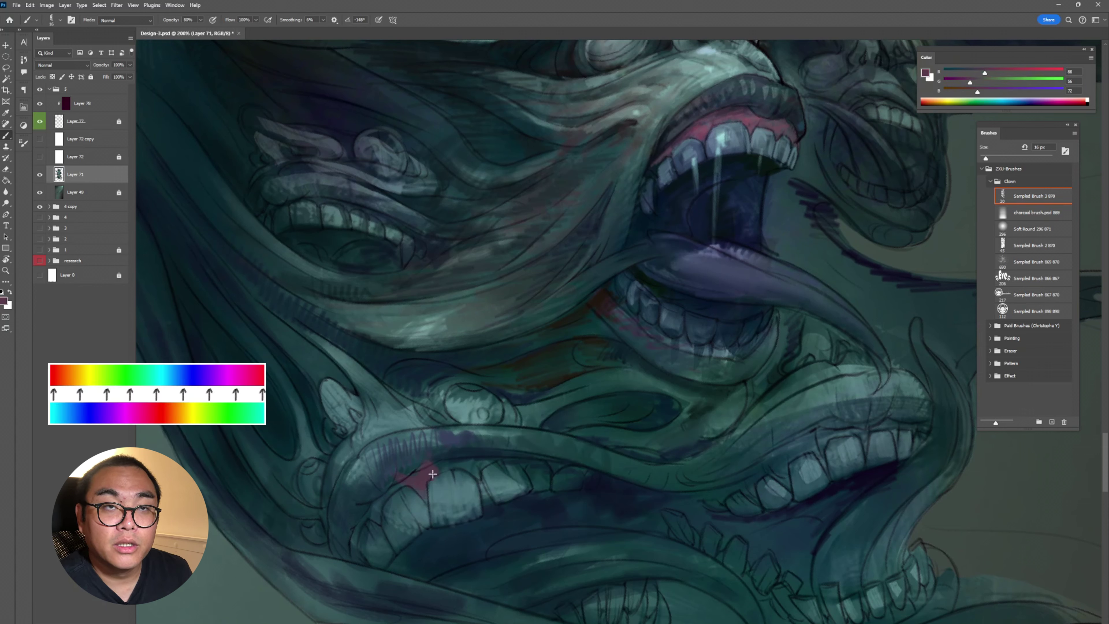
left_click_drag(432, 474, 502, 455)
left_click_drag(395, 491, 349, 566)
left_click_drag(437, 391, 448, 418)
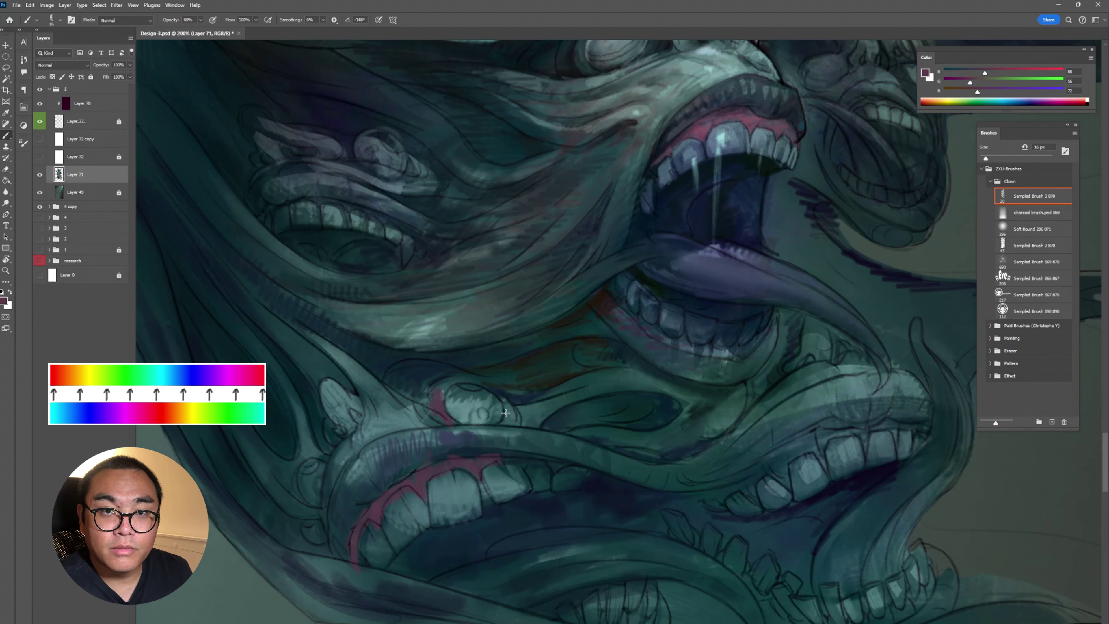
key("ctrl+z")
Extend the lower-left mouth's upper row of teeth toward its inner corner with a sampled light teal.
left_click(470, 397, "alt")
left_click(522, 482, "alt")
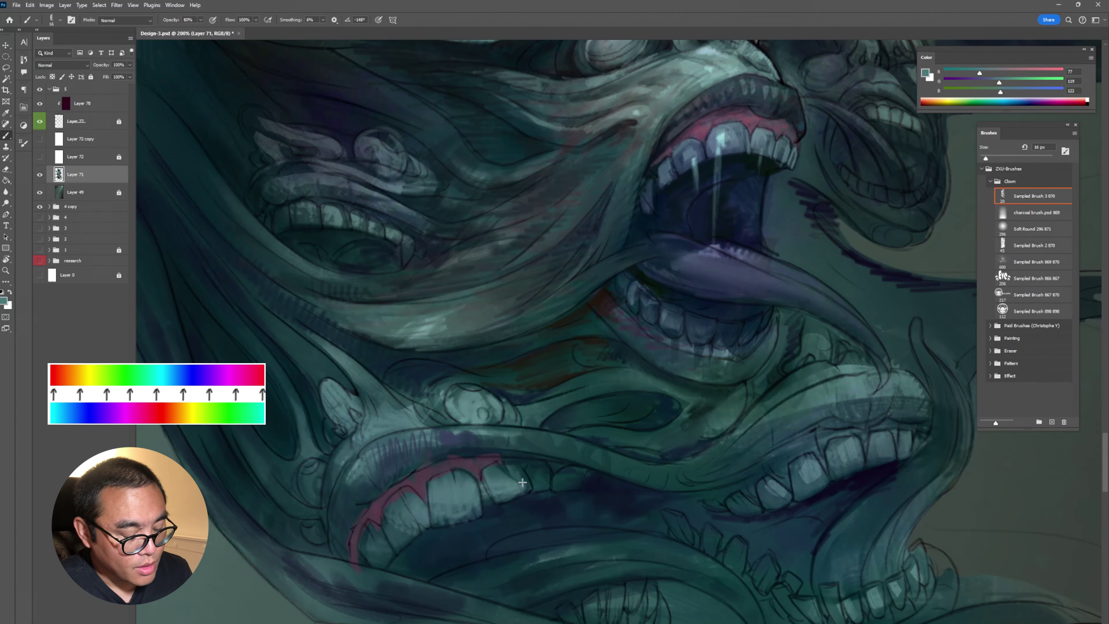
mouse_move(523, 482)
left_mouse_down()
mouse_move(558, 491)
mouse_move(583, 474)
left_mouse_up()
Paint the lower-left mouth's tongue with sampled dark purple and lighter purple strokes.
left_click(450, 584, "alt")
mouse_move(450, 585)
left_mouse_down()
mouse_move(691, 566)
mouse_move(711, 577)
left_mouse_up()
left_click(725, 265, "alt")
mouse_move(448, 582)
left_mouse_down()
mouse_move(526, 596)
mouse_move(528, 540)
mouse_move(611, 544)
mouse_move(751, 620)
left_mouse_up()
left_click(681, 272, "alt")
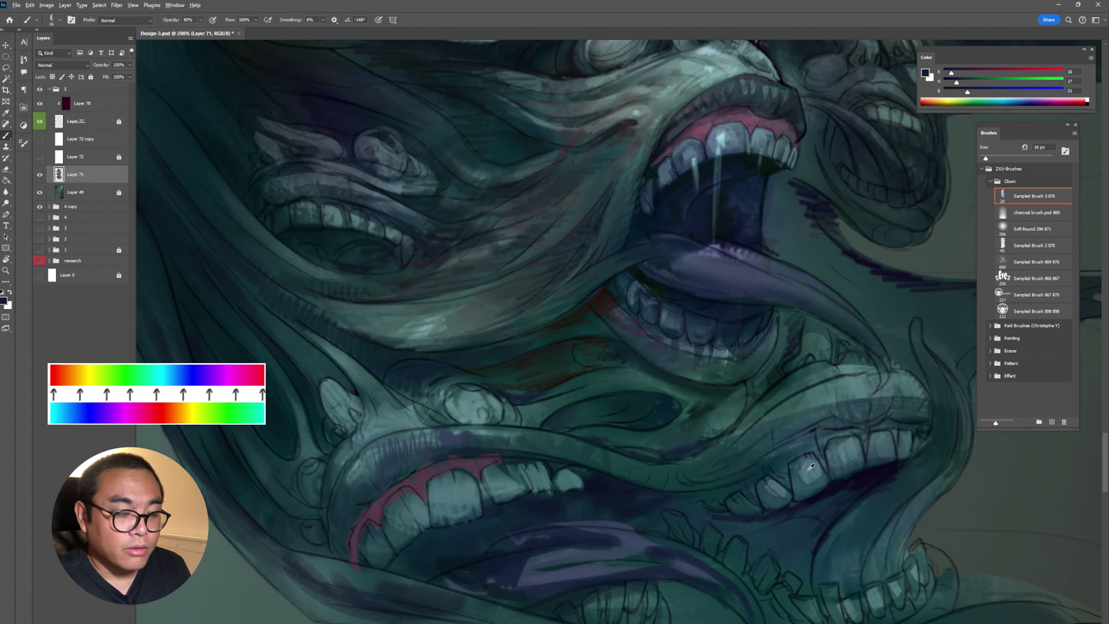
Paint the small lower teeth beneath the tongue in a sampled light tone and fill pink gums around them.
left_click(811, 467, "alt")
mouse_move(637, 577)
left_mouse_down()
mouse_move(653, 601)
mouse_move(595, 617)
mouse_move(629, 565)
mouse_move(575, 619)
mouse_move(619, 593)
mouse_move(665, 590)
mouse_move(610, 498)
mouse_move(580, 514)
left_mouse_up()
left_click(648, 456, "alt")
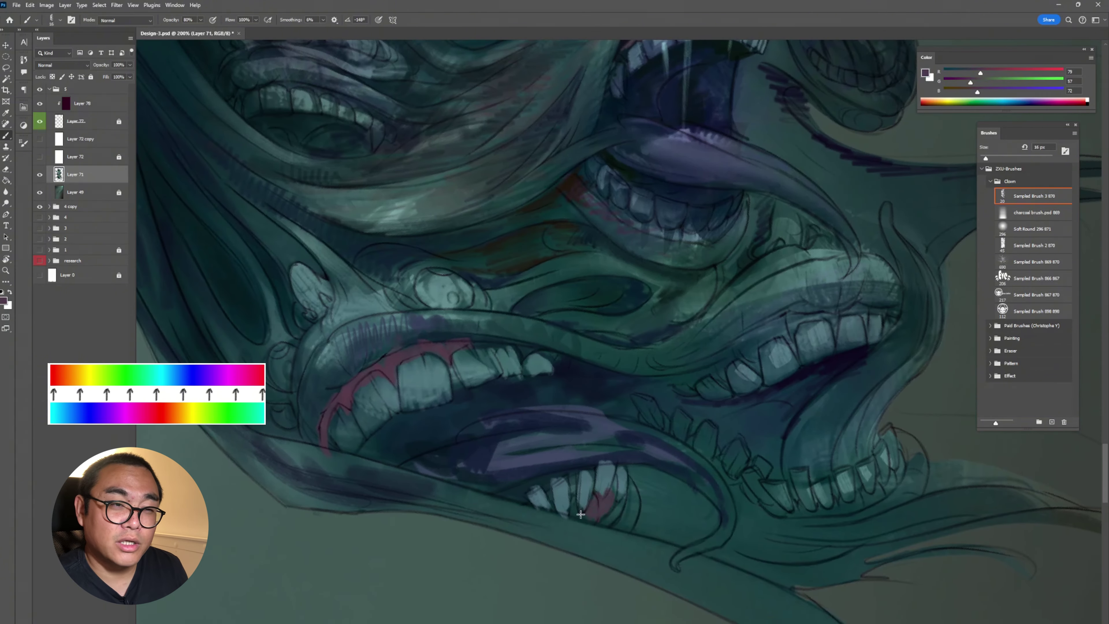
Mix a saturated purple with green about 17 and paint the central mouth's lower lip and right mouth's upper lip, accenting the bottom gums.
left_click_drag(970, 82, 952, 82)
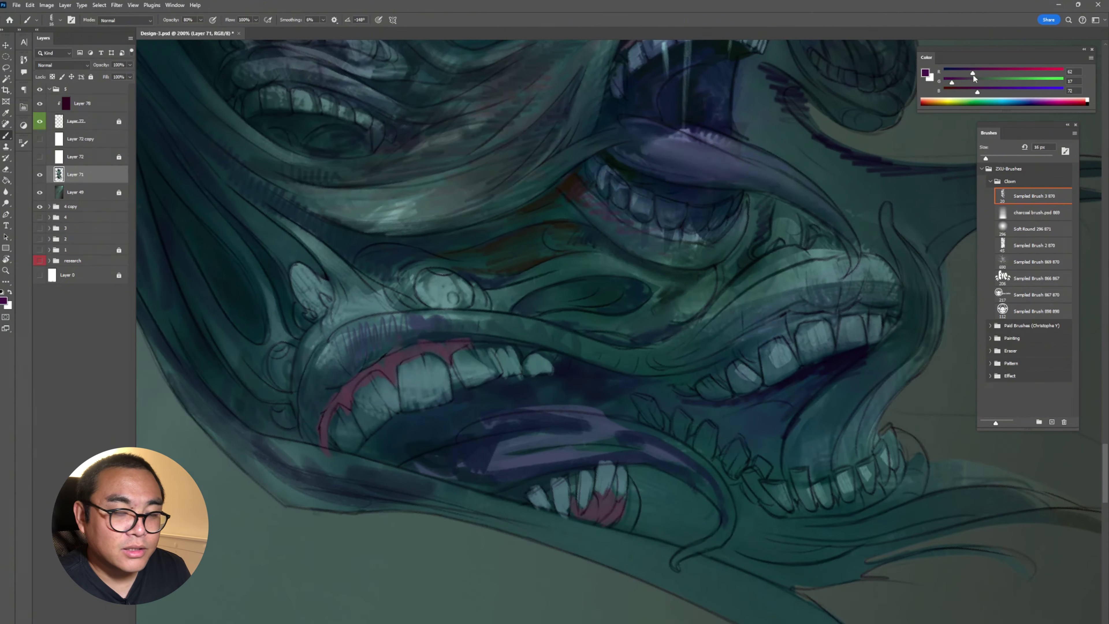
left_click(973, 73)
left_click_drag(585, 199, 699, 262)
key("shift+b")
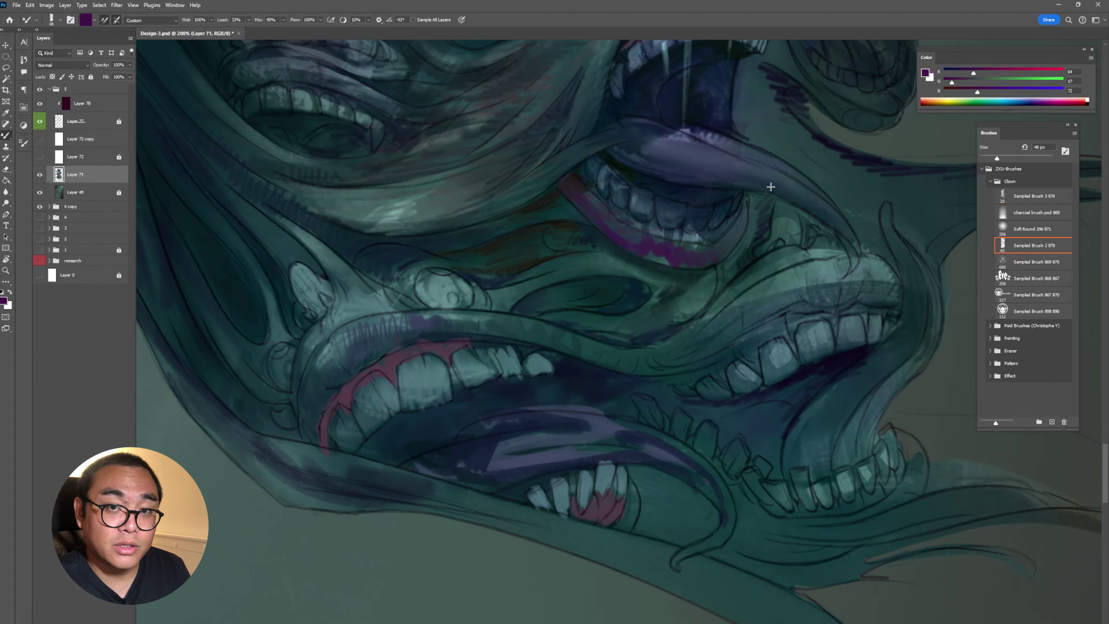
left_click_drag(631, 483, 635, 509)
mouse_move(651, 358)
left_mouse_down()
mouse_move(790, 310)
mouse_move(785, 277)
mouse_move(890, 282)
mouse_move(817, 276)
left_mouse_up()
Paint the right mouth's long curling tongue with sampled violet and darker blue-purple tones.
key("shift+b")
left_click(729, 181, "alt")
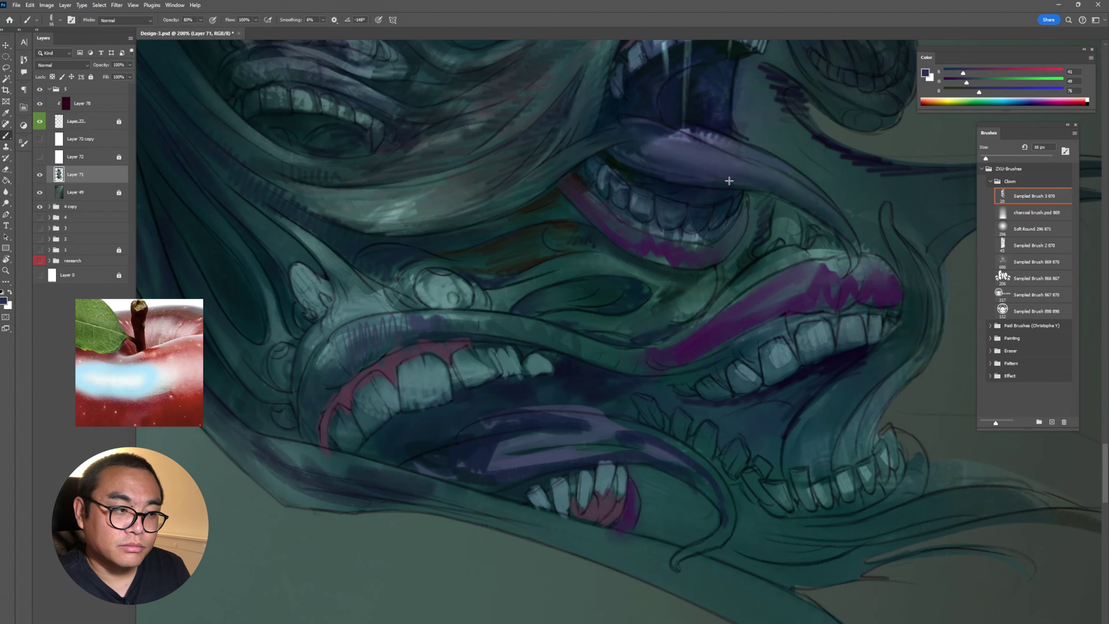
left_click_drag(900, 354, 816, 454)
left_click(856, 438, "alt")
mouse_move(887, 380)
left_mouse_down()
mouse_move(851, 463)
mouse_move(821, 467)
left_mouse_up()
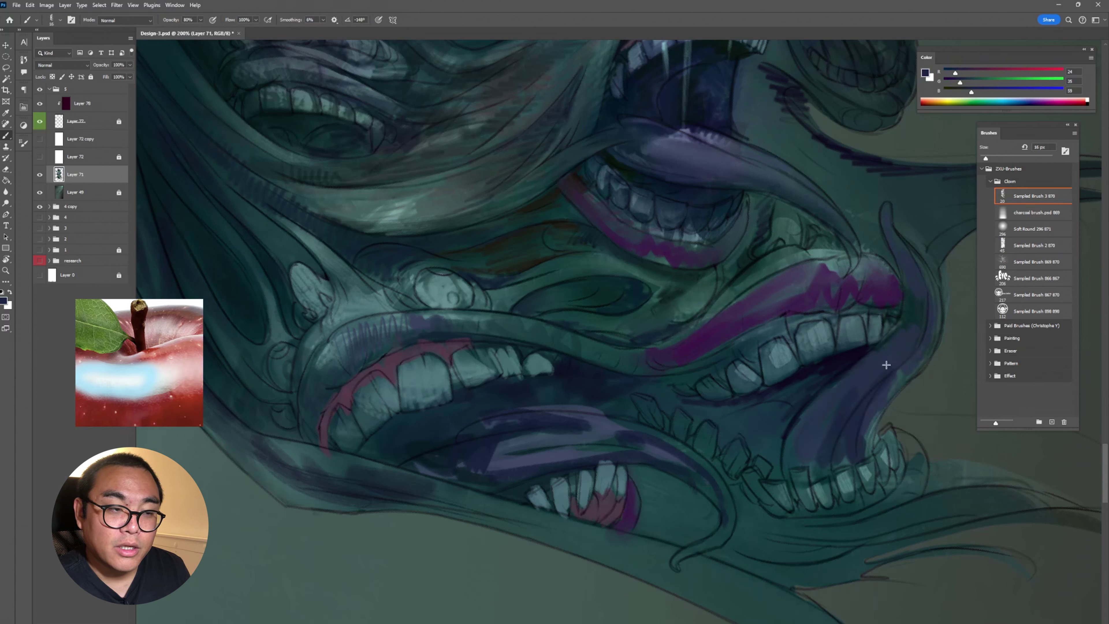
left_click_drag(909, 350, 856, 393)
left_click_drag(817, 424, 786, 468)
Fill the right mouth's interior with sampled dark blue and paint its lower row of teeth in a sampled light tone.
left_click(855, 317, "alt")
mouse_move(786, 408)
left_mouse_down()
mouse_move(731, 434)
mouse_move(771, 453)
mouse_move(709, 455)
left_mouse_up()
left_click(762, 476, "alt")
left_click_drag(722, 441, 744, 474)
left_click_drag(674, 413, 692, 437)
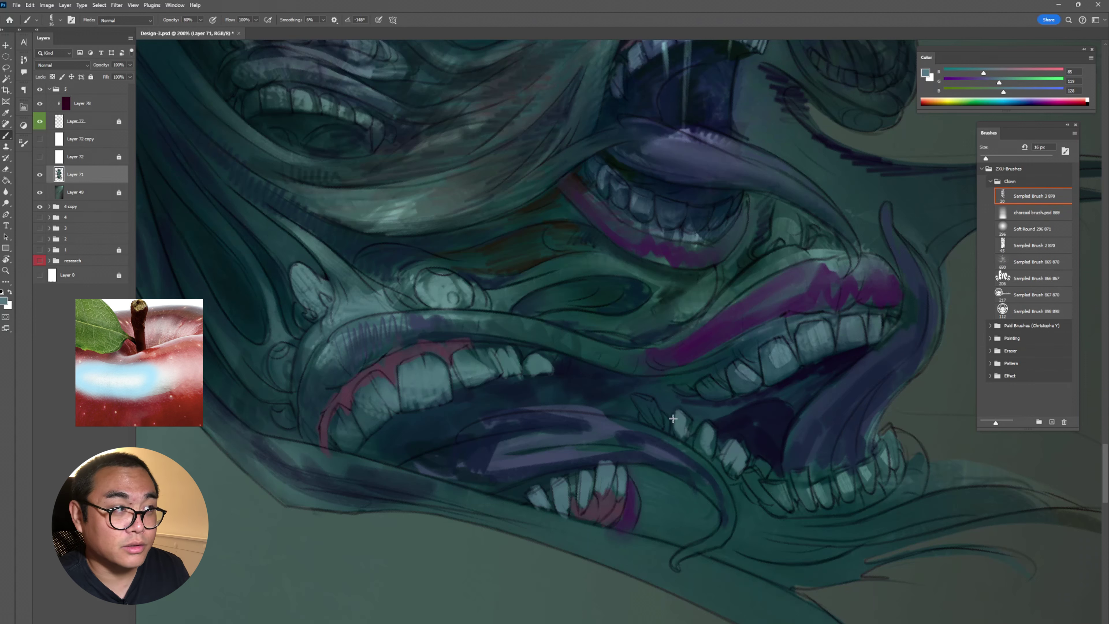
left_click_drag(640, 396, 664, 423)
left_click_drag(766, 481, 775, 509)
left_click_drag(808, 467, 810, 509)
left_click_drag(821, 481, 858, 501)
Model the right mouth's curling tongue with sampled dark streaks and lighter violet highlights.
left_click(808, 454, "alt")
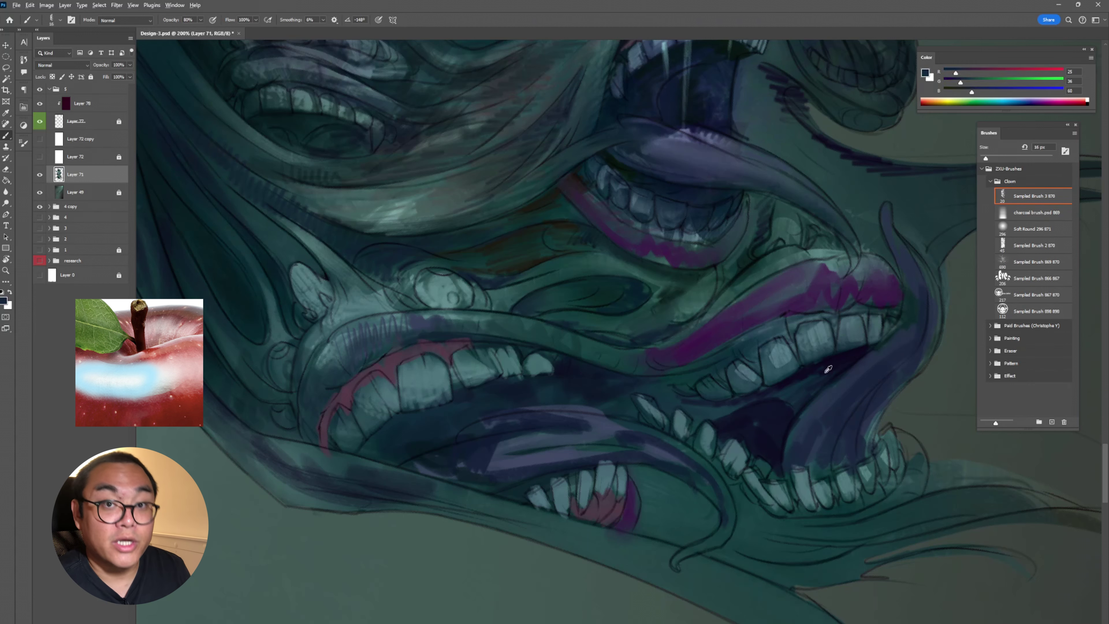
mouse_move(790, 454)
left_mouse_down()
mouse_move(841, 464)
mouse_move(854, 405)
left_mouse_up()
mouse_move(817, 466)
left_mouse_down()
mouse_move(832, 411)
mouse_move(899, 367)
left_mouse_up()
left_click_drag(872, 442, 867, 422)
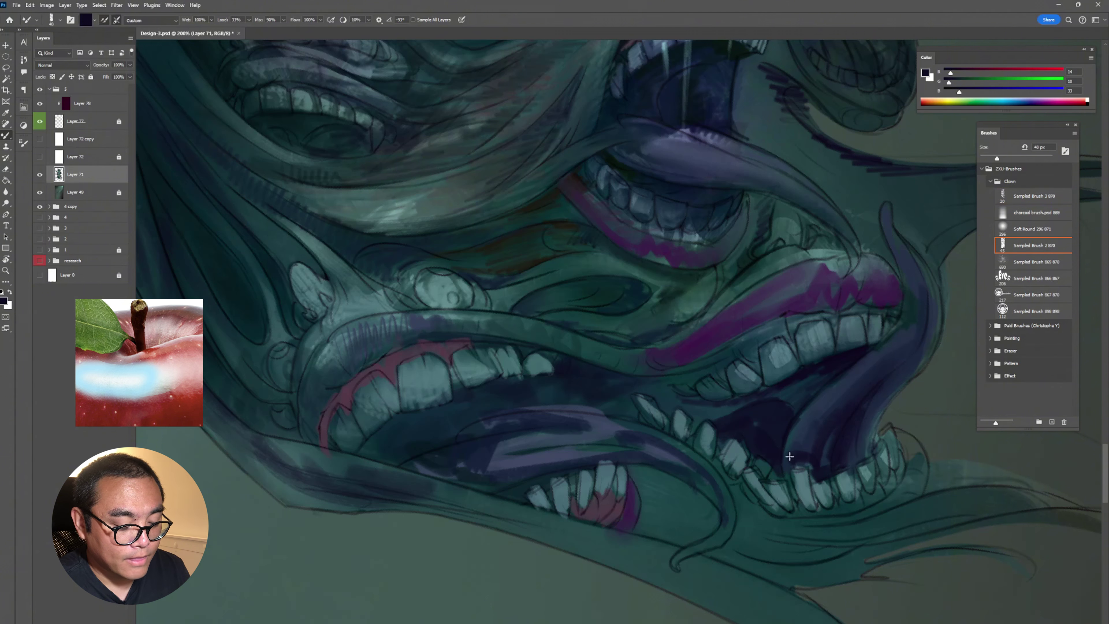
left_click(877, 346, "alt")
left_click_drag(886, 345, 829, 398)
left_click_drag(906, 262, 900, 347)
left_click(923, 318, "alt")
Mix a darker crimson from the lip purple and paint it along the lips of the central, lower-left and right mouths.
left_click(696, 253, "alt")
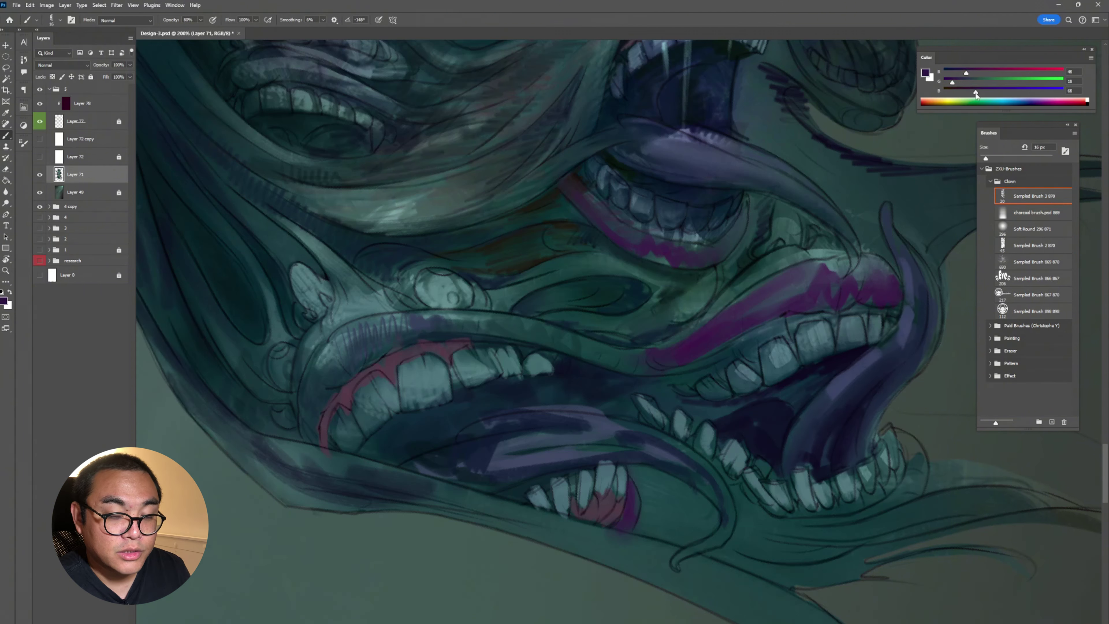
left_click_drag(749, 198, 735, 244)
mouse_move(336, 353)
left_mouse_down()
mouse_move(303, 426)
mouse_move(308, 380)
left_mouse_up()
key("shift+b")
mouse_move(413, 326)
left_mouse_down()
mouse_move(629, 372)
mouse_move(760, 334)
left_mouse_up()
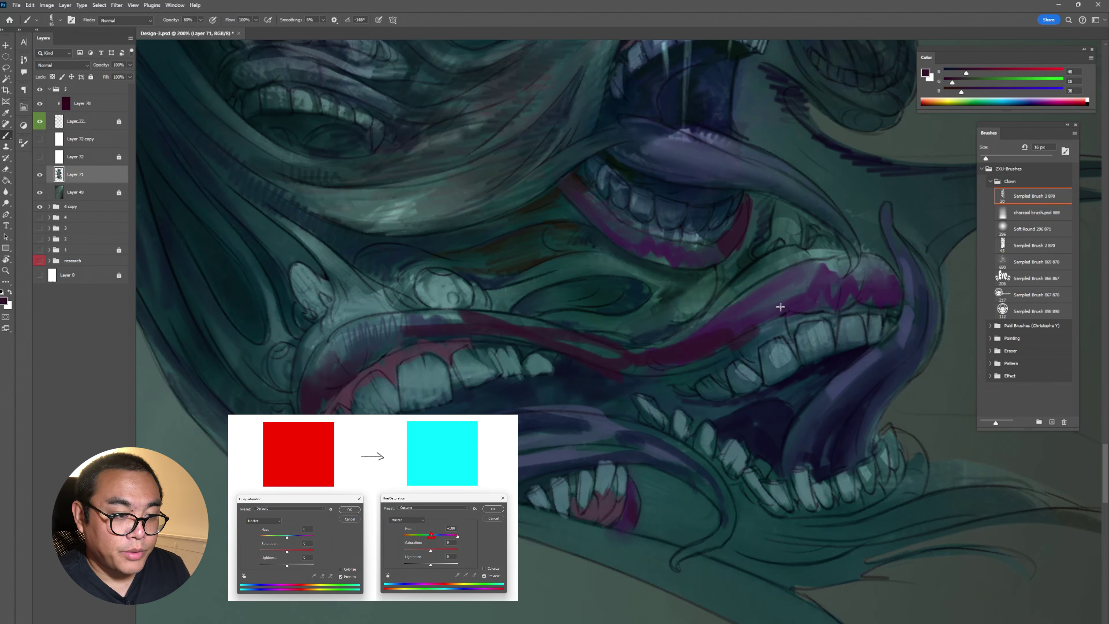
mouse_move(897, 431)
left_mouse_down()
mouse_move(917, 498)
mouse_move(816, 531)
mouse_move(914, 456)
left_mouse_up()
key("shift+b")
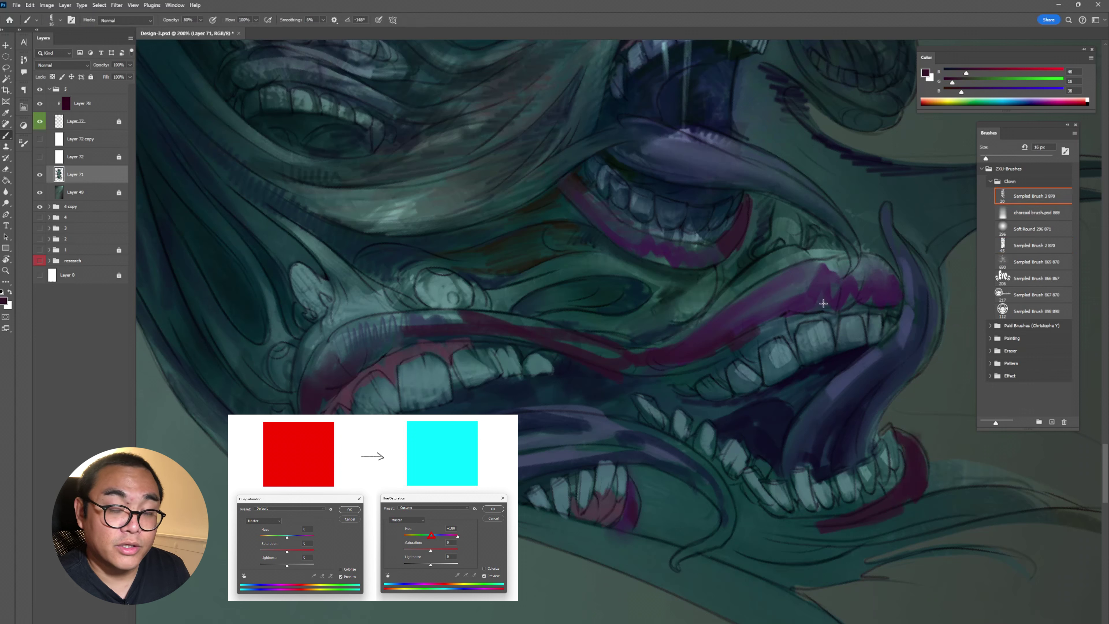
Mix a deep red from the gum pink, paint the central and right mouths' gums, and highlight the right mouth's lower lip.
left_click(614, 503, "alt")
left_click_drag(973, 83, 954, 82)
left_click_drag(977, 92, 967, 92)
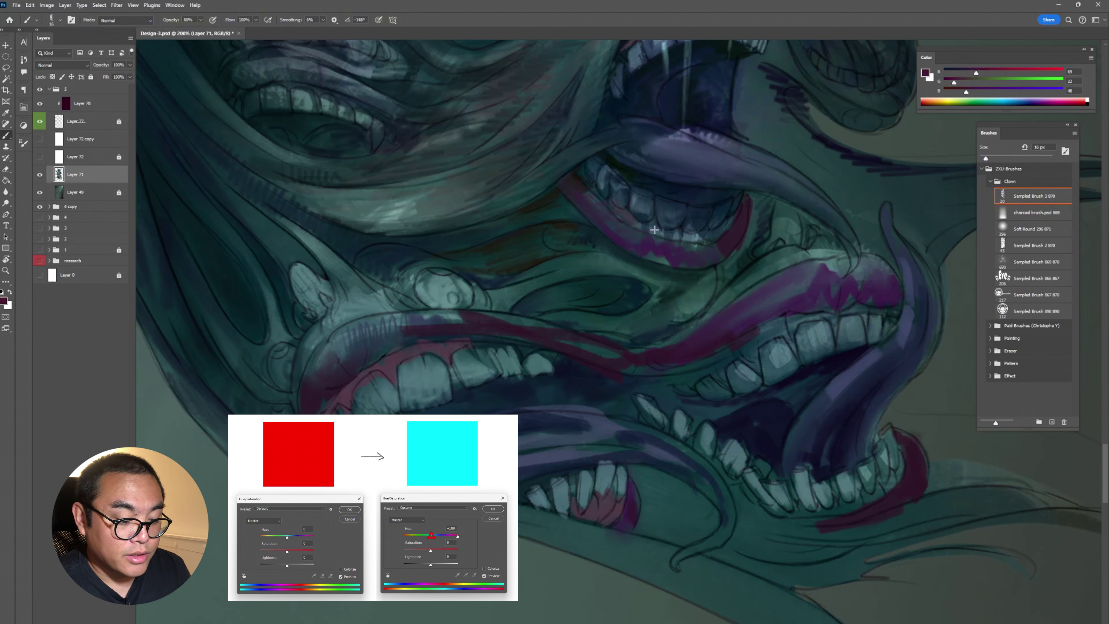
mouse_move(612, 202)
left_mouse_down()
mouse_move(657, 233)
mouse_move(705, 241)
mouse_move(732, 219)
left_mouse_up()
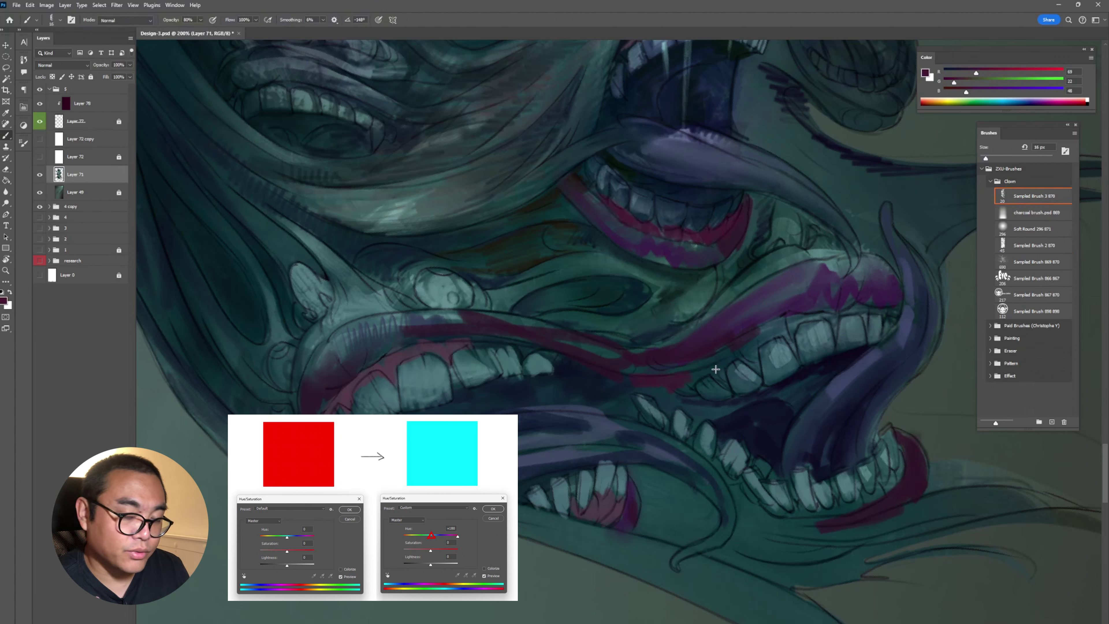
mouse_move(738, 352)
left_mouse_down()
mouse_move(786, 321)
mouse_move(857, 309)
left_mouse_up()
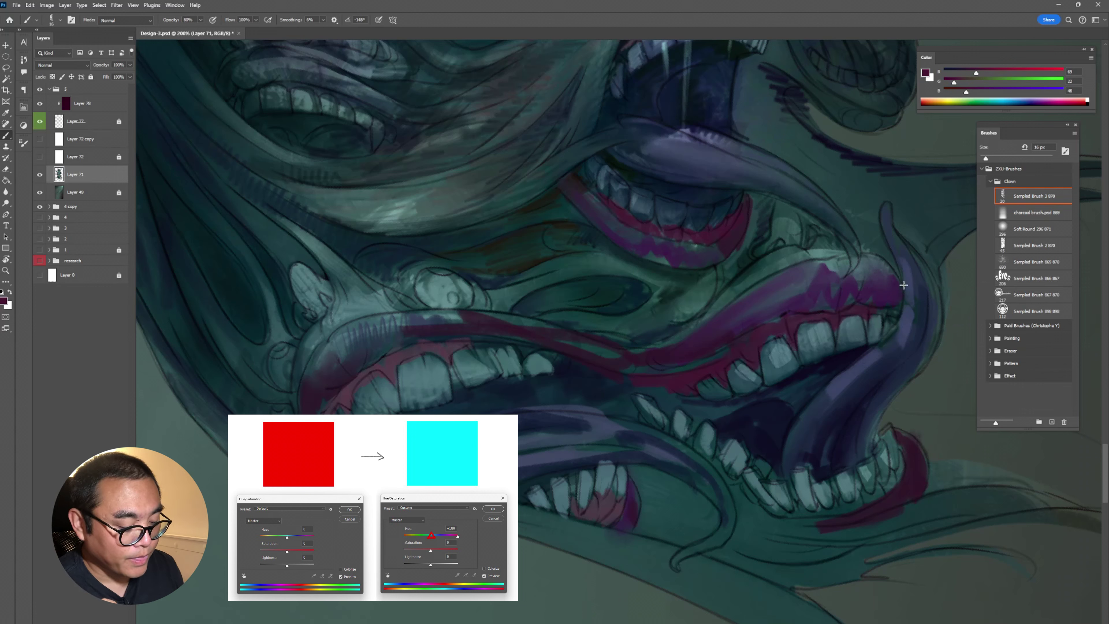
mouse_move(715, 463)
left_mouse_down()
mouse_move(786, 513)
mouse_move(891, 481)
mouse_move(902, 461)
left_mouse_up()
left_click(872, 275, "alt")
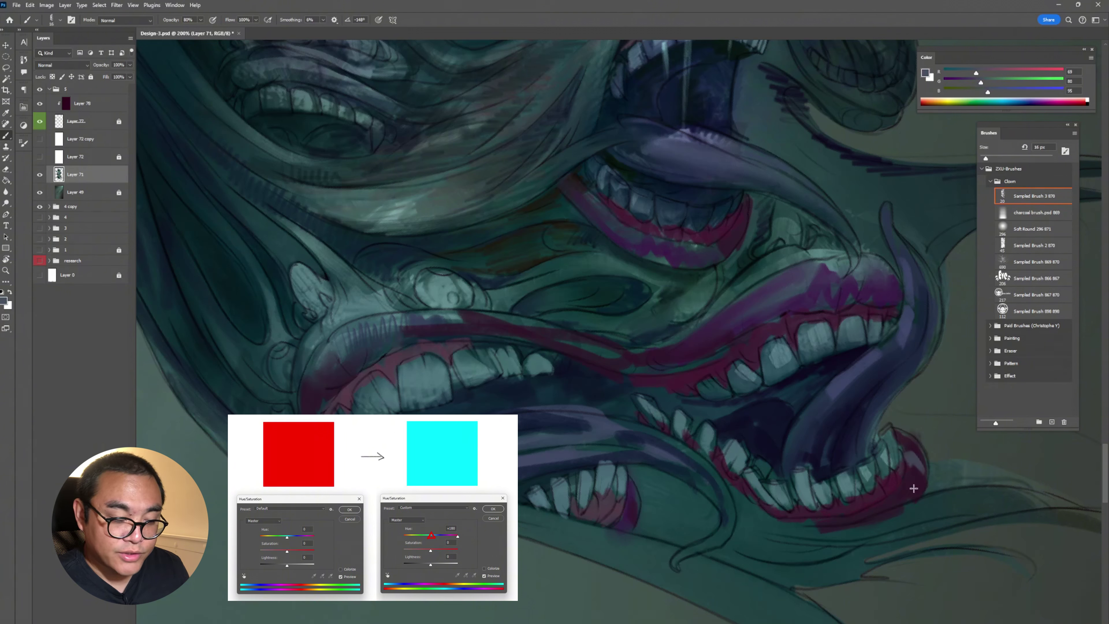
Refine the outer edge of the right mouth's curling tongue with sampled dark tones and the eraser.
left_click(927, 353, "alt")
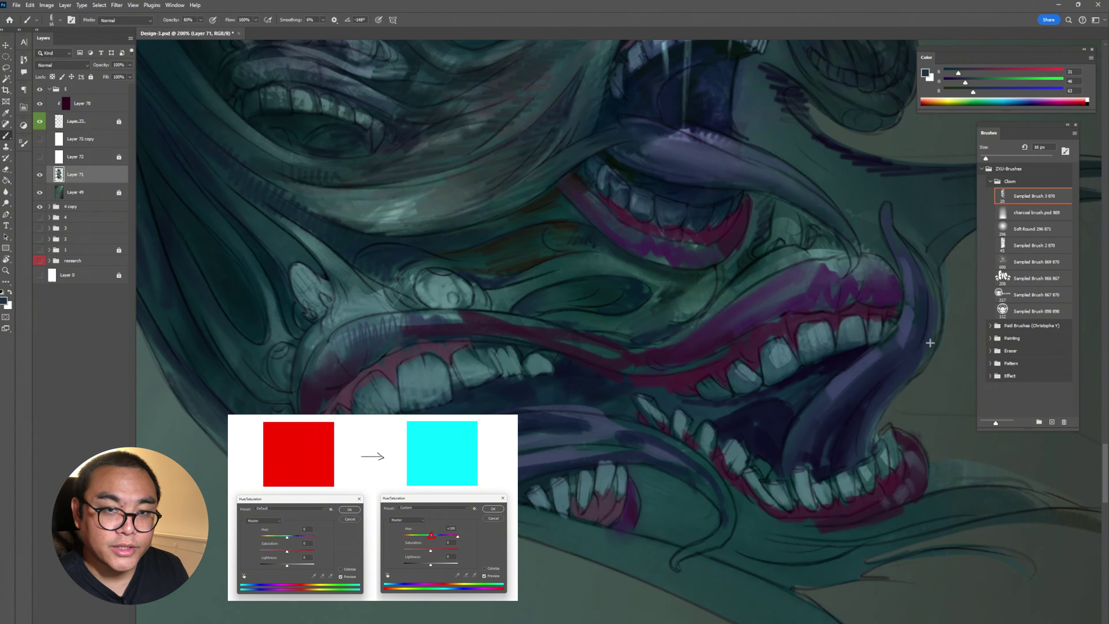
left_click(921, 336, "alt")
key("e")
key("b")
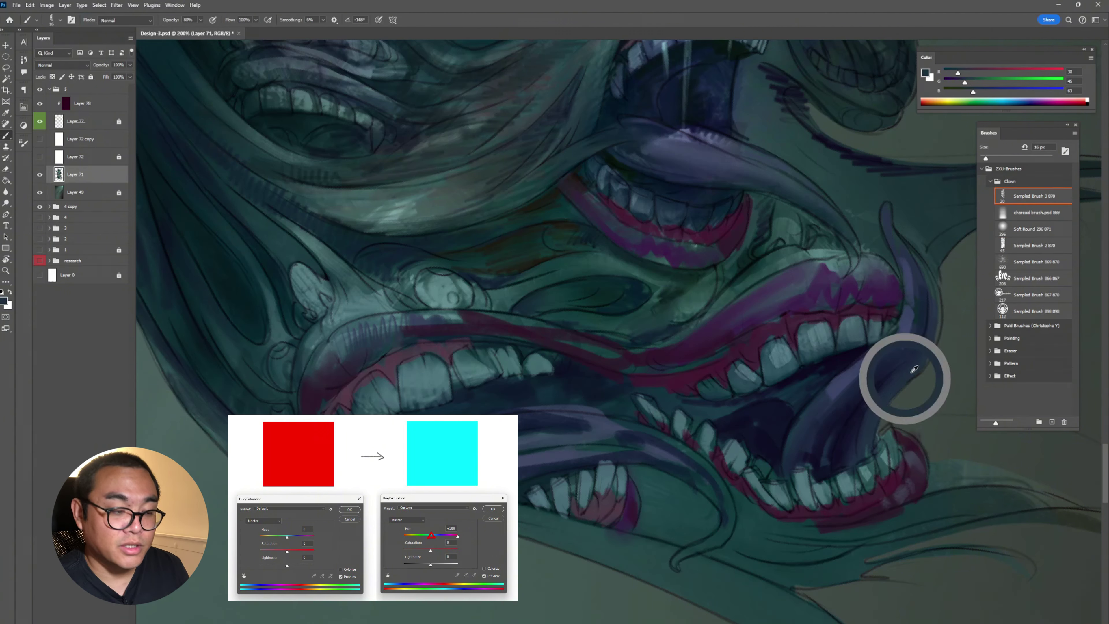
left_click_drag(898, 363, 755, 508)
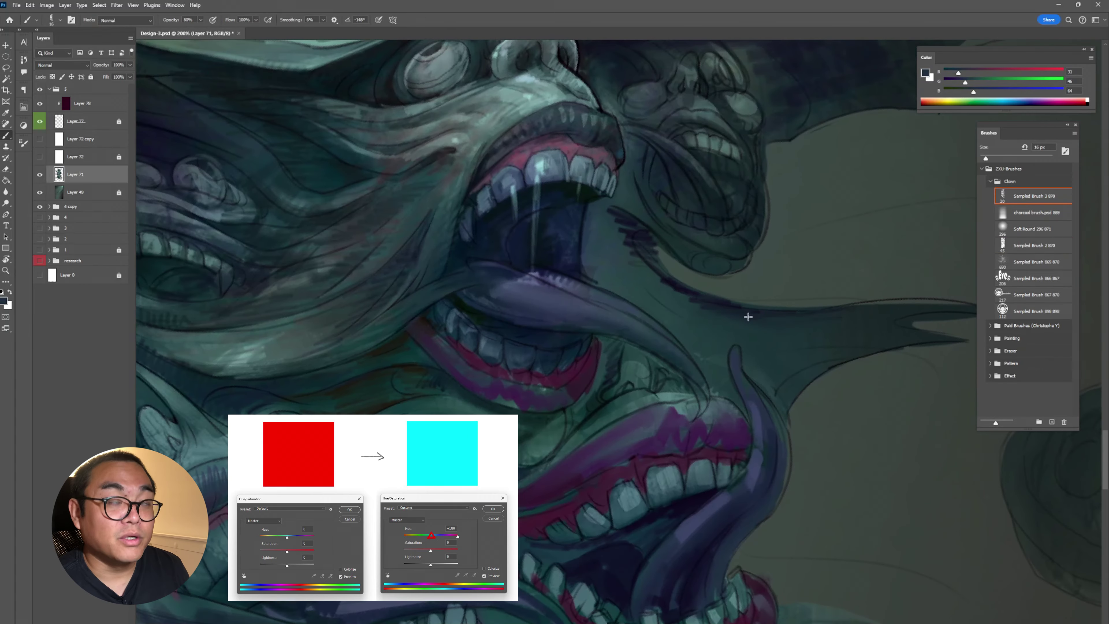
Paint and blend sampled dark tones over the stretched skin between the central mouth and the small face.
left_click(613, 218, "alt")
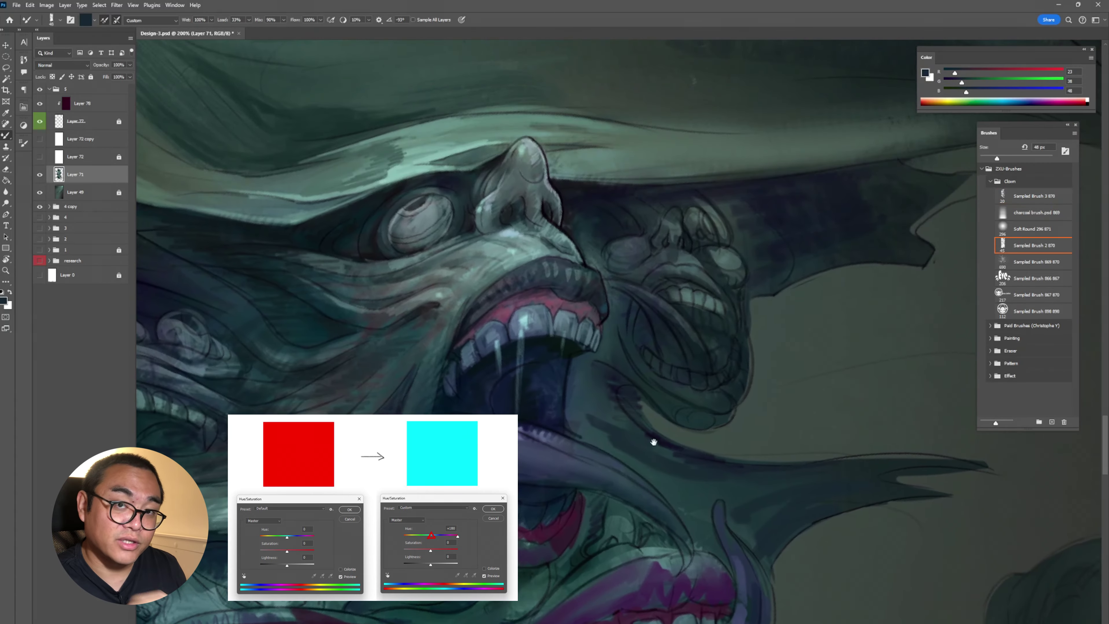
left_click_drag(641, 227, 651, 440)
key("shift+b")
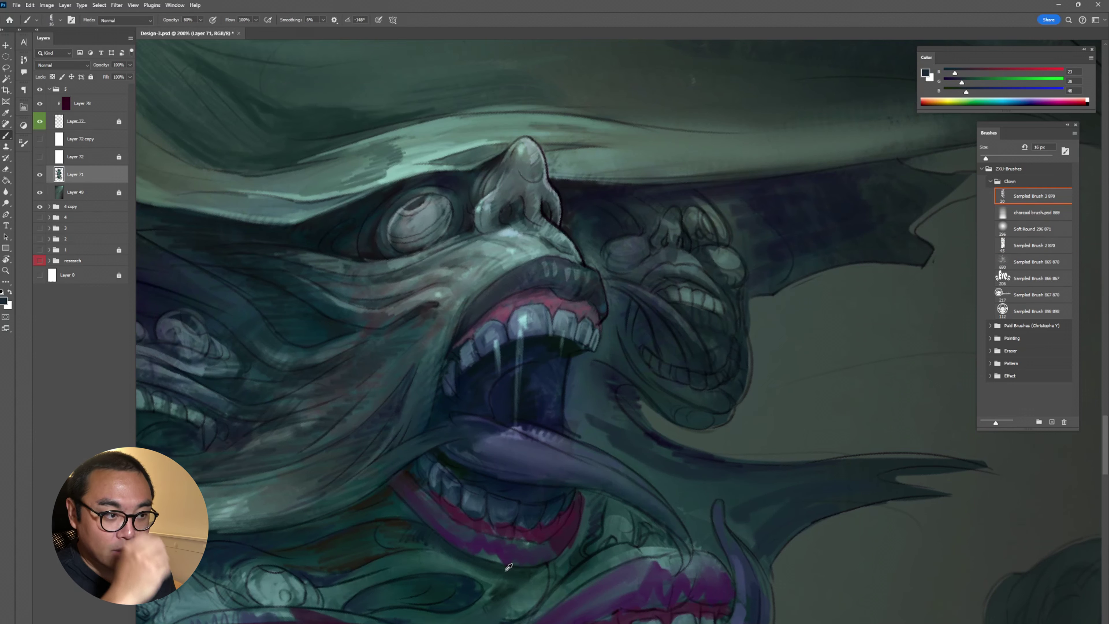
Paint sampled purple over the upper lips of the central mouth and the small left mouth.
left_click(505, 284, "alt")
mouse_move(144, 371)
left_mouse_down()
mouse_move(328, 338)
mouse_move(421, 371)
left_mouse_up()
key("shift+b")
key("shift+b")
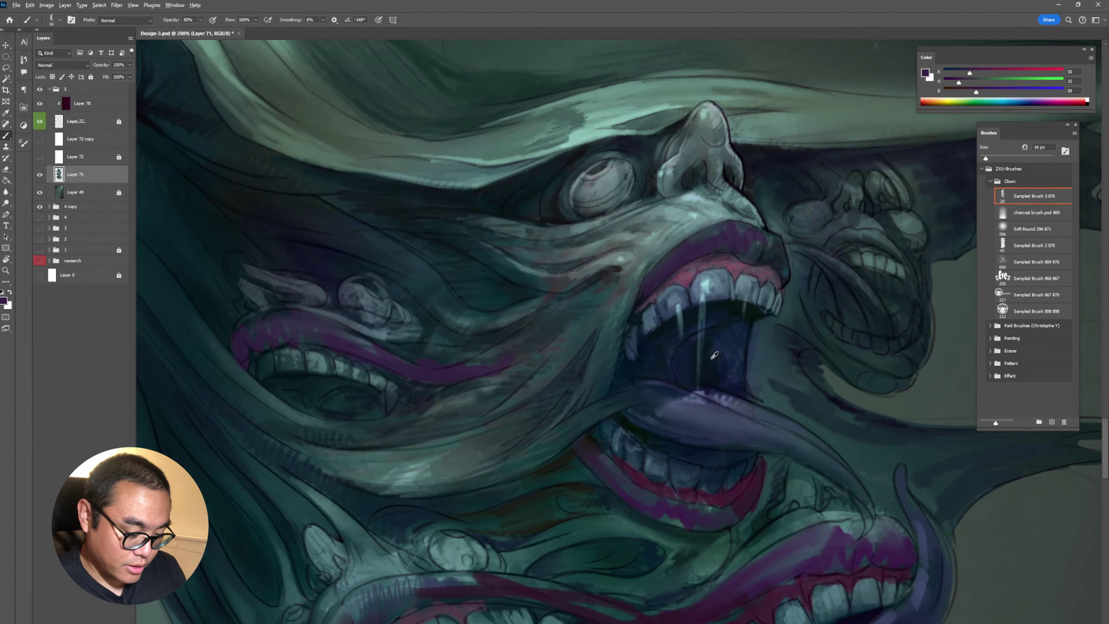
Fill the small left mouth's interior with dark blue tones sampled from the central mouth.
left_click(715, 356, "alt")
mouse_move(284, 381)
left_mouse_down()
mouse_move(323, 396)
mouse_move(411, 400)
left_mouse_up()
left_click(705, 366, "alt")
mouse_move(319, 393)
left_mouse_down()
mouse_move(371, 413)
mouse_move(349, 420)
left_mouse_up()
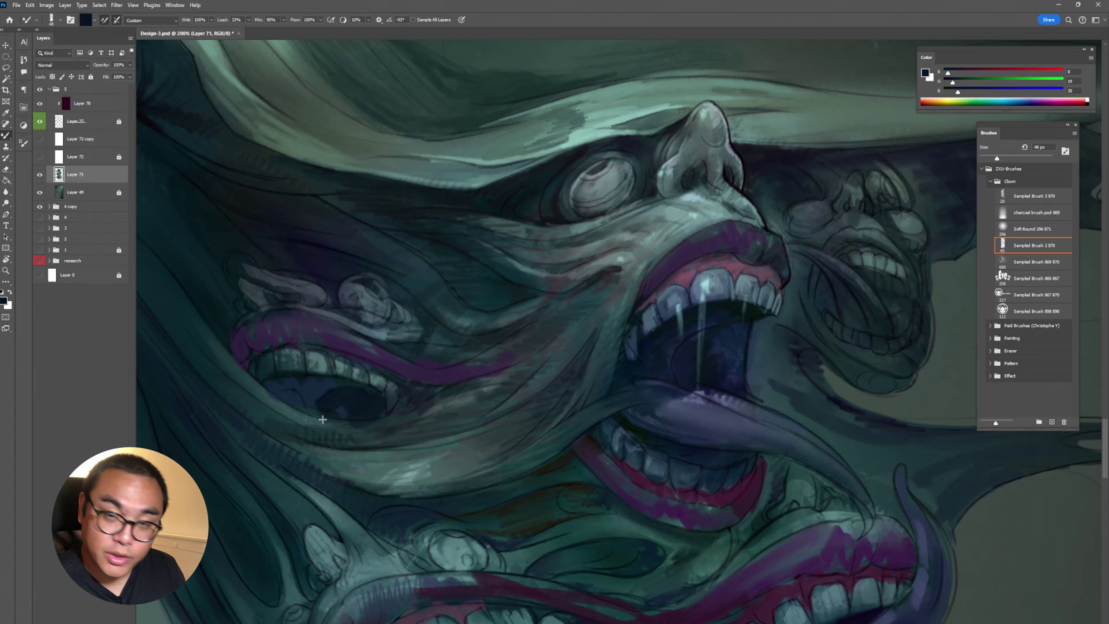
Refine the small left mouth's lower interior edge and the skin beside the central face with sampled tones.
left_click_drag(426, 399, 469, 414)
left_click_drag(261, 392, 299, 415)
left_click(565, 276, "alt")
key("shift+b")
Paint the small right face's mouth with purple lips, a dark interior and a long tongue using sampled colours.
mouse_move(909, 299)
left_mouse_down()
mouse_move(773, 435)
mouse_move(779, 452)
left_mouse_up()
key("shift+b")
left_click(594, 405, "alt")
mouse_move(742, 387)
left_mouse_down()
mouse_move(782, 409)
mouse_move(791, 442)
left_mouse_up()
left_click(782, 410, "alt")
left_click(786, 433, "alt")
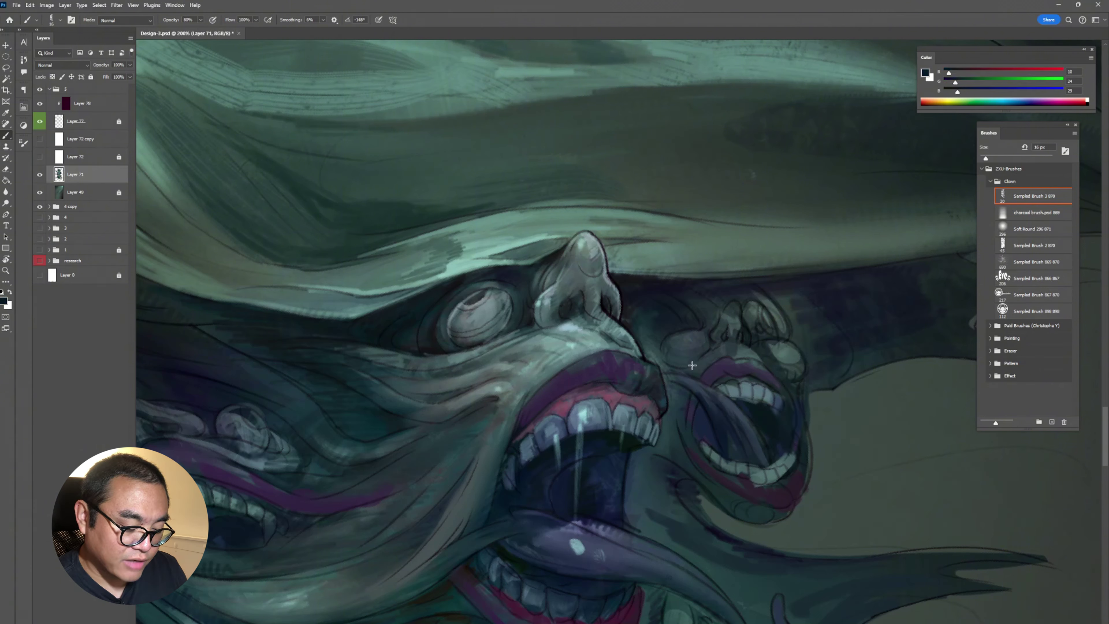
Paint sampled pale highlights over the eyes, nose and cheeks of the small right face.
left_click(646, 376, "alt")
mouse_move(615, 363)
left_mouse_down()
mouse_move(652, 385)
mouse_move(738, 342)
mouse_move(705, 330)
mouse_move(741, 302)
left_mouse_up()
left_click(743, 345, "alt")
mouse_move(751, 293)
left_mouse_down()
mouse_move(782, 325)
mouse_move(792, 363)
left_mouse_up()
left_click_drag(687, 306, 742, 326)
left_click(305, 408, "alt")
key("shift+b")
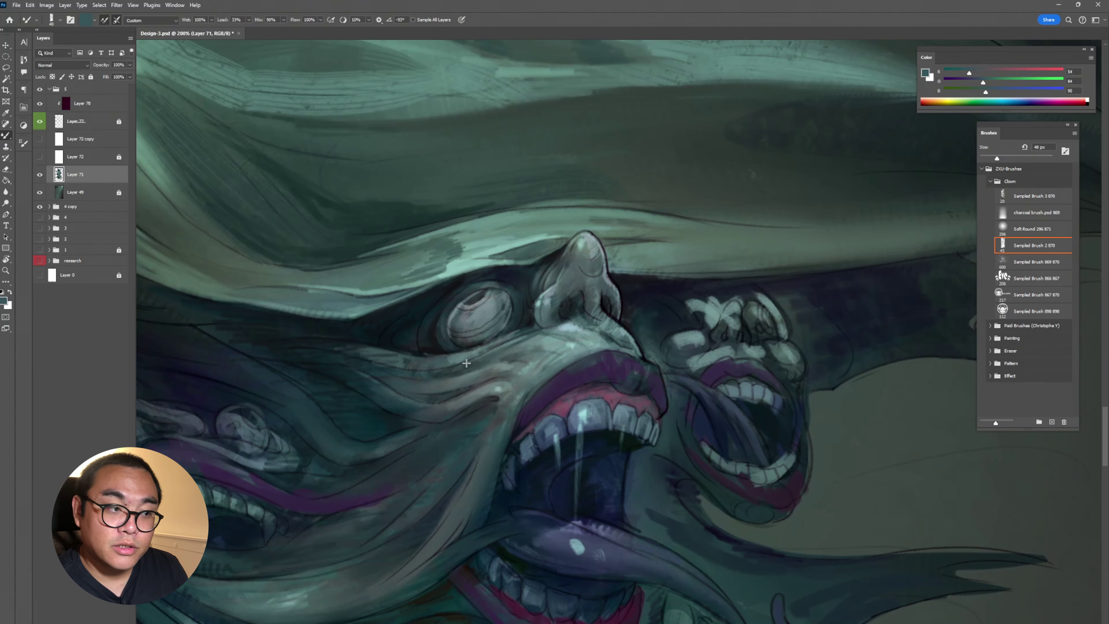
Add and blend sampled pale teal highlights on the lower left mouth's tongue and the skin above the lower right mouth's upper lip.
key("comma")
scroll(791, 251, "down", 5)
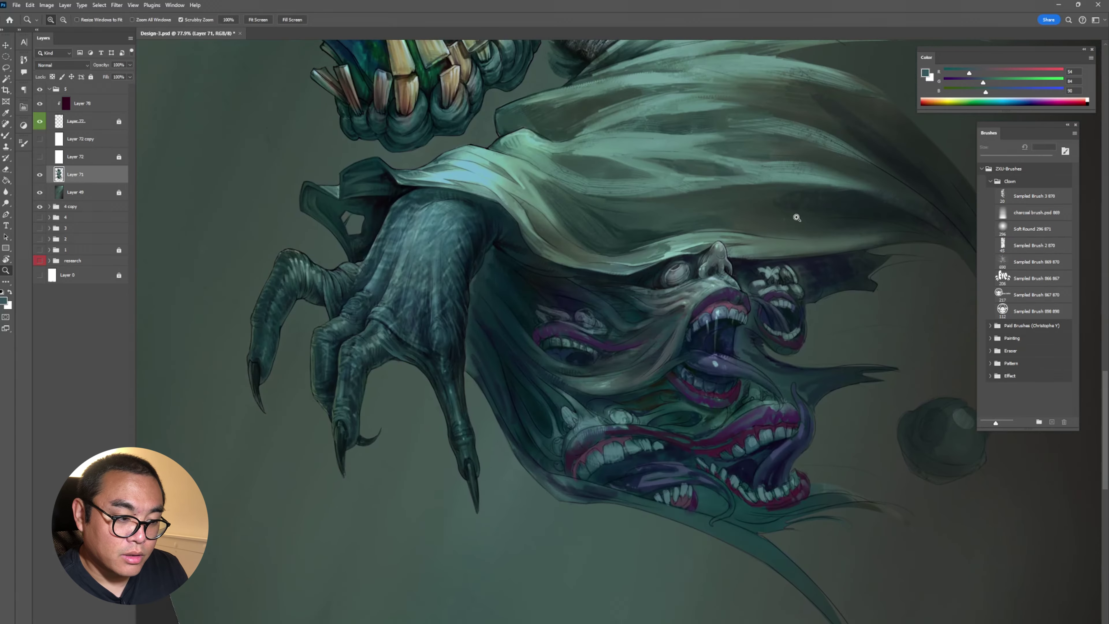
key("shift+b")
left_click(797, 218, "alt")
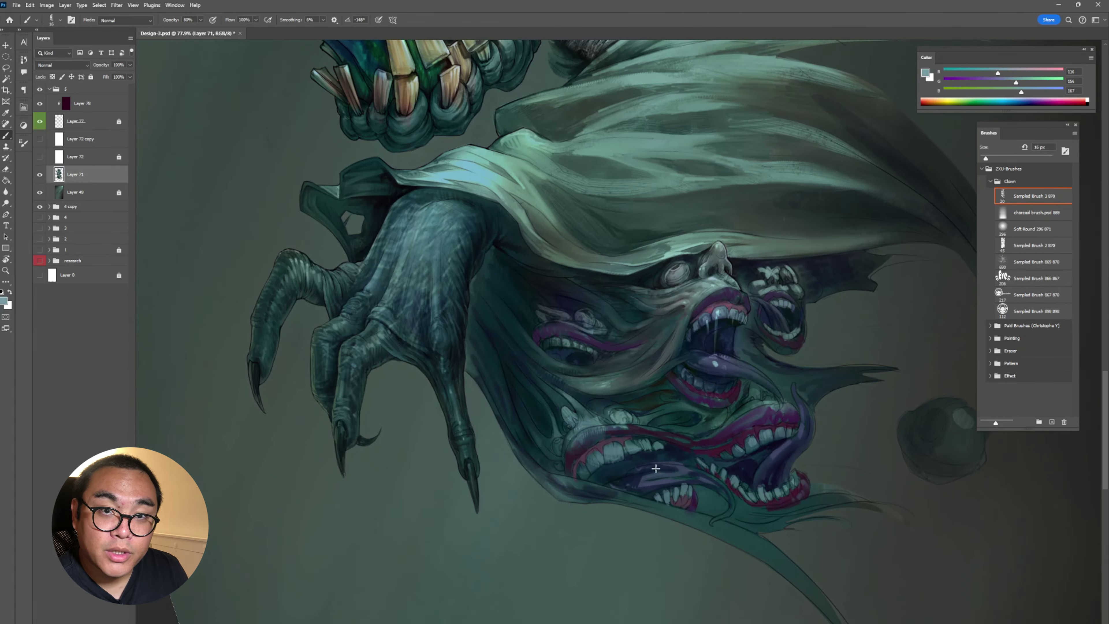
left_click(770, 412, "alt")
key("shift+b")
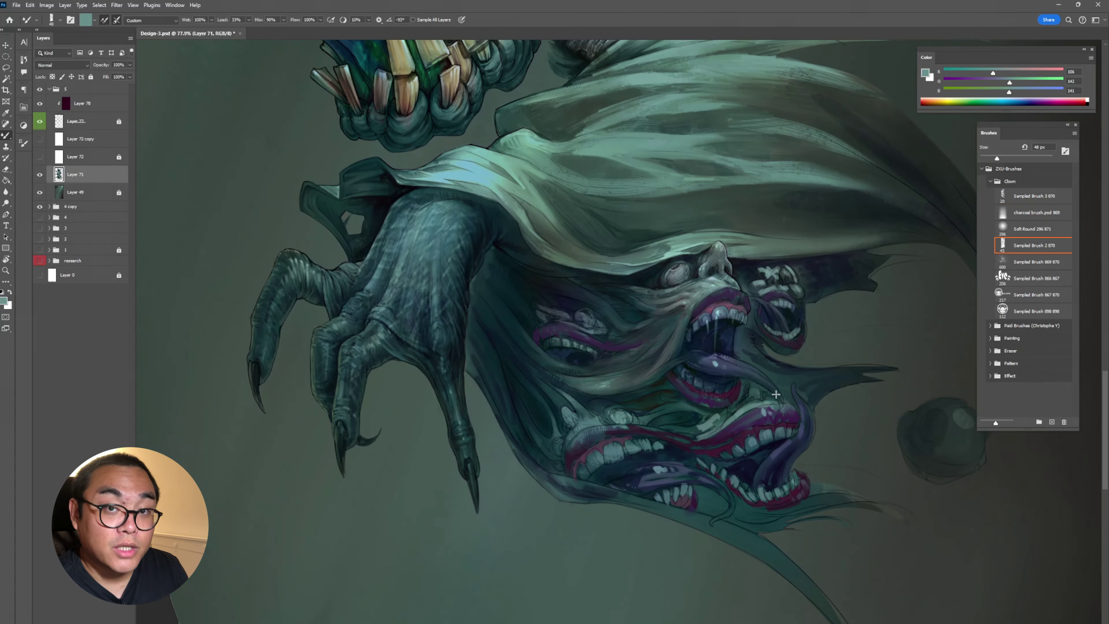
key("shift+b")
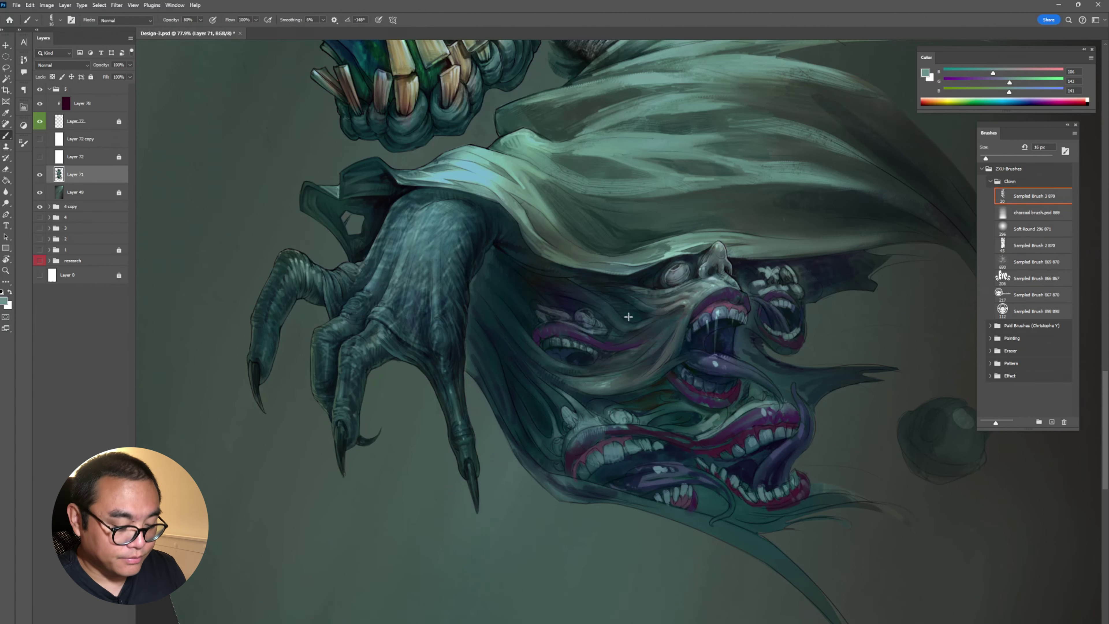
Paint pale sampled highlights on the eyes and nose of the small left face.
left_click(588, 312, "alt")
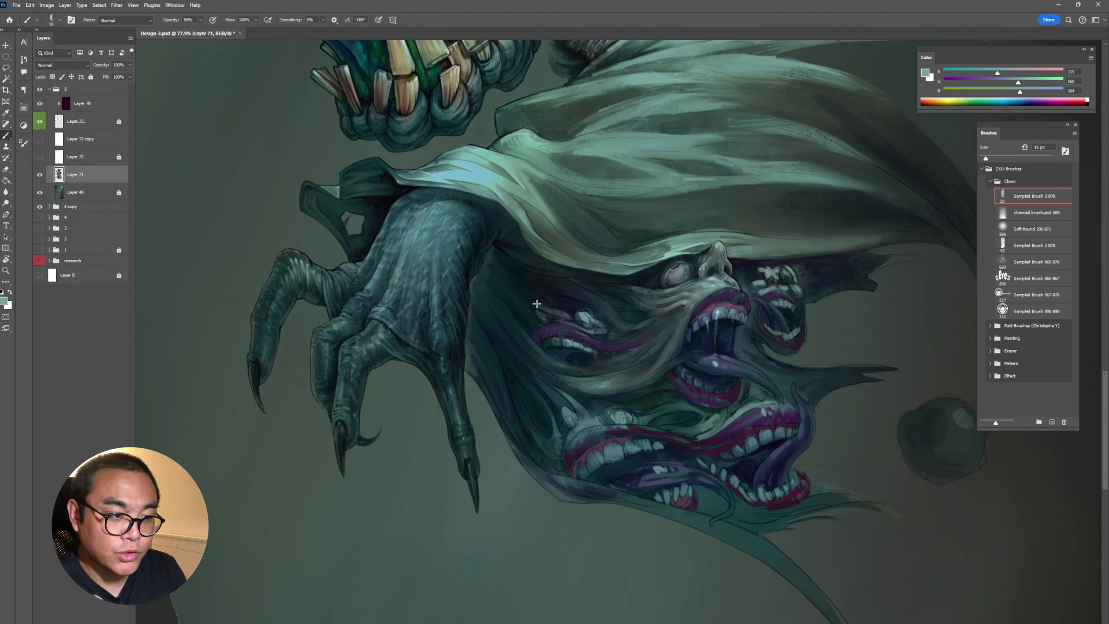
left_click_drag(537, 303, 550, 321)
left_click(624, 309, "alt")
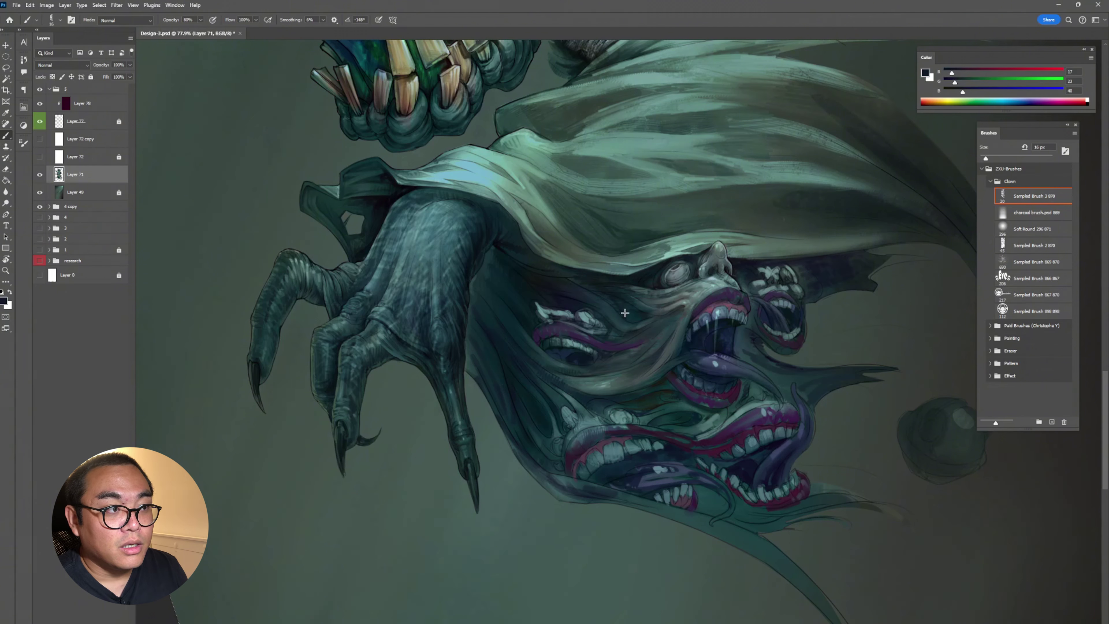
Smooth the back of the large clawed hand with a sampled blue-teal tone.
left_click(442, 217, "alt")
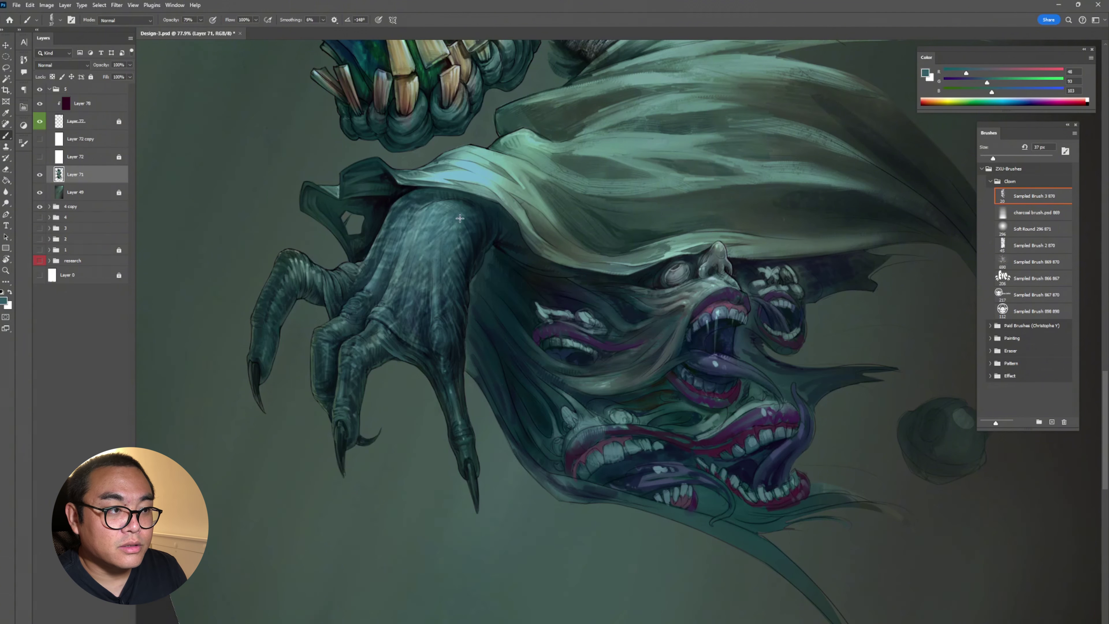
key("shift+b")
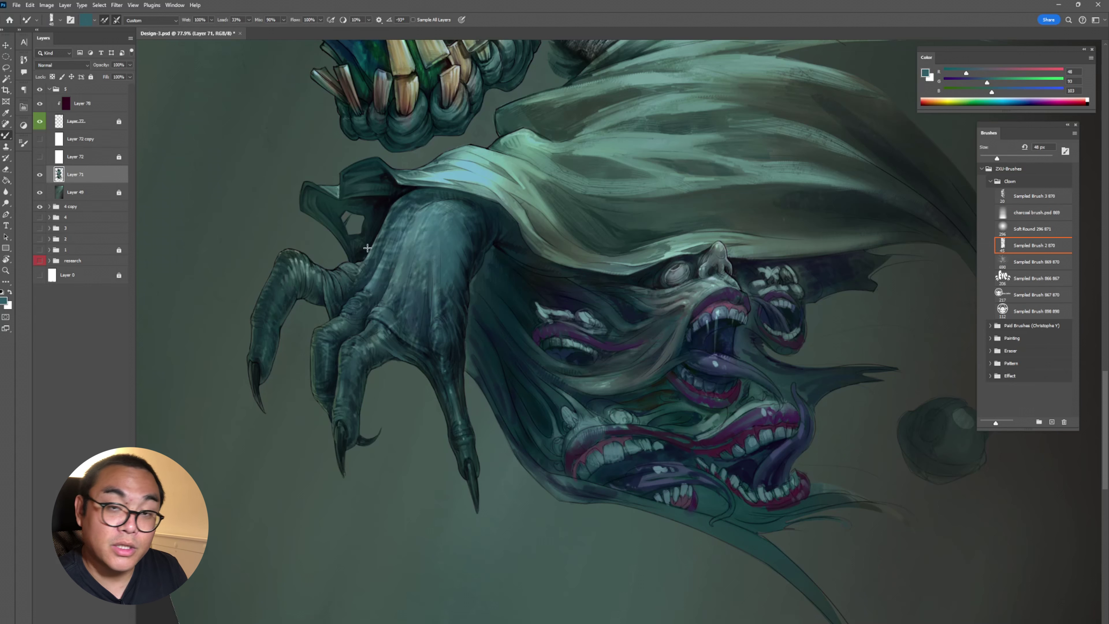
Touch up the skull's lower gums and the flesh above its long teeth with sampled dark teal and green.
scroll(524, 324, "up", 5)
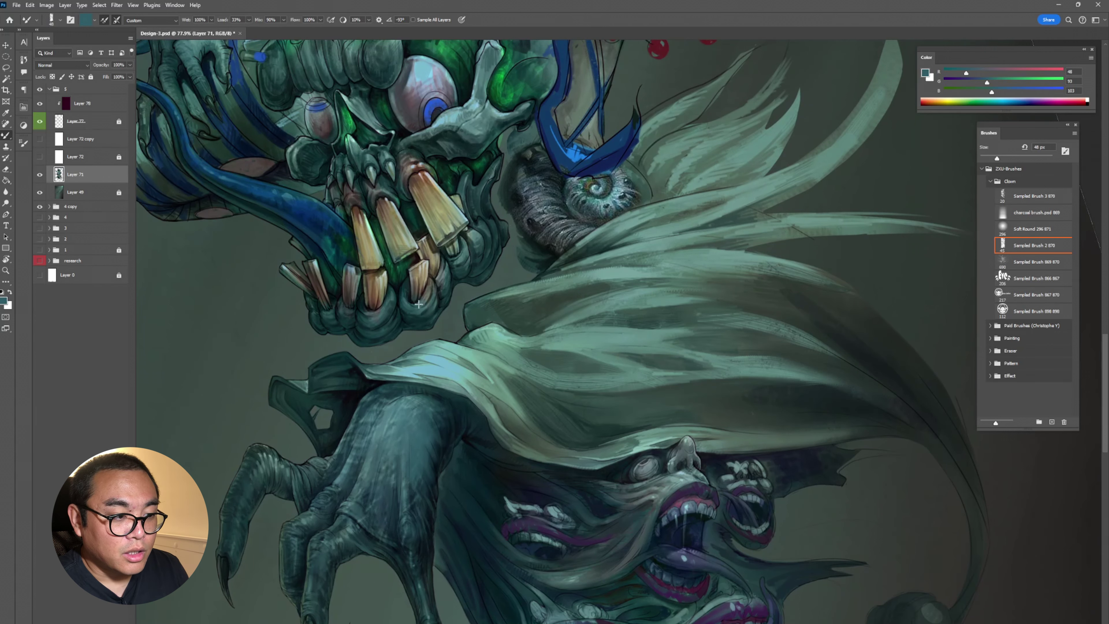
key("b")
left_click(416, 314, "alt")
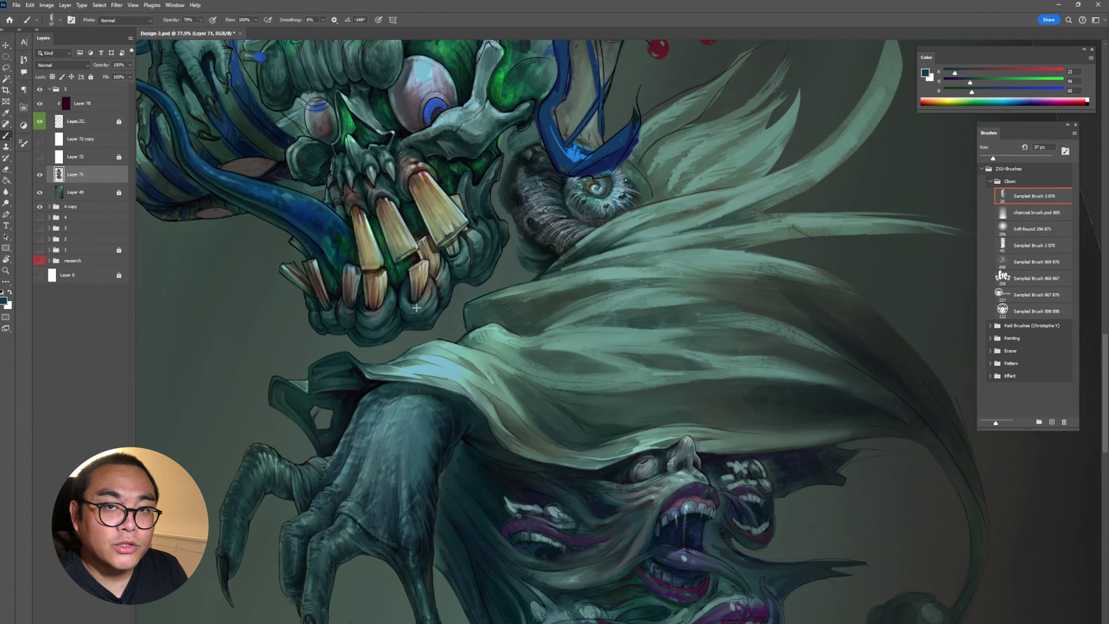
left_click(430, 185, "alt")
key("shift+b")
scroll(444, 237, "up", 10)
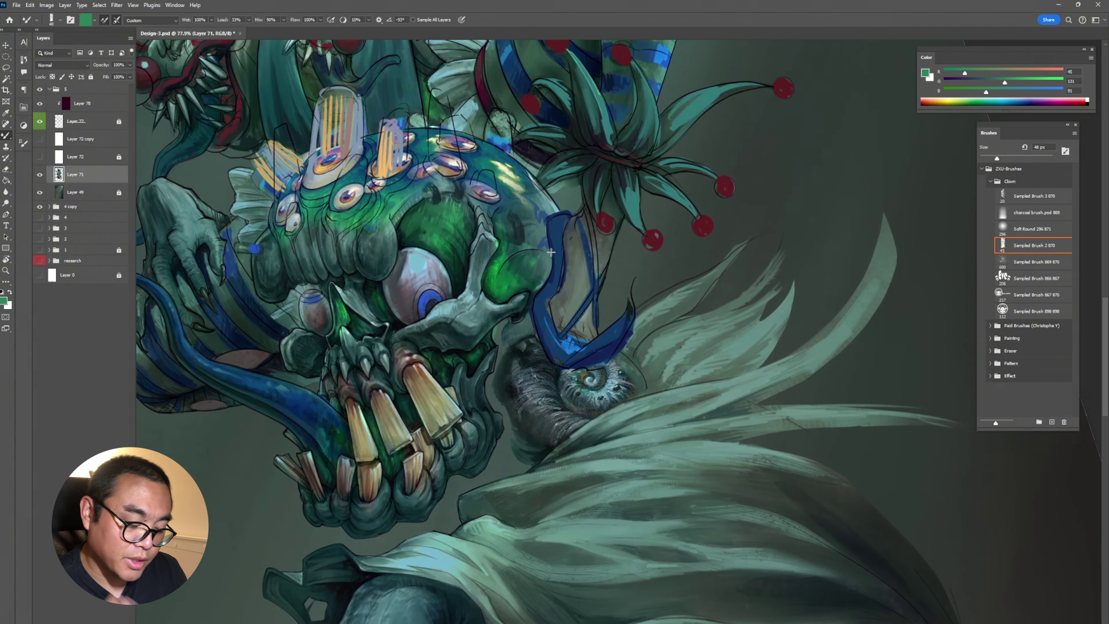
Blend a sampled dark teal into the green crystal spike hanging from the arm's lower end.
scroll(563, 253, "left", 4)
left_click(439, 463, "alt")
scroll(454, 256, "up", 8)
scroll(454, 256, "left", 8)
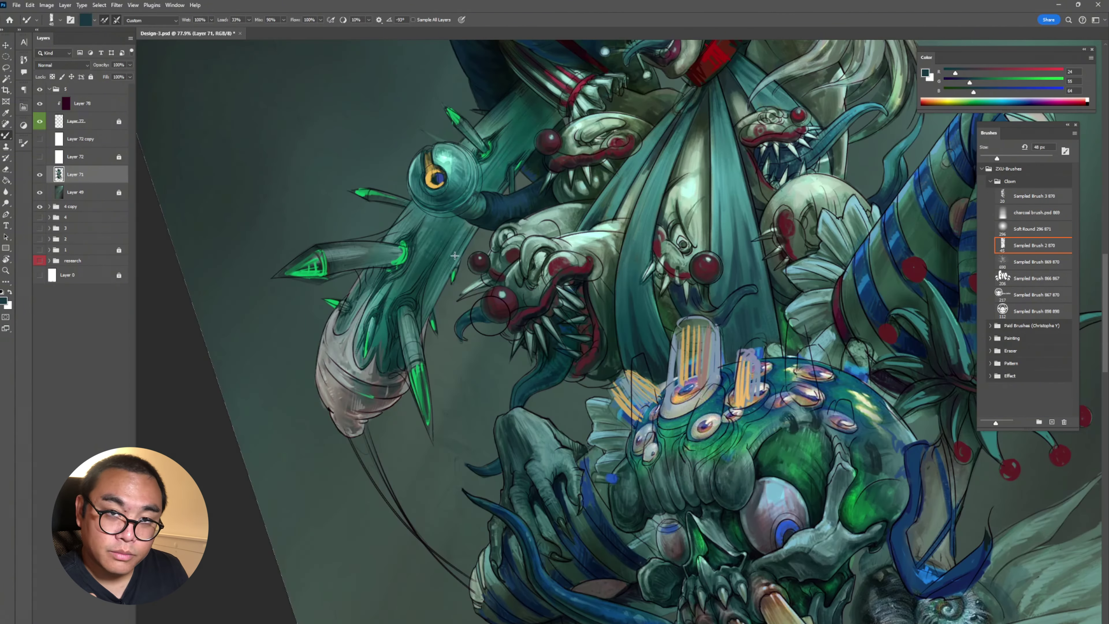
left_click_drag(417, 386, 416, 359)
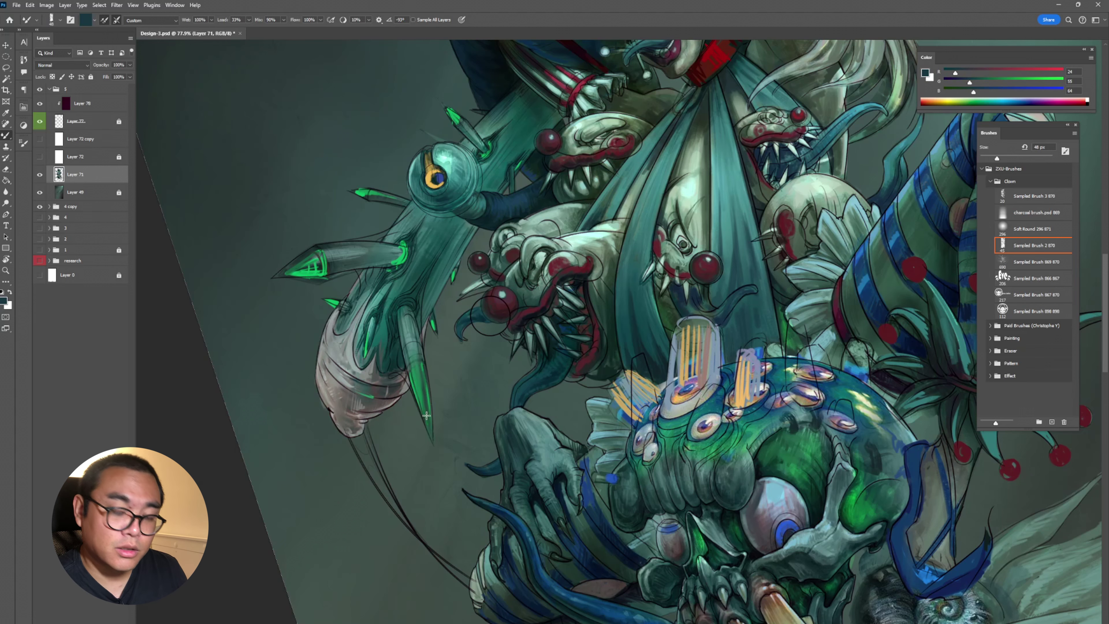
Repaint the large round nose of the lower left clown head in sampled red with a pale highlight.
key("shift+b")
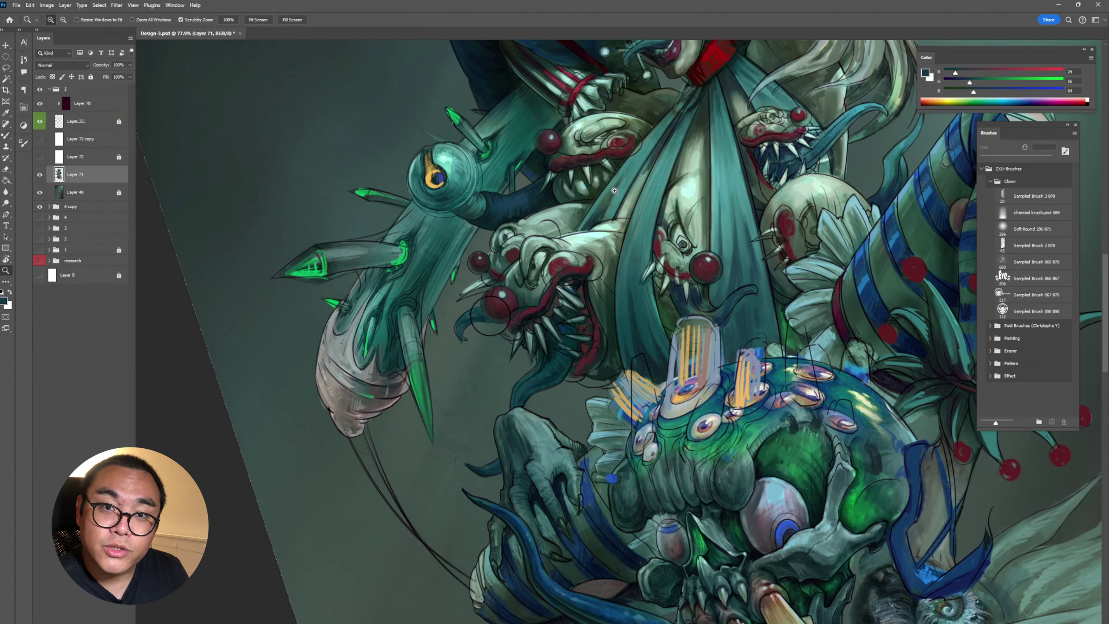
left_click(616, 192, "alt")
scroll(602, 375, "up", 2)
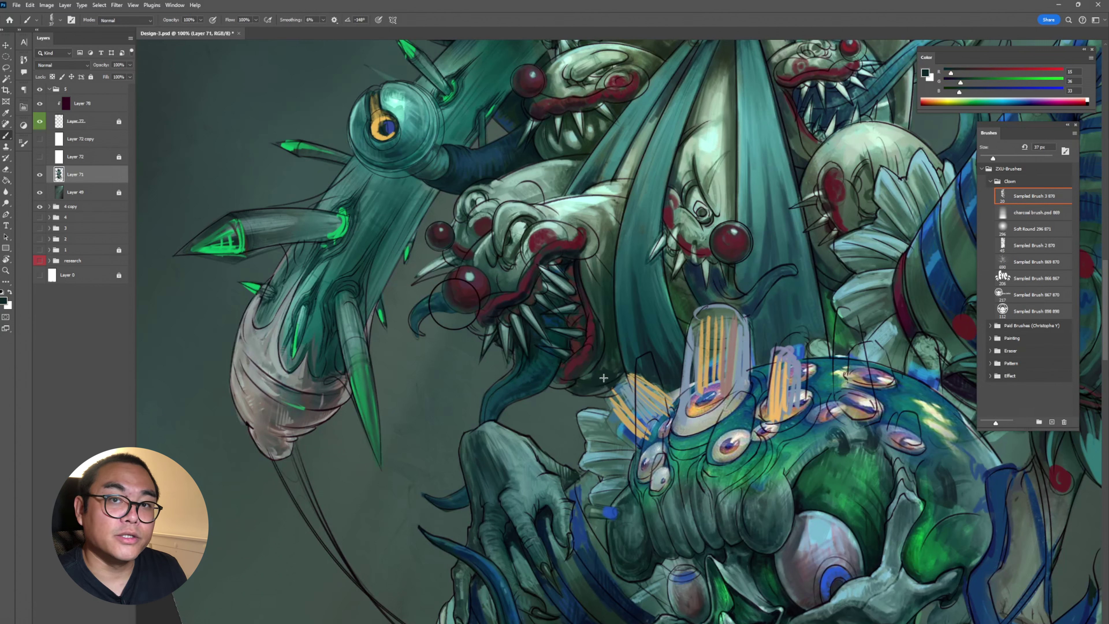
left_click(454, 306, "alt")
key("shift+b")
mouse_move(449, 308)
left_mouse_down()
mouse_move(467, 297)
mouse_move(454, 289)
left_mouse_up()
key("shift+b")
left_click(469, 275, "alt")
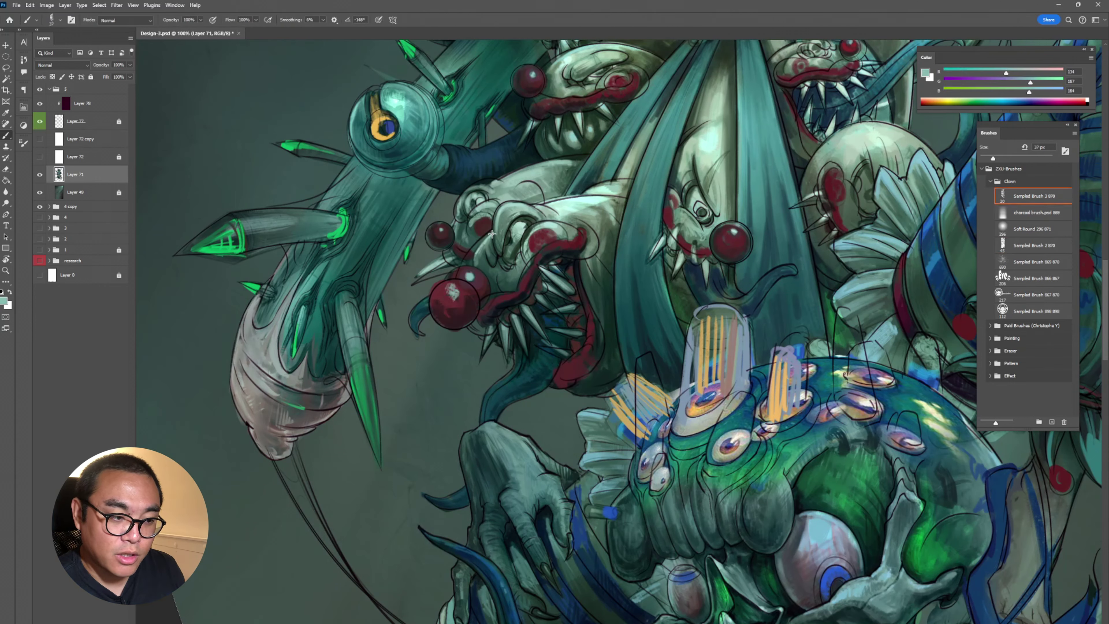
Blend sampled green-grey tones over the lower left clown head's snout and clean up around its eye.
left_click(522, 258, "alt")
key("shift+b")
left_click_drag(478, 259, 501, 261)
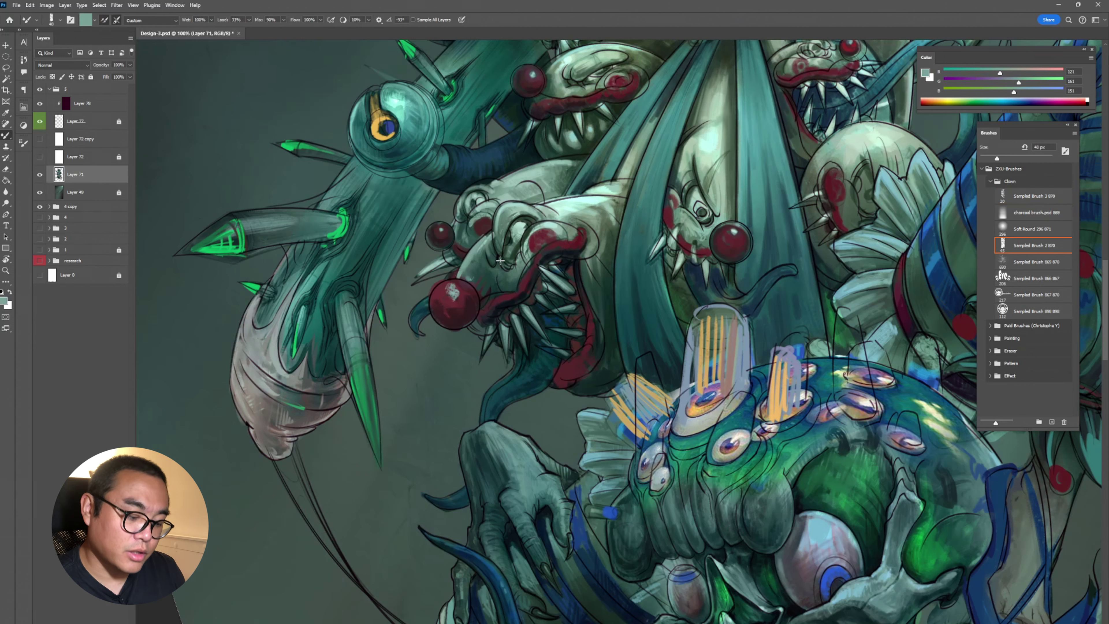
key("e")
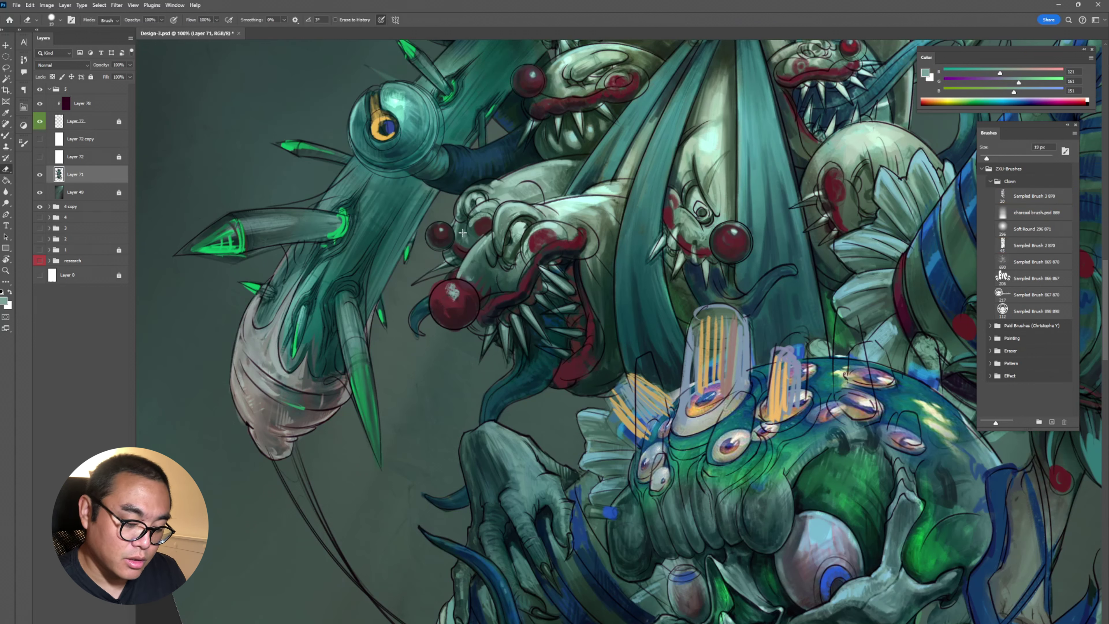
key("b")
left_click(517, 271, "alt")
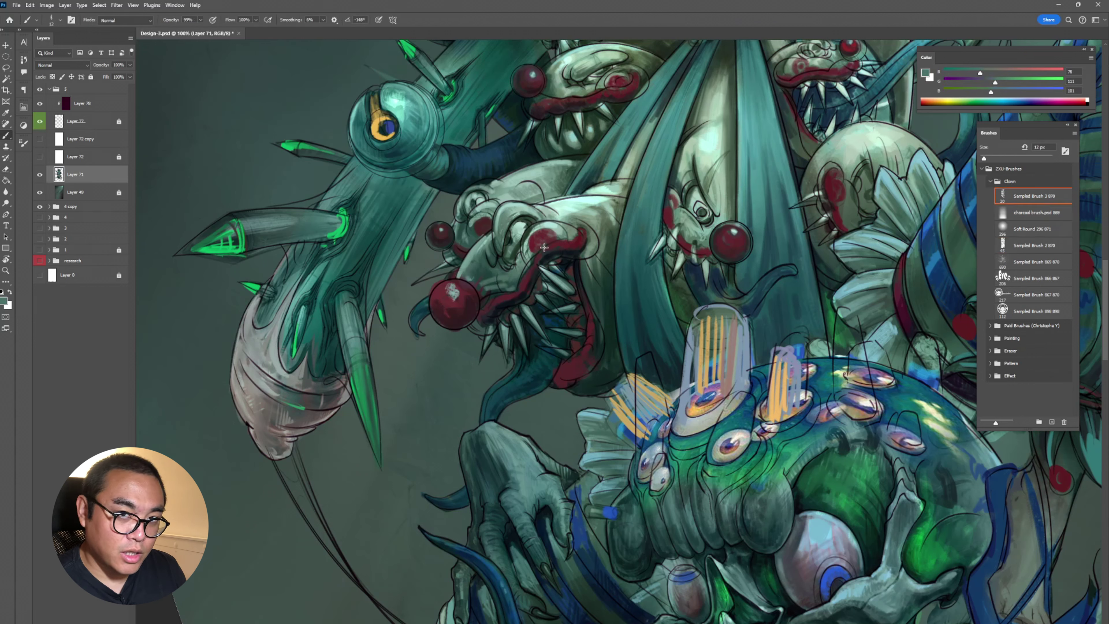
Repaint the lower left clown head's cheek and brow with sampled pale and green tones, and save the document.
key("shift+b")
left_click(592, 218, "alt")
key("shift+b")
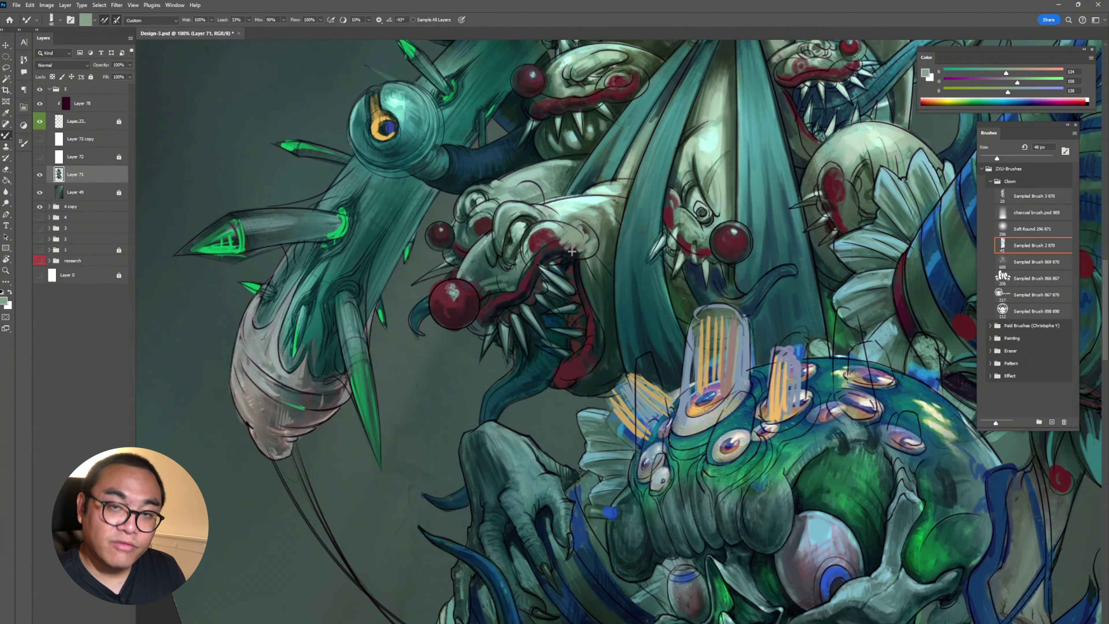
key("shift+b")
left_click(564, 192, "alt")
left_click(554, 192, "alt")
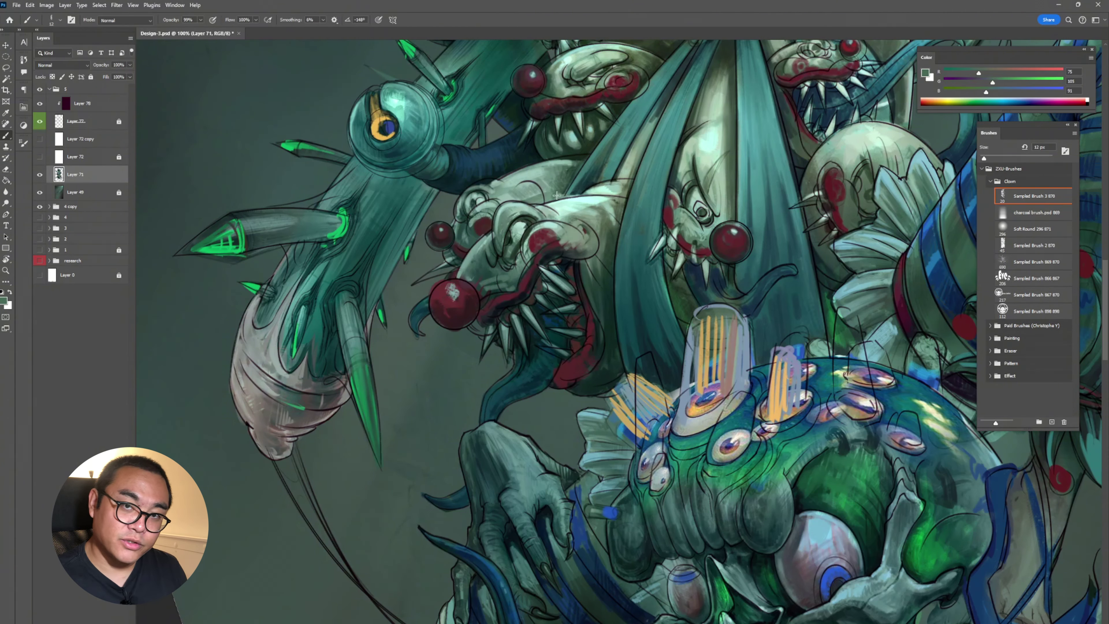
key("shift+b")
key("ctrl+s")
Paint small pale spots along the teal tongue hanging from the lower left clown head using sampled colours.
key("shift+b")
left_click(521, 374, "alt")
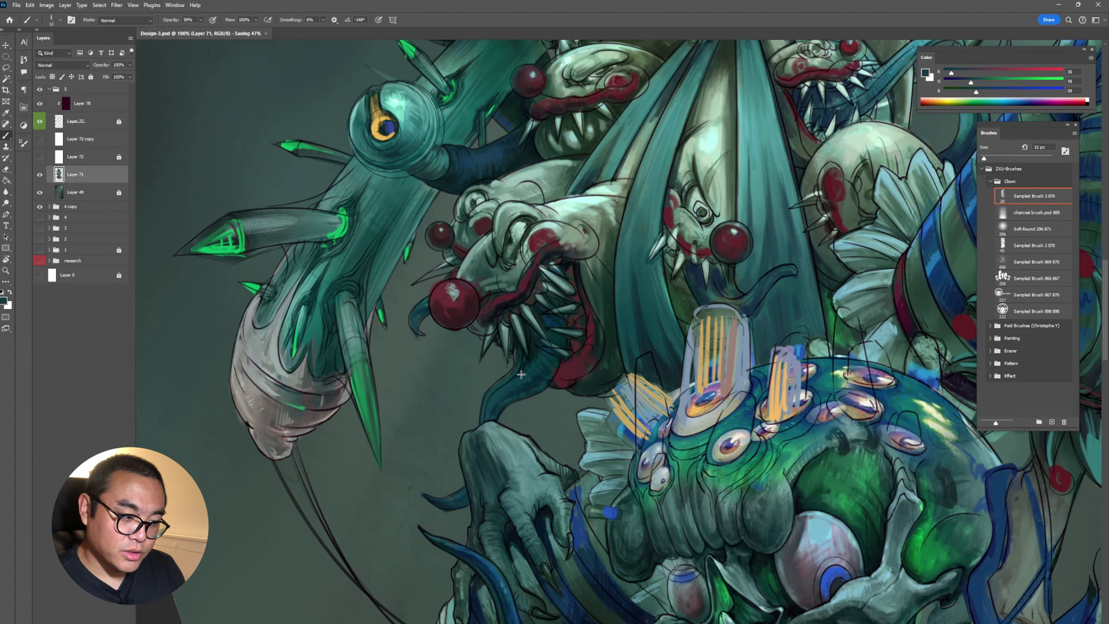
left_click(820, 162, "alt")
left_click_drag(501, 399, 509, 392)
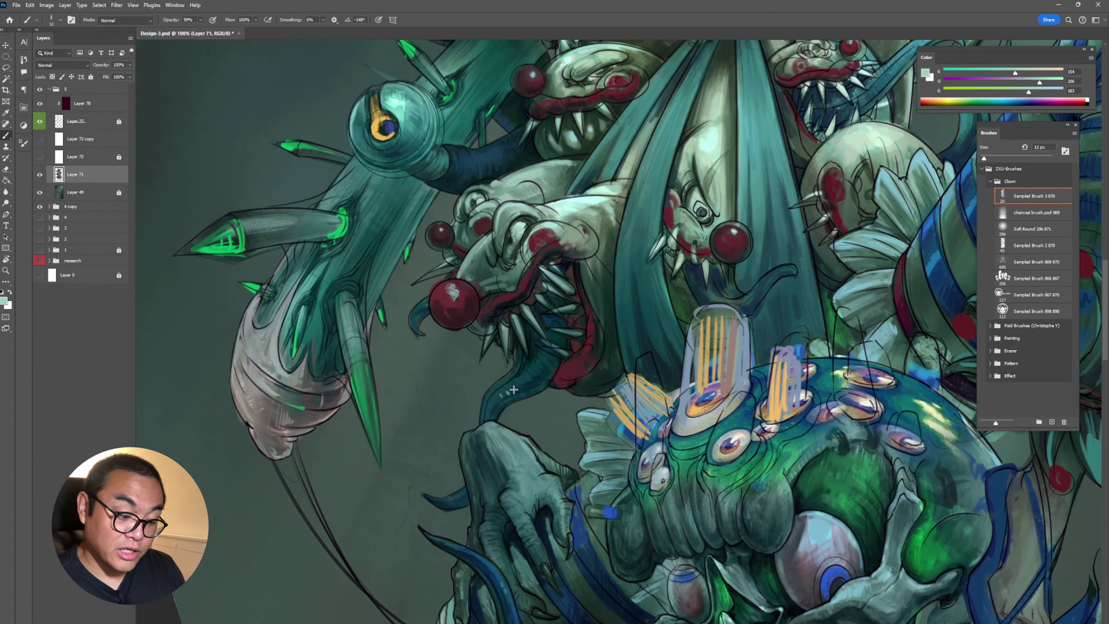
Refine the central clown head's curling tongue and forehead with sampled teal and pale tones, and save the document.
left_click(707, 285, "alt")
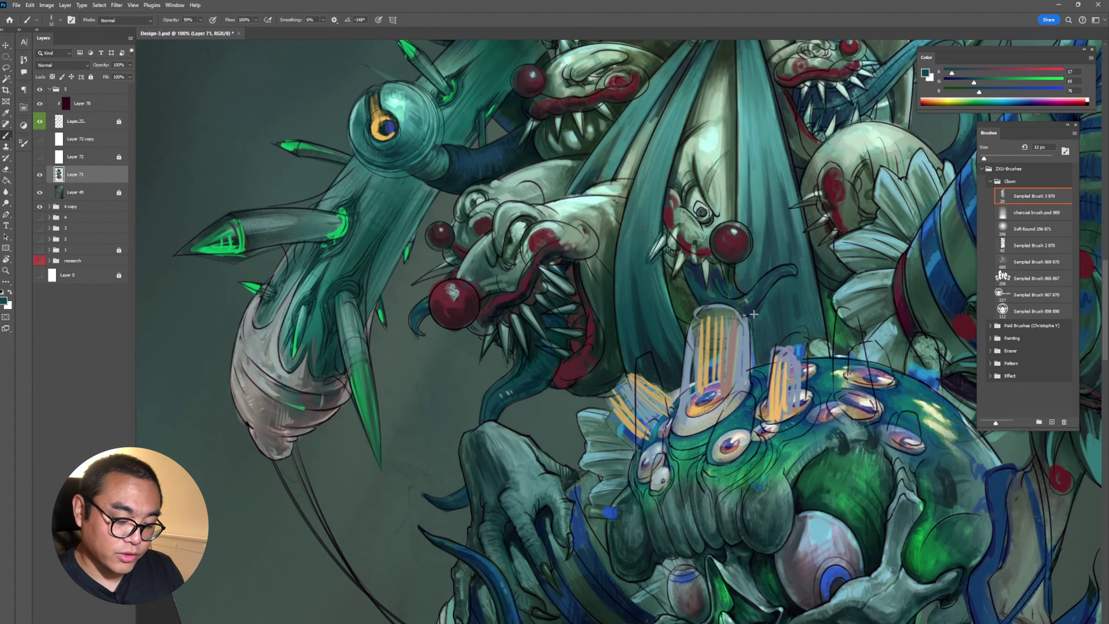
left_click(713, 114, "alt")
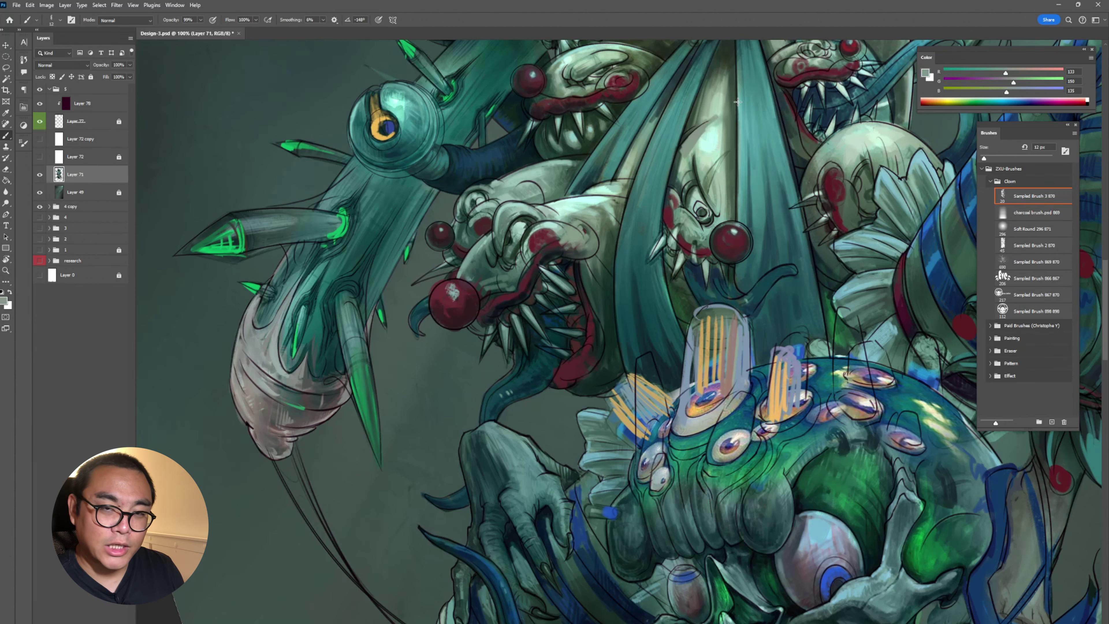
key("shift+b")
scroll(749, 58, "up", 4)
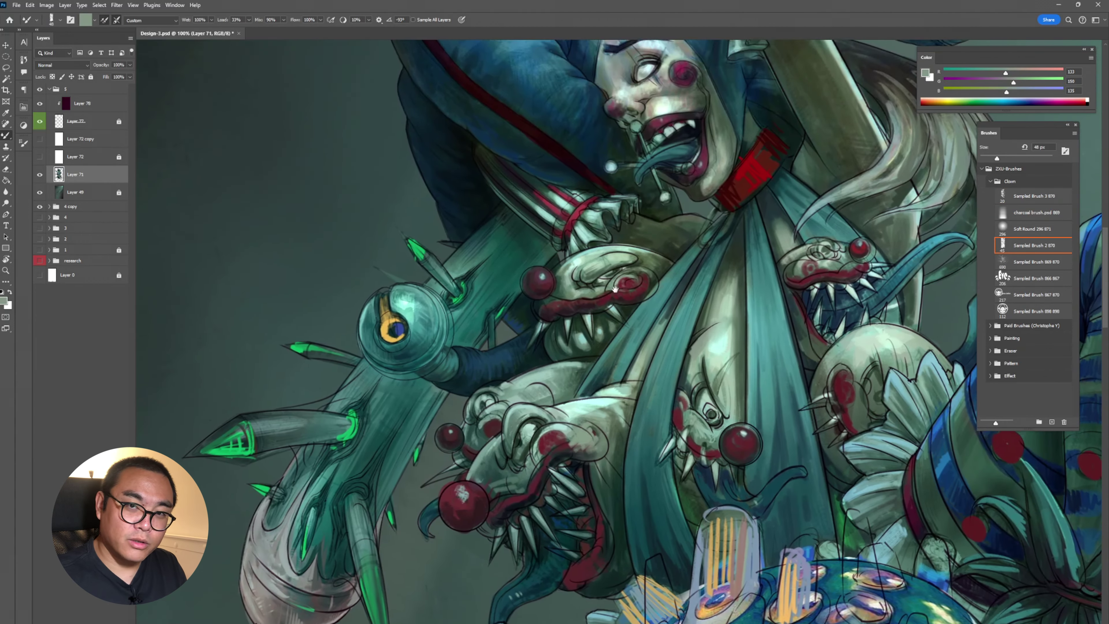
key("ctrl+s")
Repaint the upper end of the jester's red shoulder trim with sampled dark red, cleaning its outer edge with the background tone.
scroll(738, 272, "up", 4)
key("shift+b")
scroll(364, 104, "up", 1)
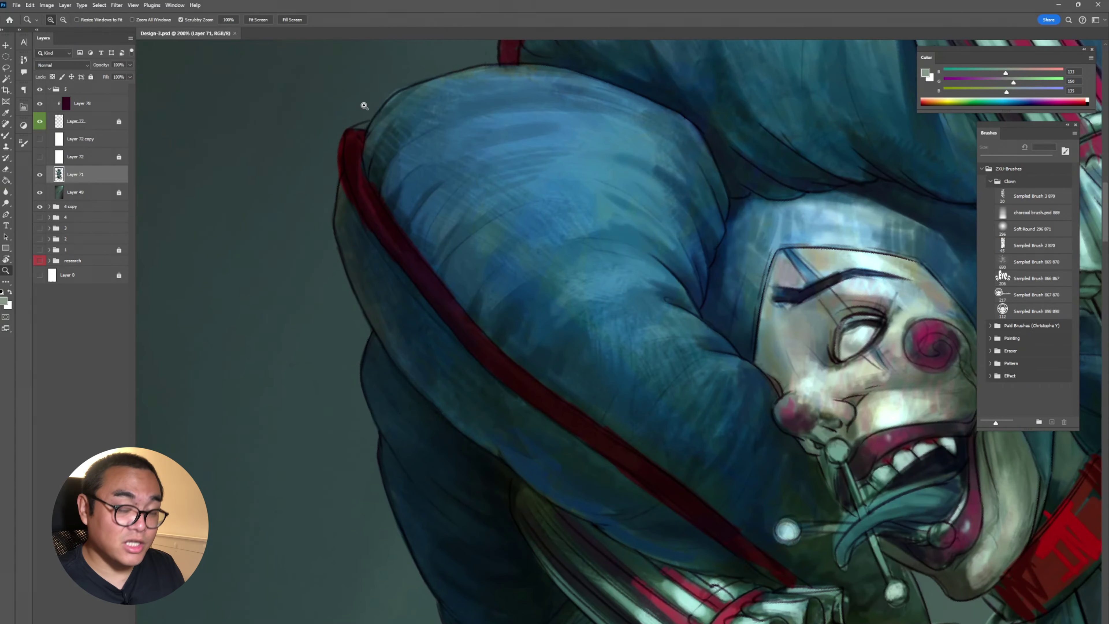
left_click(354, 134, "alt")
left_click_drag(354, 134, 368, 122)
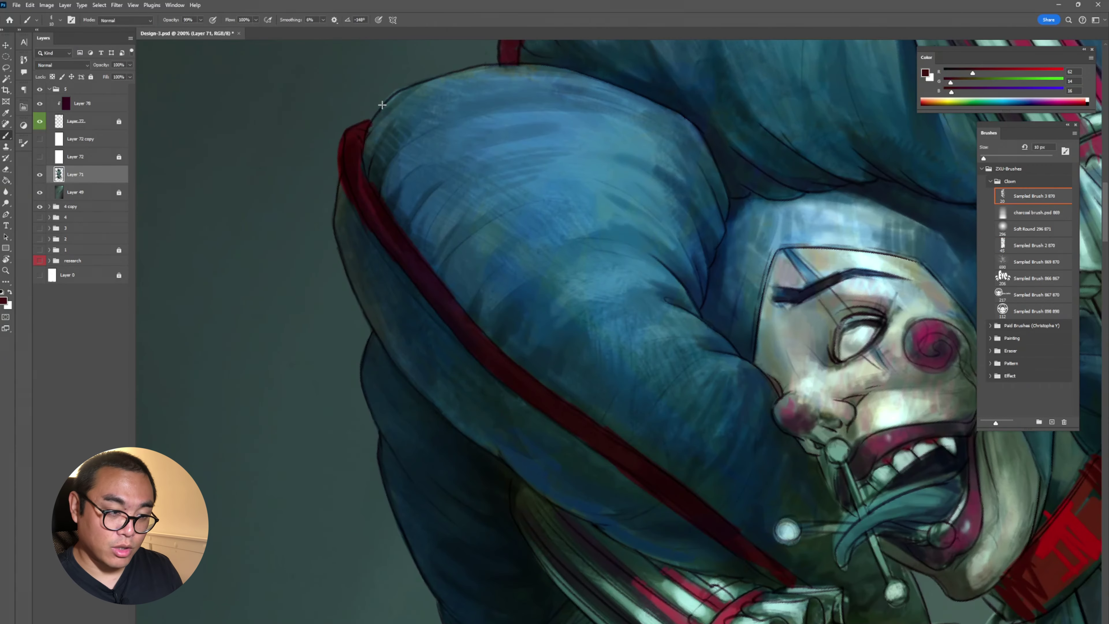
left_click(381, 113, "alt")
Paint dark makeup marks above and below the jester's eye with sampled tones at 50% brush opacity.
key("5")
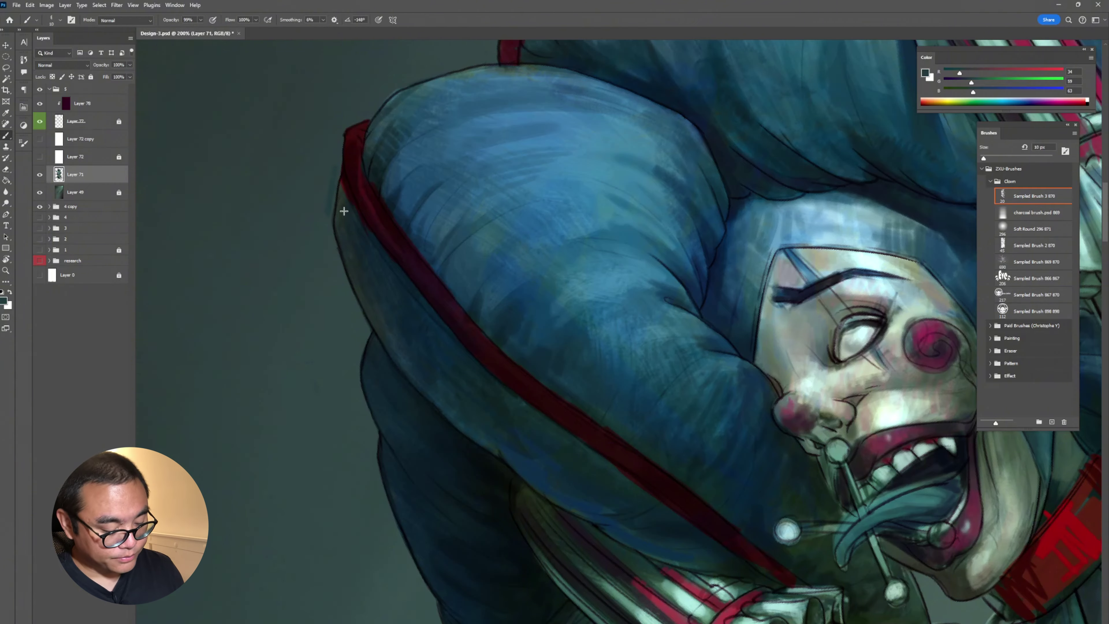
left_click_drag(912, 233, 785, 146)
left_click(661, 219, "alt")
left_click(709, 221, "alt")
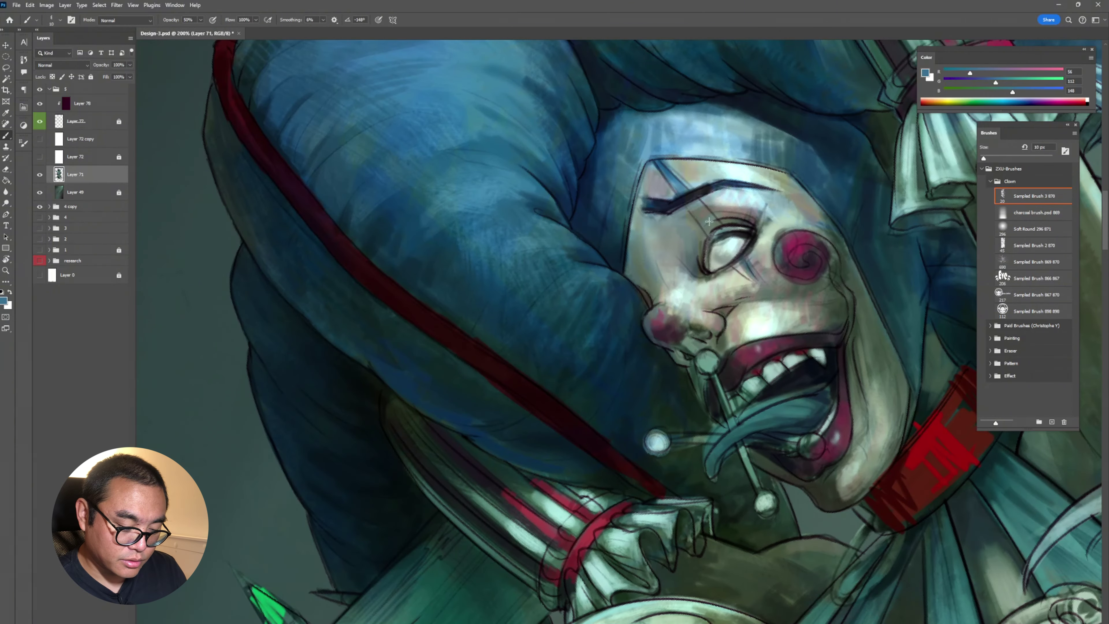
left_click(670, 164, "alt")
left_click_drag(689, 197, 711, 228)
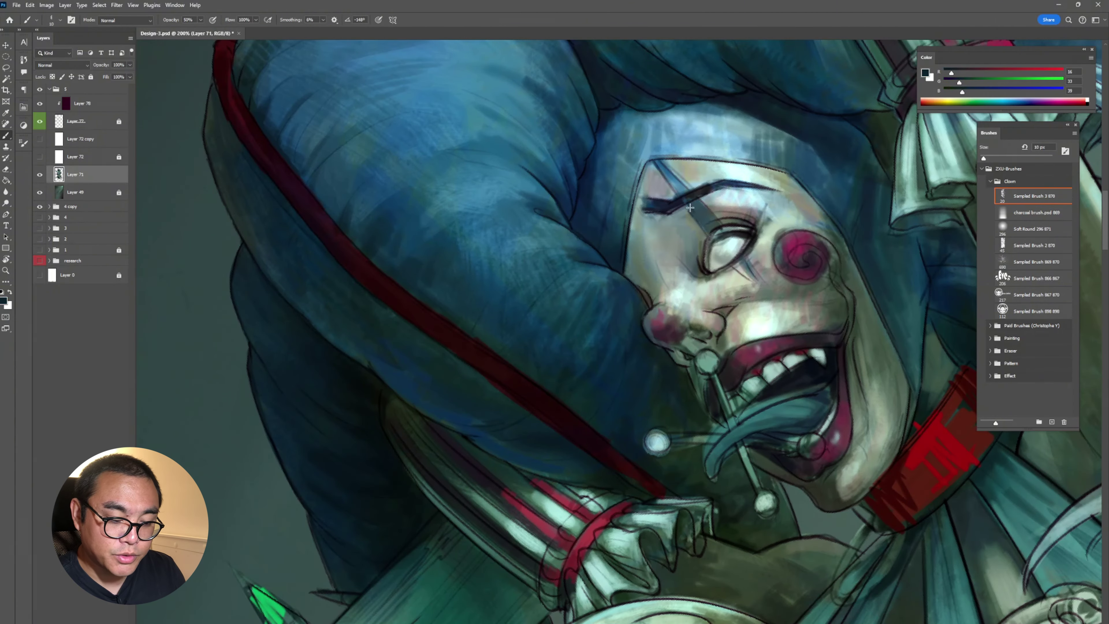
left_click(746, 260, "alt")
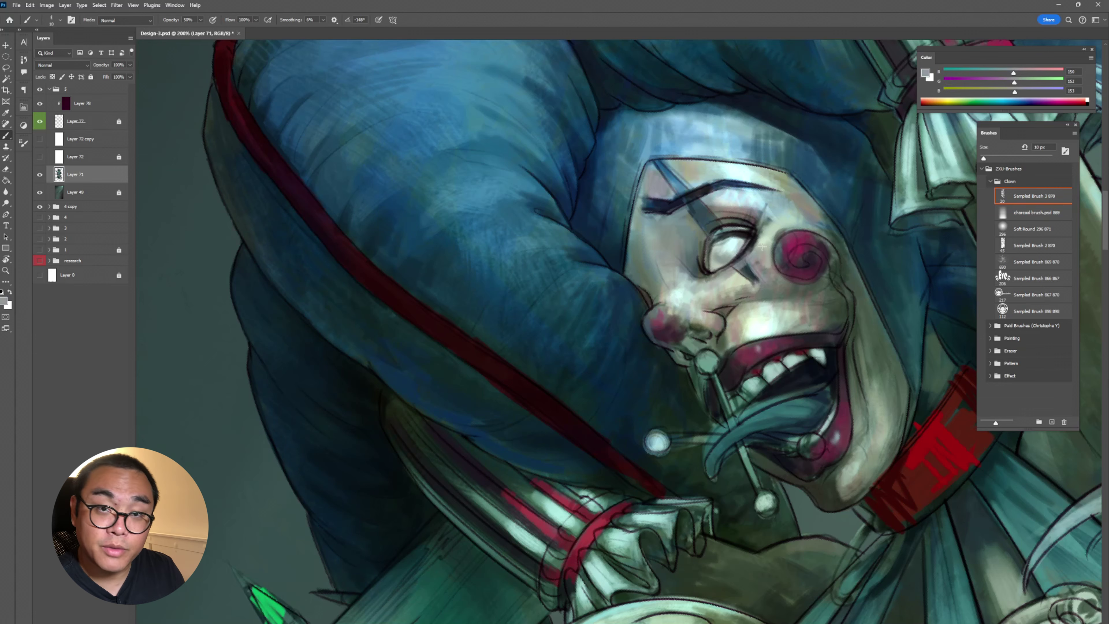
key("shift+b")
key("shift+b")
left_click(776, 240, "alt")
left_click_drag(926, 41, 698, 204)
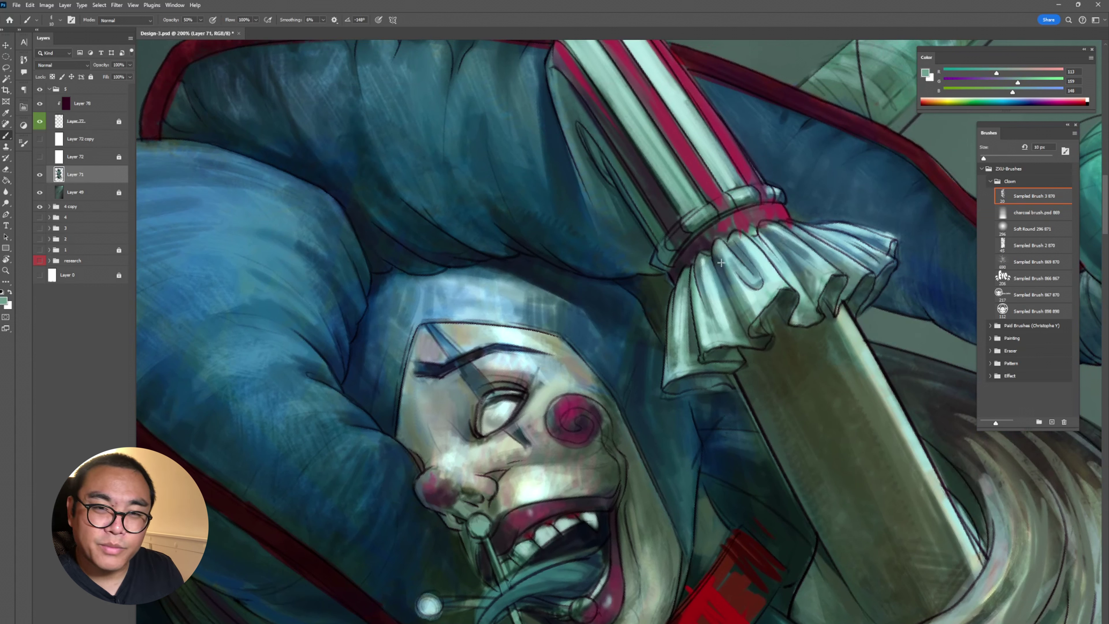
Refine the red band and pale folds of the jester's raised ruffled cuff with sampled red, pale teal and dark tones.
left_click(739, 297, "alt")
left_click(750, 229, "alt")
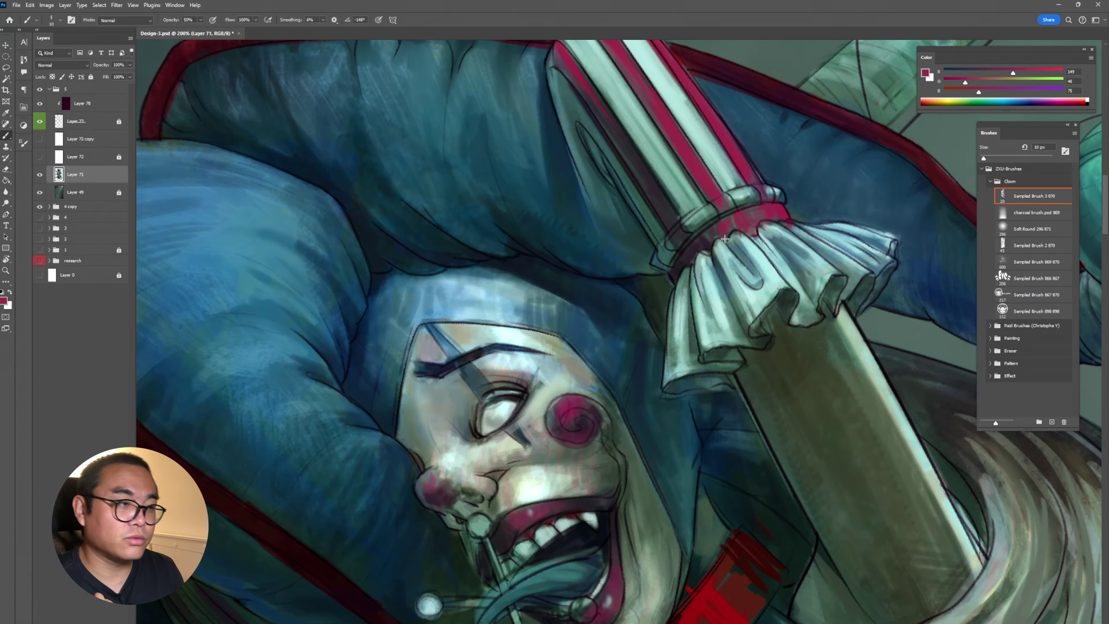
left_click(774, 227, "alt")
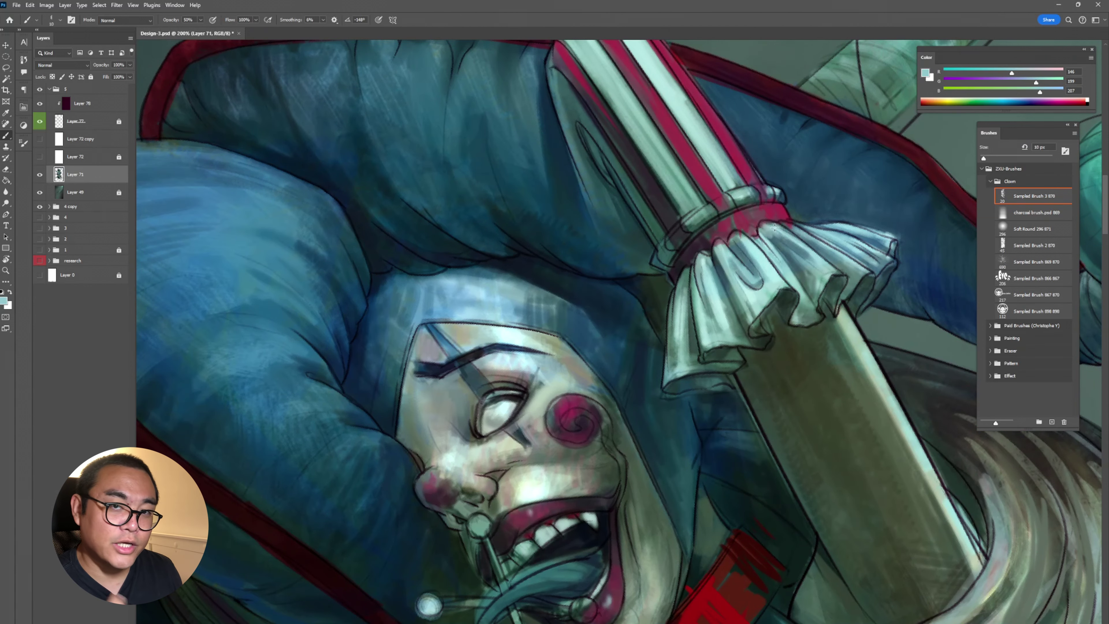
left_click(751, 311, "alt")
left_click(768, 324, "alt")
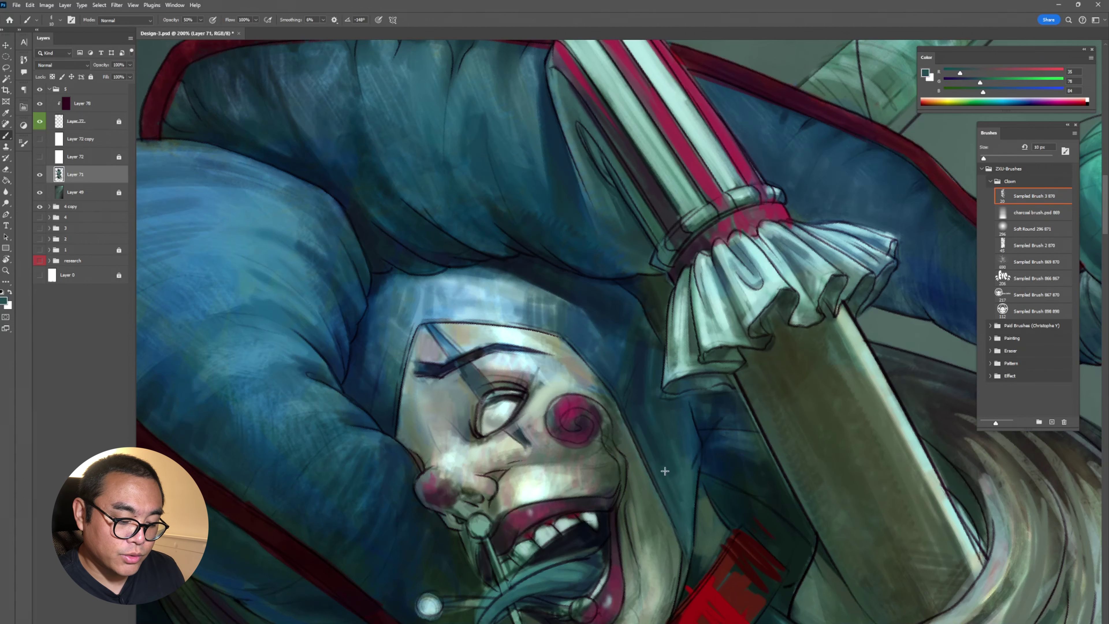
Paint a red makeup line trailing from the jester's cheek swirl to the lips, and lighten the swirl's fill with sampled tones.
left_click_drag(664, 470, 658, 289)
left_click(514, 337, "alt")
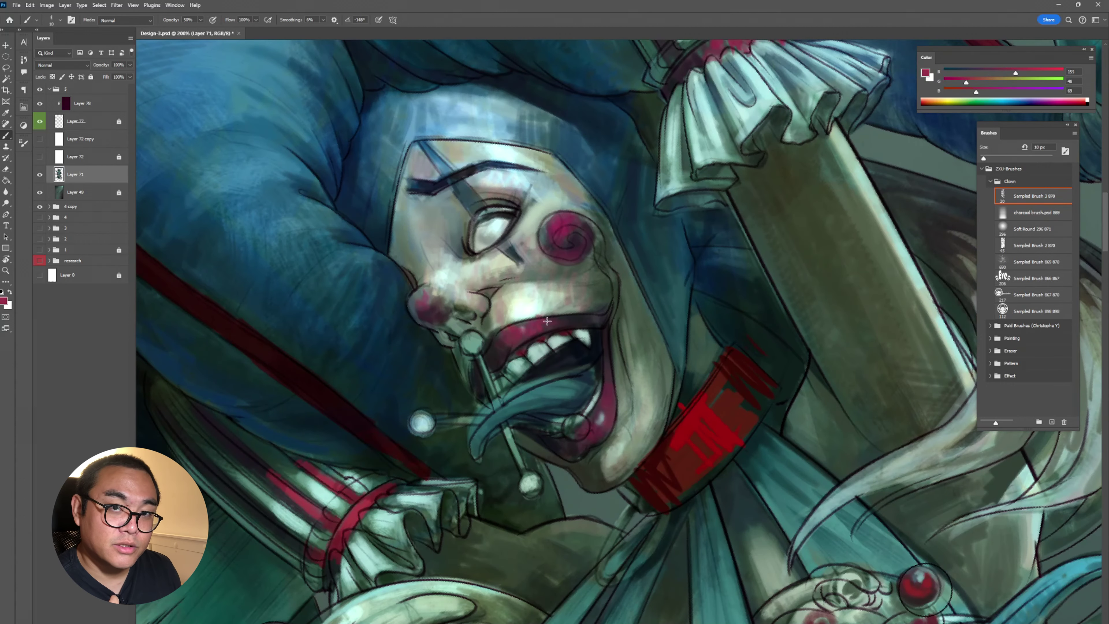
left_click_drag(606, 338, 610, 389)
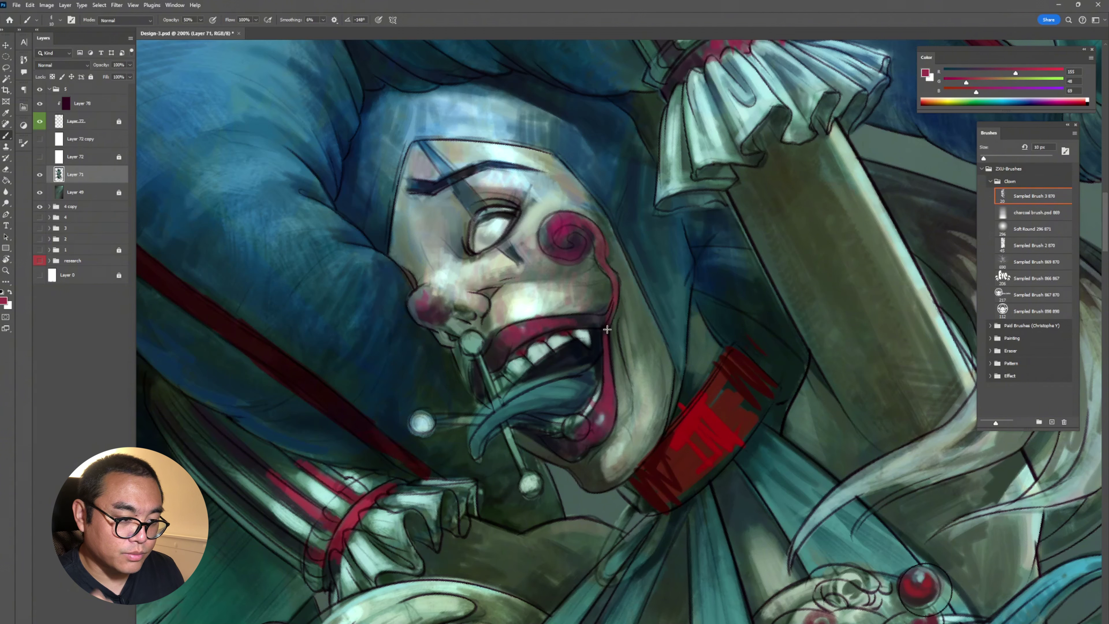
left_click(949, 82)
mouse_move(615, 281)
left_mouse_down()
mouse_move(585, 216)
mouse_move(592, 236)
mouse_move(555, 196)
mouse_move(562, 247)
mouse_move(575, 262)
left_mouse_up()
left_click(560, 196, "alt")
key("0")
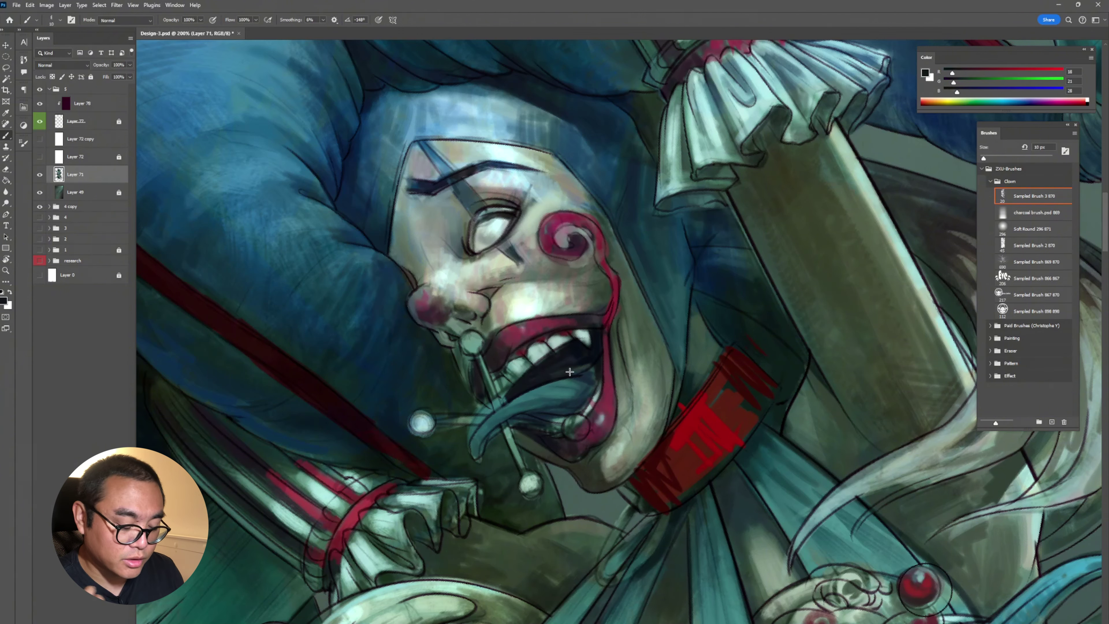
Touch up the edges below the ruffled cuff and around the hat bell's slit with sampled tones, and save the document.
left_click(501, 386, "alt")
mouse_move(501, 386)
left_mouse_down()
mouse_move(467, 469)
mouse_move(414, 531)
left_mouse_up()
left_click(577, 367, "alt")
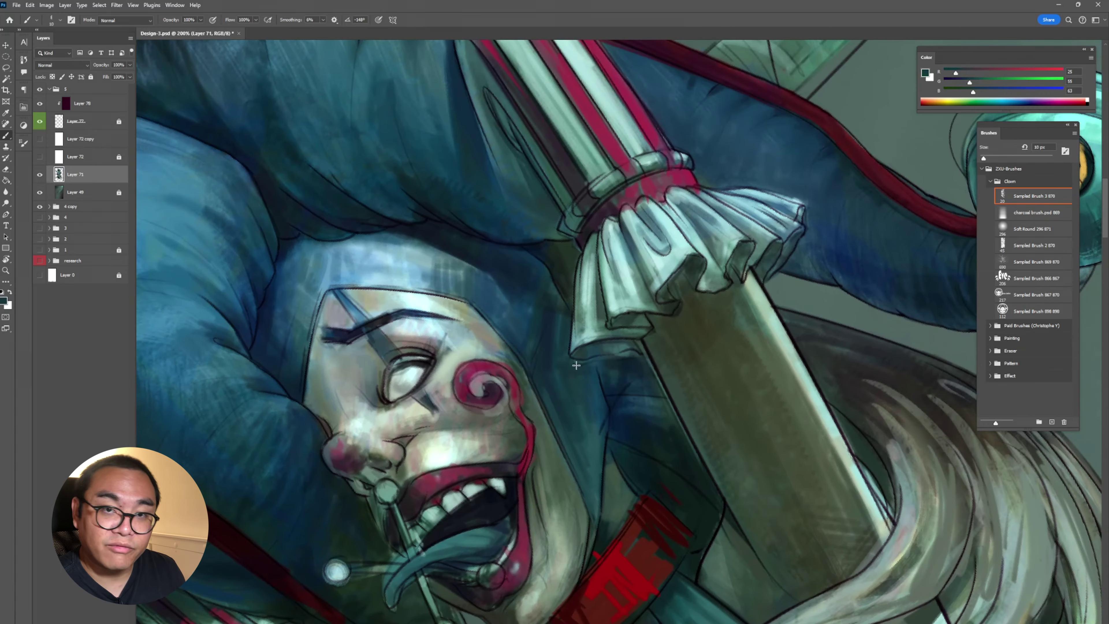
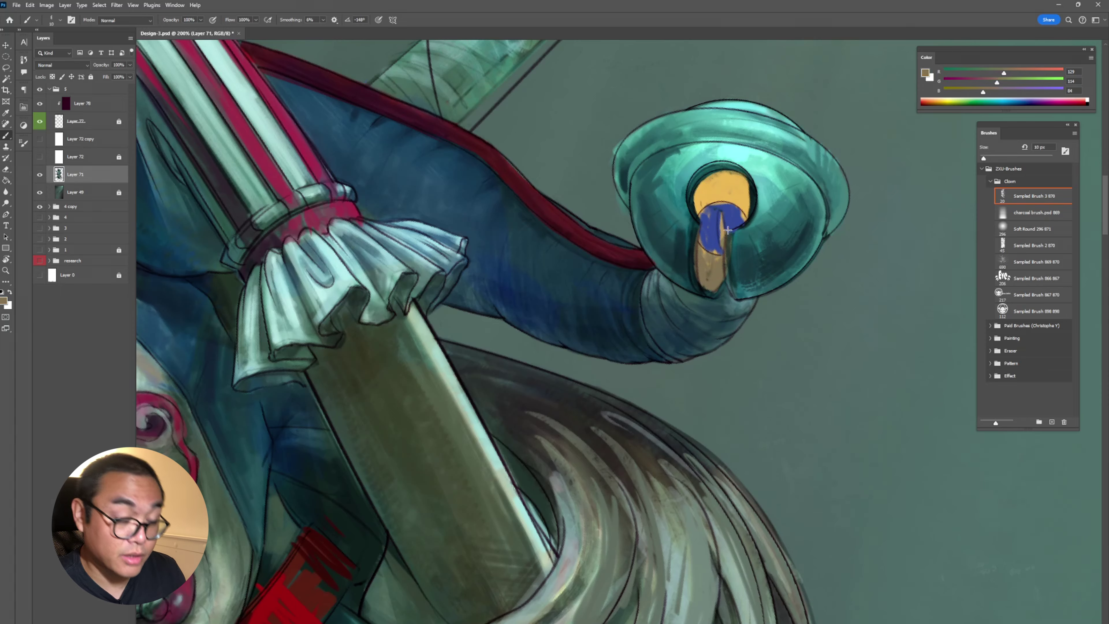
key("e")
key("r")
key("ctrl+minus")
key("ctrl+minus")
key("ctrl+minus")
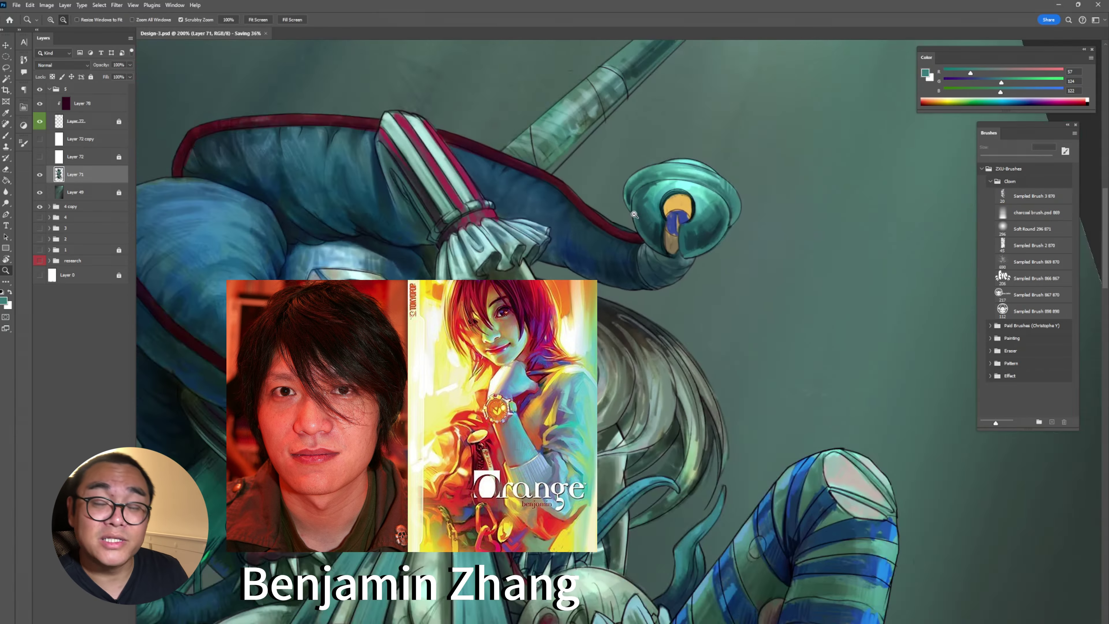
Touch up the eyes on the skull creature's crown with sampled pale and green tones at 50% opacity, and save the document.
key("b")
key("ctrl+plus")
key("ctrl+plus")
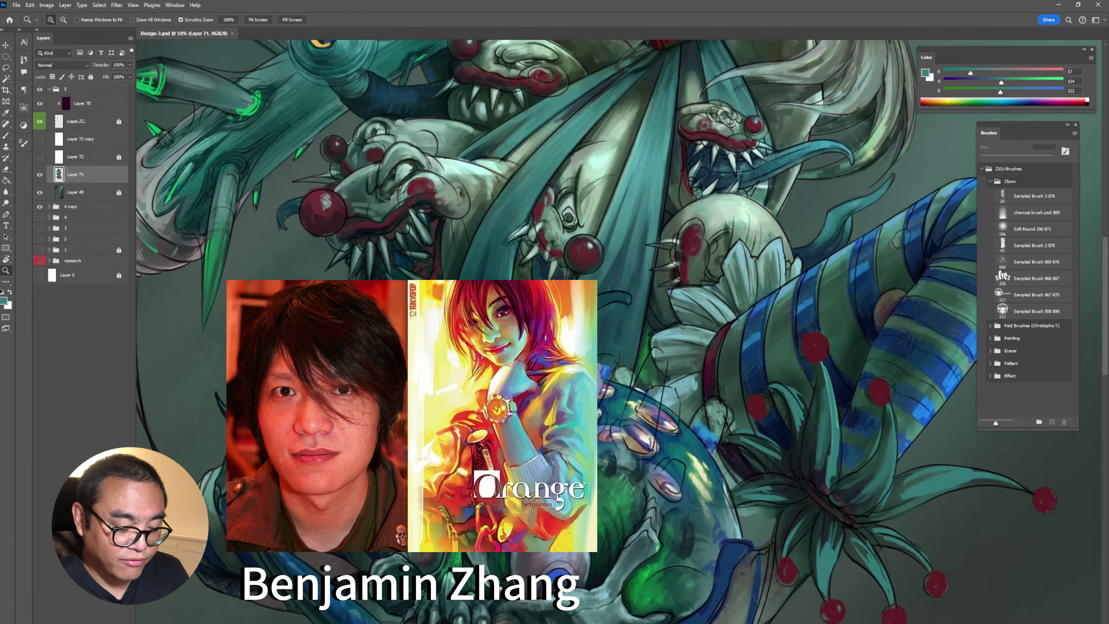
left_click(595, 250, "alt")
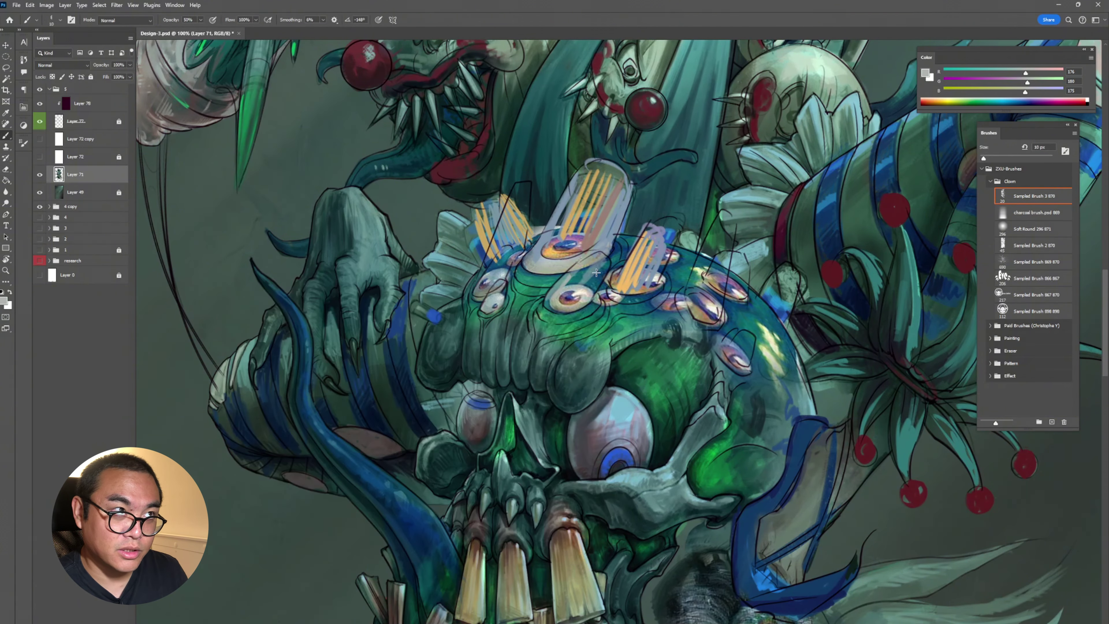
left_click(568, 328, "alt")
key("ctrl+s")
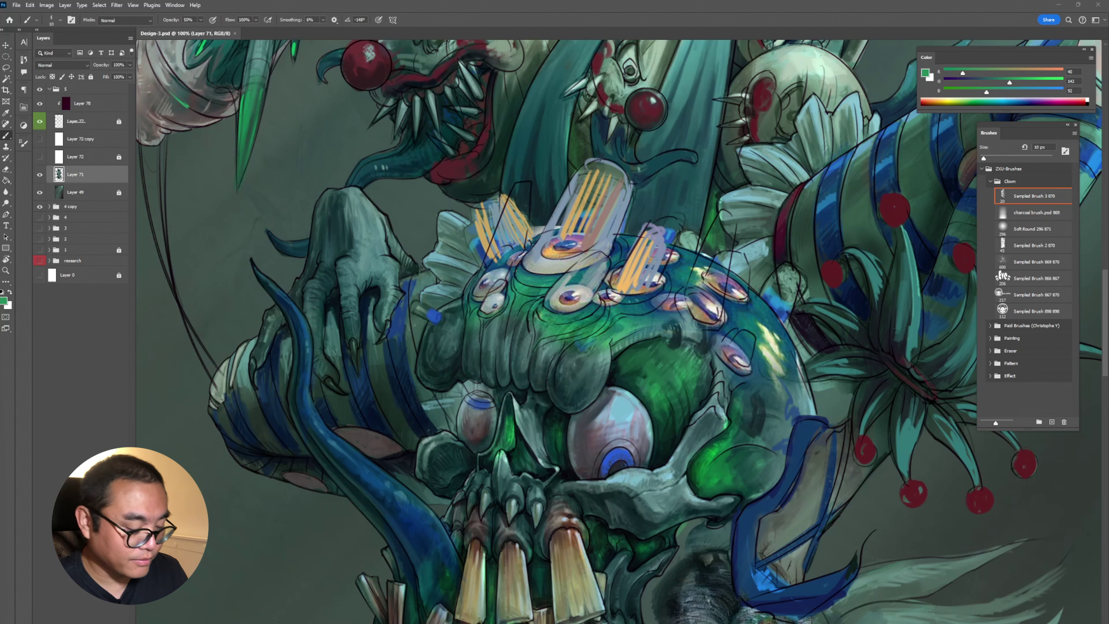
Set the brush's size control to Pen Pressure, its opacity to 100% and its size to 12 px.
left_click(23, 143)
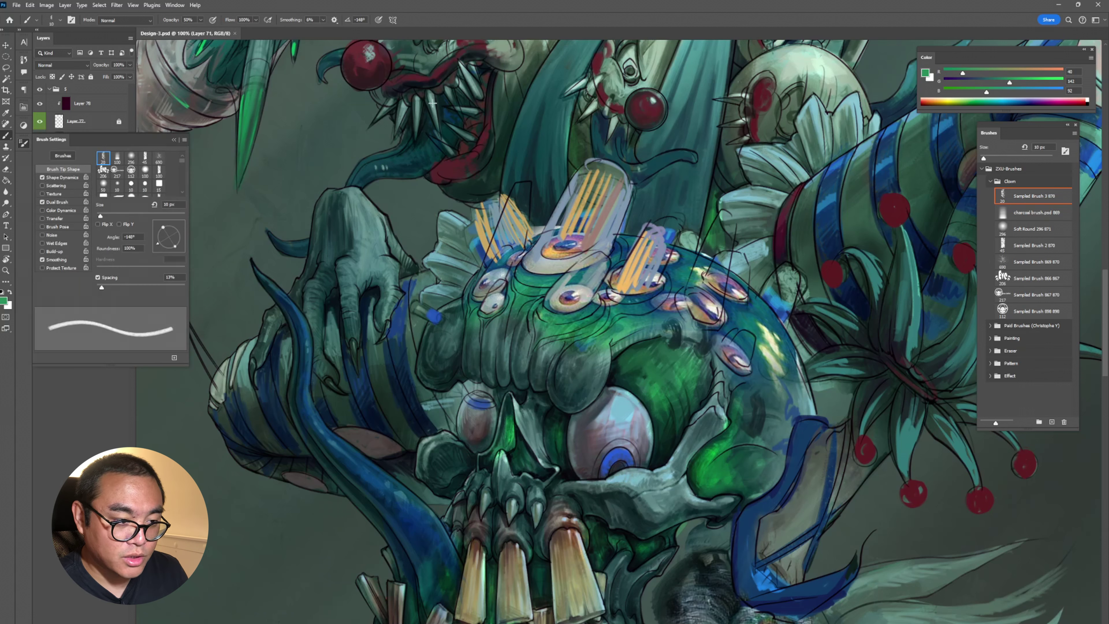
left_click(65, 177)
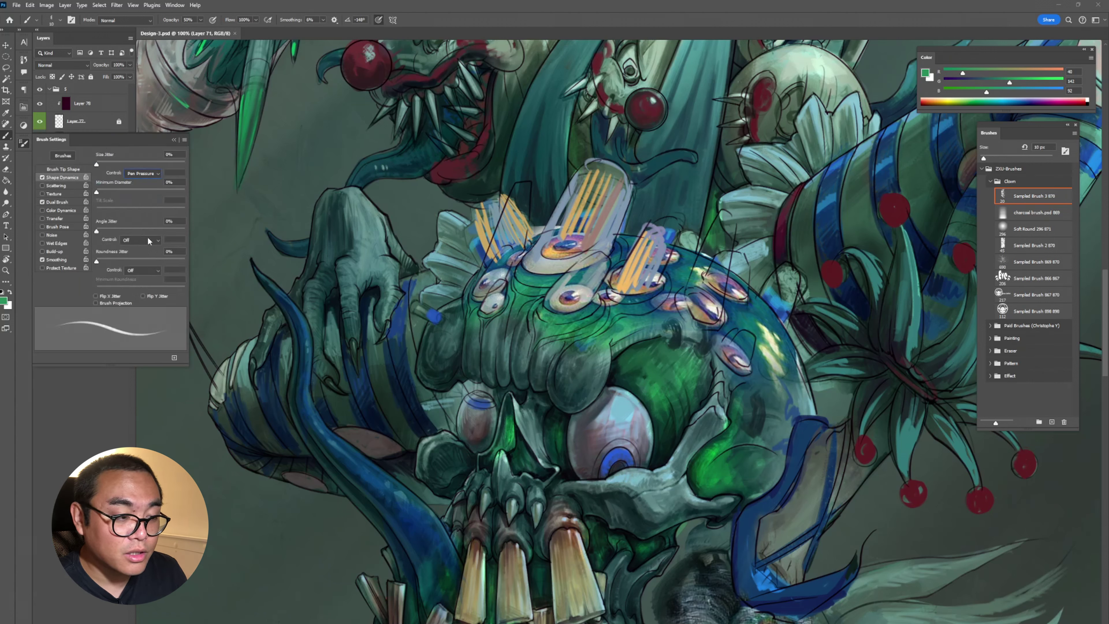
key("F5")
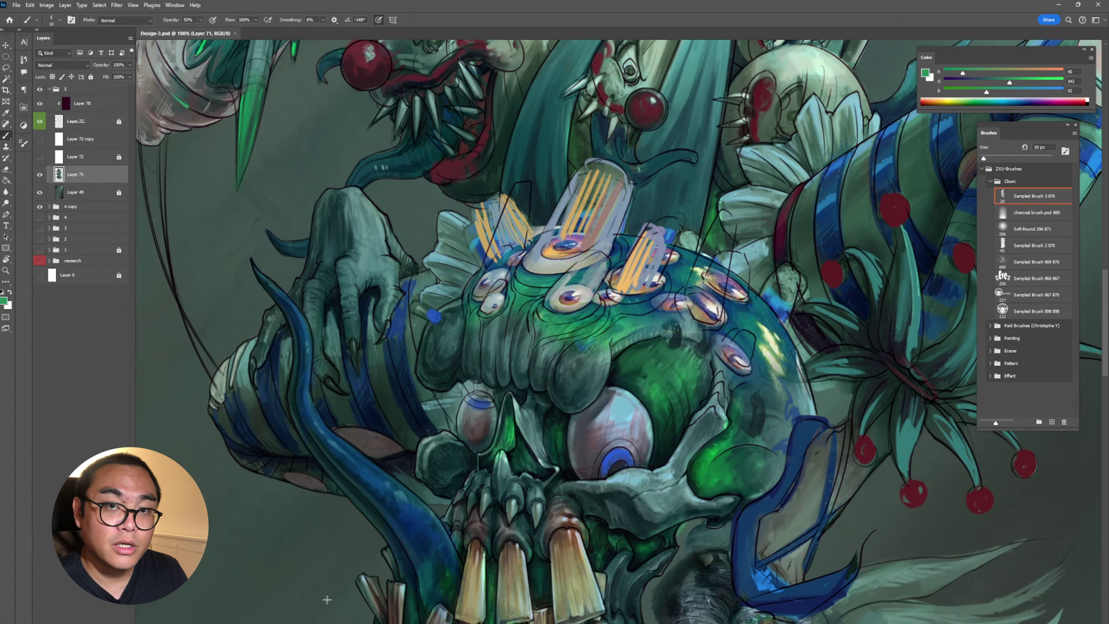
key("9")
key("9")
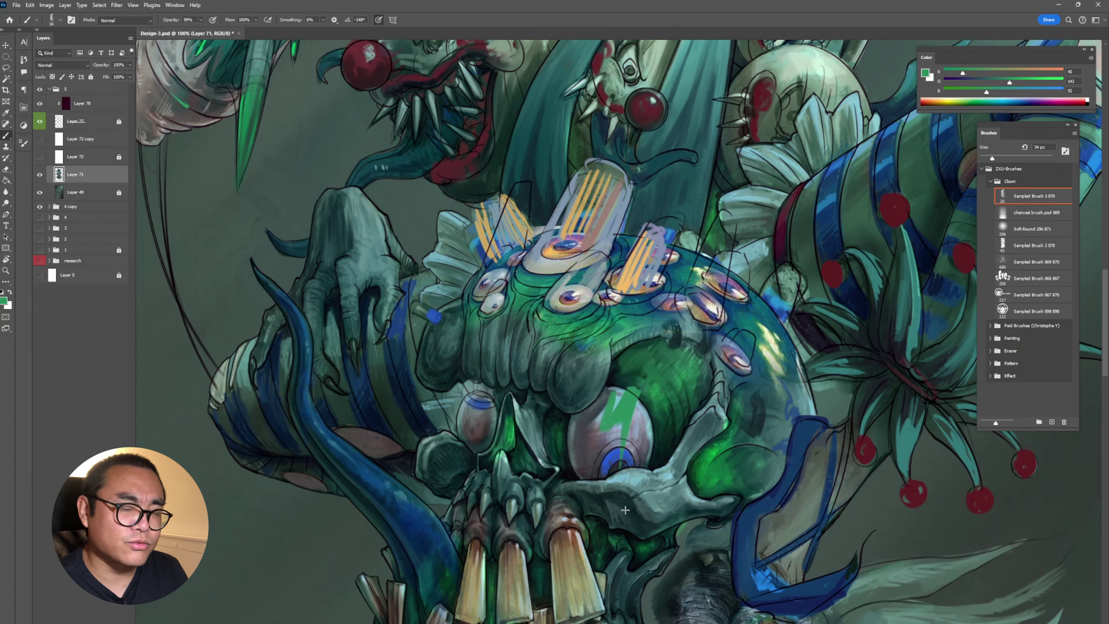
key("0")
key("bracketleft")
key("bracketleft")
Paint dark radial lines in the blue iris of the skull's large eyeball and blend them with the Mixer Brush.
scroll(624, 428, "up", 3)
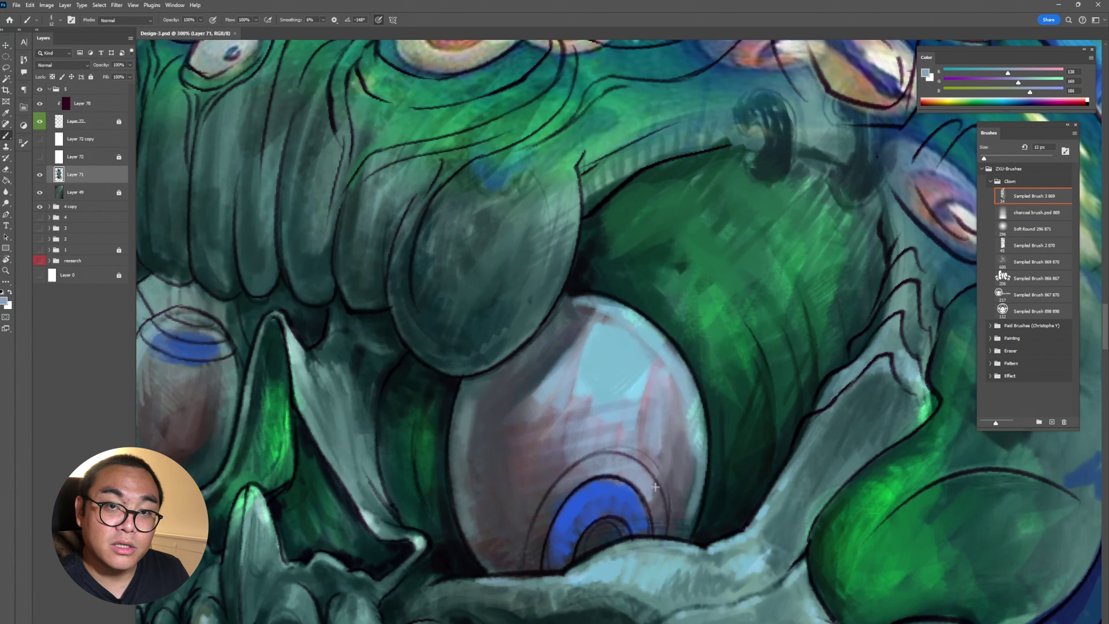
left_click(602, 477, "alt")
mouse_move(599, 483)
left_mouse_down()
mouse_move(629, 516)
mouse_move(579, 496)
mouse_move(572, 524)
left_mouse_up()
key("shift+b")
left_click_drag(647, 501, 651, 518)
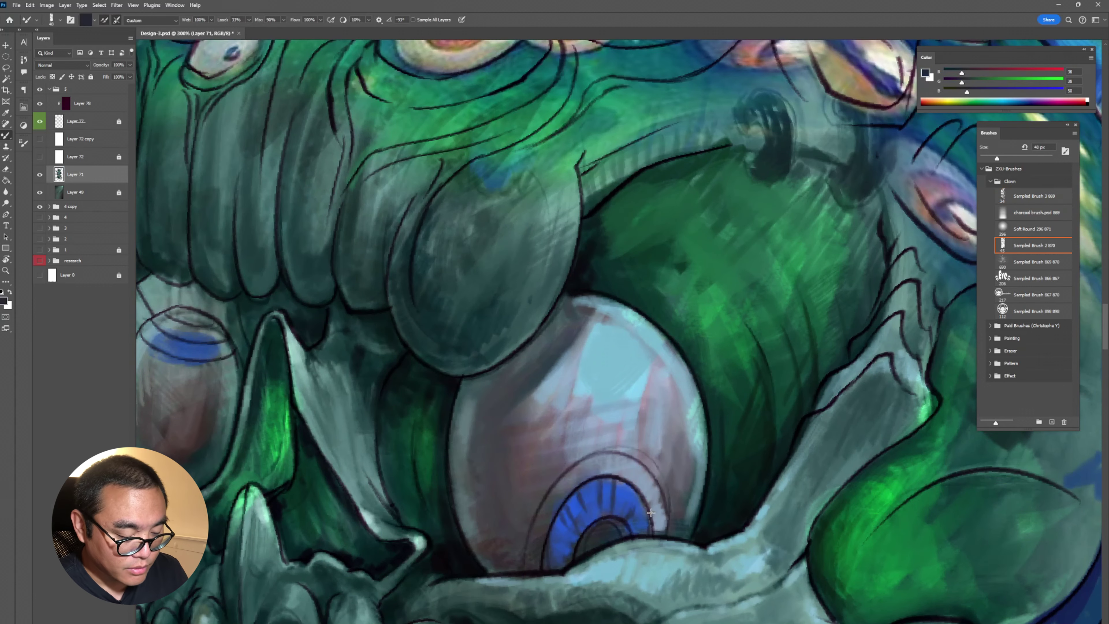
left_click_drag(642, 476, 652, 526)
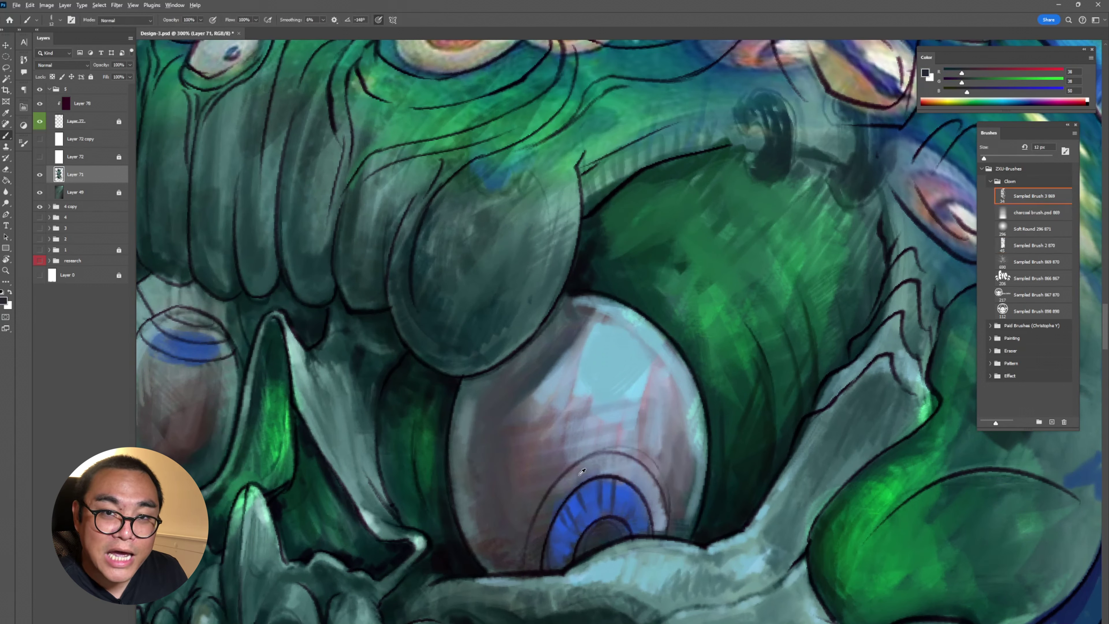
key("shift+b")
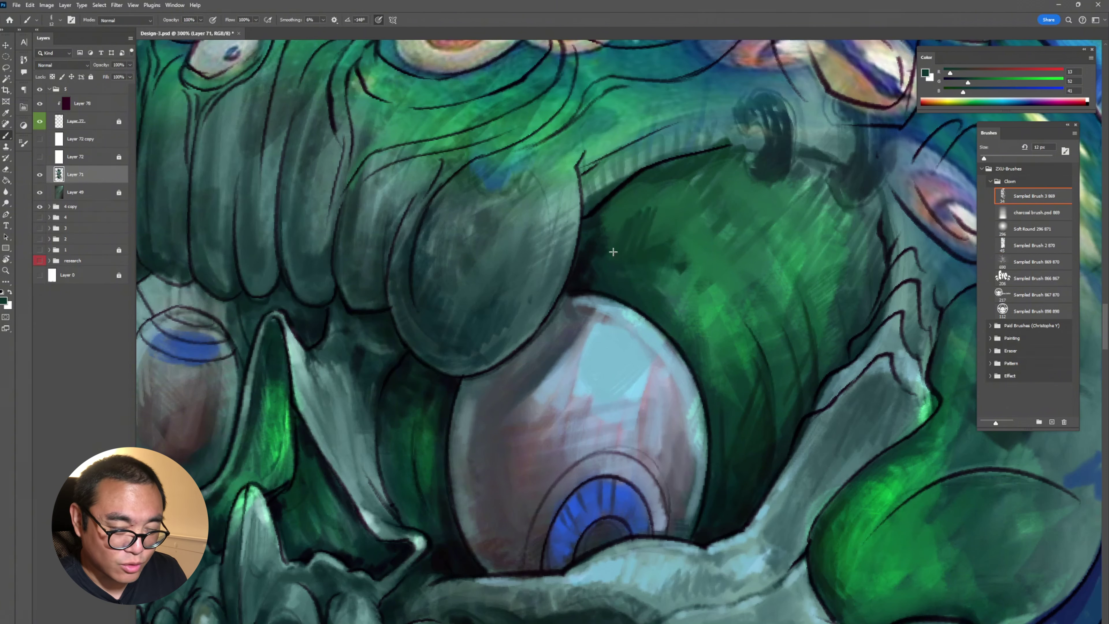
Paint translucent tubes rising from the two eyes at the far side of the skull's crown with a sampled pale grey.
left_click(607, 201, "alt")
left_click_drag(768, 132, 563, 325)
left_click(647, 131, "alt")
mouse_move(642, 113)
left_mouse_down()
mouse_move(616, 228)
mouse_move(607, 218)
left_mouse_up()
mouse_move(681, 113)
left_mouse_down()
mouse_move(655, 258)
mouse_move(616, 255)
left_mouse_up()
left_click(616, 256, "alt")
left_click_drag(646, 140, 572, 280)
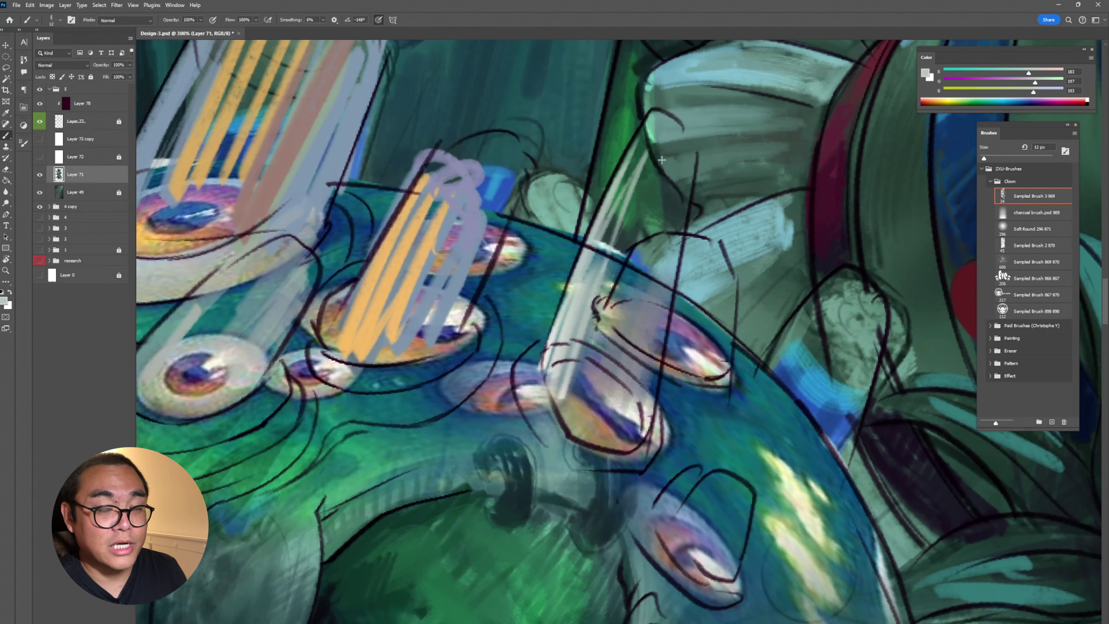
left_click_drag(681, 175, 646, 332)
left_click_drag(655, 109, 691, 188)
left_click_drag(707, 238, 738, 369)
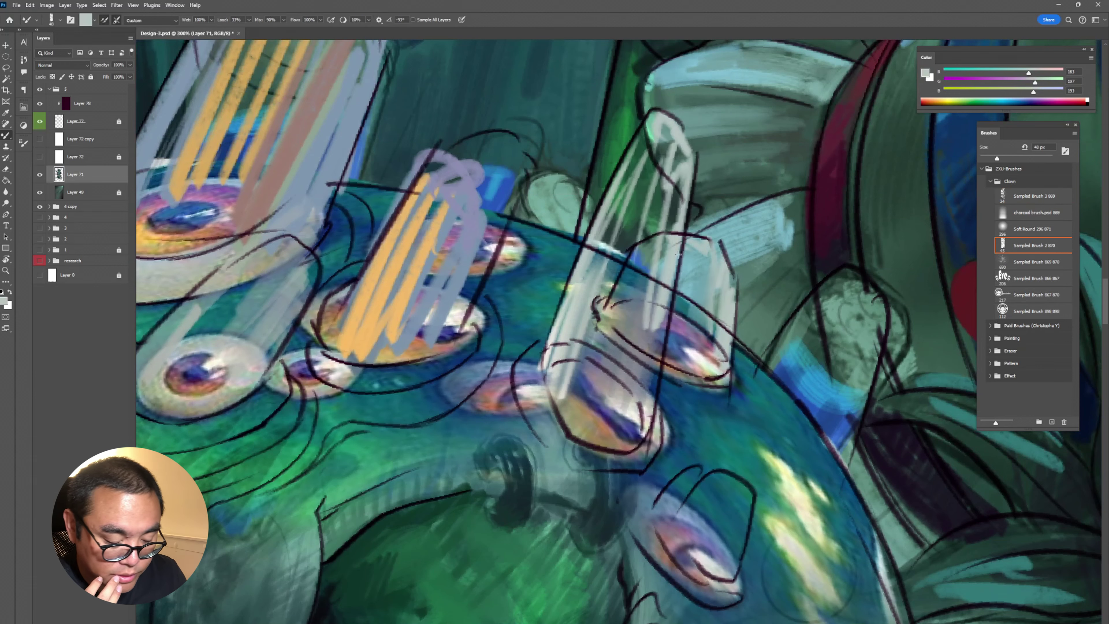
Paint dark wrinkle folds beneath the central orange-ringed eye on the skull's forehead with sampled dark green.
scroll(682, 236, "down", 4, "alt")
scroll(550, 292, "up", 2, "alt")
left_click(550, 292, "alt")
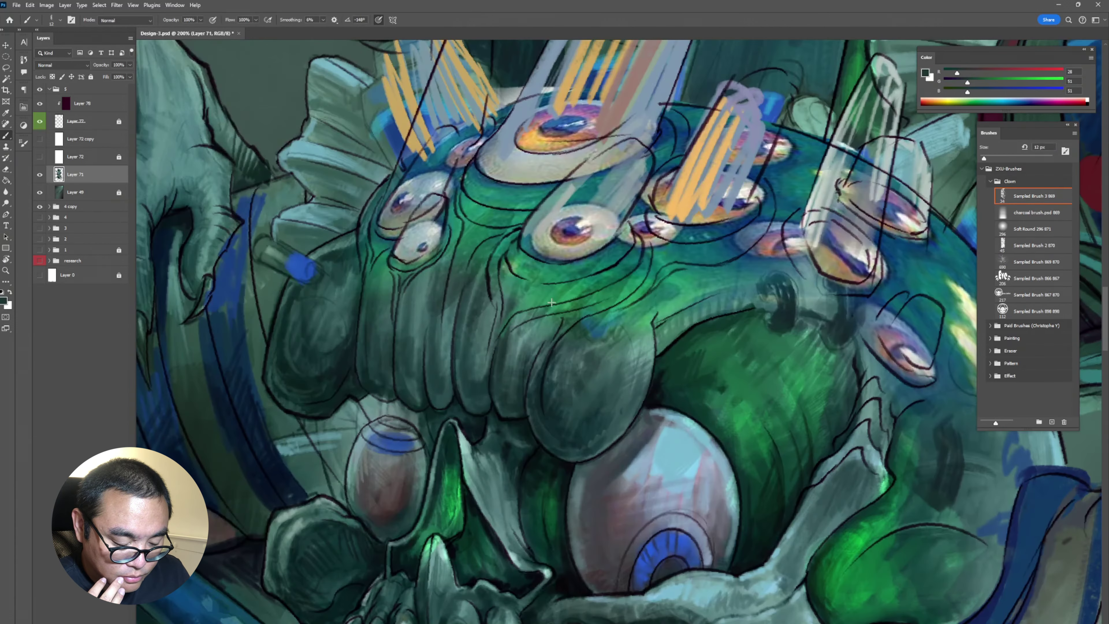
mouse_move(519, 306)
left_mouse_down()
mouse_move(616, 281)
mouse_move(647, 247)
left_mouse_up()
mouse_move(564, 326)
left_mouse_down()
mouse_move(643, 282)
mouse_move(616, 302)
mouse_move(651, 251)
mouse_move(628, 245)
left_mouse_up()
left_click(617, 249, "alt")
Blend the green folds under the central forehead eye with the Mixer Brush and darken the crease around its socket.
key("shift+b")
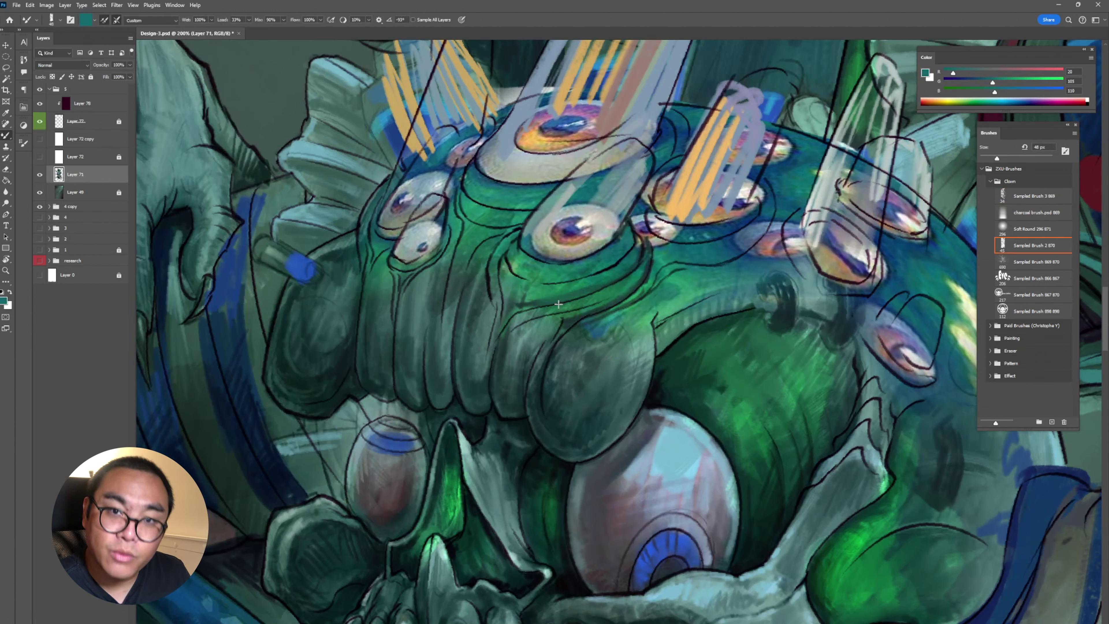
left_click(532, 294, "alt")
left_click_drag(515, 279, 584, 262)
key("shift+b")
left_click(603, 260, "alt")
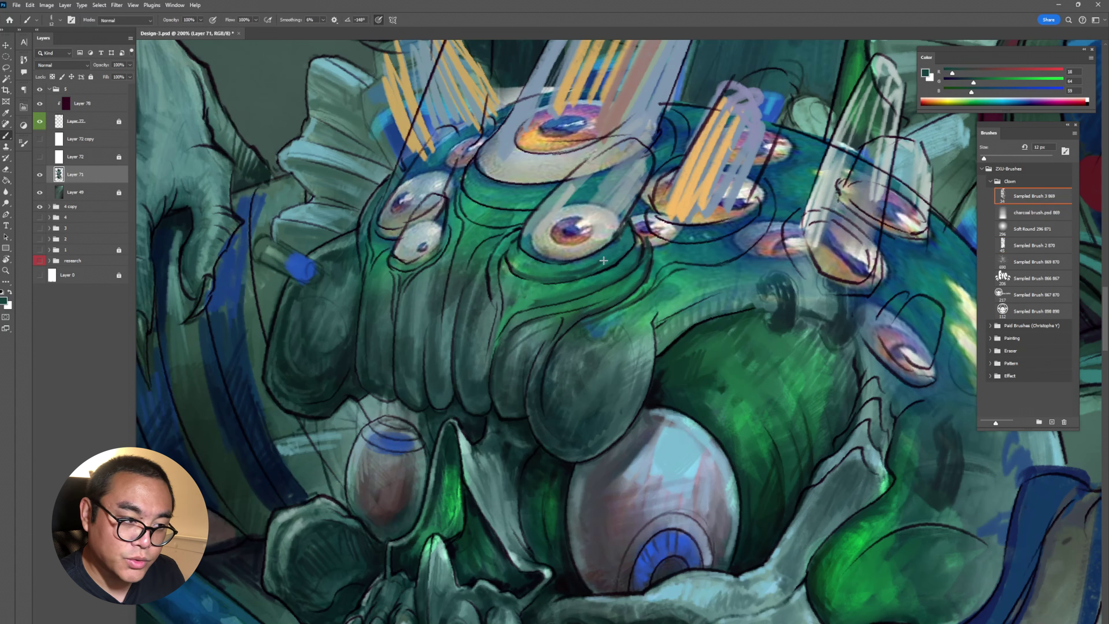
left_click_drag(638, 239, 624, 275)
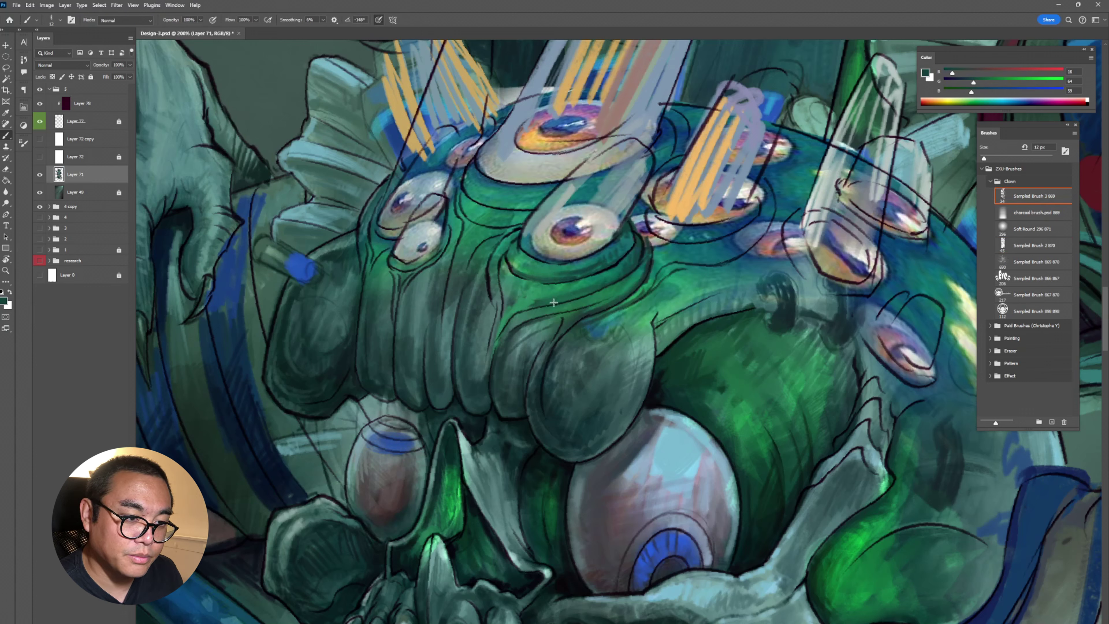
Shade the forehead creases between the central eye and the large eye above it with sampled dark green tones.
left_click(521, 260, "alt")
left_click(514, 281, "alt")
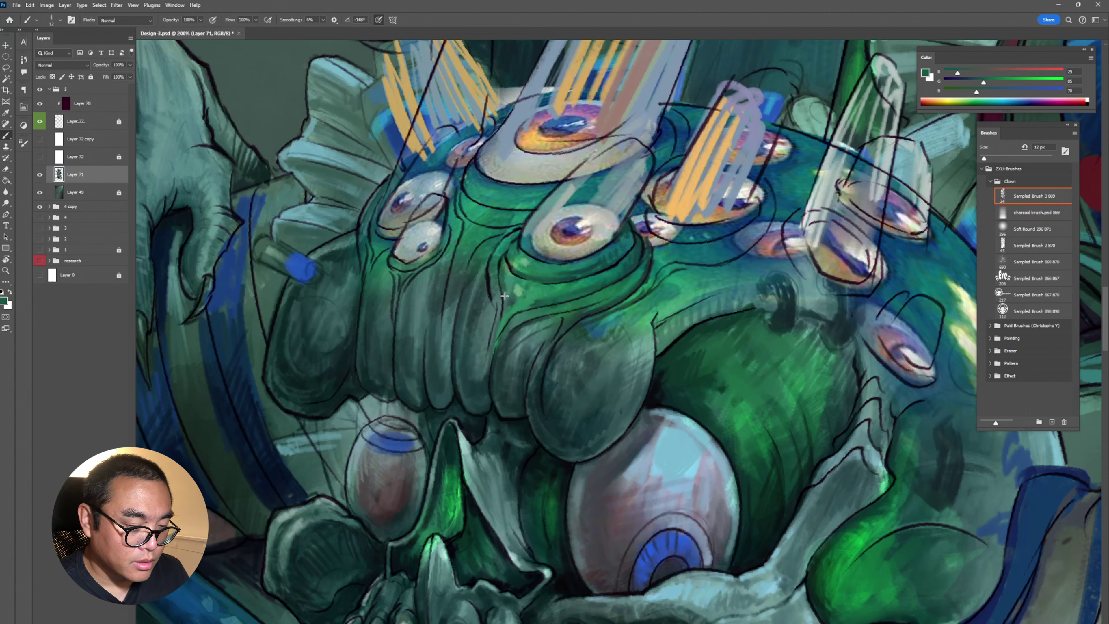
left_click(493, 306, "alt")
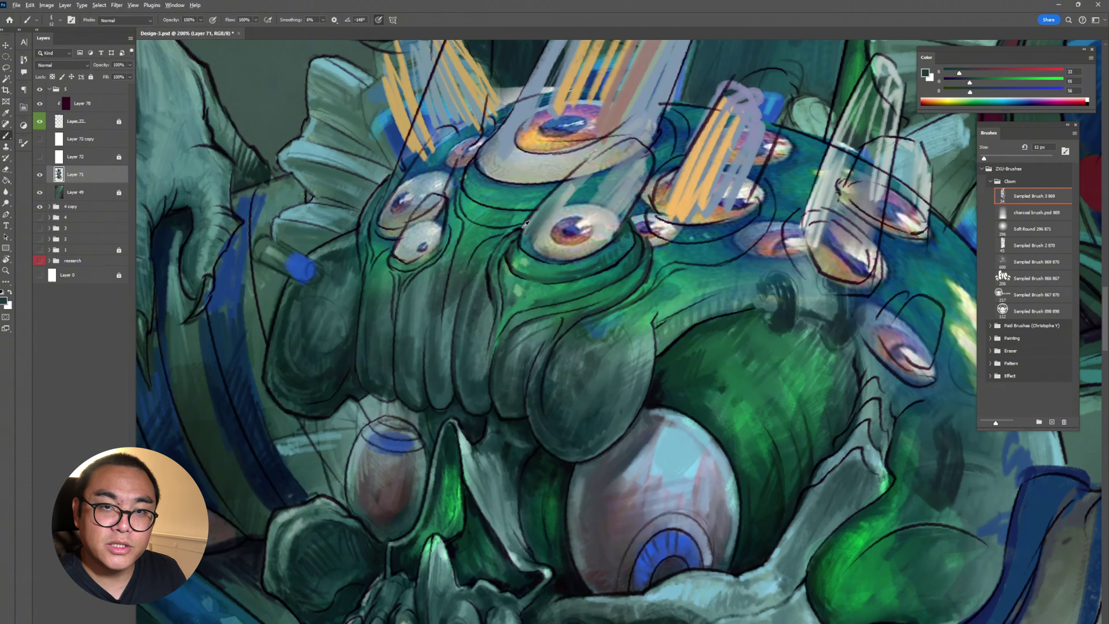
mouse_move(494, 222)
left_mouse_down()
mouse_move(543, 197)
mouse_move(497, 194)
mouse_move(532, 197)
left_mouse_up()
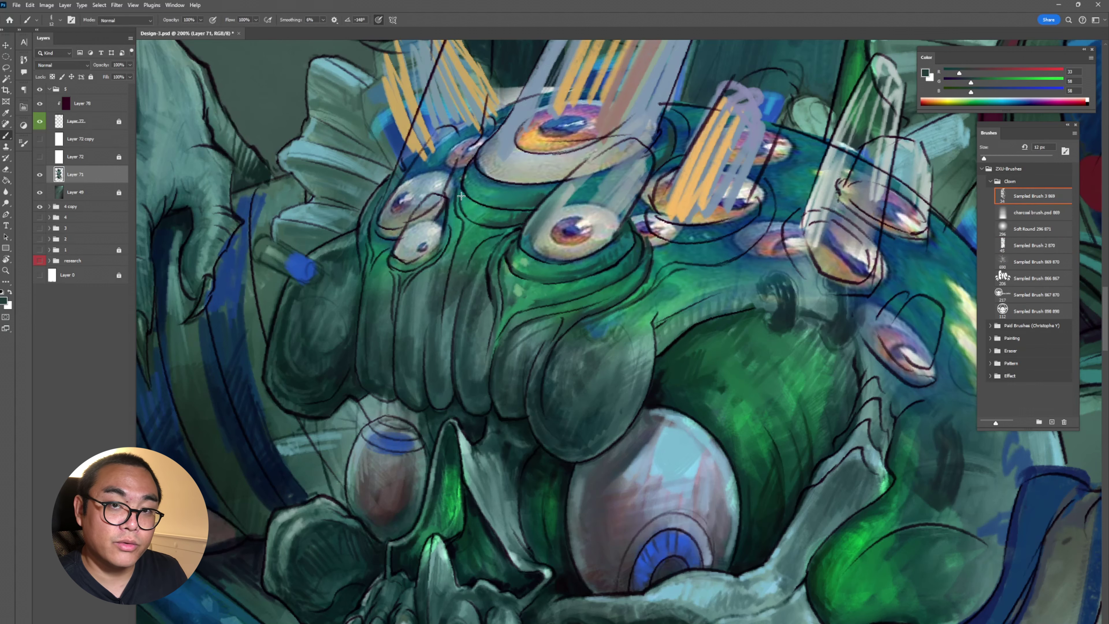
left_click(497, 179, "alt")
Repaint the edge and upper interior of the tall tube over the largest crown eye with a sampled grey-green.
left_click_drag(501, 131, 467, 250)
mouse_move(481, 244)
left_mouse_down()
mouse_move(564, 105)
mouse_move(484, 284)
left_mouse_up()
left_click(580, 88, "alt")
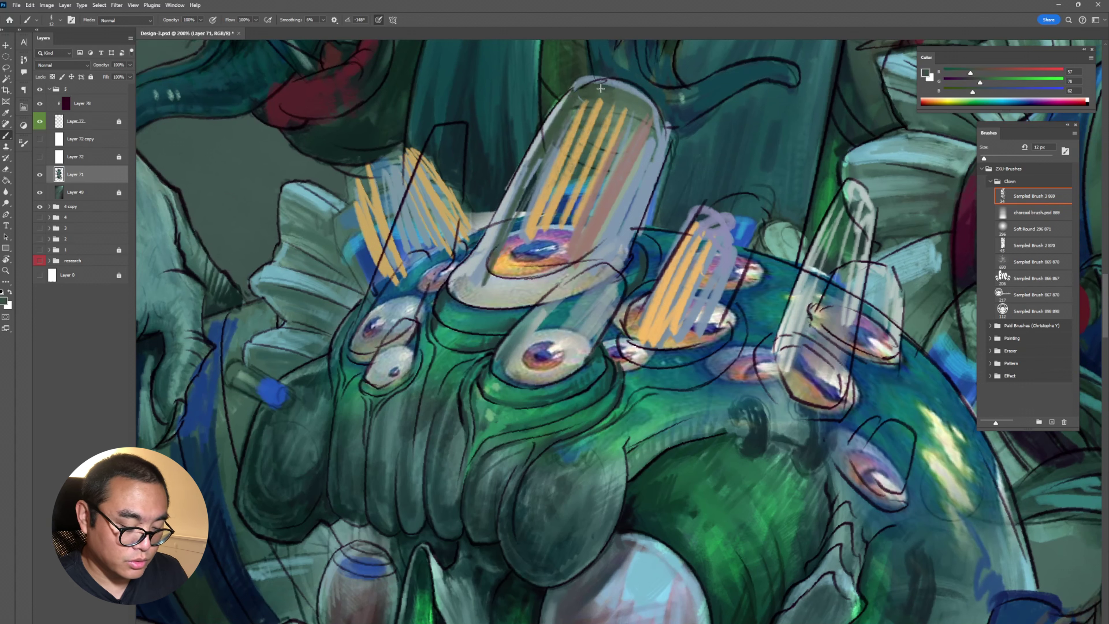
left_click_drag(648, 118, 628, 192)
Darken the skin around the upper small forehead eye and paint a pale tube over the small eye below it.
left_click(983, 91)
left_click_drag(428, 306, 419, 343)
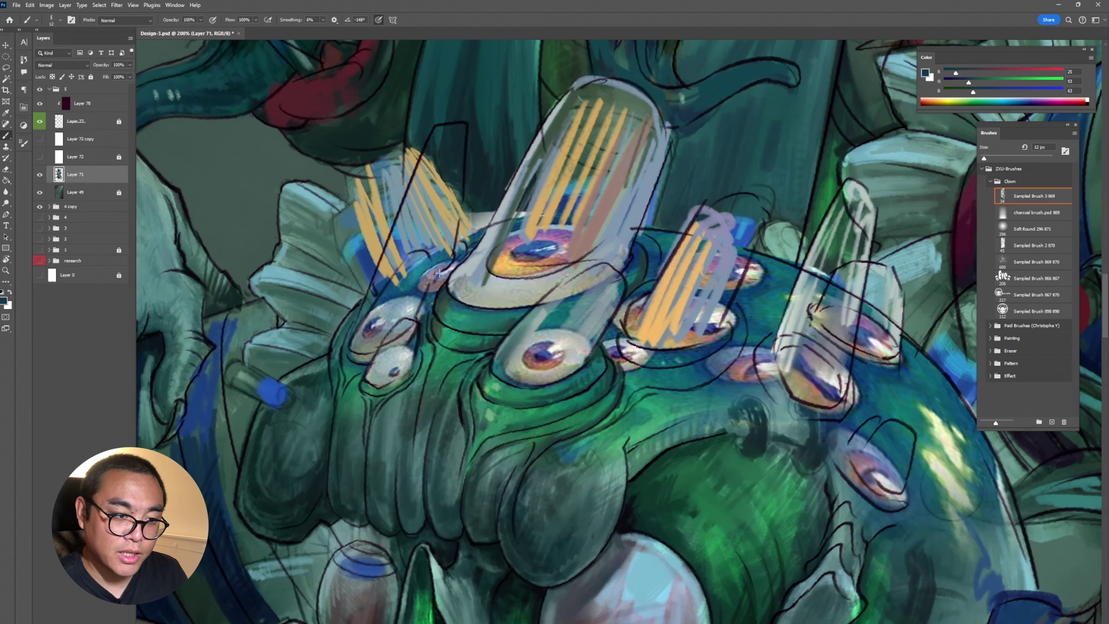
left_click_drag(436, 286, 372, 376)
left_click(406, 312, "alt")
mouse_move(414, 323)
left_mouse_down()
mouse_move(410, 367)
mouse_move(367, 437)
mouse_move(418, 480)
left_mouse_up()
Shade the vertical brow folds beneath the two small eyes and darken the forehead's outer contour with sampled dark teal.
left_click(383, 409, "alt")
left_click(380, 497, "alt")
mouse_move(420, 431)
left_mouse_down()
mouse_move(400, 496)
mouse_move(416, 466)
left_mouse_up()
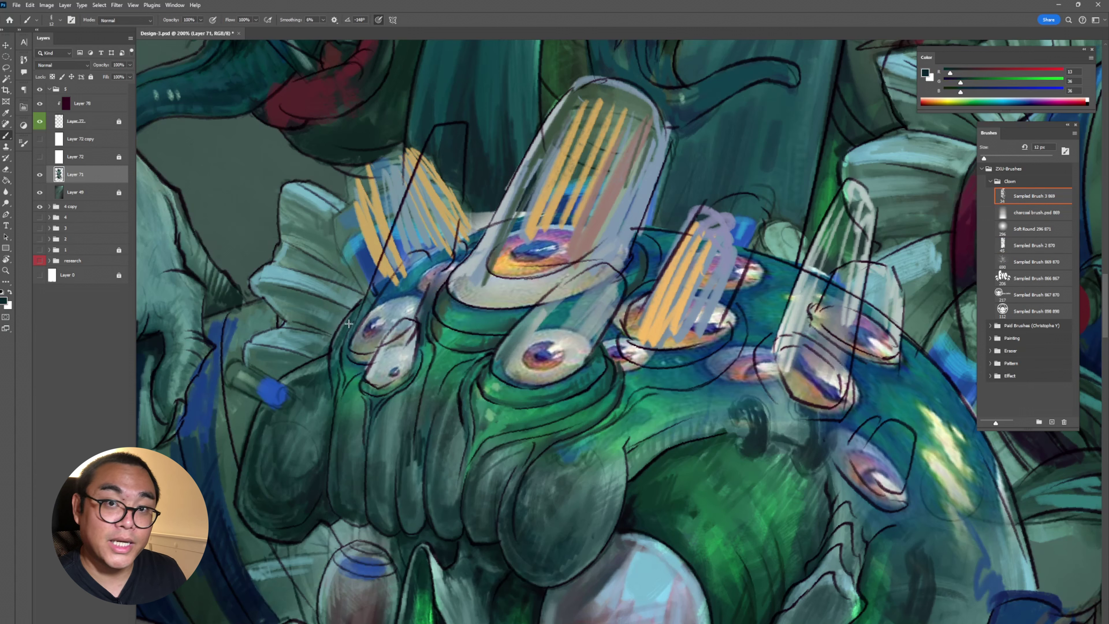
left_click_drag(362, 302, 347, 339)
left_click_drag(350, 332, 338, 397)
Paint a translucent tube over the yellow strokes above the small forehead eyes with a sampled pale grey, and save the document.
left_click(620, 197, "alt")
left_click_drag(454, 126, 371, 306)
key("ctrl+s")
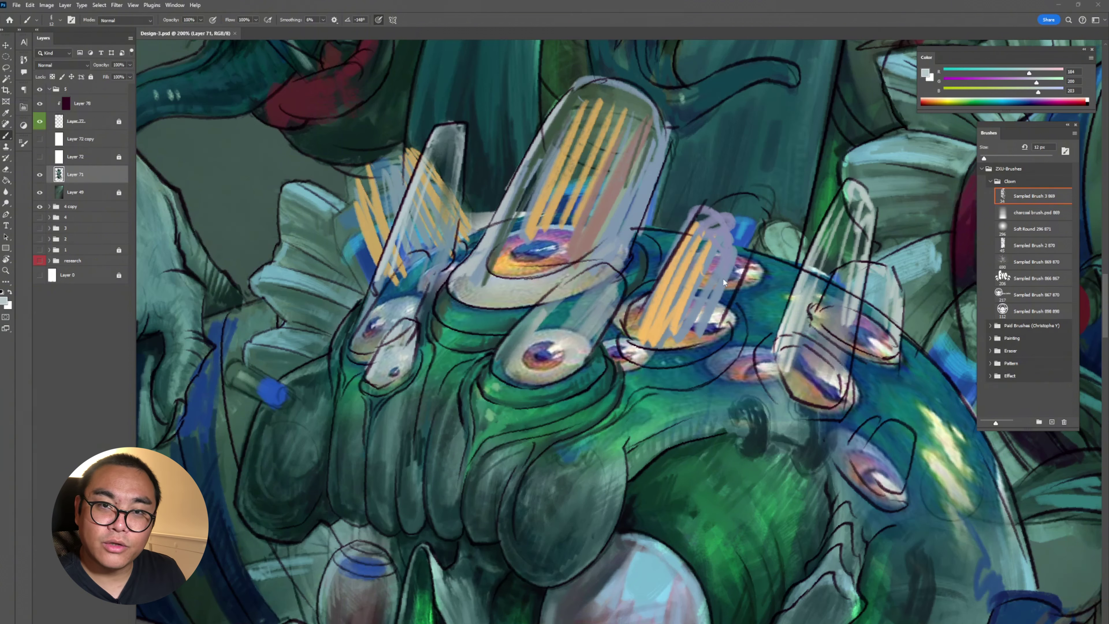
Darken the creases beneath the central brow folds and above the nose cavity with sampled dark teal.
left_click_drag(724, 282, 769, 72)
left_click(503, 349, "alt")
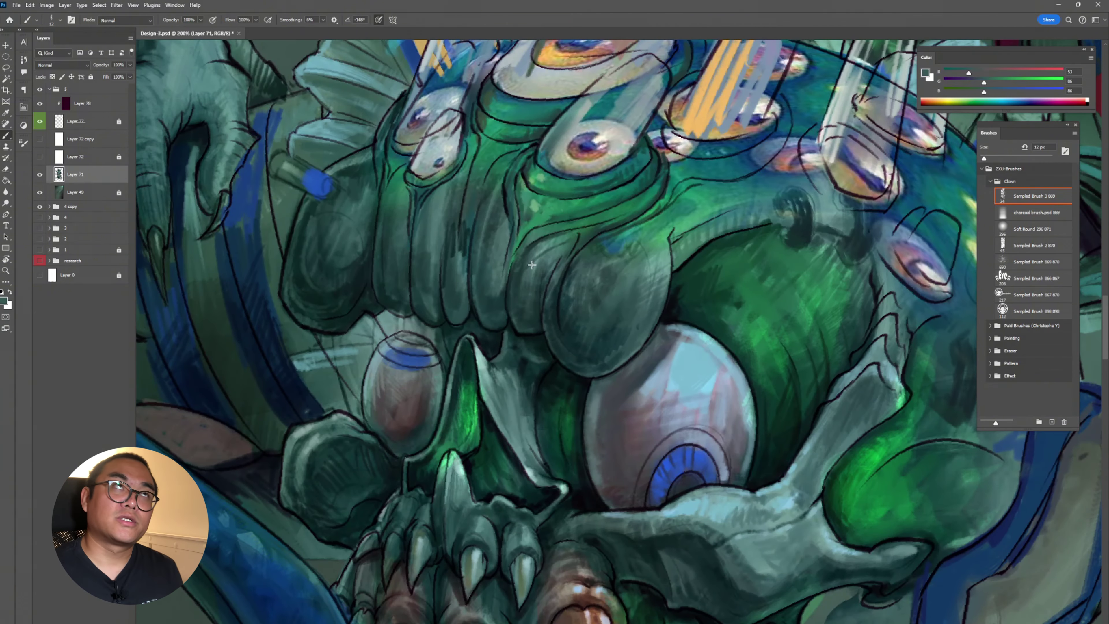
left_click(510, 350, "alt")
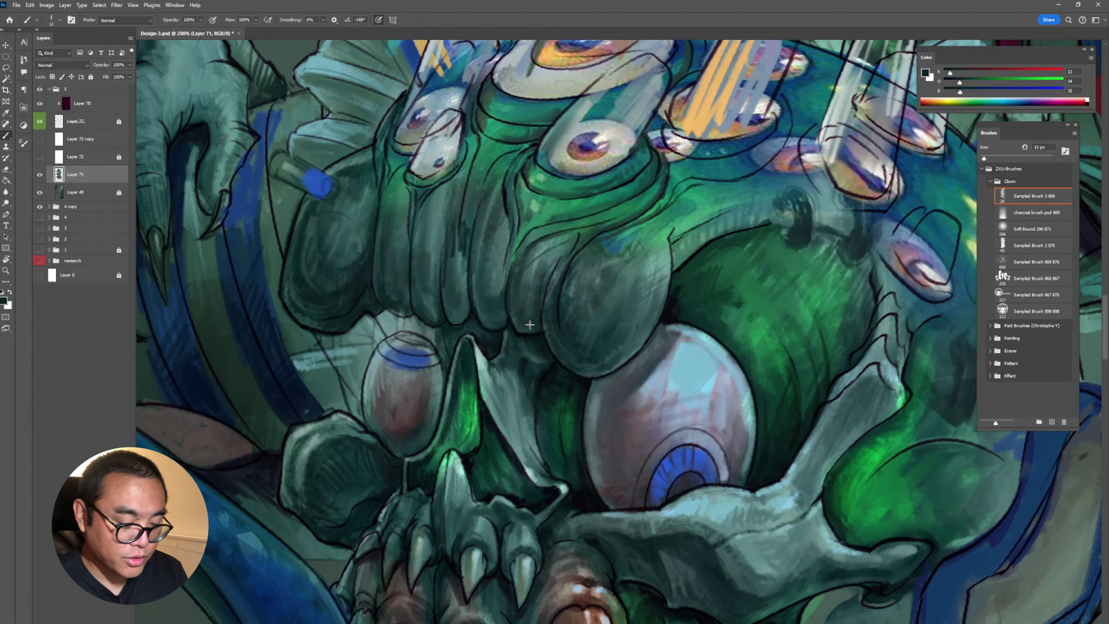
left_click(505, 364, "alt")
left_click_drag(502, 383, 550, 314)
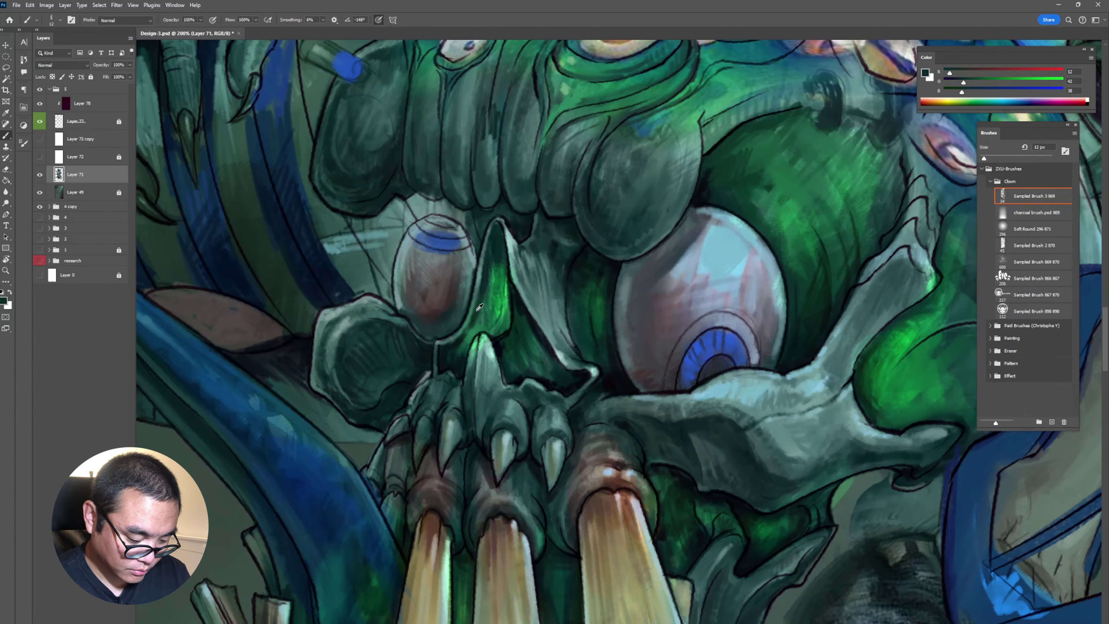
Refine the roots of the middle and narrowest large upper teeth with sampled olive and grey-green tones.
left_click_drag(517, 542, 494, 394)
left_click(493, 393, "alt")
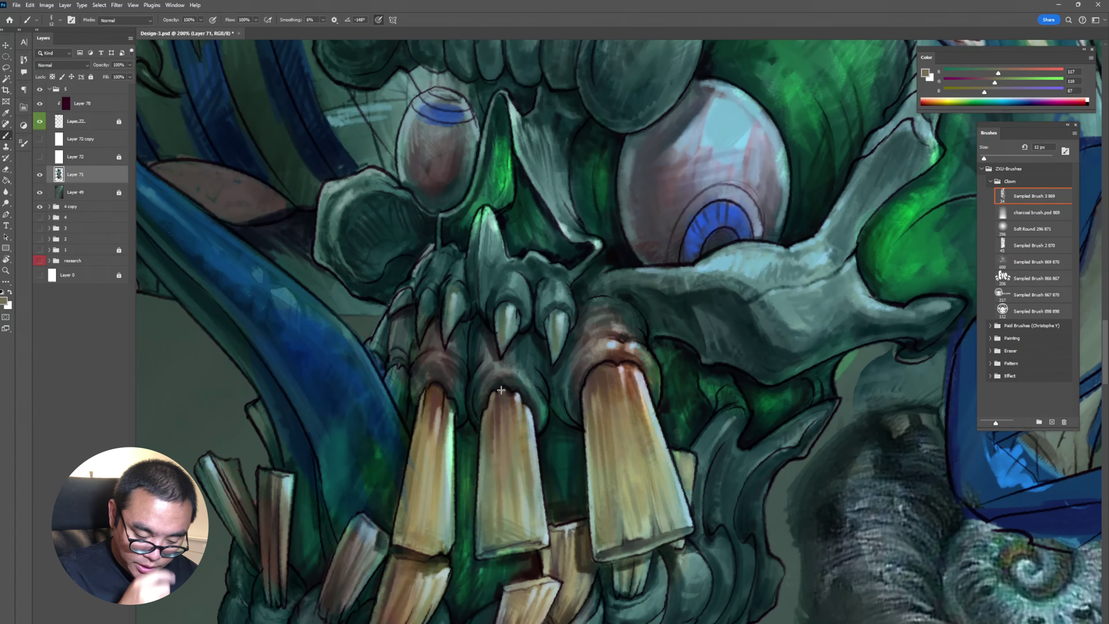
left_click(481, 450, "alt")
left_click_drag(491, 405, 495, 461)
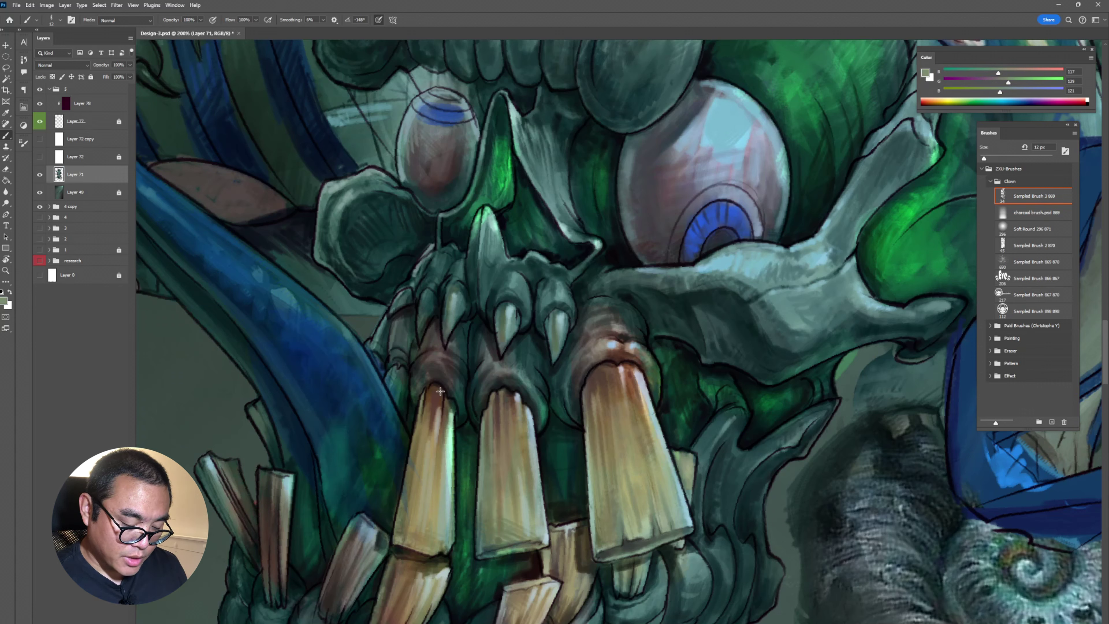
left_click_drag(438, 383, 434, 435)
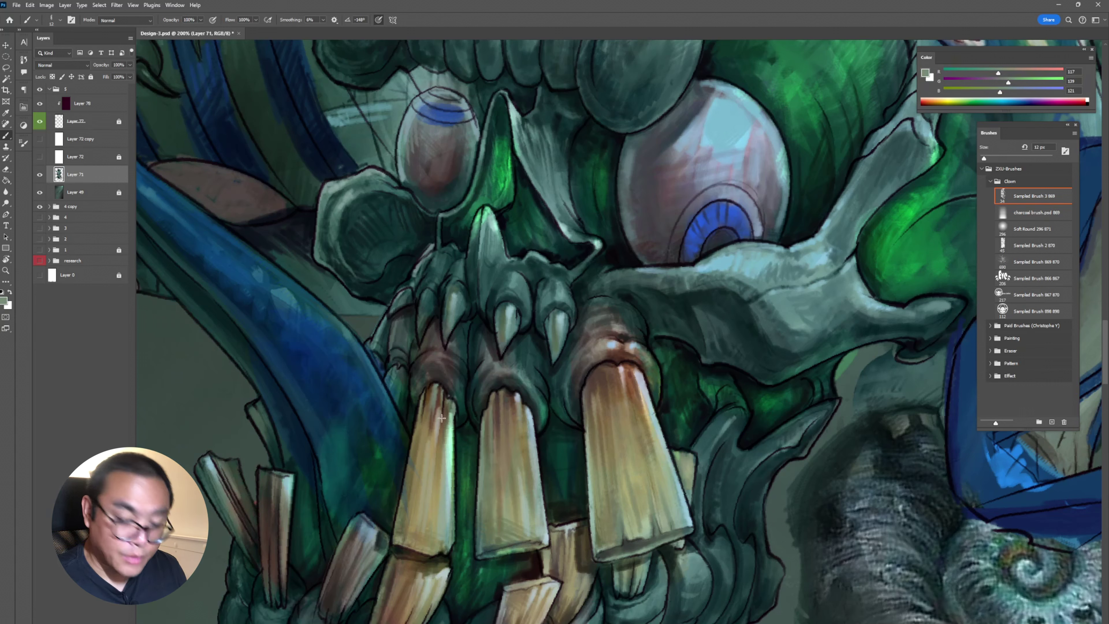
left_click(422, 401, "alt")
left_click_drag(435, 386, 432, 415)
Shade the gum above the narrowest large upper tooth and the small claws beside it with sampled muted browns.
left_click(430, 354, "alt")
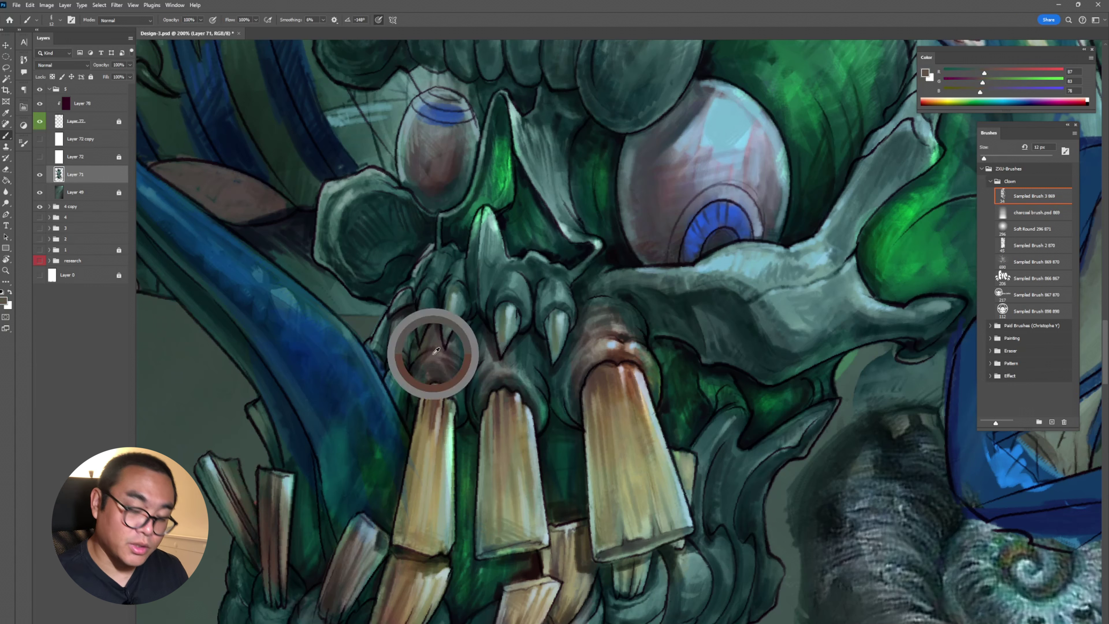
mouse_move(422, 356)
left_mouse_down()
mouse_move(412, 387)
mouse_move(426, 387)
left_mouse_up()
left_click(427, 372, "alt")
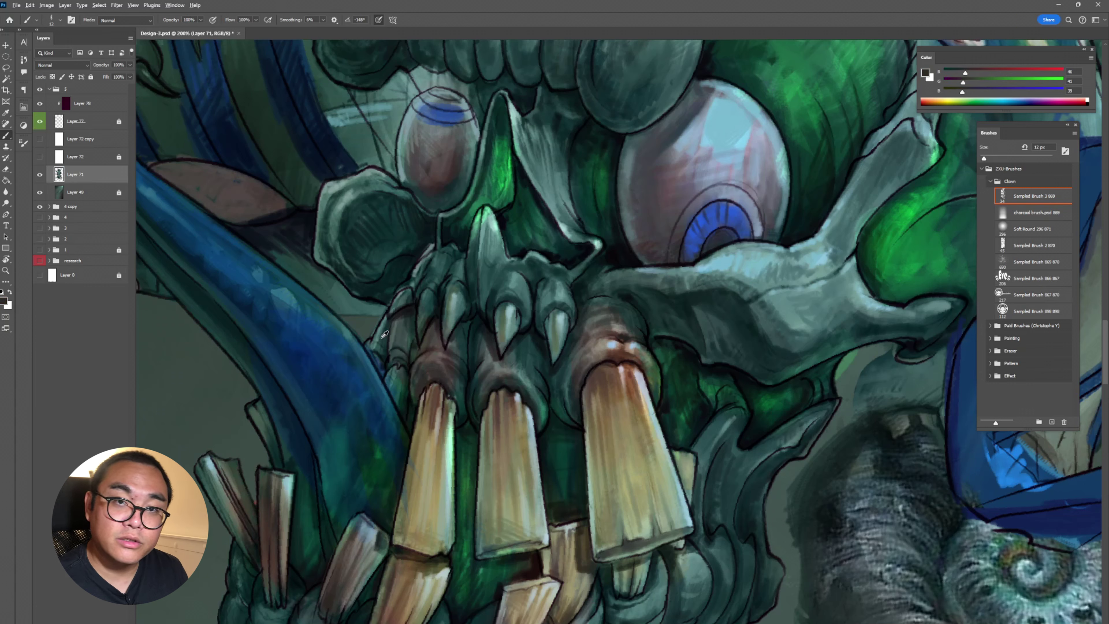
left_click_drag(384, 334, 417, 302)
Repaint the narrowest large upper tooth with sampled tan, tidy its outer edge with dark teal, and save the document.
left_click(437, 406, "alt")
mouse_move(437, 409)
left_mouse_down()
mouse_move(438, 448)
mouse_move(448, 448)
mouse_move(404, 504)
left_mouse_up()
left_click(419, 472, "alt")
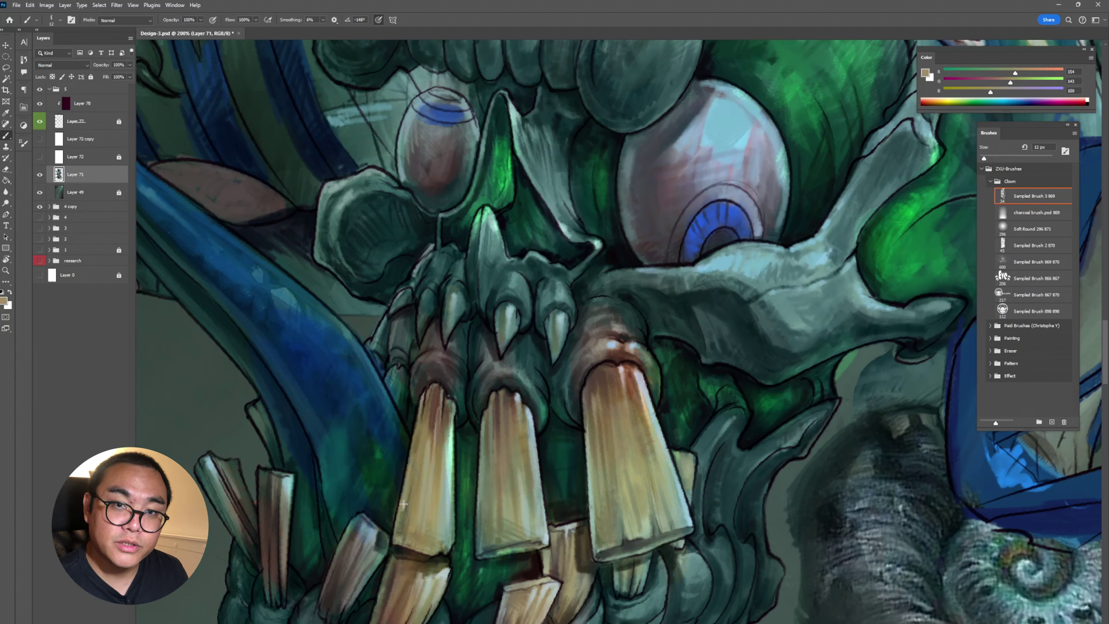
left_click_drag(409, 439, 393, 540)
left_click(396, 490, "alt")
left_click_drag(396, 491, 400, 525)
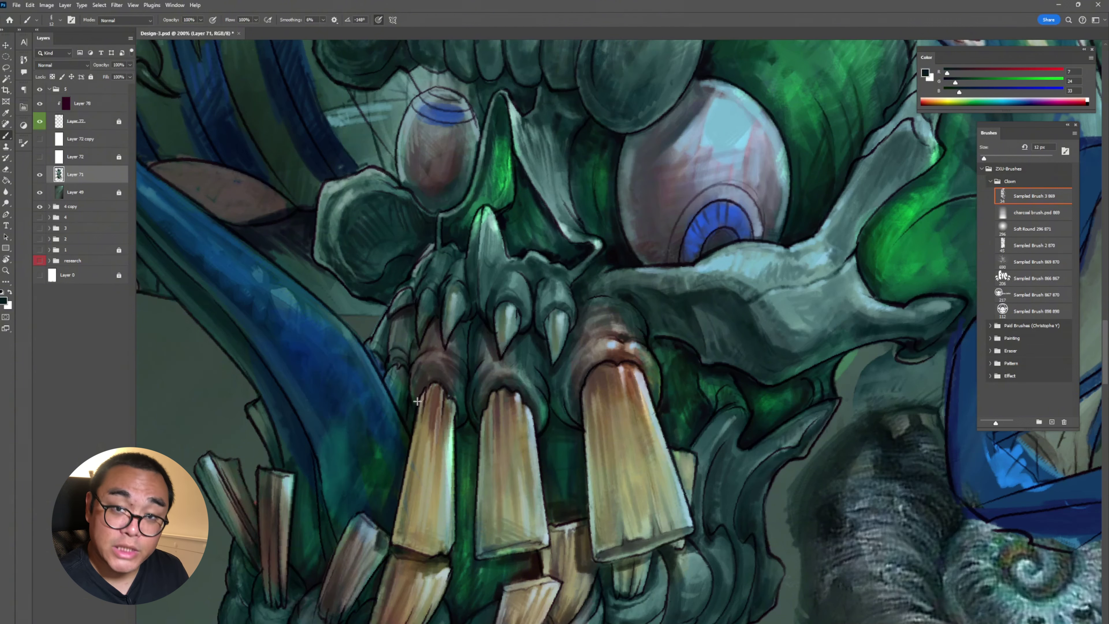
key("ctrl+s")
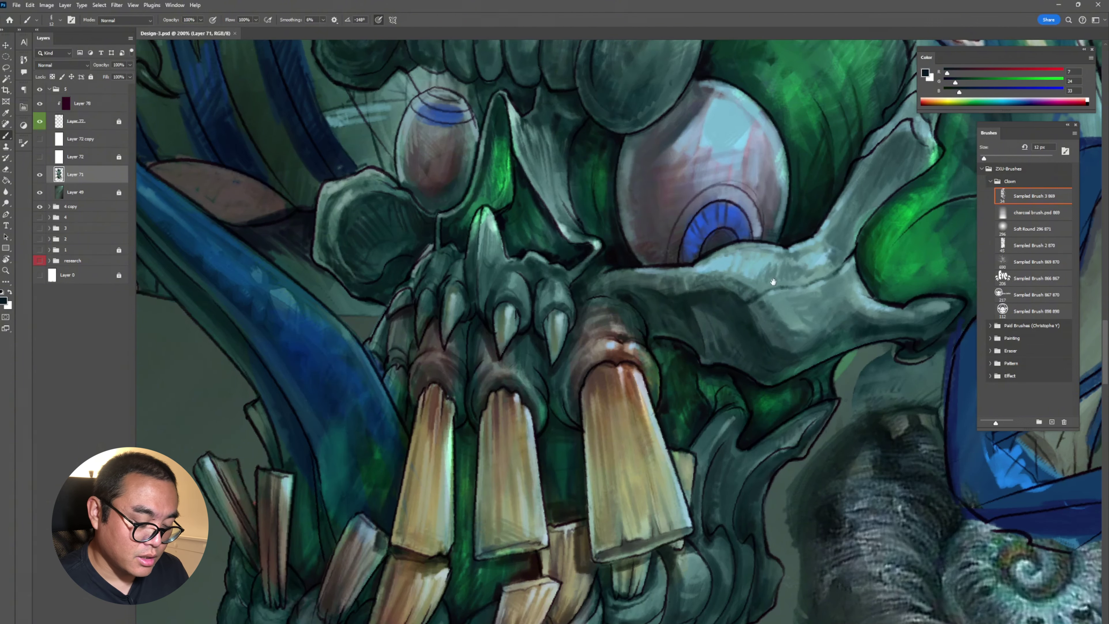
Paint the ridged bone rising beside the large eye socket with sampled blue-grey and define its jagged upper edge.
left_click_drag(869, 110, 707, 307)
left_click(709, 345, "alt")
left_click_drag(699, 354, 681, 394)
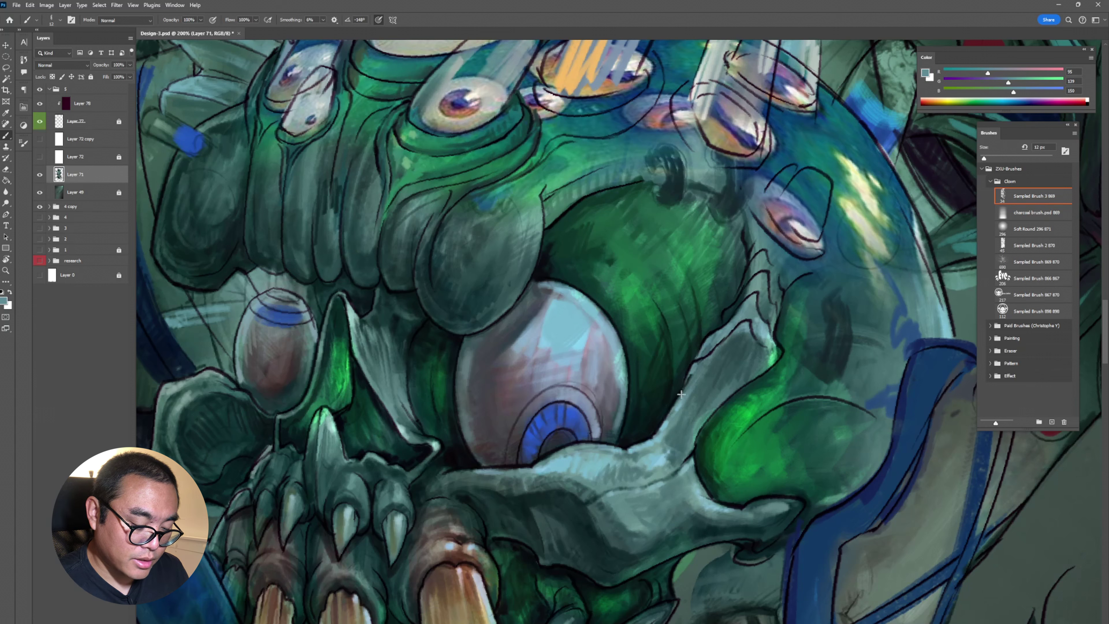
mouse_move(731, 309)
left_mouse_down()
mouse_move(754, 262)
mouse_move(742, 224)
left_mouse_up()
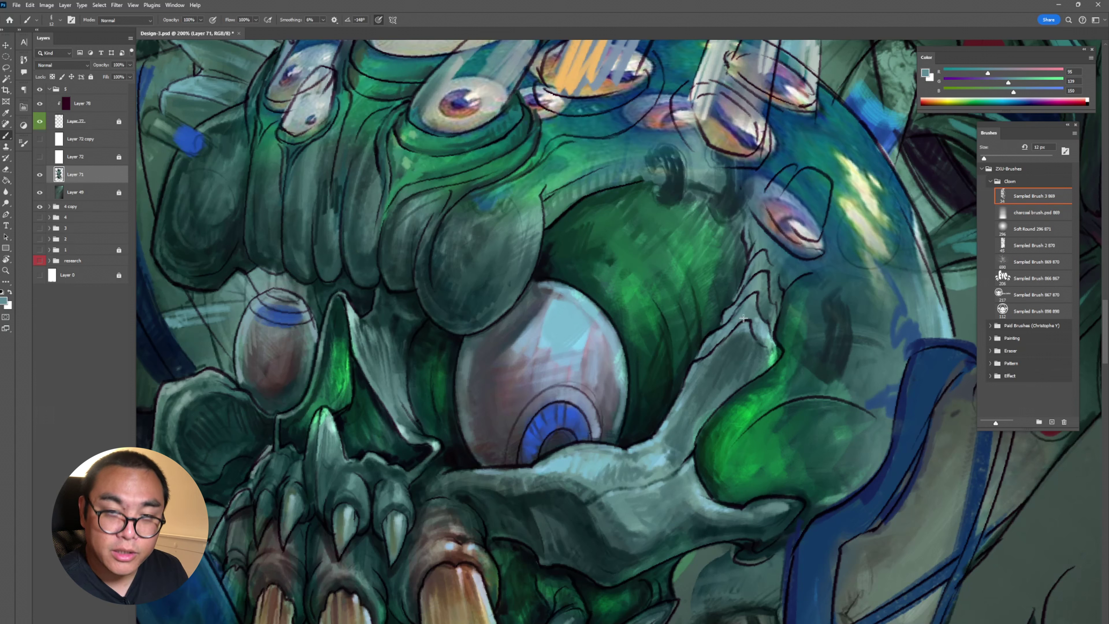
mouse_move(783, 291)
left_mouse_down()
mouse_move(787, 268)
mouse_move(800, 275)
mouse_move(724, 386)
left_mouse_up()
left_click_drag(796, 298, 826, 218)
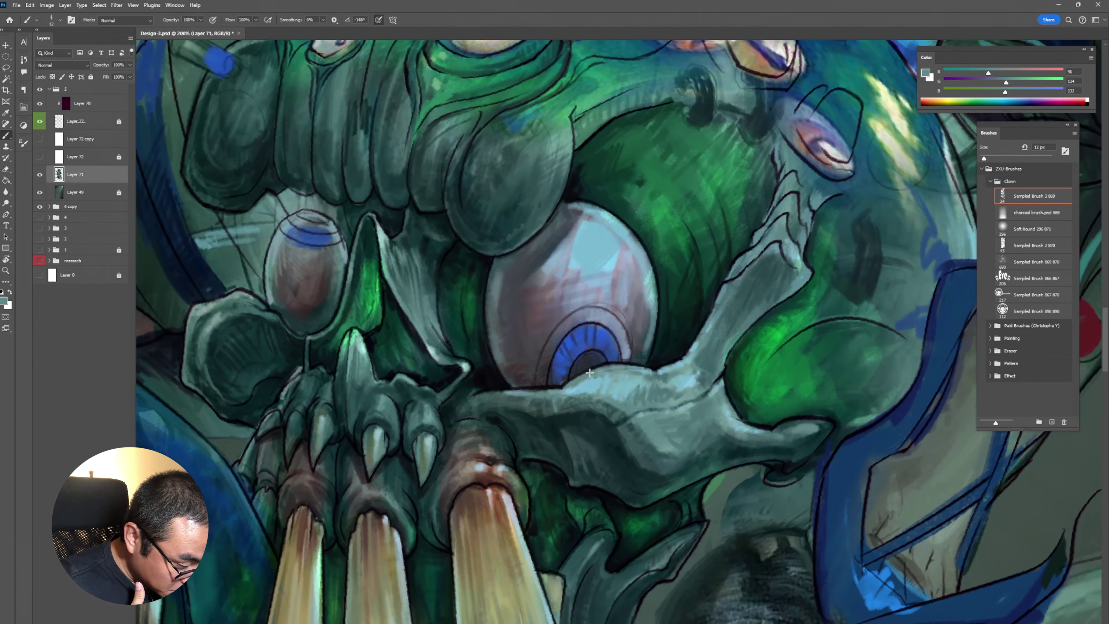
Fill the large eye's pupil with dark purple, brighten the eyeball's outer rim with a sampled pale tone, and save the document.
left_click(590, 362, "alt")
left_click_drag(577, 372, 596, 364)
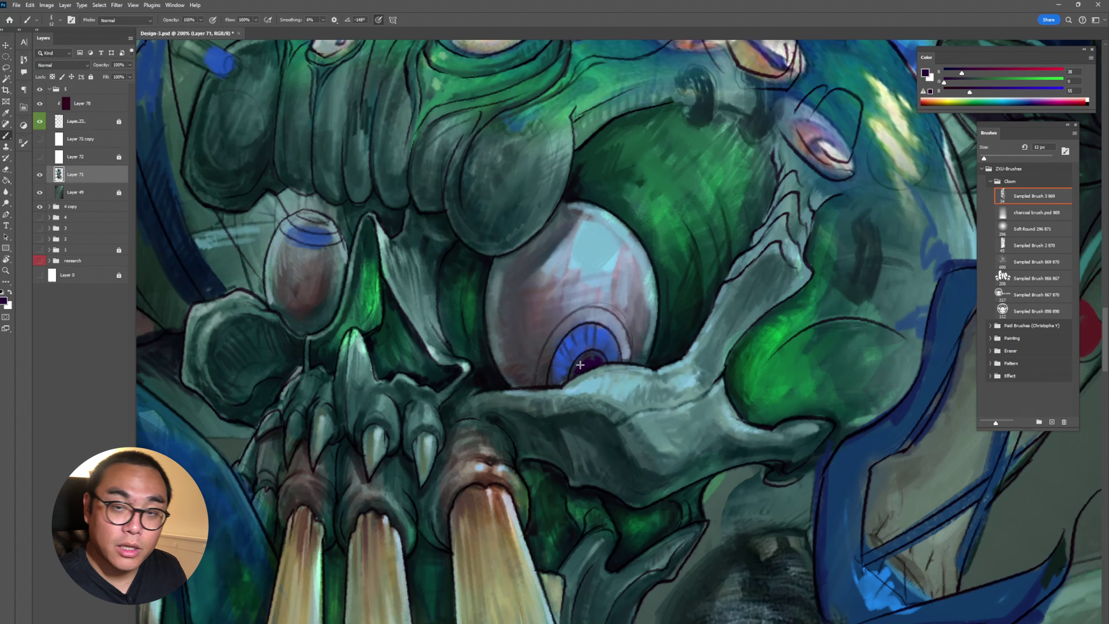
left_click(638, 347, "alt")
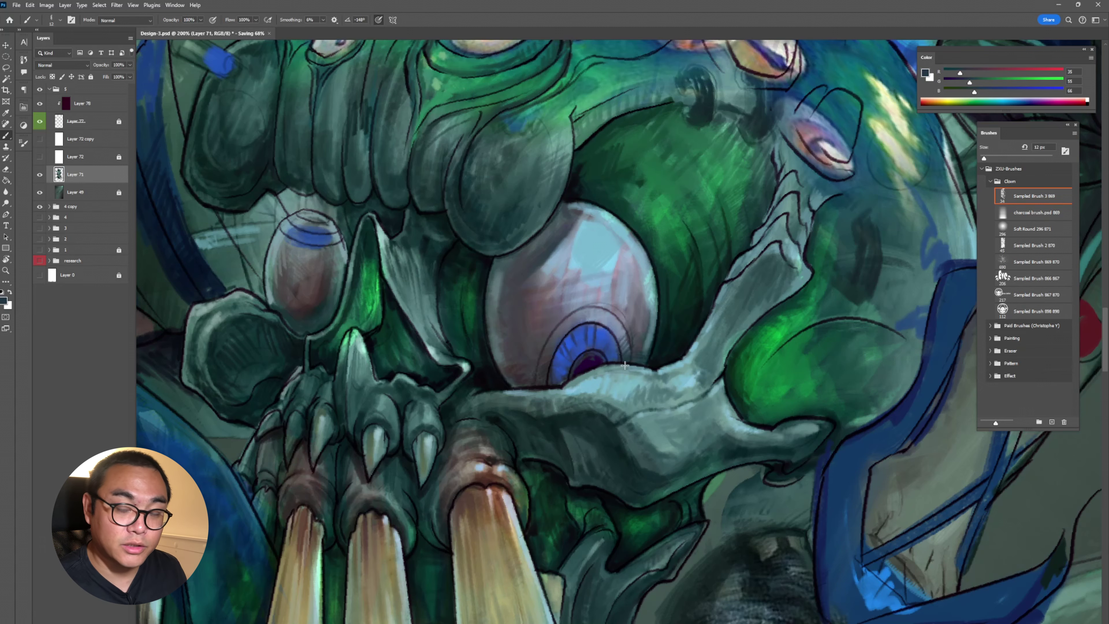
left_click(656, 301, "alt")
mouse_move(656, 302)
left_mouse_down()
mouse_move(643, 361)
mouse_move(628, 230)
left_mouse_up()
key("ctrl+s")
Paint a dark purple shadow on the large eyeball's upper edge beneath the brow fold and save the document.
left_click(557, 236, "alt")
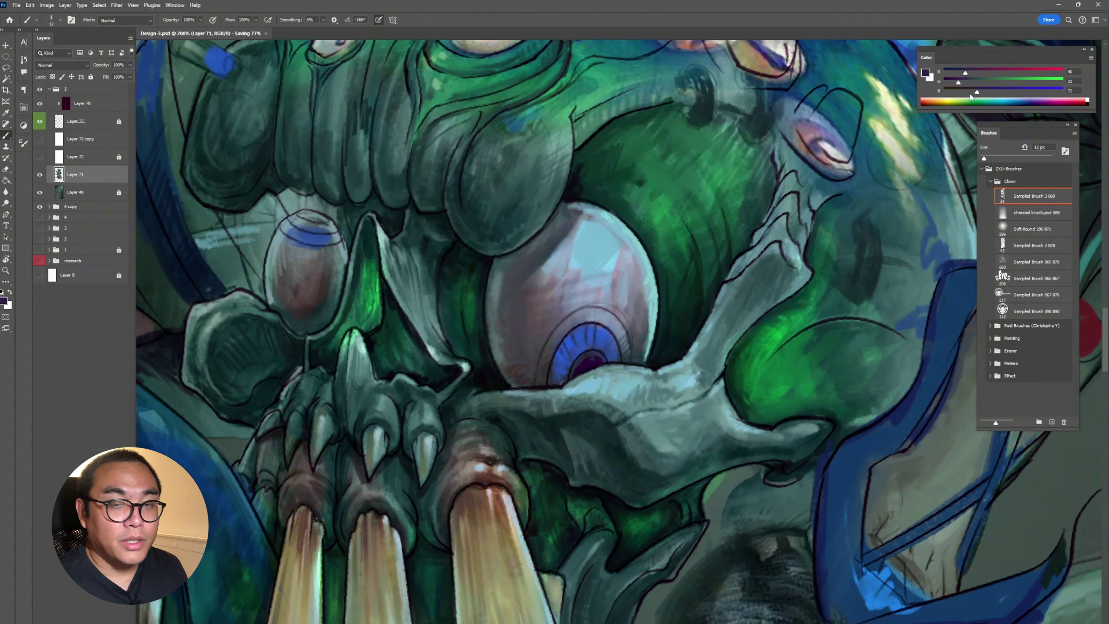
left_click_drag(560, 221, 544, 258)
mouse_move(566, 216)
left_mouse_down()
mouse_move(553, 251)
mouse_move(535, 254)
left_mouse_up()
key("ctrl+s")
Darken the bone edge between the nose cavity and large eye, and touch up the brow folds above with sampled grey-teal.
left_click(431, 278, "alt")
left_click(441, 266, "alt")
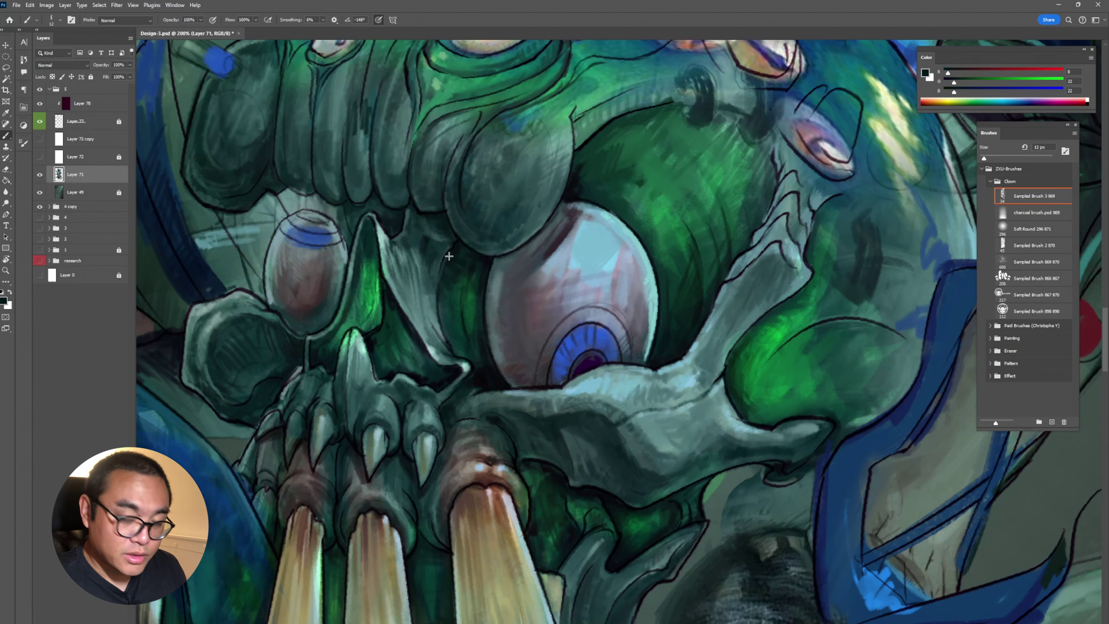
left_click_drag(445, 253, 436, 297)
left_click(426, 146, "alt")
left_click_drag(417, 149, 411, 166)
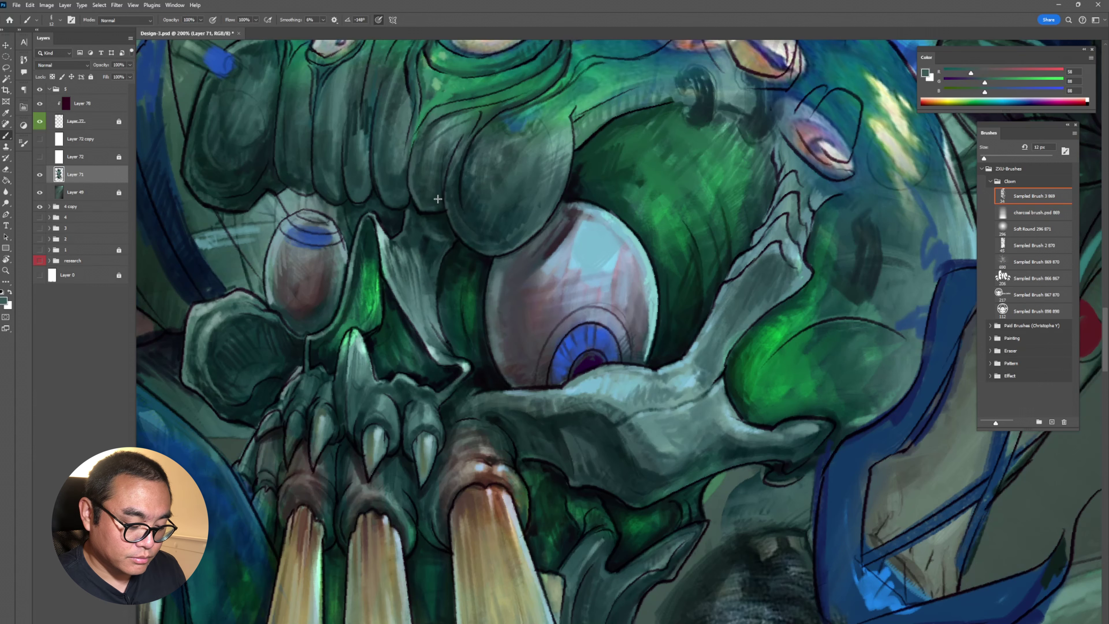
Add sampled pale grey-green highlights to the small clawed knuckles above the upper teeth.
left_click_drag(401, 319, 454, 271)
left_click(377, 361, "alt")
mouse_move(359, 366)
left_mouse_down()
mouse_move(359, 409)
mouse_move(345, 374)
left_mouse_up()
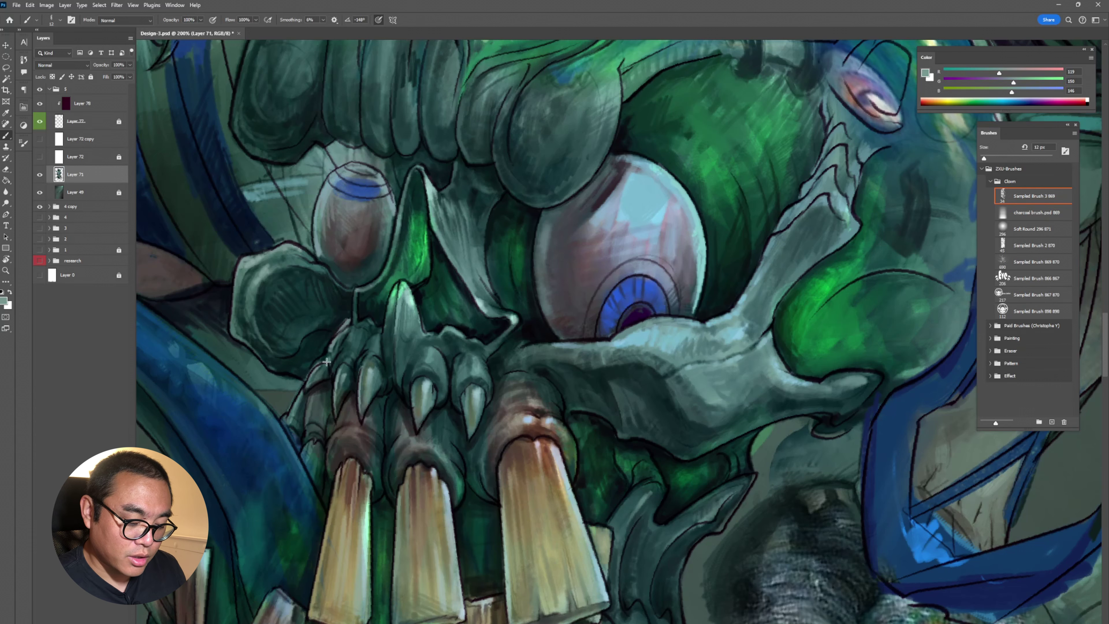
left_click(285, 380, "alt")
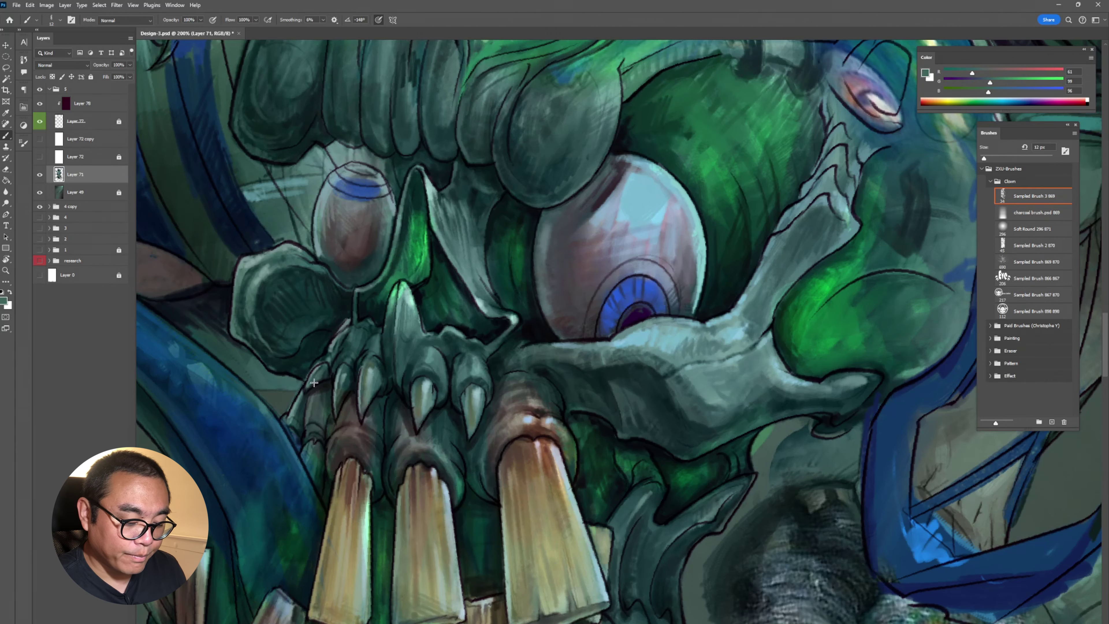
Shade the gum and root of the widest upper tooth and the middle tooth's root with sampled dark reddish brown.
left_click_drag(521, 433, 530, 314)
left_click(530, 315, "alt")
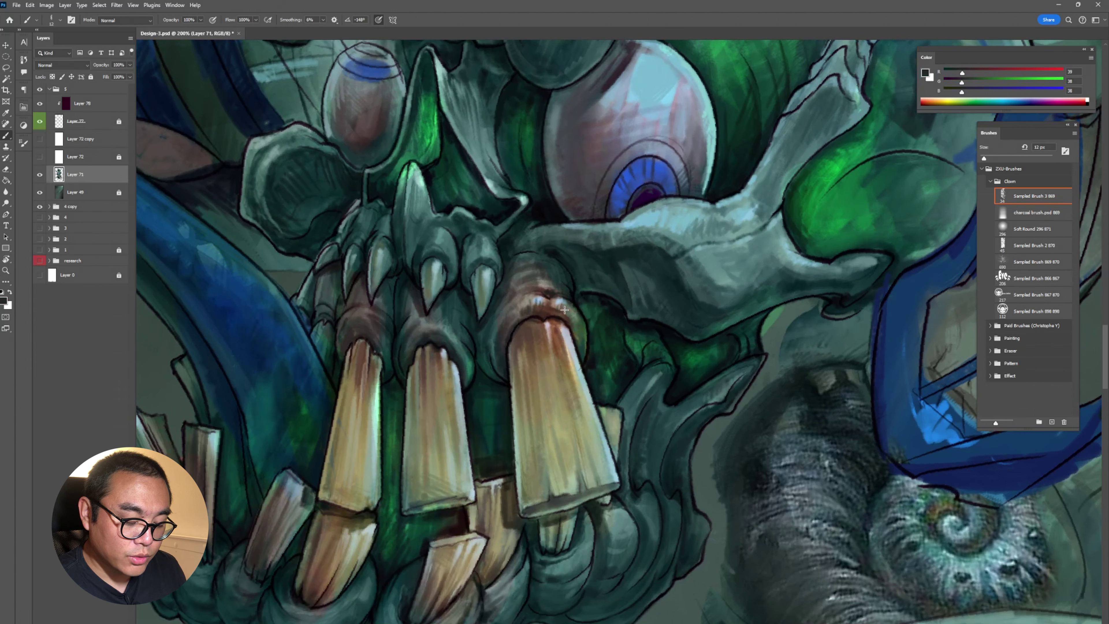
left_click(543, 321, "alt")
left_click(545, 307, "alt")
mouse_move(538, 323)
left_mouse_down()
mouse_move(557, 368)
mouse_move(565, 350)
mouse_move(574, 373)
left_mouse_up()
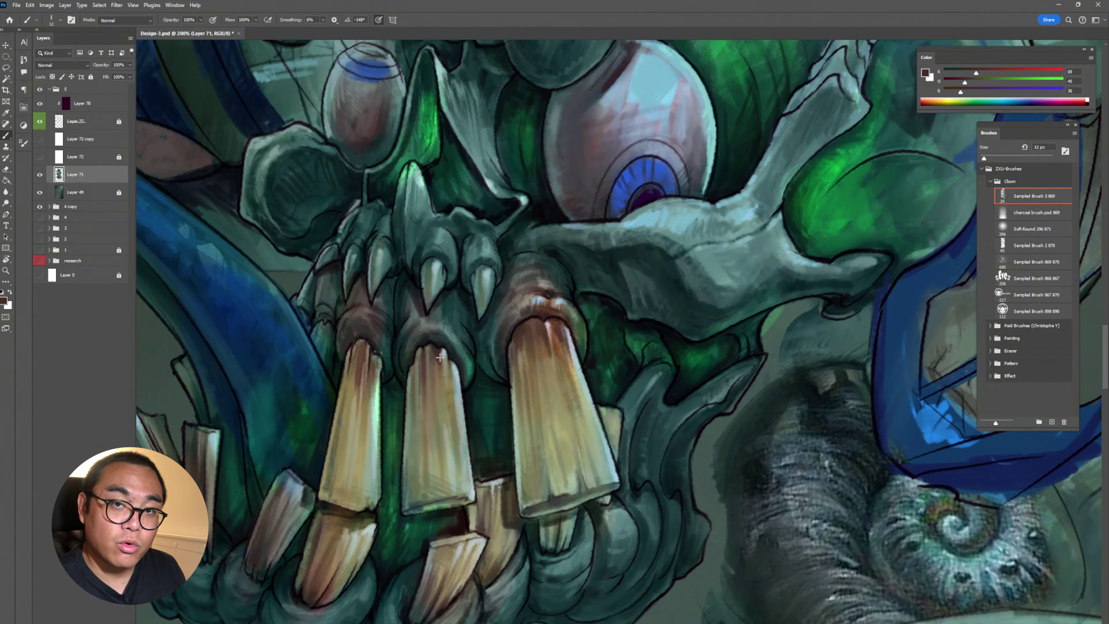
left_click_drag(440, 358, 443, 384)
left_click_drag(443, 384, 534, 262)
Refine the thin outer lower teeth beside the blue tusk with sampled grey highlights and edge strokes.
left_click(306, 349, "alt")
left_click_drag(349, 372, 366, 458)
left_click(280, 306, "alt")
mouse_move(279, 306)
left_mouse_down()
mouse_move(286, 413)
mouse_move(291, 338)
left_mouse_up()
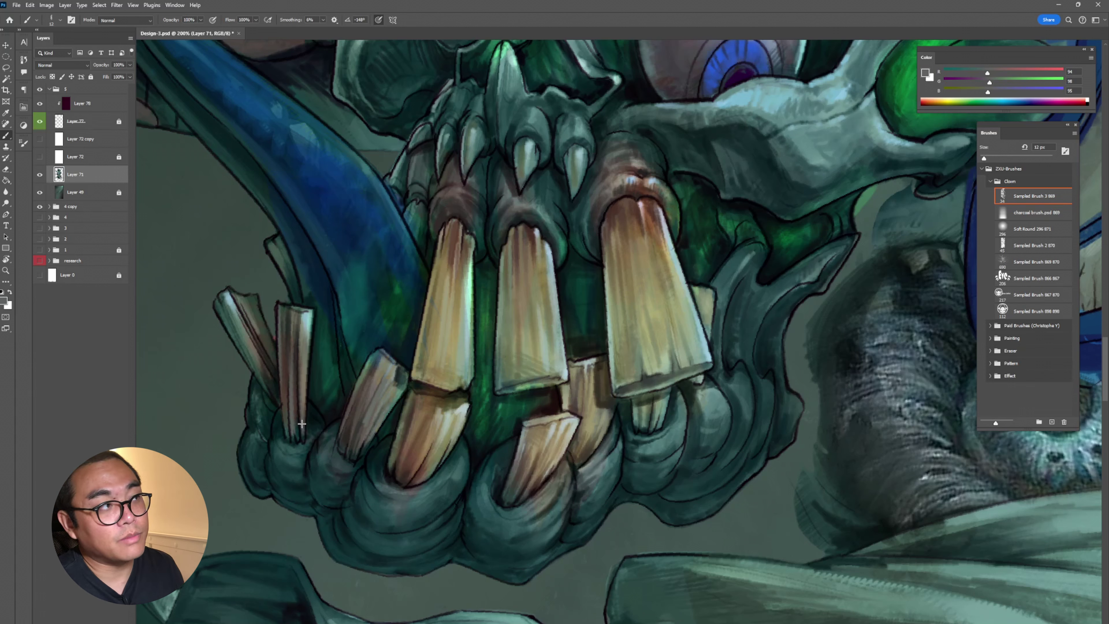
left_click_drag(302, 423, 301, 394)
mouse_move(216, 306)
left_mouse_down()
mouse_move(232, 345)
mouse_move(253, 291)
left_mouse_up()
left_click(236, 324, "alt")
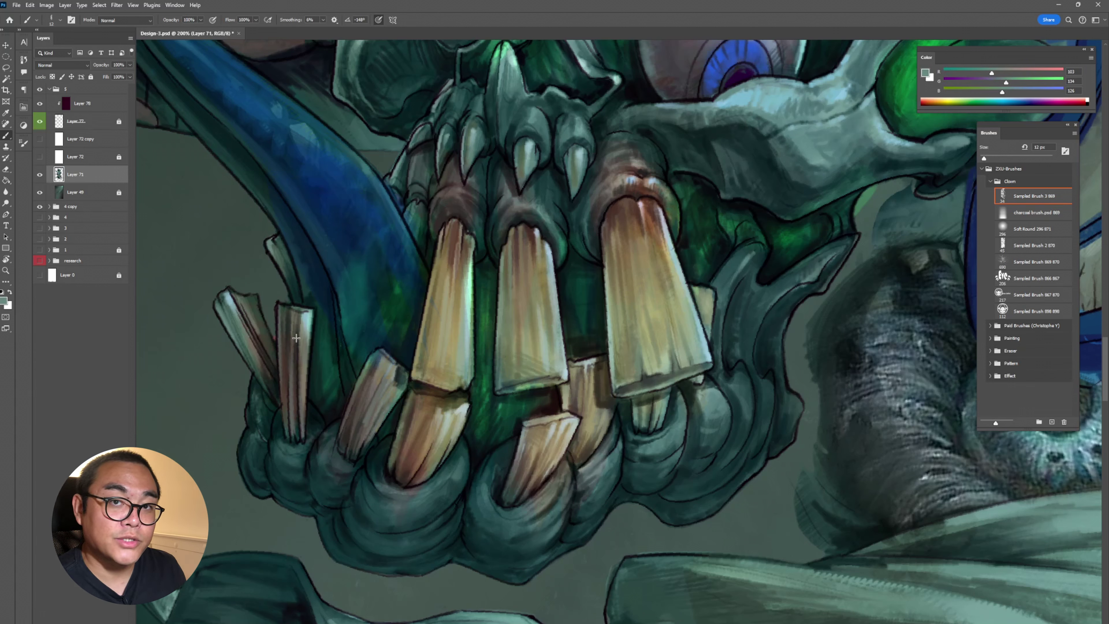
Darken the blue tusk's base and the gap behind the lower teeth with sampled dark blue-teal, and save the document.
left_click(256, 437, "alt")
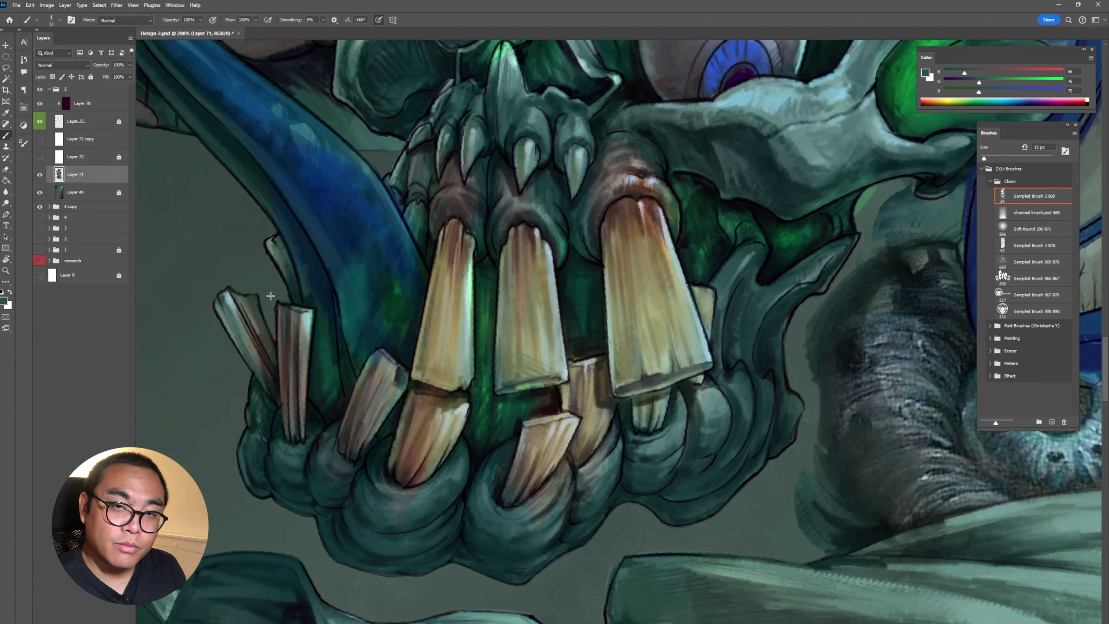
left_click(354, 481, "alt")
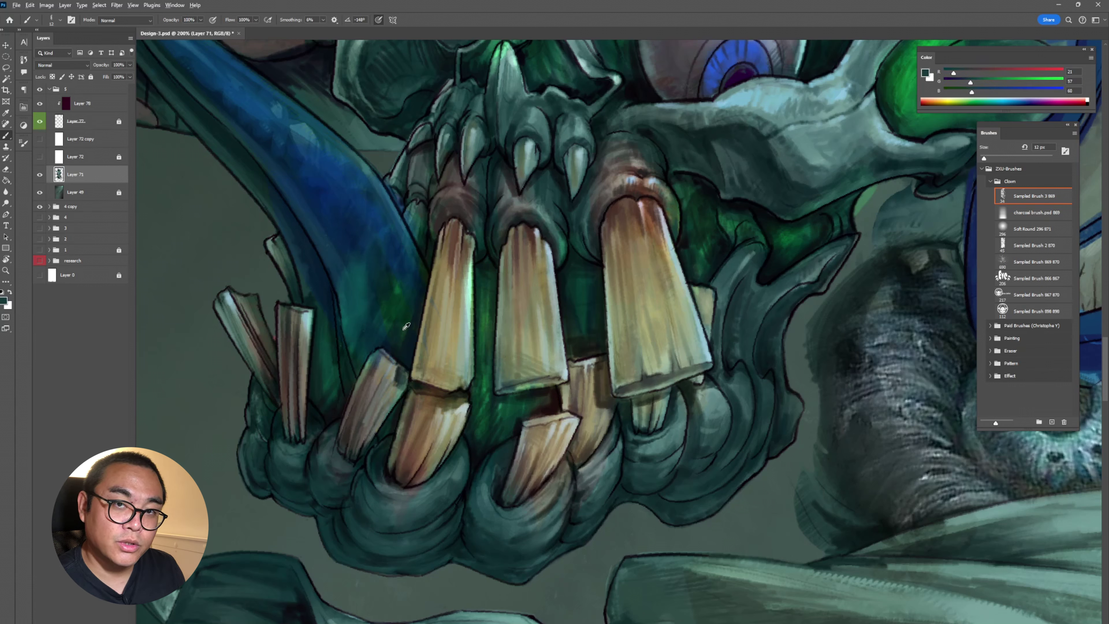
left_click(400, 401, "alt")
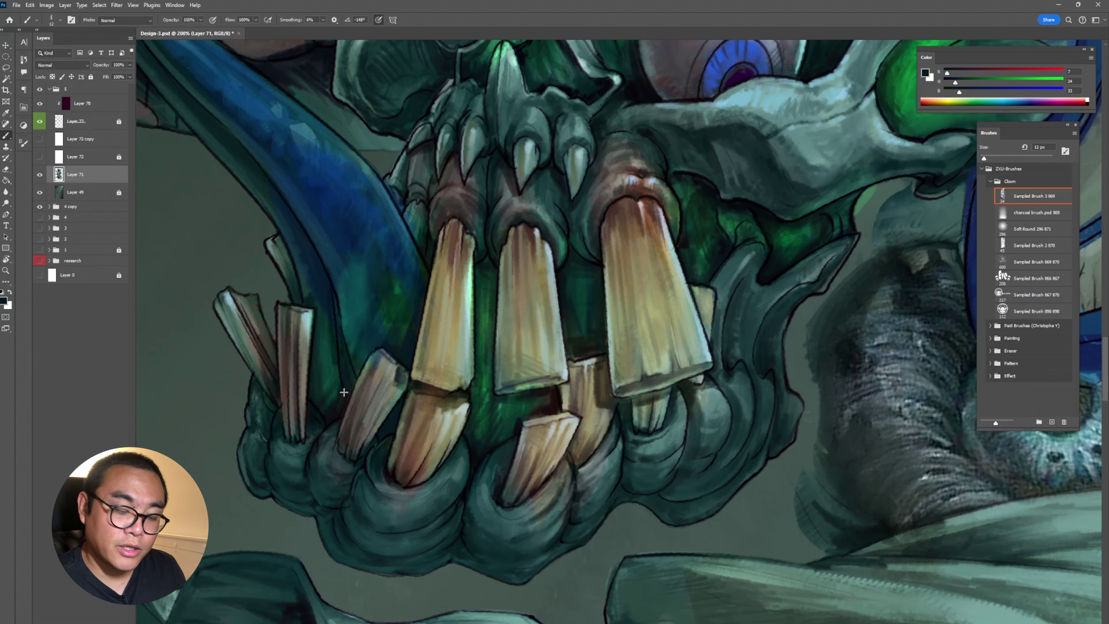
left_click_drag(331, 379, 326, 410)
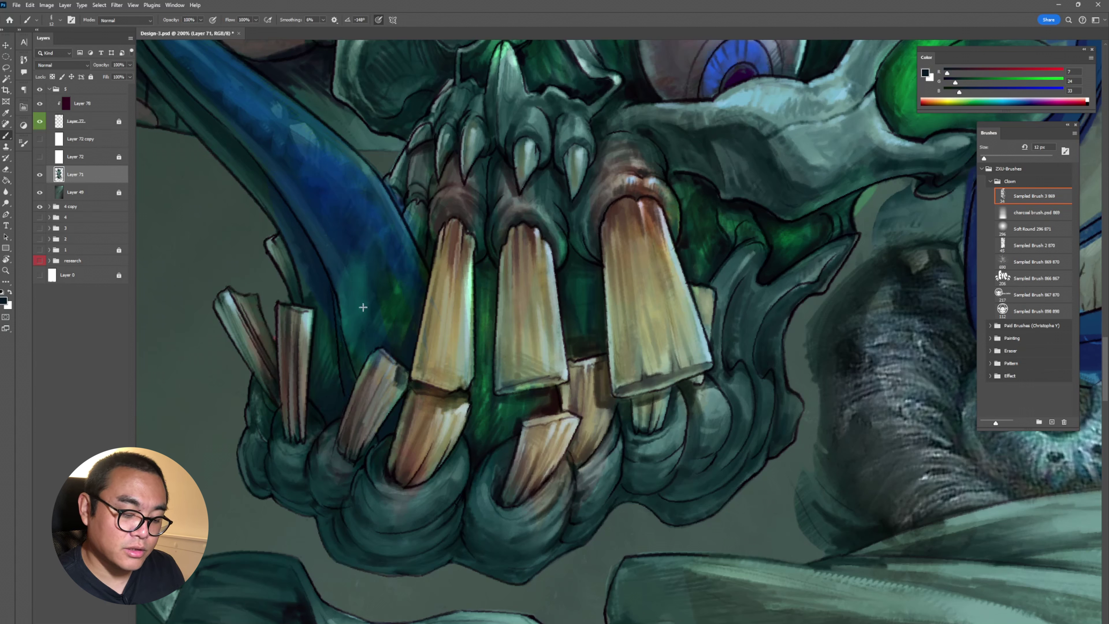
left_click(349, 238, "alt")
left_click_drag(355, 258, 381, 335)
key("ctrl+s")
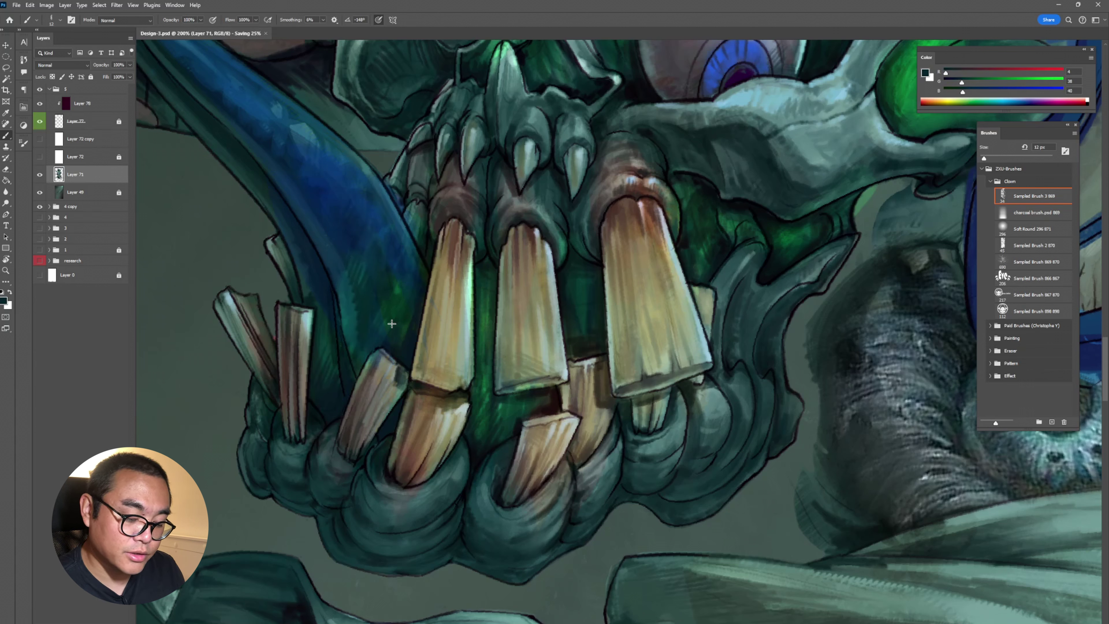
Mix a near-black colour, deepen the gap beside the short lower tooth beneath the widest upper tooth, and save the document.
left_click(604, 476, "alt")
left_click(626, 413, "alt")
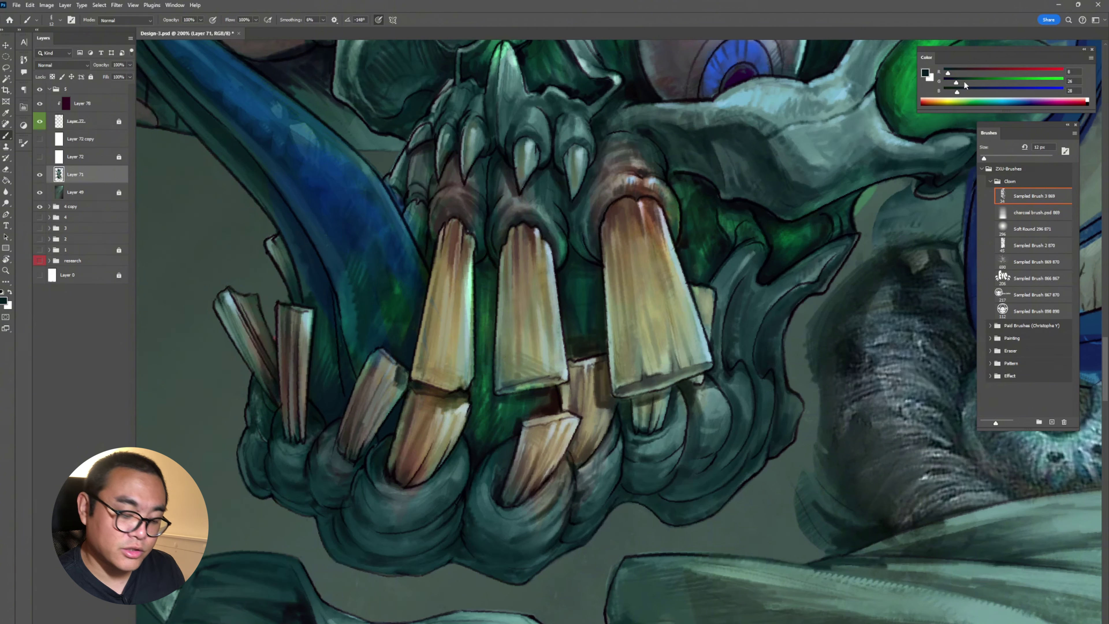
left_click_drag(963, 82, 947, 82)
left_click_drag(957, 91, 948, 91)
left_click_drag(627, 428, 624, 402)
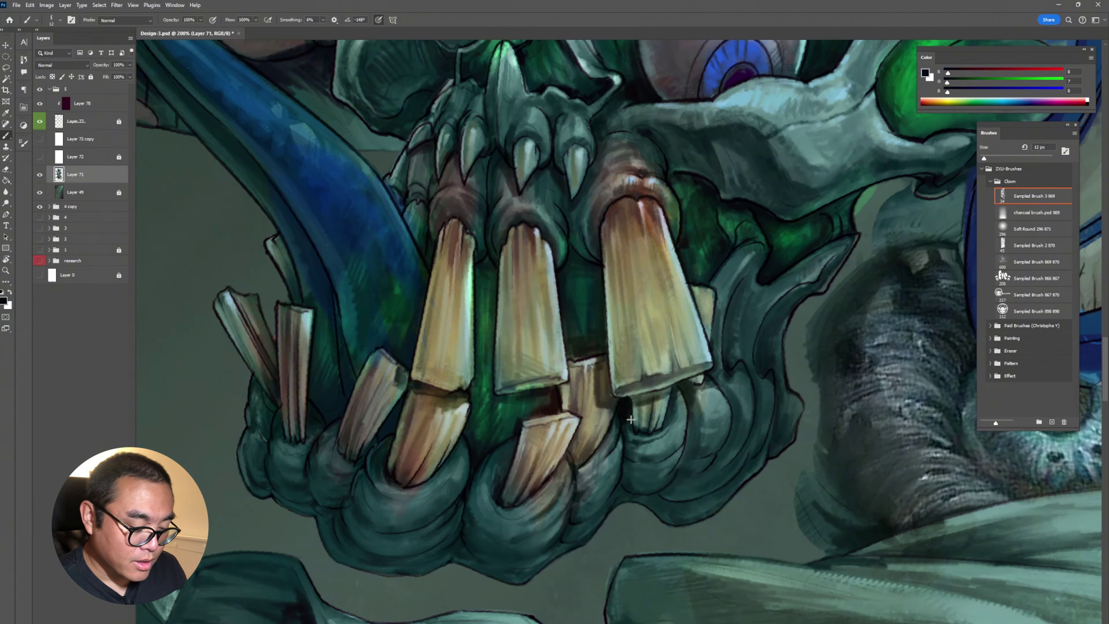
key("ctrl+s")
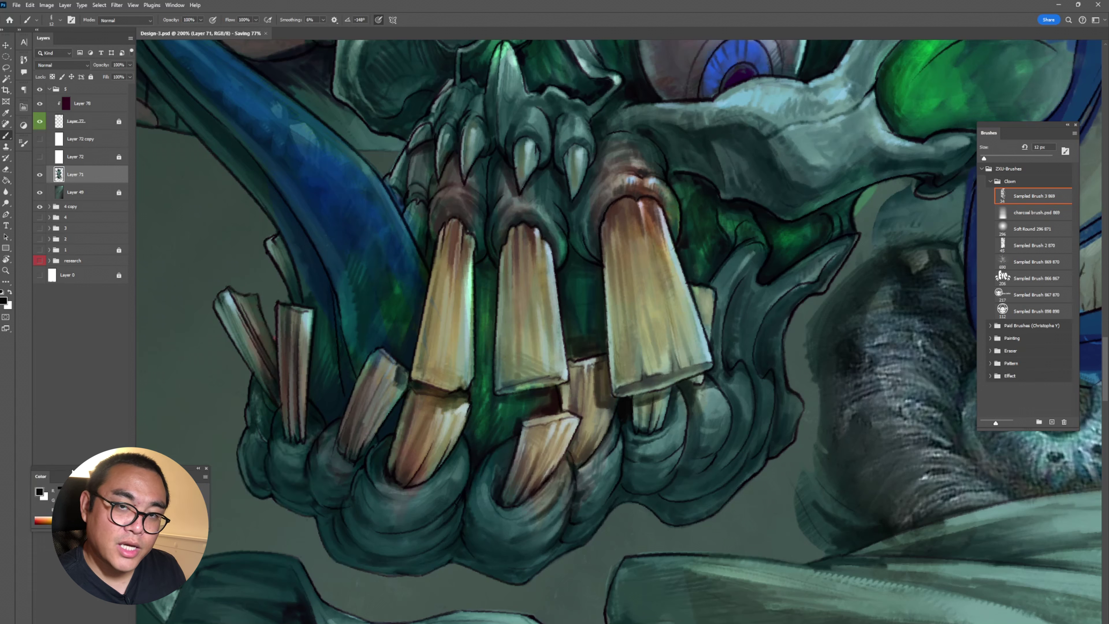
Touch up the cheekbone's hooked tip with sampled teal, clean the edge beneath it with the Eraser, and save the document.
mouse_move(646, 467)
left_mouse_down()
mouse_move(679, 464)
mouse_move(689, 424)
left_mouse_up()
left_click_drag(730, 361, 738, 325)
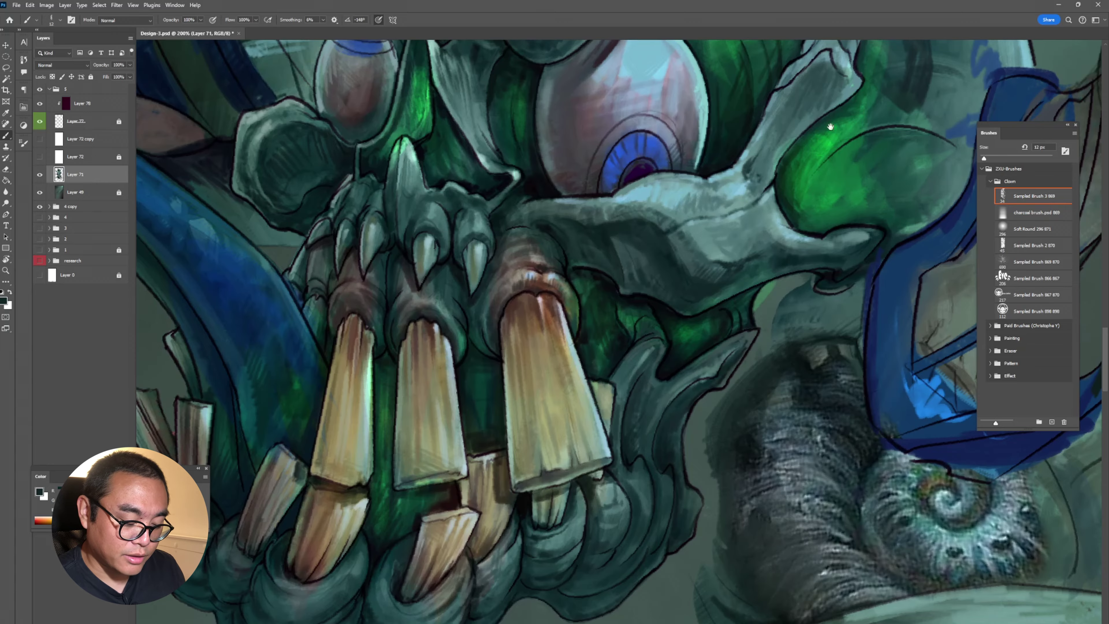
left_click_drag(830, 127, 704, 214)
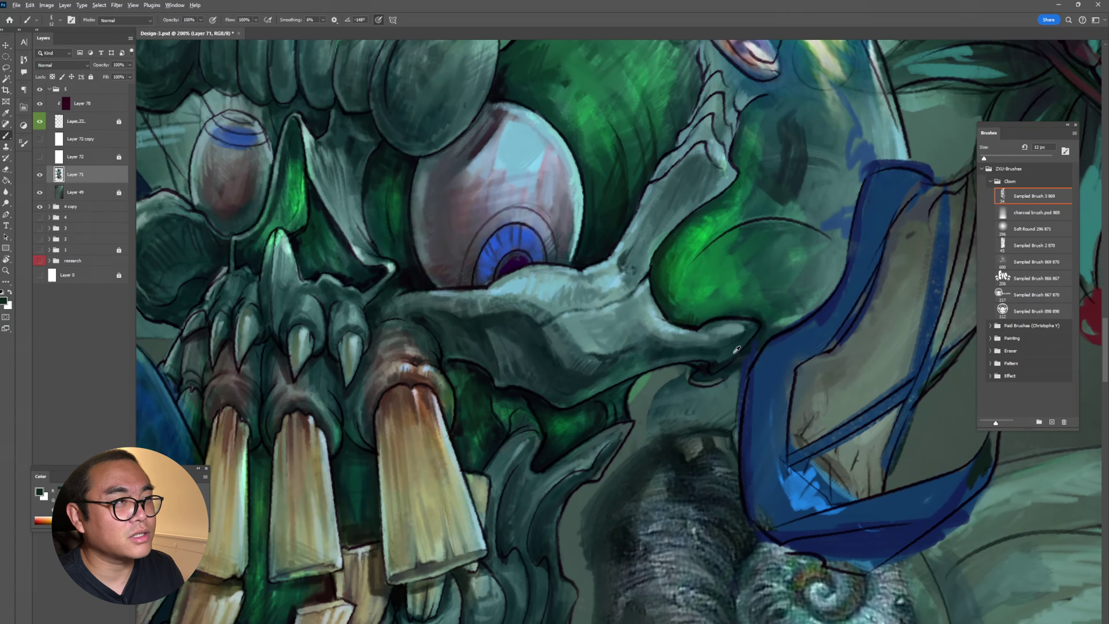
left_click(757, 344, "alt")
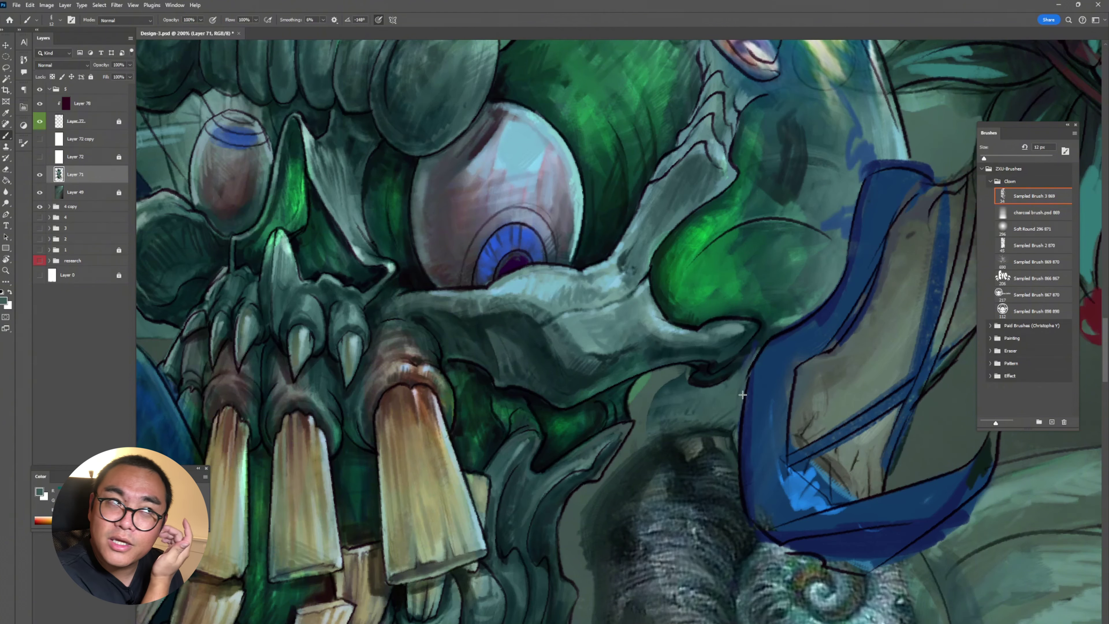
left_click_drag(807, 285, 844, 286)
key("e")
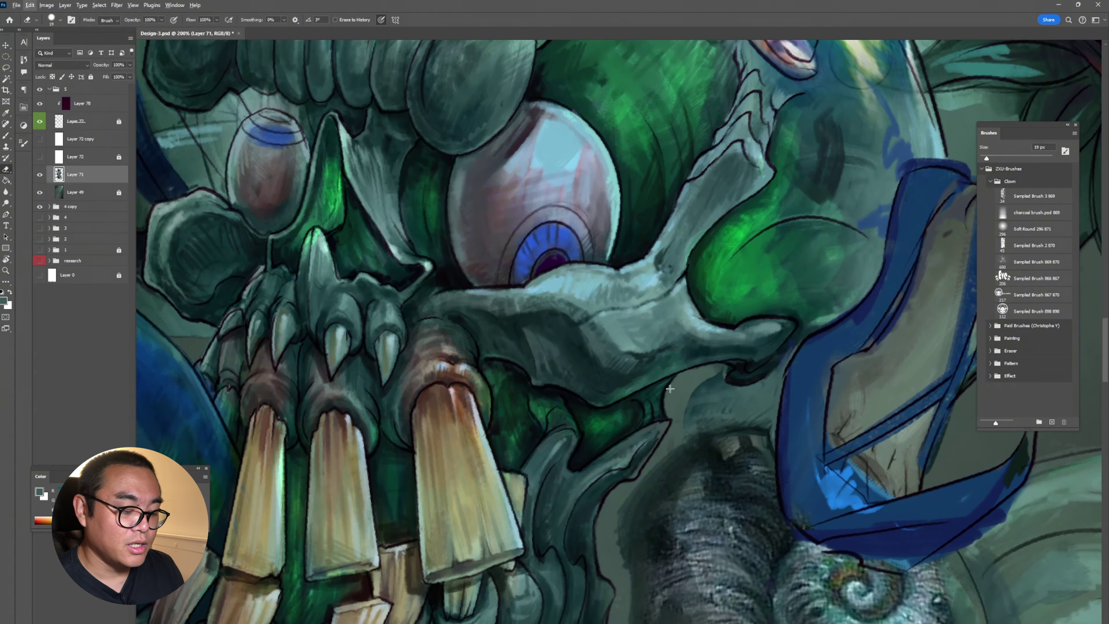
key("b")
key("ctrl+s")
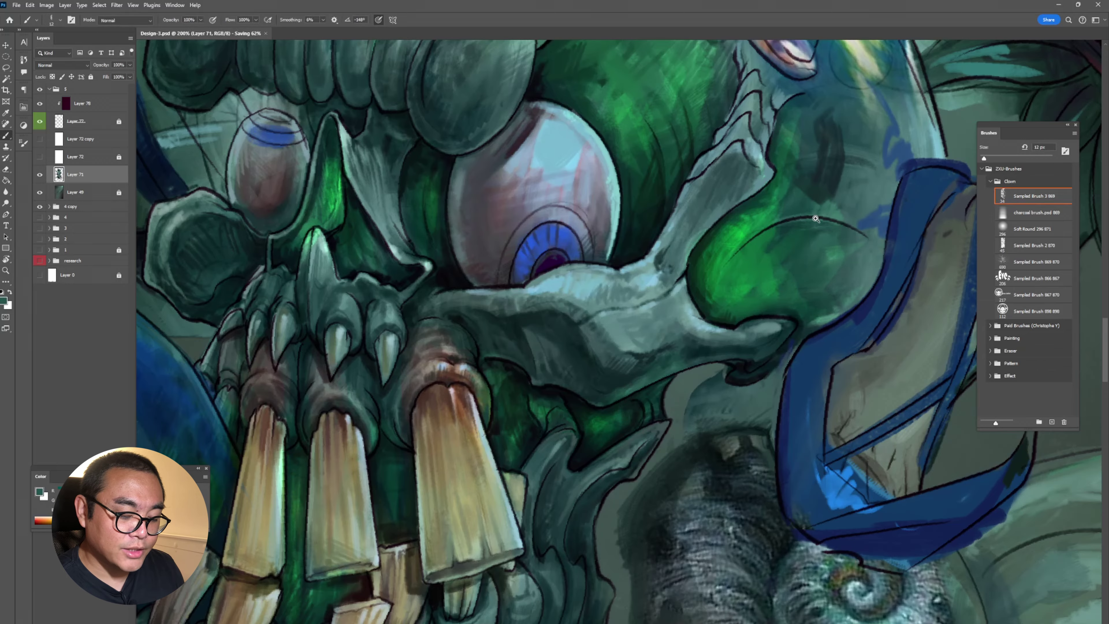
Touch up the large clawed hand with sampled light teal, and erase the blue paint along the strap's upper edge beside the skull.
key("z")
left_click(815, 219, "alt")
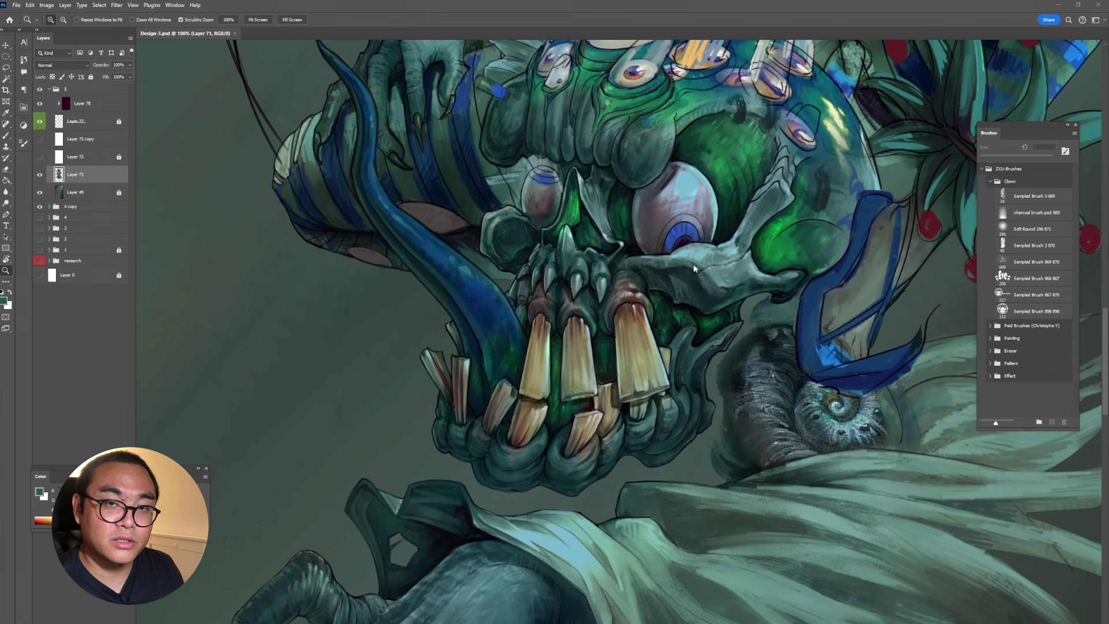
scroll(694, 269, "up", 8)
left_click(473, 196)
left_click(473, 196)
key("b")
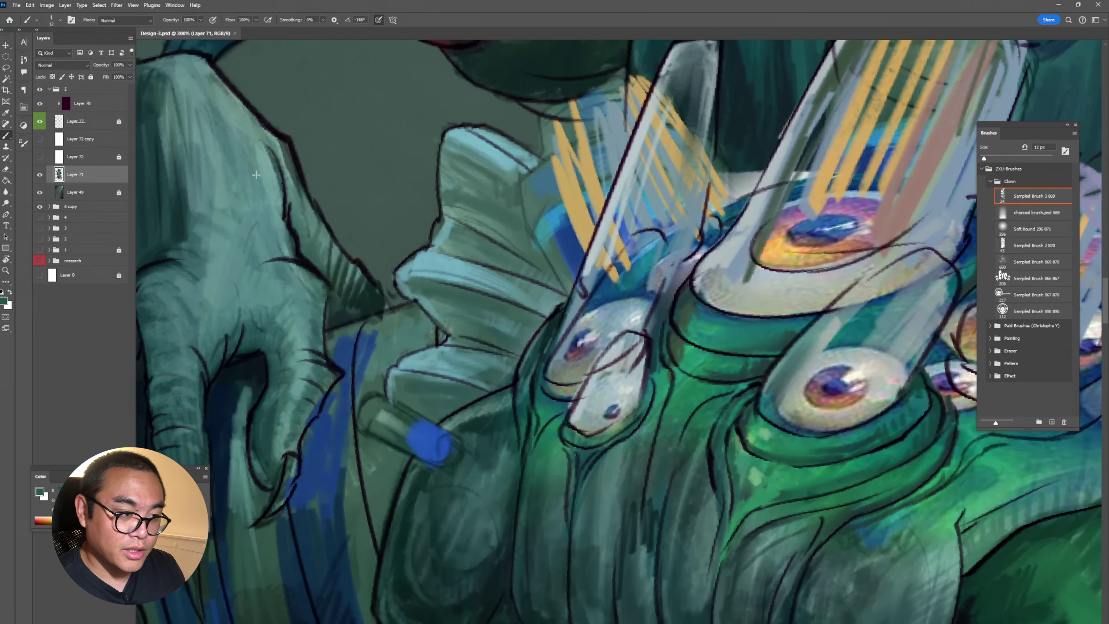
key("shift+b")
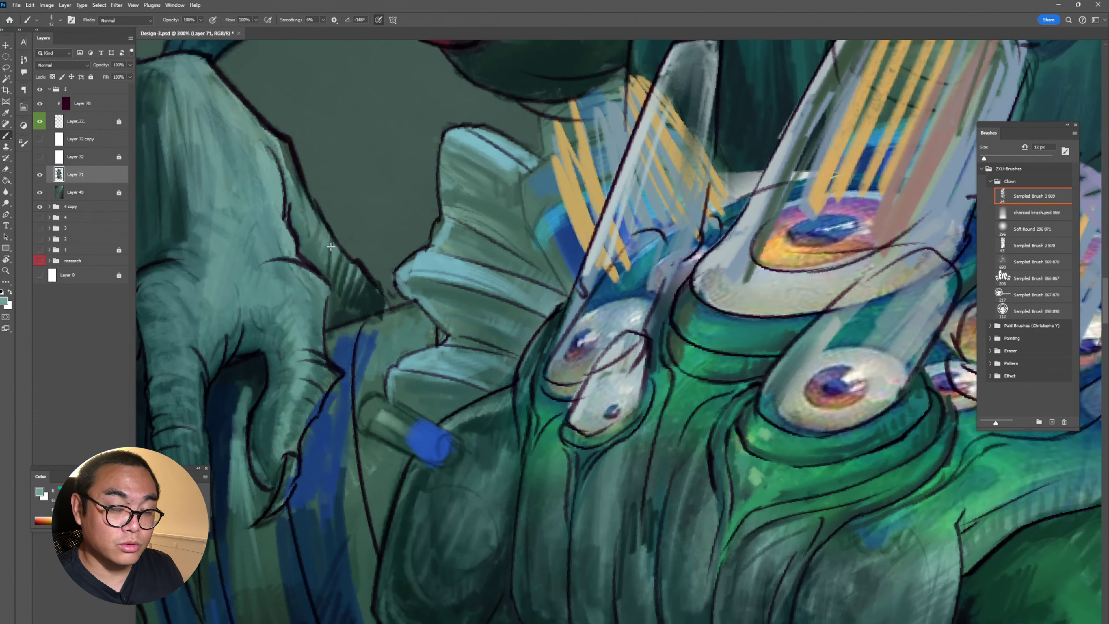
left_click_drag(309, 194, 779, 263)
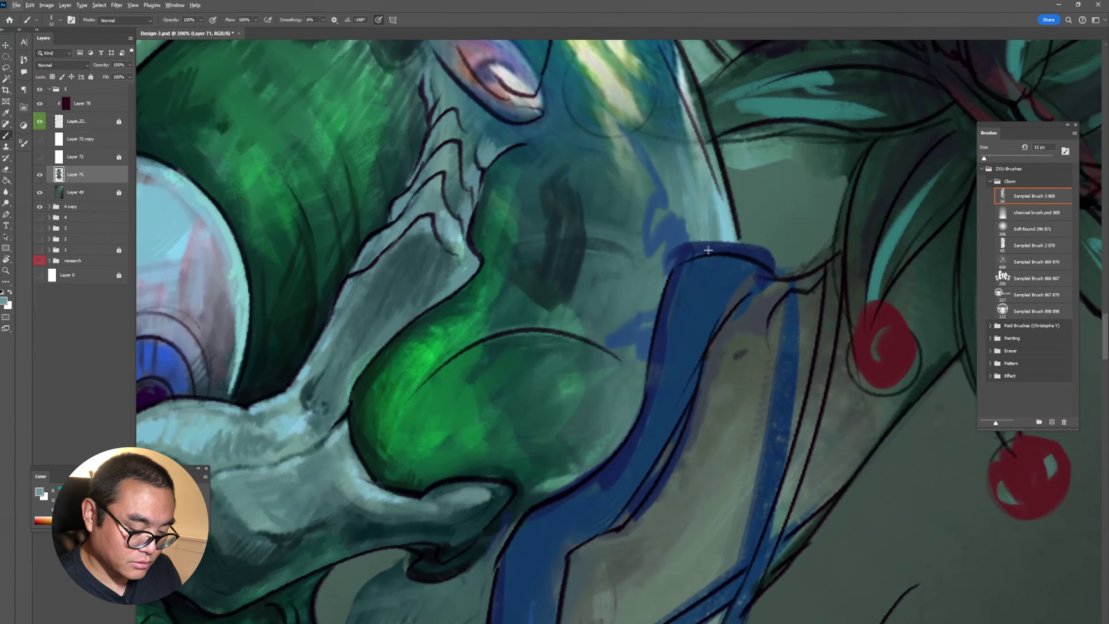
key("e")
key("b")
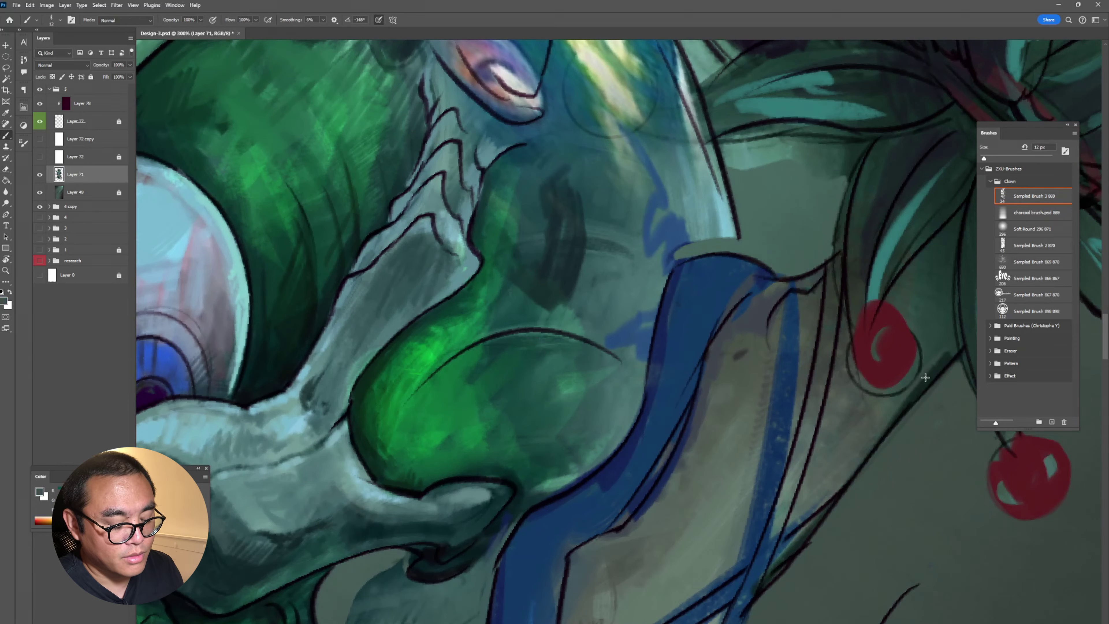
Move the Color panel over the canvas beneath the costume's lower cluster of screaming mouths.
mouse_move(867, 443)
left_mouse_down()
mouse_move(895, 330)
mouse_move(736, 521)
mouse_move(693, 495)
mouse_move(812, 342)
mouse_move(799, 171)
mouse_move(612, 26)
left_mouse_up()
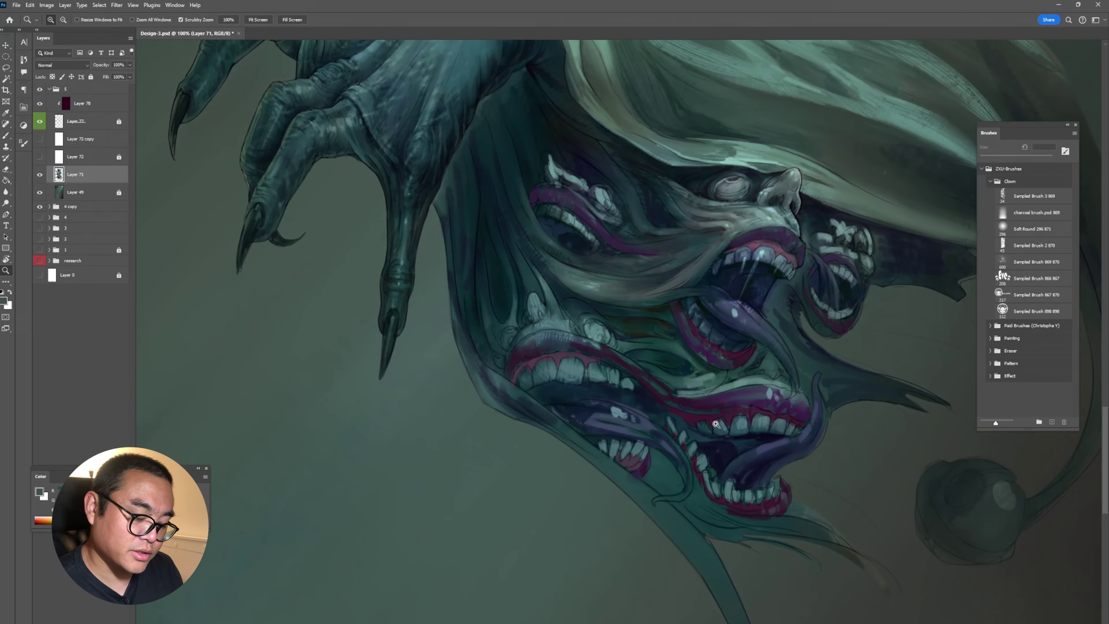
left_click(601, 432)
left_click(602, 433, "alt")
left_click_drag(638, 502, 650, 534)
mouse_move(590, 574)
left_mouse_down()
mouse_move(651, 561)
mouse_move(656, 488)
left_mouse_up()
left_click_drag(41, 476, 268, 512)
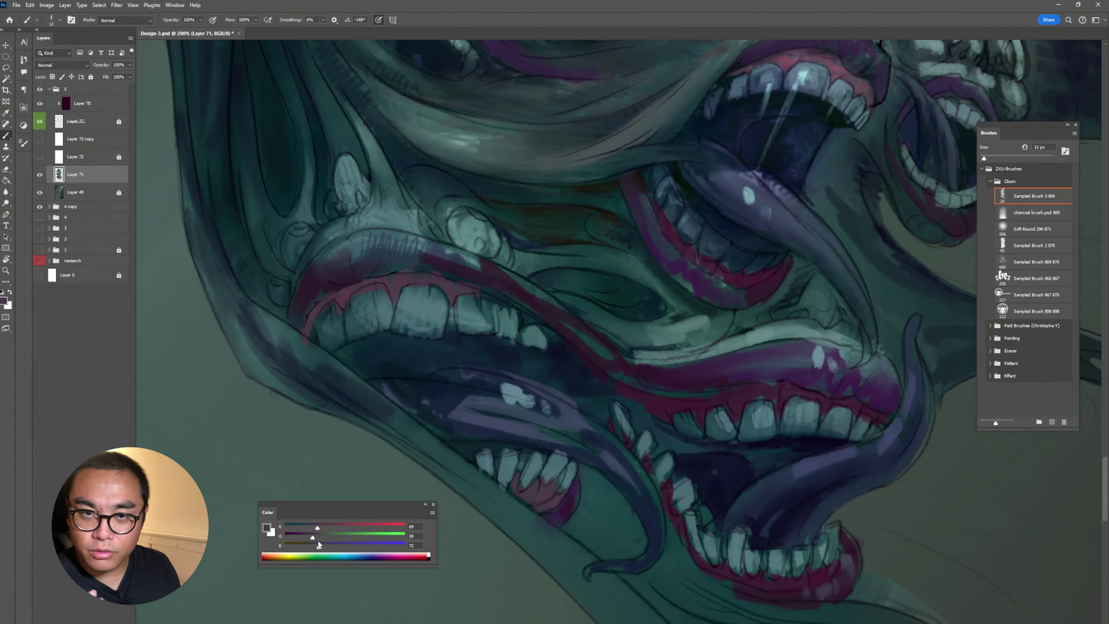
Darken the pointed tongue tip and add wrinkle strokes to the purple upper lip beneath it with sampled dark purple and near-black blue.
left_click(546, 494, "alt")
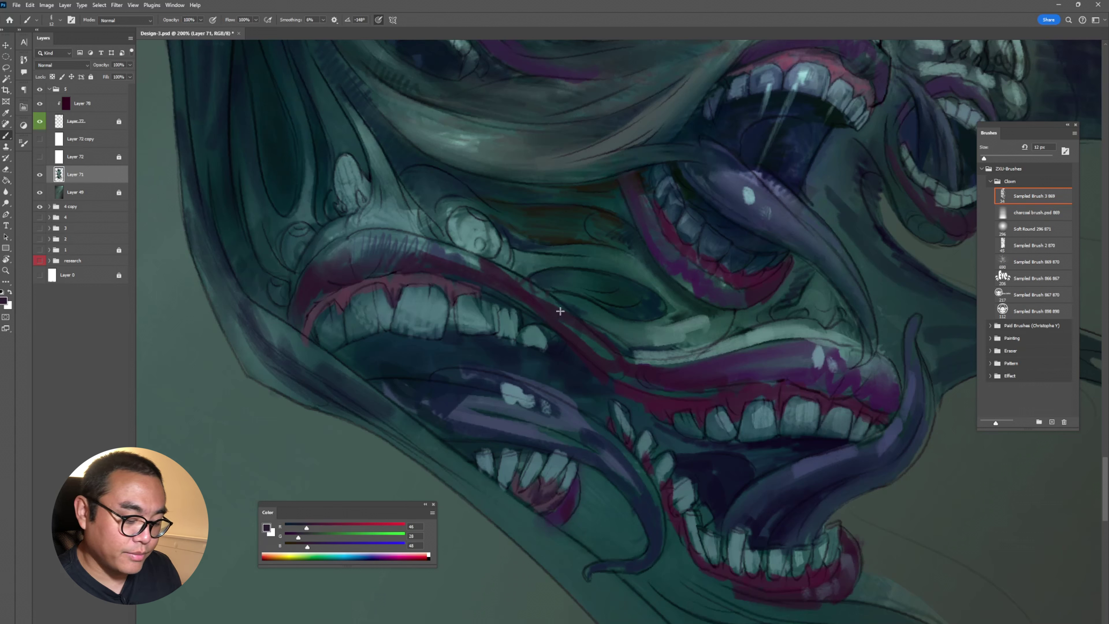
mouse_move(755, 368)
left_mouse_down()
mouse_move(856, 356)
mouse_move(894, 397)
mouse_move(870, 333)
left_mouse_up()
left_click(864, 370, "alt")
left_click(864, 370, "alt")
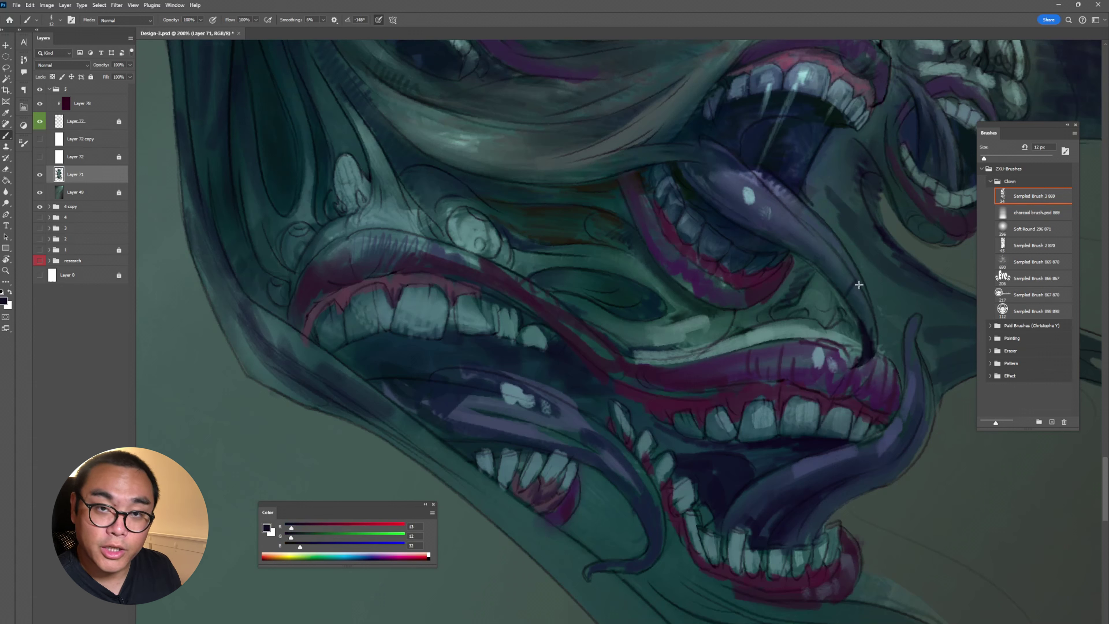
mouse_move(858, 285)
left_mouse_down()
mouse_move(871, 345)
mouse_move(922, 392)
left_mouse_up()
Rotate the canvas and shade the skin folds beneath the curled-tongue mouth's lower lip with sampled dark teal.
left_click(877, 464, "alt")
key("shift+b")
key("r")
mouse_move(924, 385)
left_mouse_down()
mouse_move(844, 329)
mouse_move(872, 280)
mouse_move(965, 181)
left_mouse_up()
key("shift+b")
left_click_drag(776, 387, 677, 423)
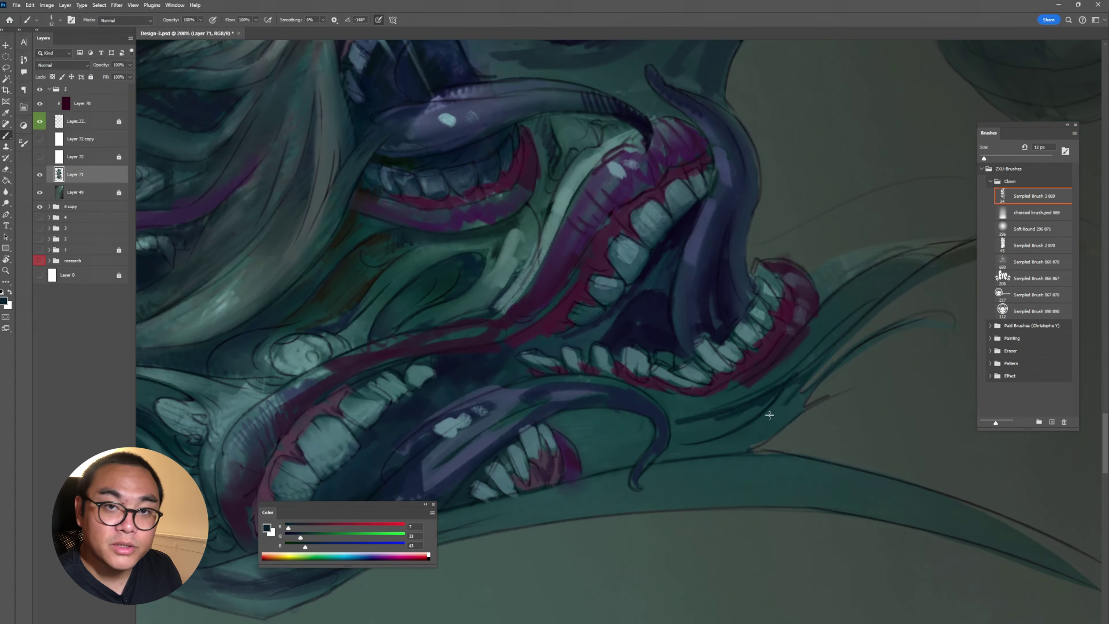
left_click_drag(821, 362, 756, 422)
left_click_drag(669, 456, 734, 435)
Blend the dark folds beneath the curled-tongue mouth's lower lip and highlight the skin there with sampled lighter teal.
key("shift+b")
key("shift+b")
key("shift+b")
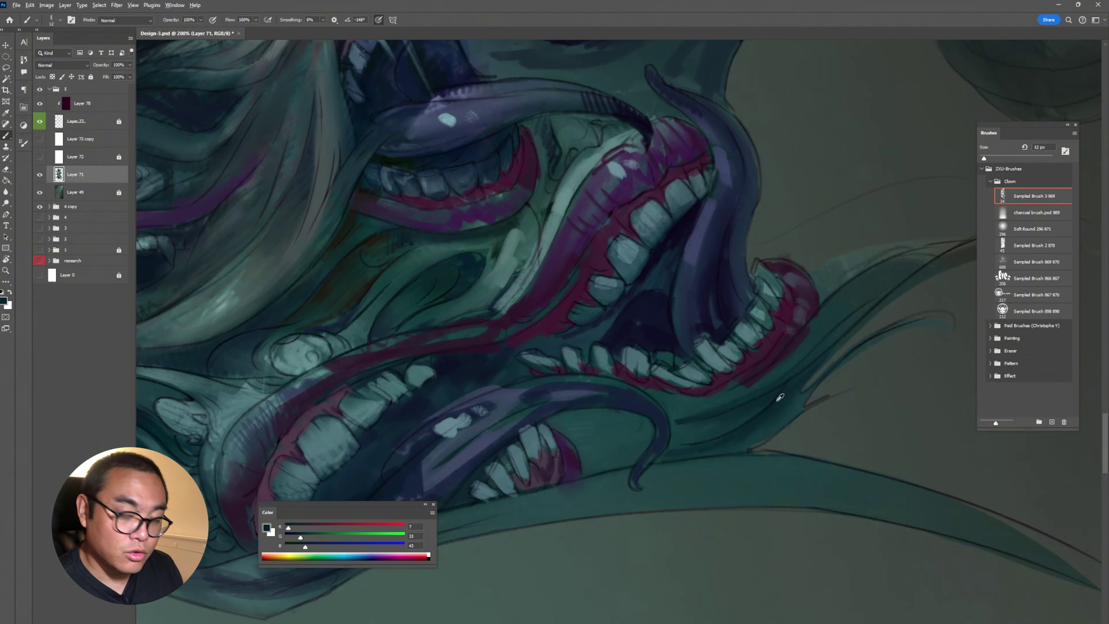
key("shift+b")
left_click(787, 334, "alt")
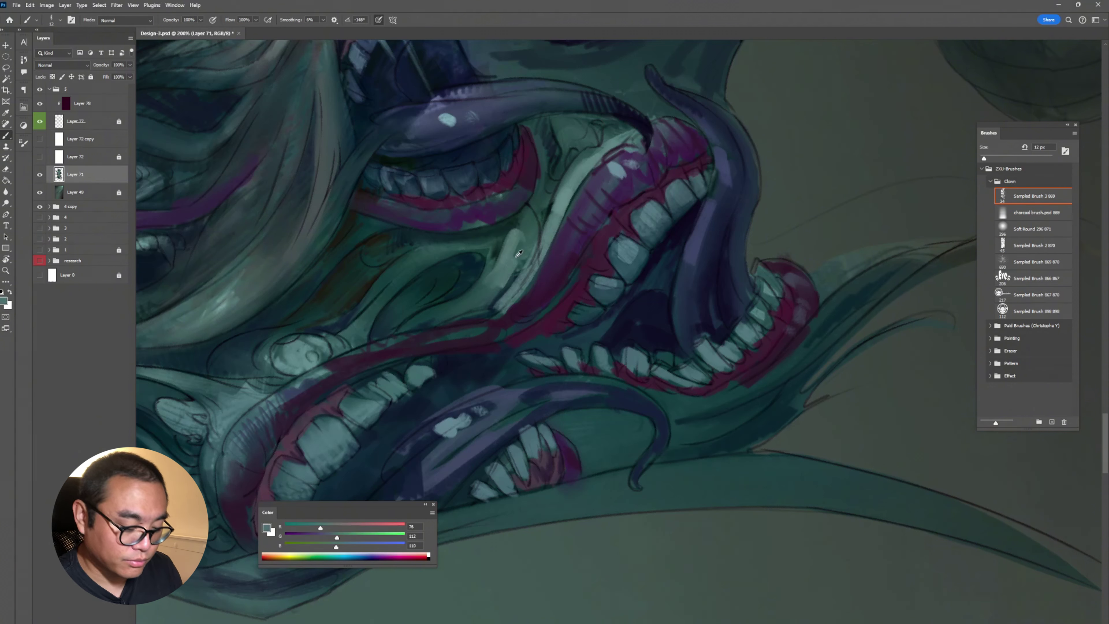
Mix a near-black blue and deepen the interior of the lowest mouth between its upper teeth and tongue.
left_click_drag(300, 537, 292, 538)
left_click_drag(510, 129, 476, 145)
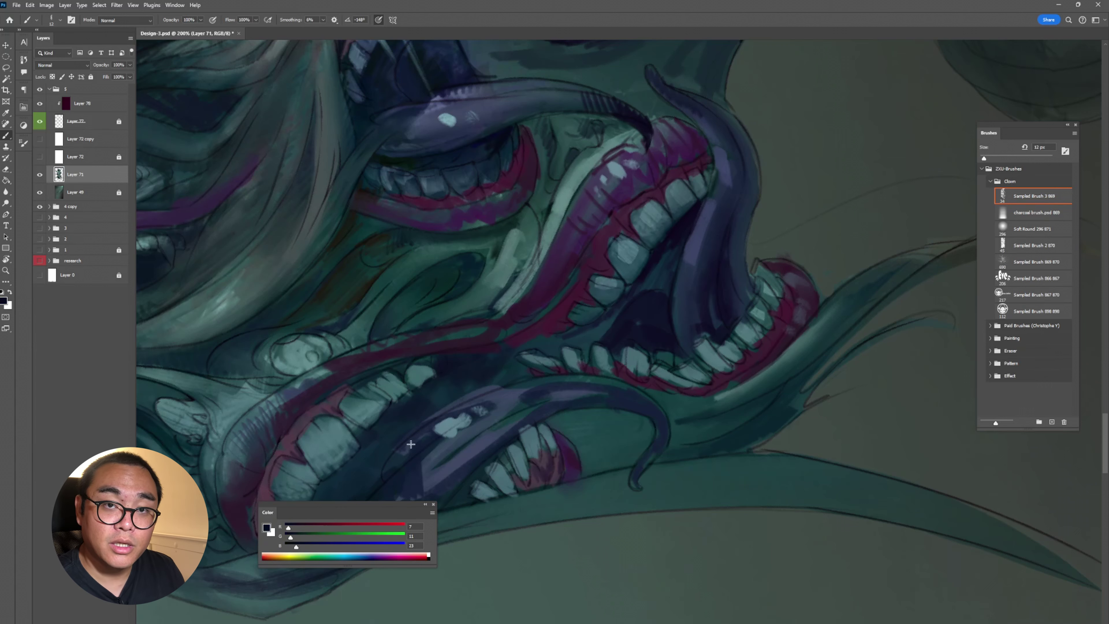
left_click_drag(418, 438, 408, 458)
mouse_move(369, 489)
left_mouse_down()
mouse_move(471, 321)
mouse_move(452, 345)
mouse_move(448, 336)
mouse_move(396, 372)
mouse_move(409, 389)
left_mouse_up()
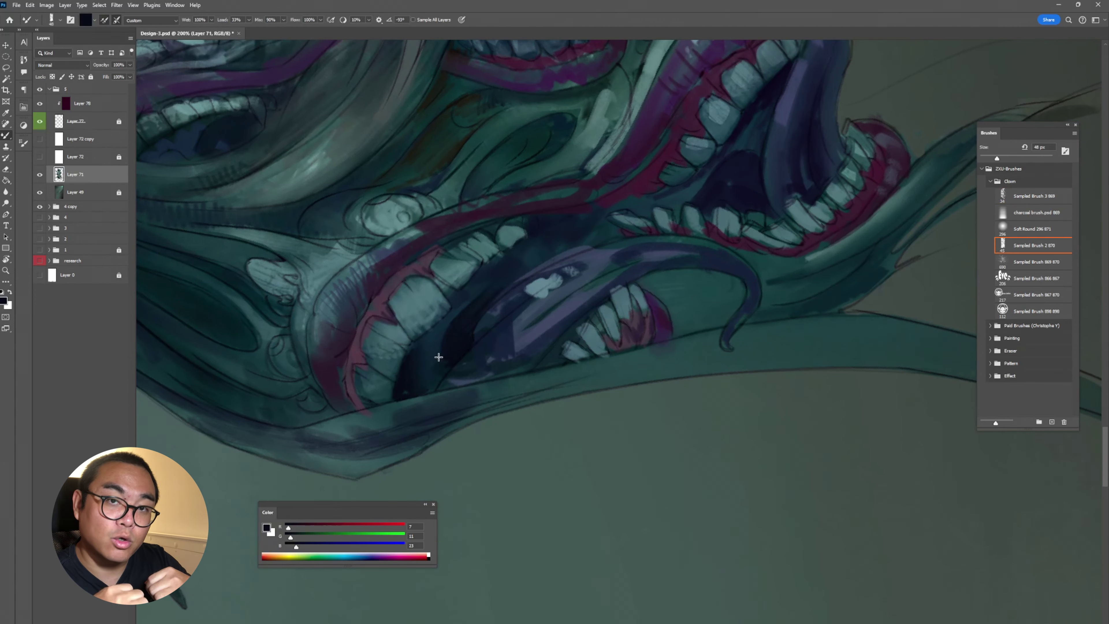
Refine the lowest mouth's large upper teeth with sampled grey-blue hatching and dark blue strokes along their edges and gaps.
left_click(423, 295, "alt")
left_click_drag(445, 313, 415, 335)
left_click_drag(387, 372, 398, 354)
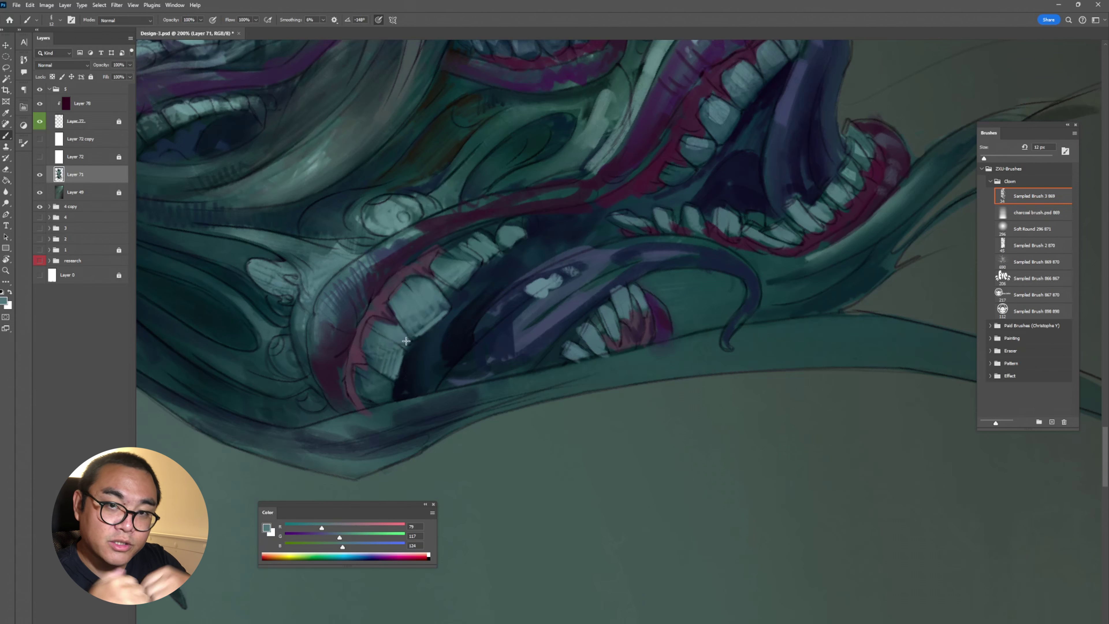
left_click(470, 310, "alt")
left_click_drag(459, 286, 454, 317)
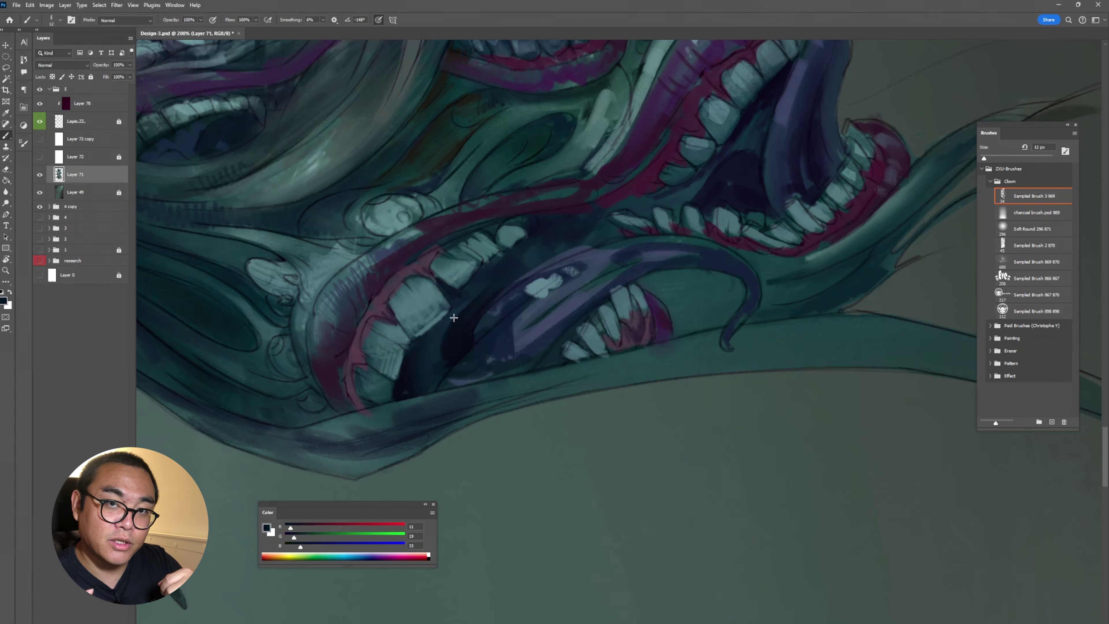
left_click(398, 357, "alt")
left_click_drag(369, 373, 389, 404)
left_click_drag(367, 345, 384, 320)
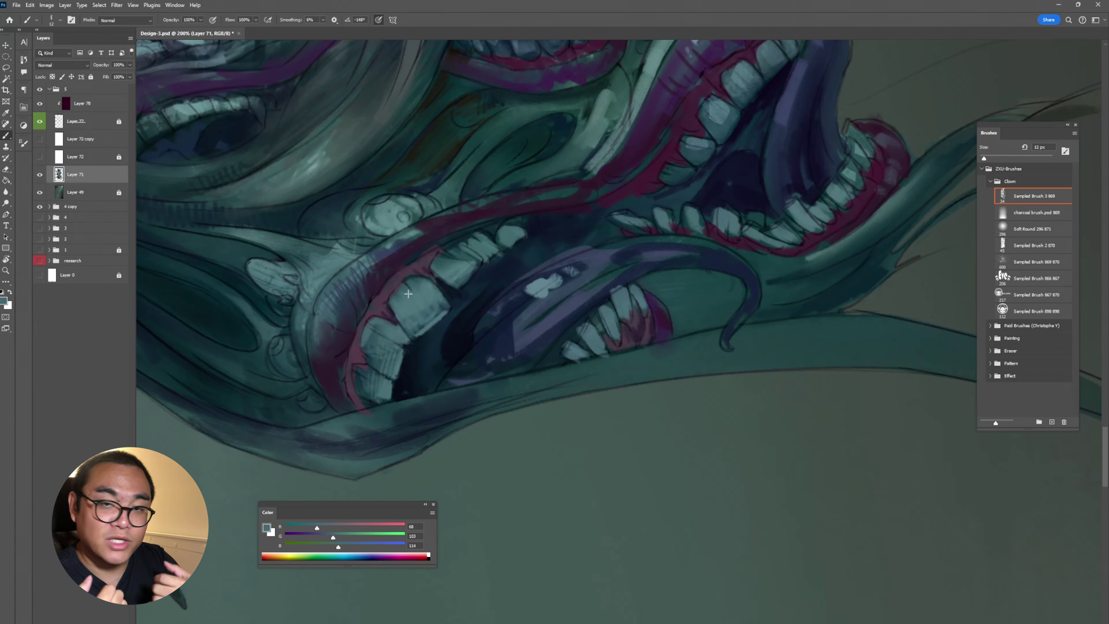
Shade the lowest mouth's upper lip with sampled dark purple hatching and add pale highlights to its curve.
left_click(393, 282, "alt")
mouse_move(321, 306)
left_mouse_down()
mouse_move(369, 251)
mouse_move(402, 248)
mouse_move(447, 217)
mouse_move(523, 206)
left_mouse_up()
left_click_drag(325, 311, 316, 357)
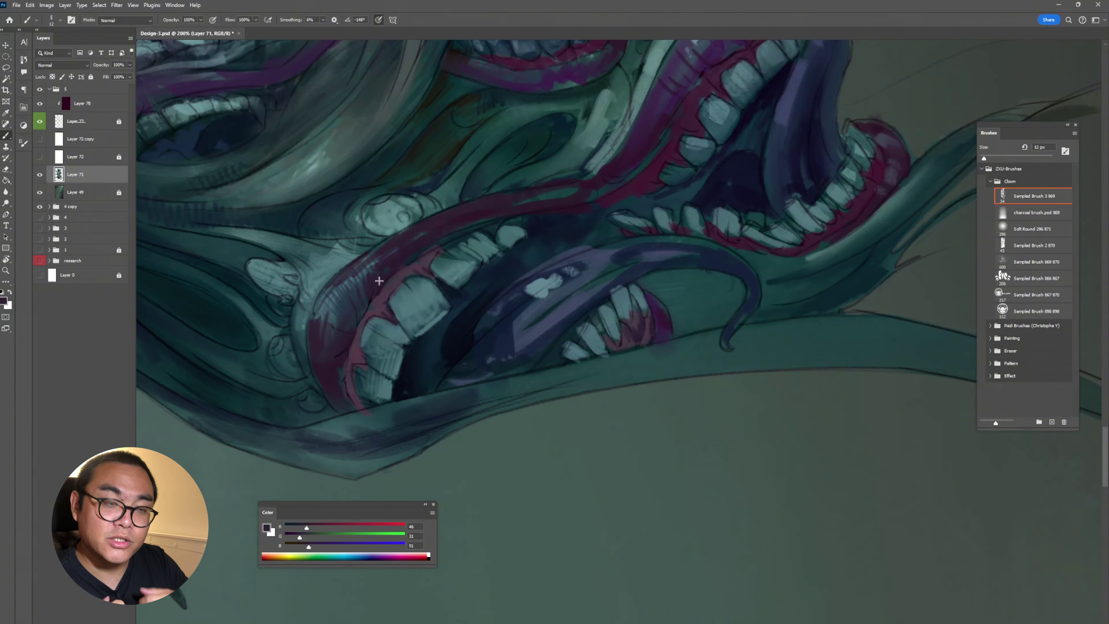
mouse_move(379, 280)
left_mouse_down()
mouse_move(482, 315)
mouse_move(406, 409)
left_mouse_up()
left_click(437, 331, "alt")
left_click(433, 363, "alt")
left_click(469, 283, "alt")
left_click_drag(430, 284, 386, 273)
Paint the brownish-green skin folds above the lowest mouth's lip with sampled muted grey-green strokes.
left_click(443, 180, "alt")
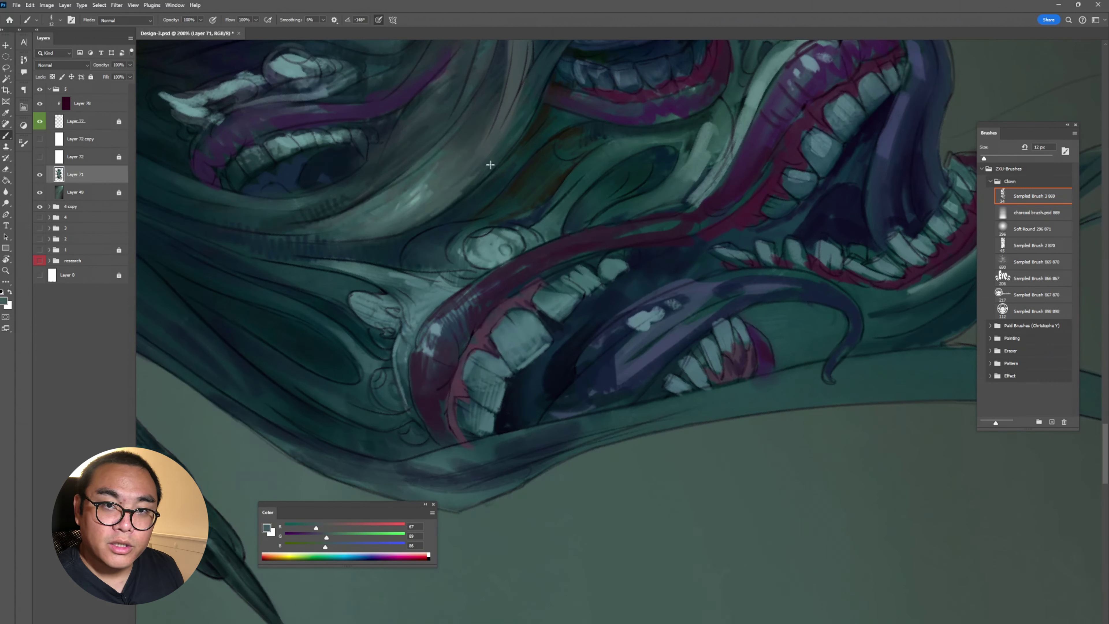
left_click(510, 138, "alt")
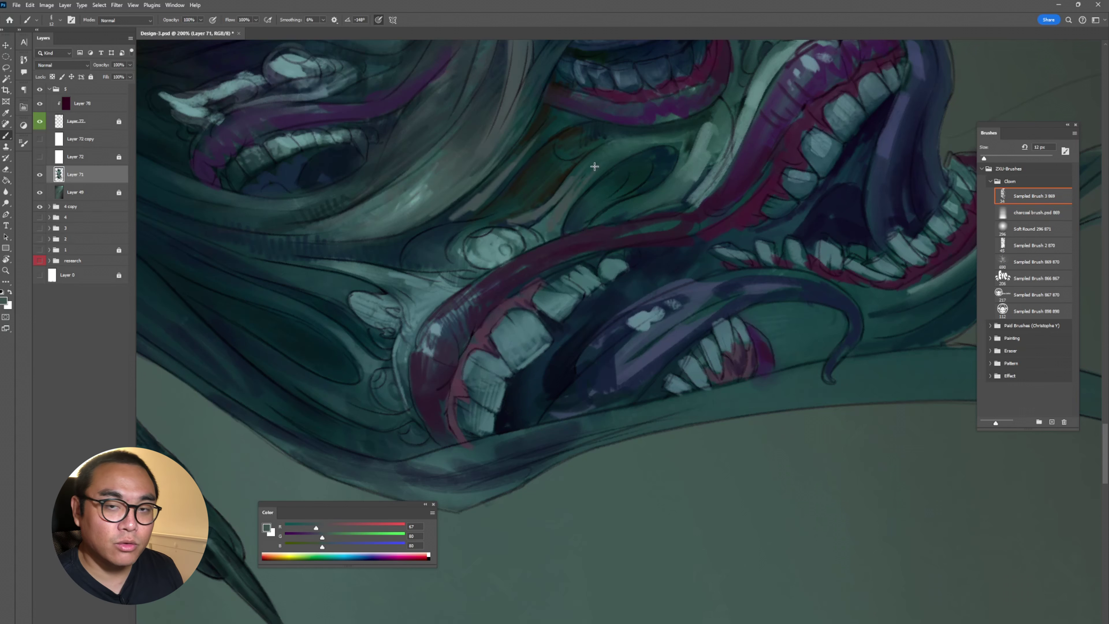
key("shift+b")
Refine the base of the long pointed tongue and the gap above the lower teeth with sampled dark tones.
left_click_drag(454, 223, 453, 361)
left_click(477, 227, "alt")
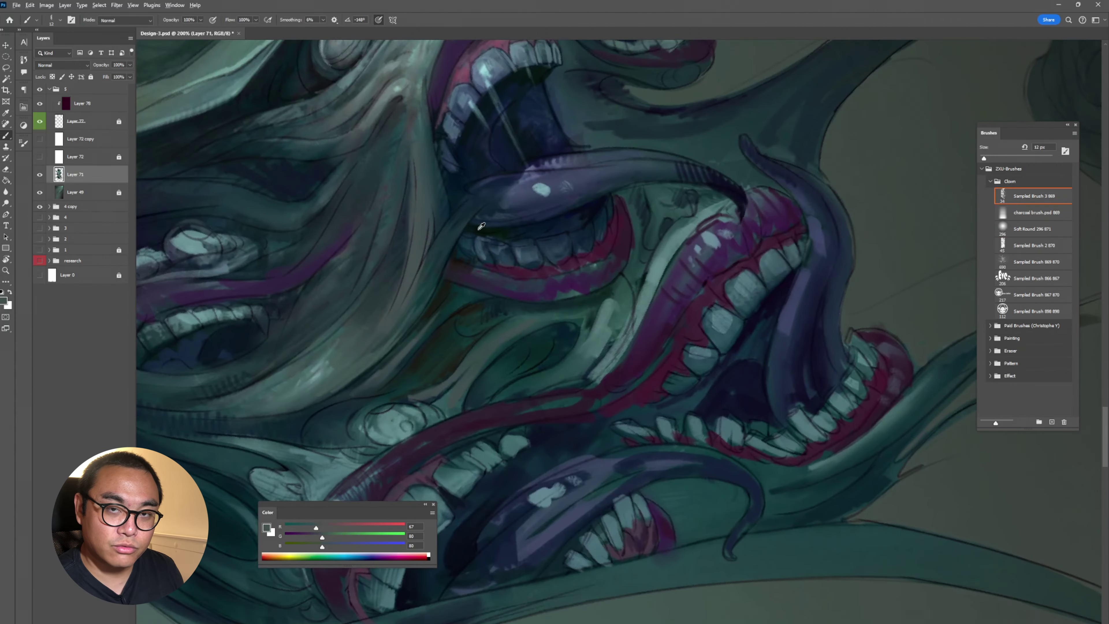
mouse_move(473, 232)
left_mouse_down()
mouse_move(445, 286)
mouse_move(463, 258)
mouse_move(422, 284)
left_mouse_up()
key("shift+b")
left_click(491, 186, "alt")
left_click_drag(478, 197, 413, 310)
Shade the small upper mouth's interior and the skin web beneath it with sampled dark teal, and save the document.
mouse_move(399, 346)
left_mouse_down()
mouse_move(325, 286)
mouse_move(442, 187)
mouse_move(483, 304)
mouse_move(577, 323)
left_mouse_up()
left_click(555, 294, "alt")
left_click(596, 345, "alt")
left_click(542, 508, "alt")
mouse_move(538, 494)
left_mouse_down()
mouse_move(534, 524)
mouse_move(542, 500)
mouse_move(521, 489)
mouse_move(531, 545)
mouse_move(551, 550)
mouse_move(520, 570)
left_mouse_up()
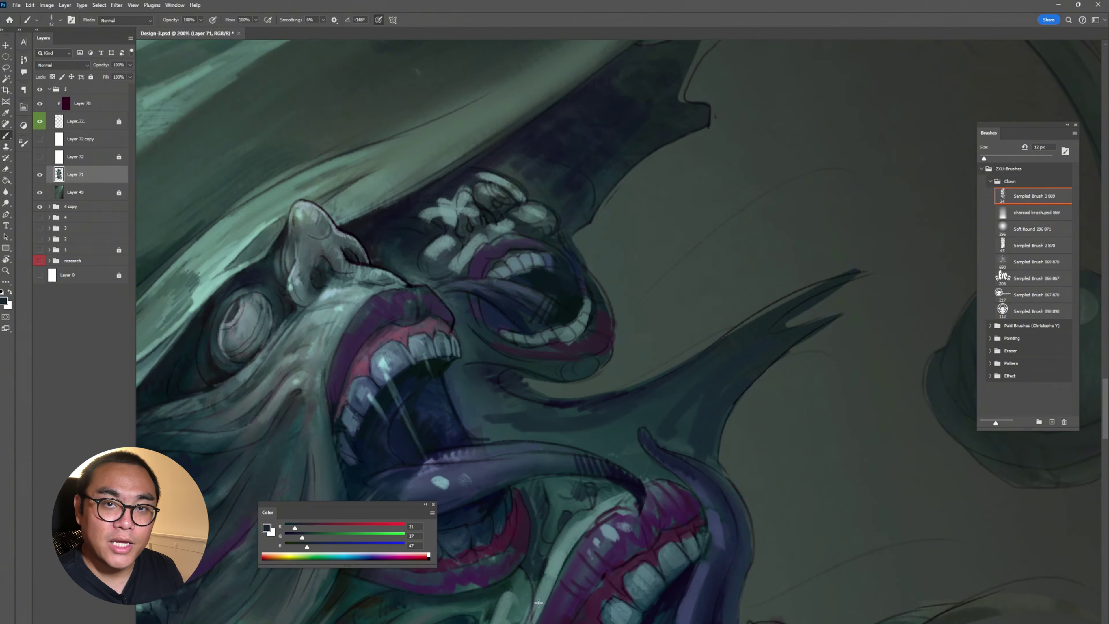
key("shift+b")
key("shift+b")
key("shift+b")
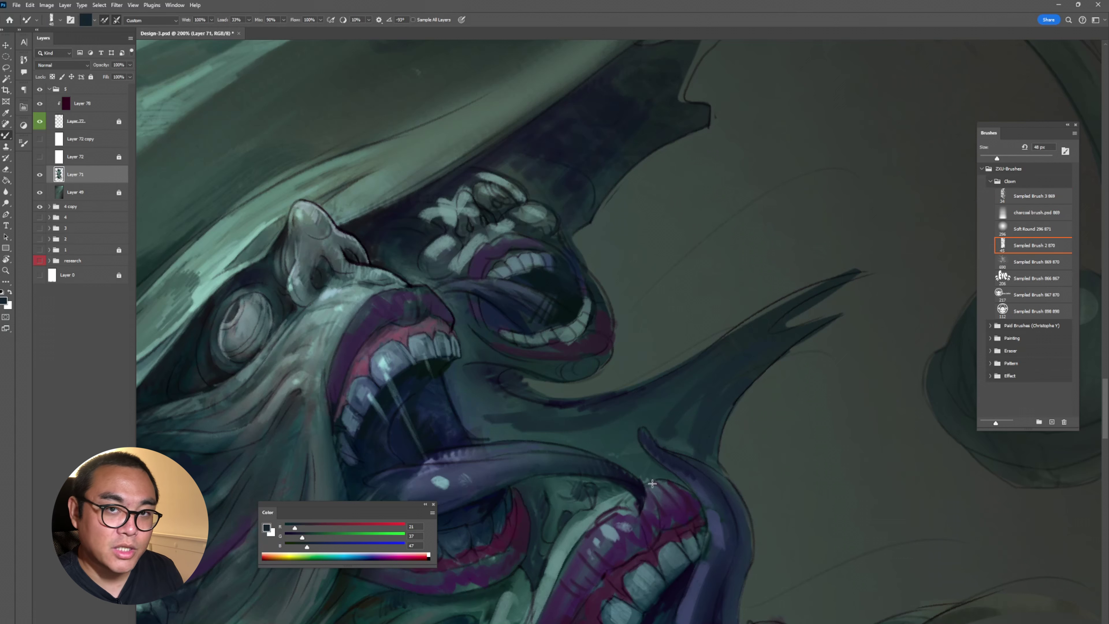
key("ctrl+s")
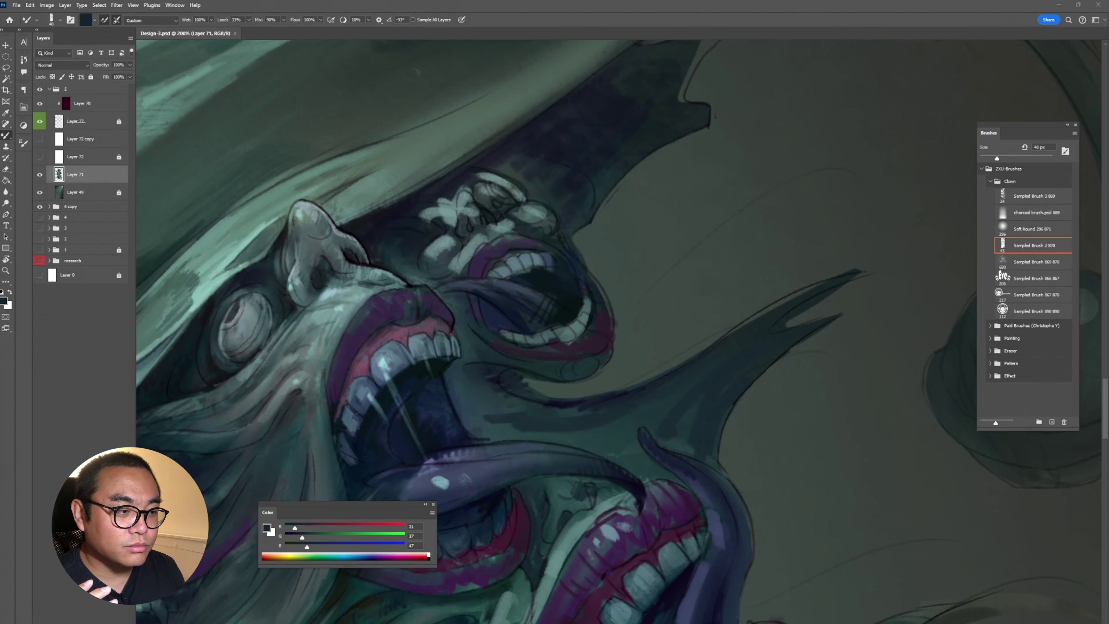
Erase a clean rounded notch between the small mouth's chin and the spiked skin web.
key("e")
left_click_drag(502, 376, 562, 397)
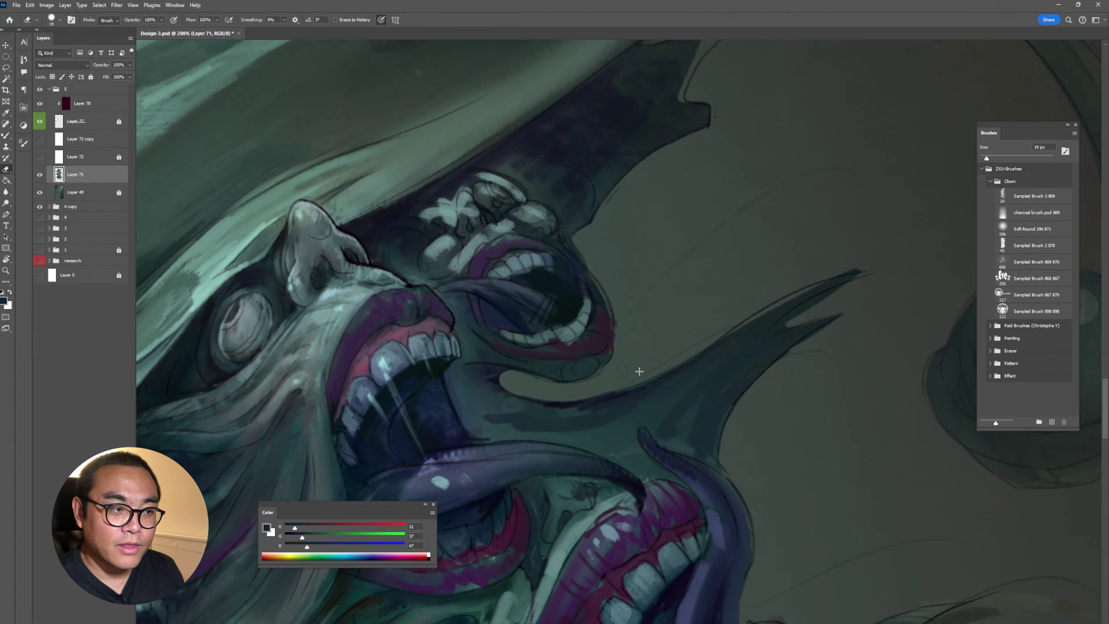
key("b")
Mix a dark purple for the wide-open mouth's upper lip, and deepen the small mouth's interior and lip edge with sampled near-black tones.
left_click_drag(304, 537, 325, 530)
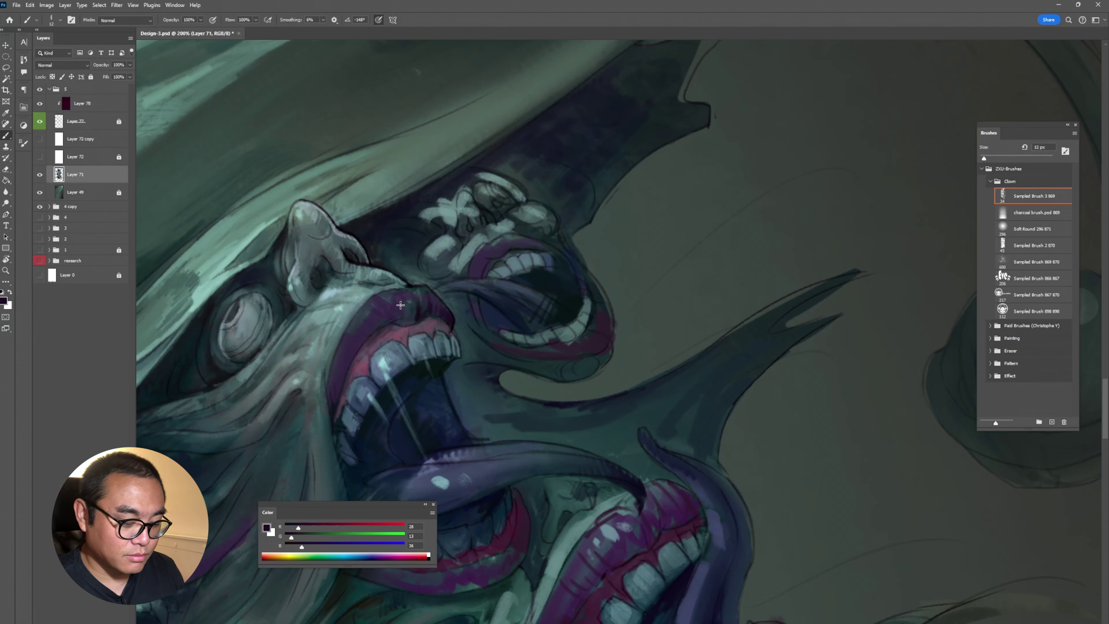
left_click_drag(351, 356, 332, 395)
left_click(524, 327, "alt")
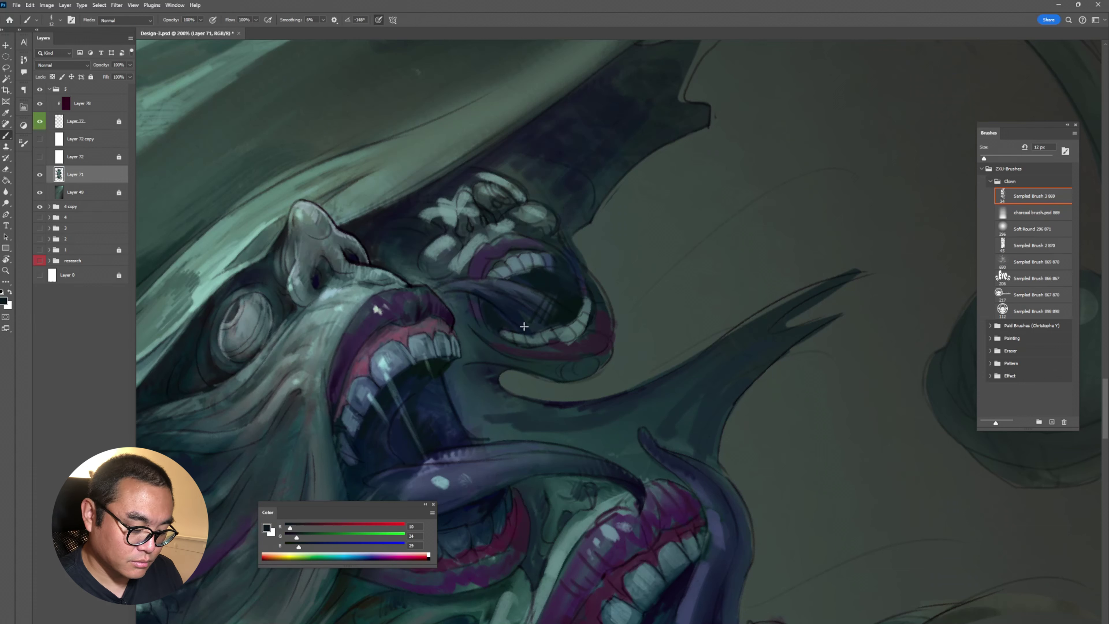
left_click(357, 372, "alt")
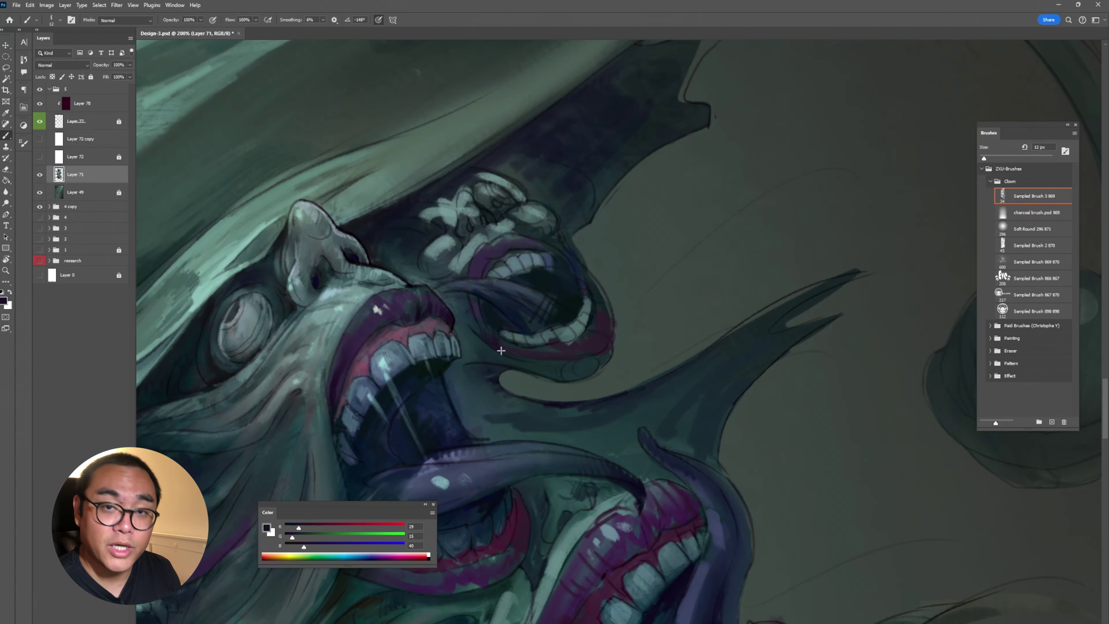
Paint a pale blue highlight on the curled tongue of the large-toothed mouth and shade its outer edge with sampled dark blue.
scroll(599, 262, "down", 5)
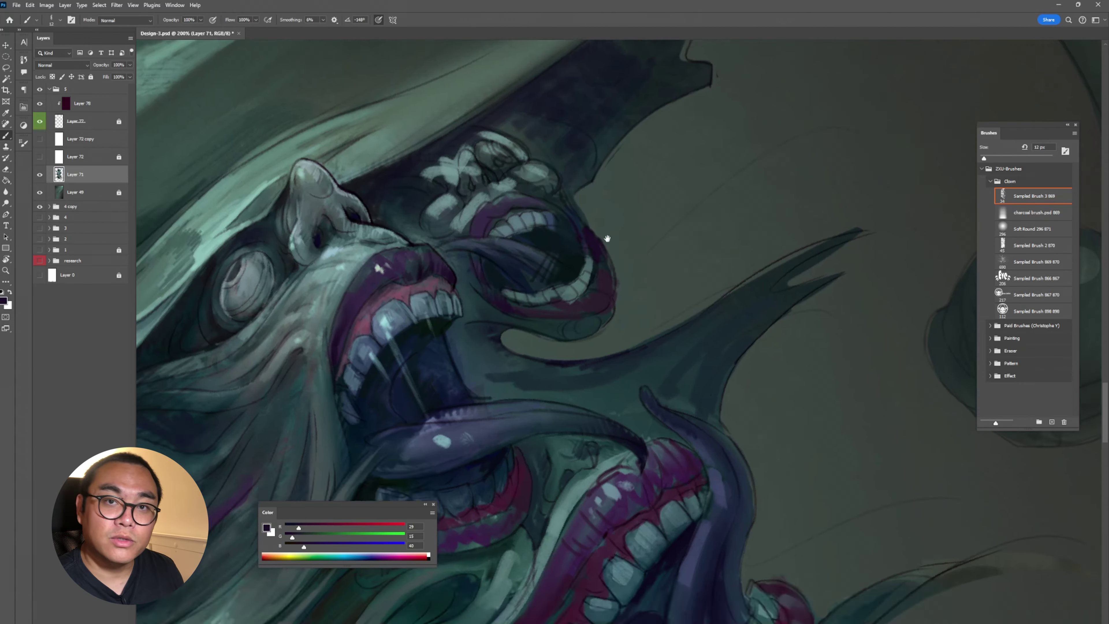
key("shift+b")
key("shift+b")
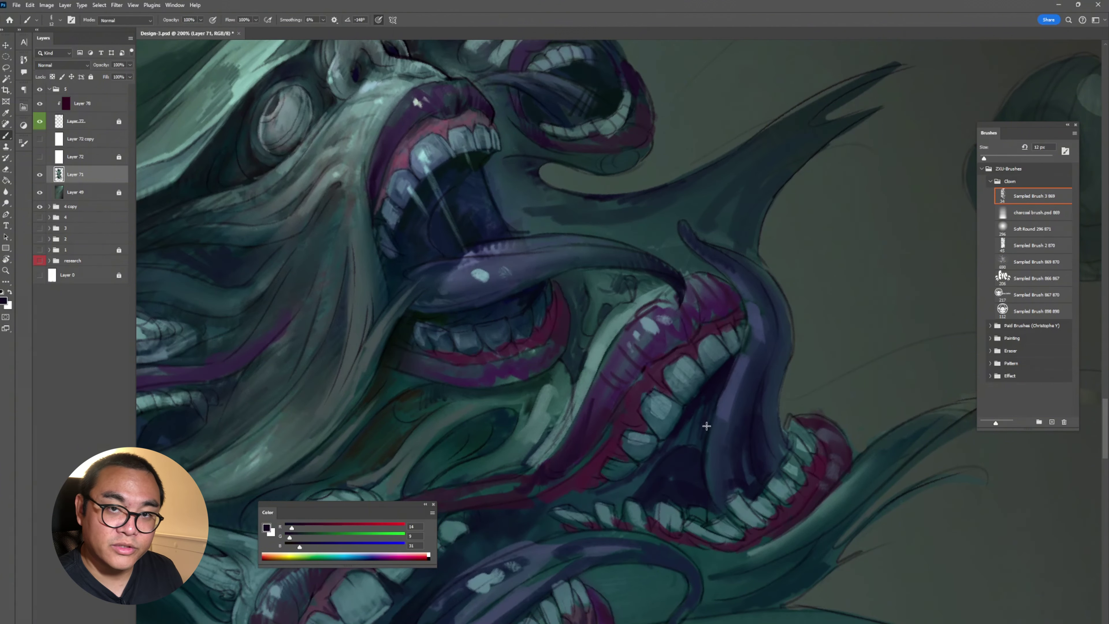
left_click(484, 275, "alt")
left_click(730, 391)
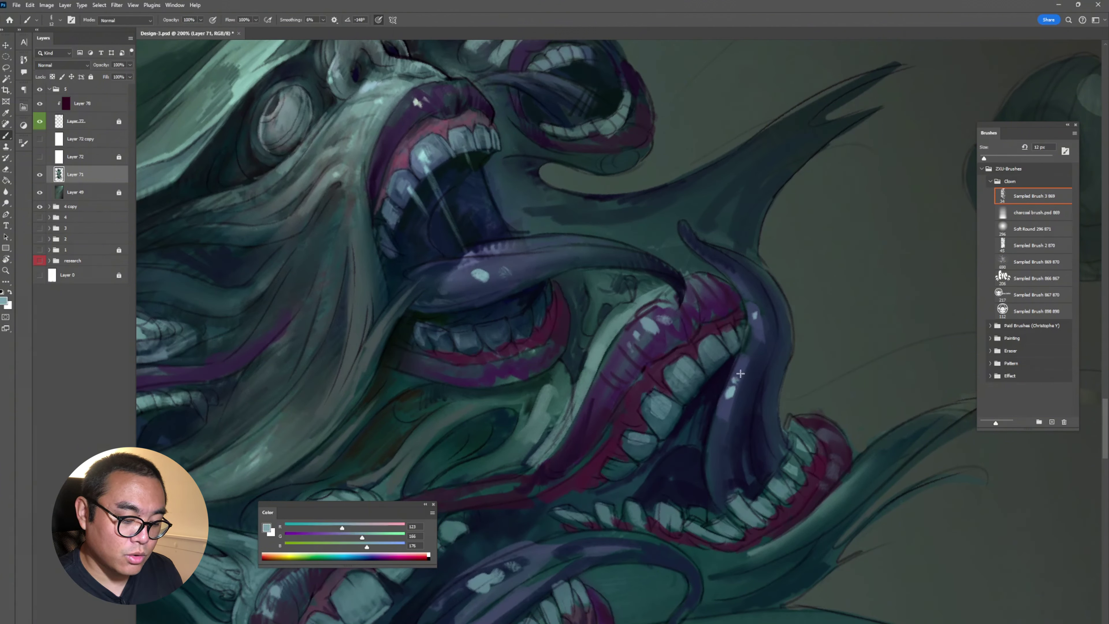
left_click(761, 368, "alt")
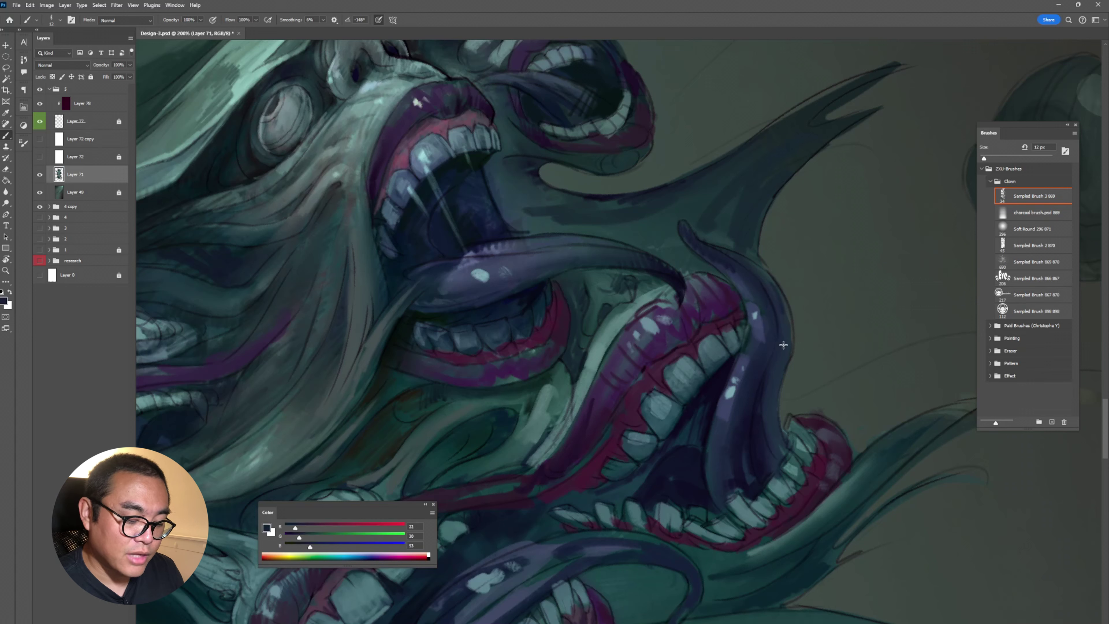
mouse_move(786, 316)
left_mouse_down()
mouse_move(762, 440)
mouse_move(782, 440)
left_mouse_up()
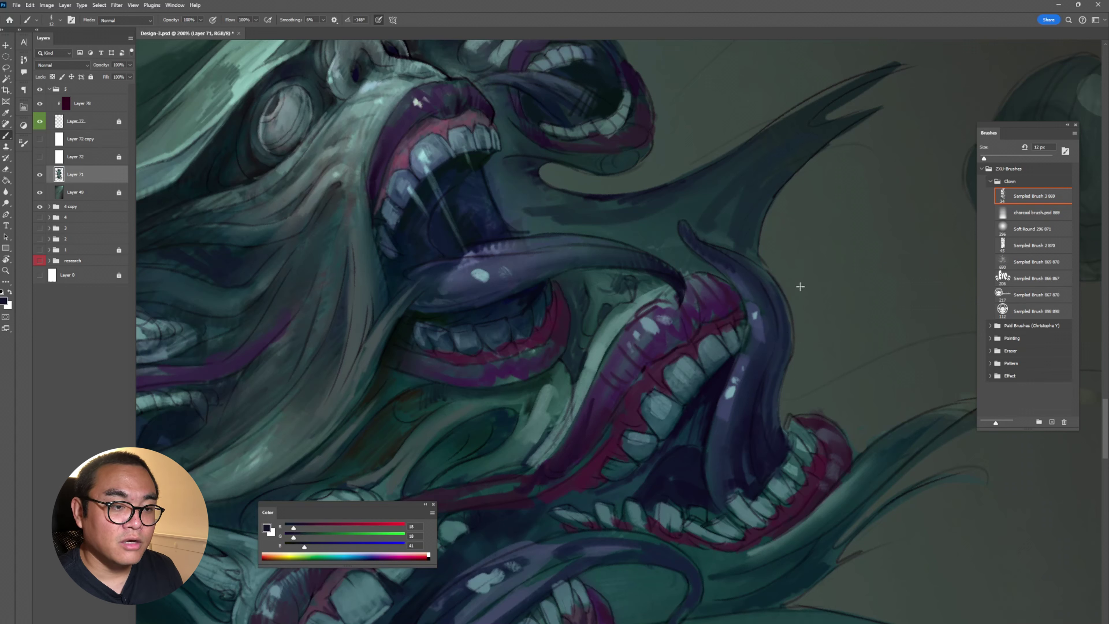
Save the document and shade the gums above that mouth's upper teeth with a sampled dark red.
left_click(827, 417, "alt")
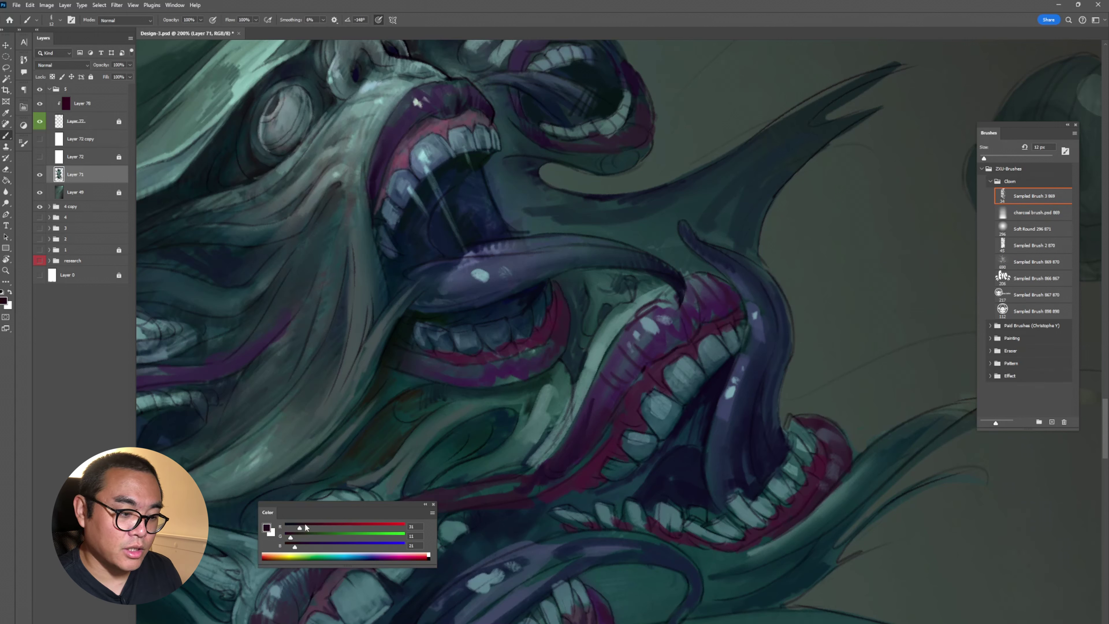
key("ctrl+s")
left_click_drag(873, 392, 849, 318)
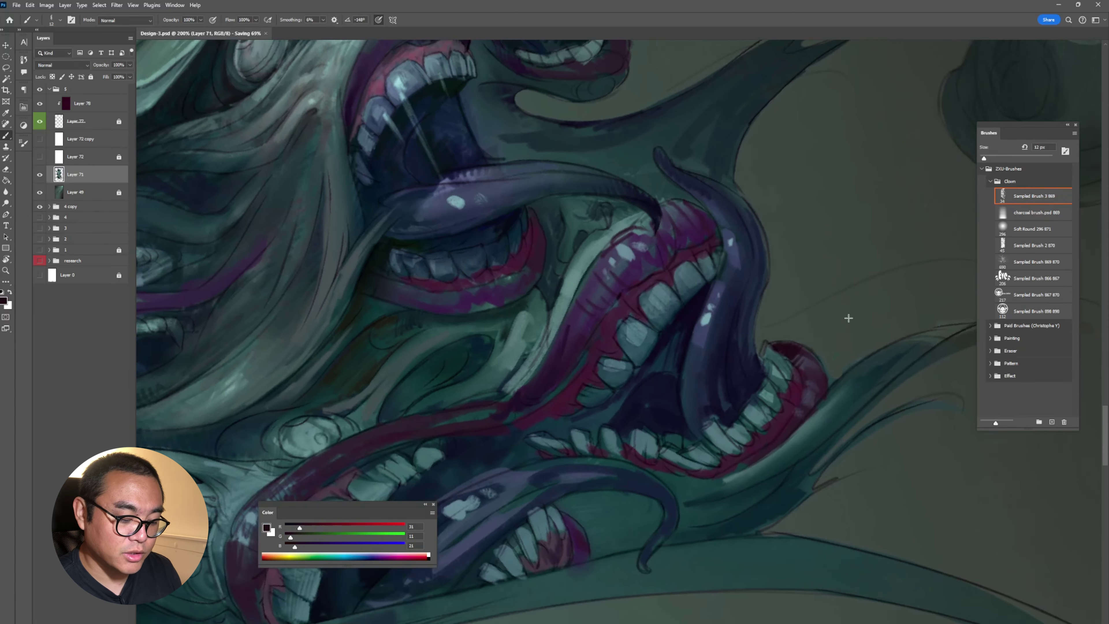
left_click(745, 358, "alt")
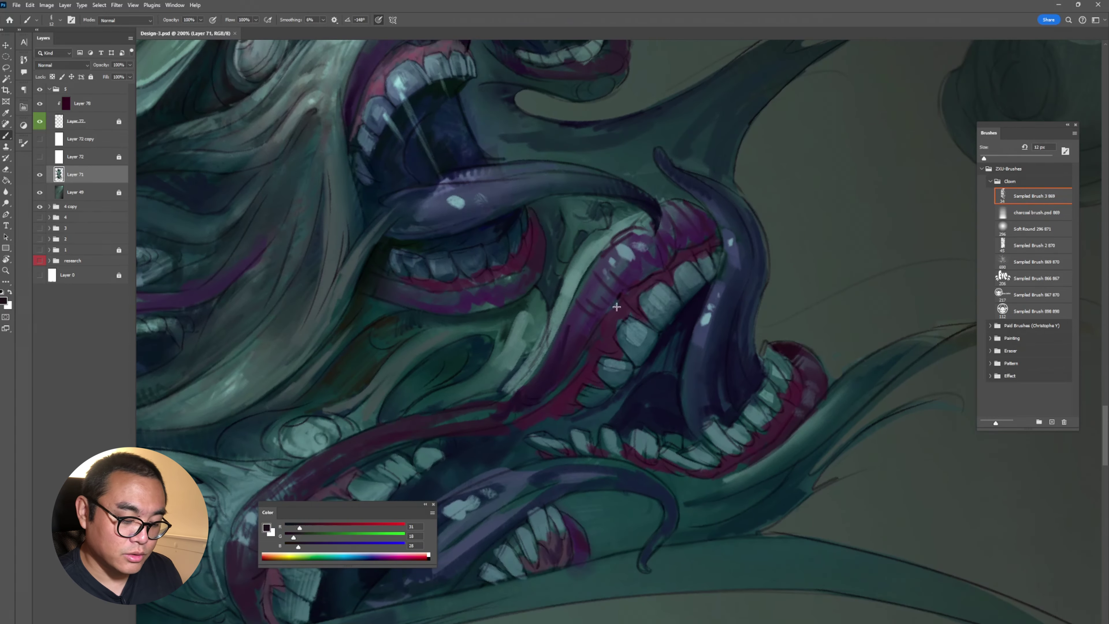
left_click_drag(617, 307, 632, 294)
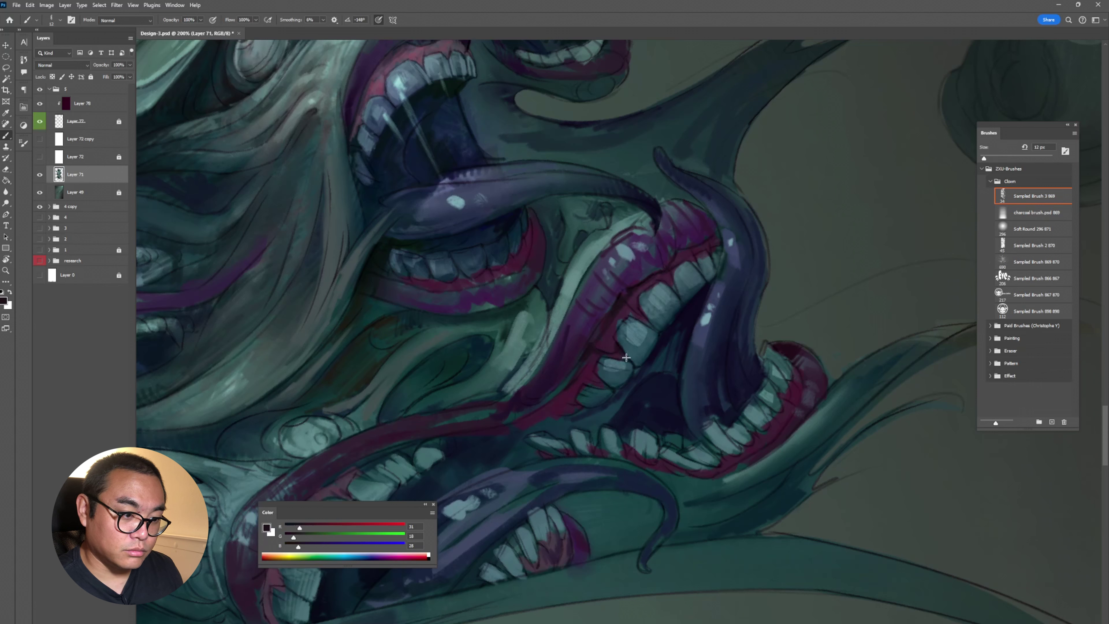
Define the upper teeth and the gap beside the curled tongue with sampled teal, near-black and grey-blue tones.
left_click(699, 332, "alt")
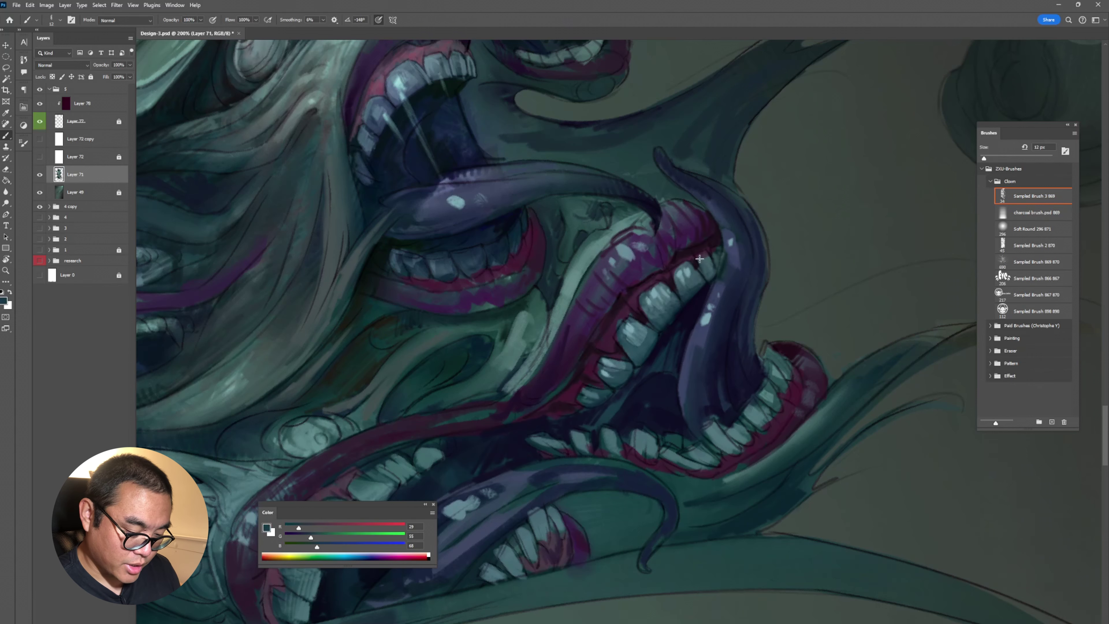
left_click(703, 301, "alt")
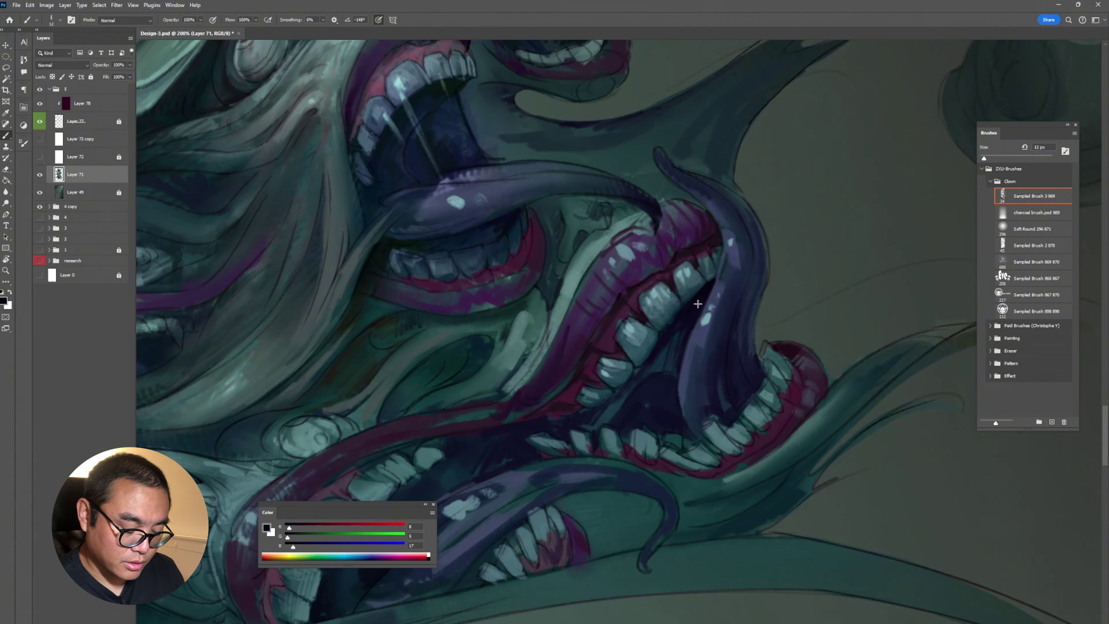
left_click(671, 298, "alt")
left_click_drag(705, 294, 700, 289)
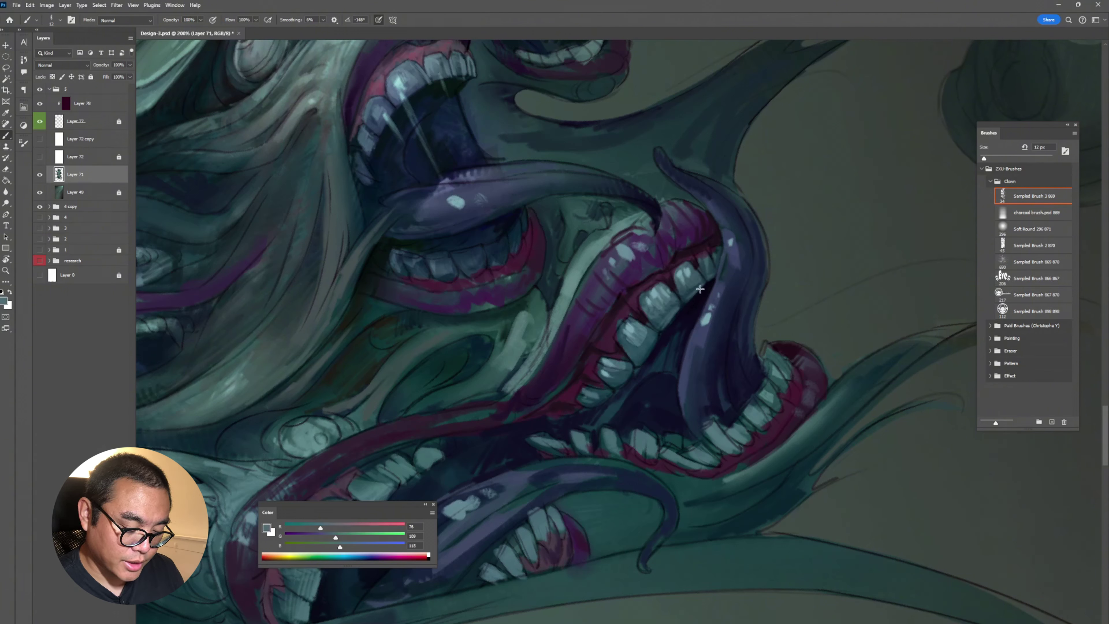
Deepen the mouth interior around the curled tongue's base and lower teeth with sampled near-black tones, and save the document.
left_click(614, 395, "alt")
mouse_move(657, 337)
left_mouse_down()
mouse_move(596, 410)
mouse_move(666, 354)
mouse_move(658, 393)
mouse_move(645, 392)
mouse_move(673, 385)
mouse_move(621, 415)
mouse_move(671, 360)
mouse_move(669, 377)
mouse_move(695, 317)
mouse_move(675, 402)
mouse_move(690, 379)
mouse_move(709, 420)
mouse_move(723, 428)
mouse_move(735, 411)
mouse_move(698, 429)
mouse_move(707, 407)
mouse_move(701, 445)
left_mouse_up()
left_click(715, 357, "alt")
left_click(687, 441, "alt")
left_click(674, 419, "alt")
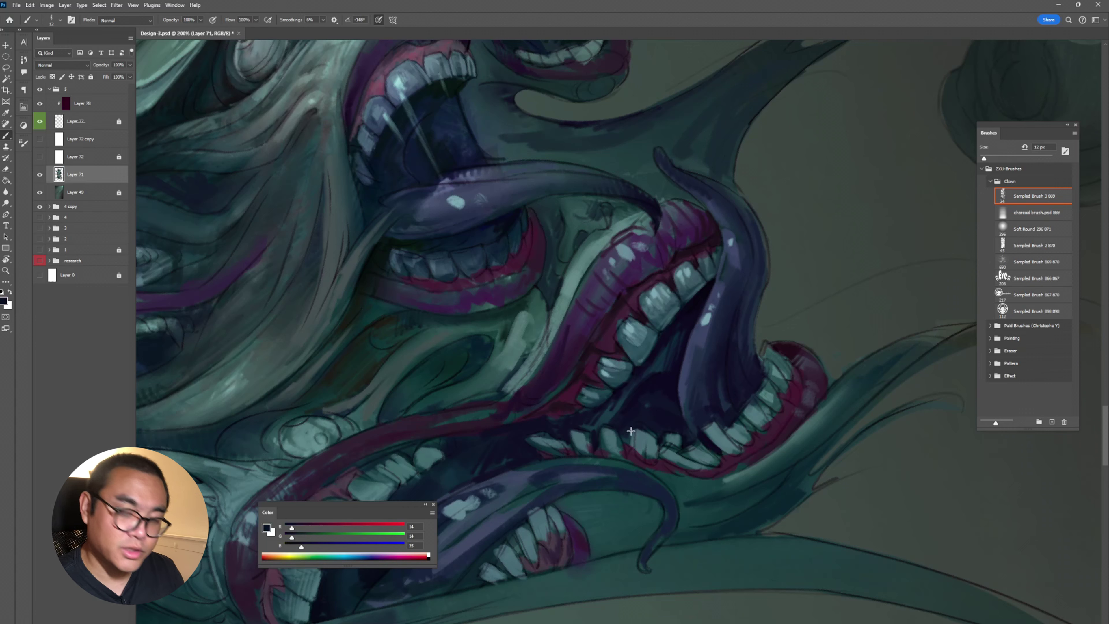
left_click(719, 363, "alt")
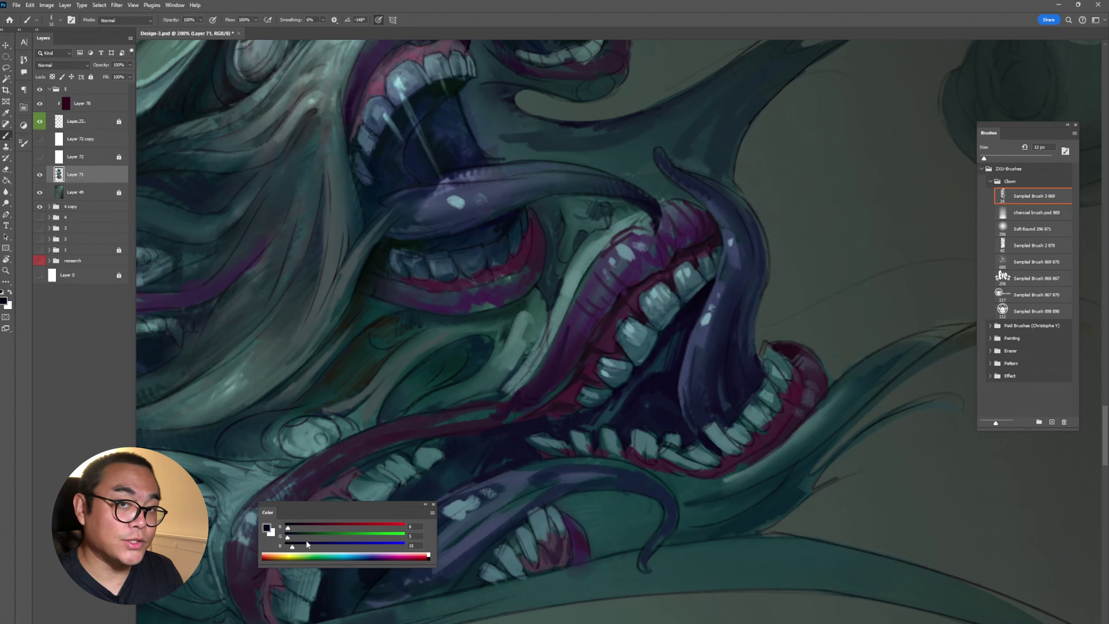
mouse_move(677, 432)
left_mouse_down()
mouse_move(674, 400)
mouse_move(752, 377)
mouse_move(738, 405)
mouse_move(763, 373)
left_mouse_up()
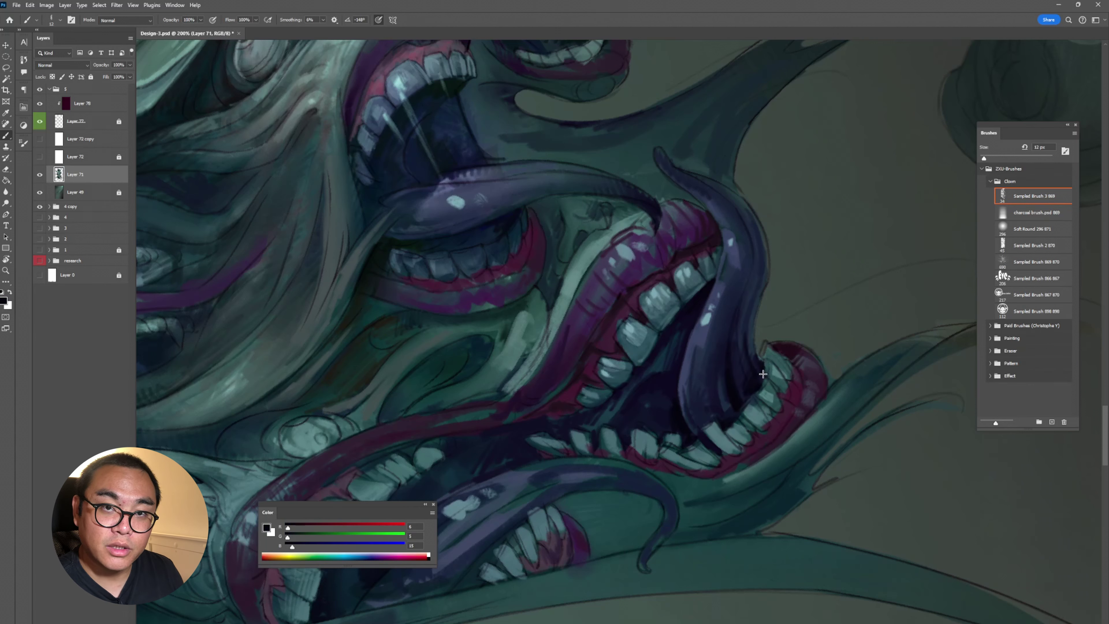
left_click(774, 348, "alt")
key("ctrl+s")
Darken the long lip where the large-toothed mouth joins the lowest mouth, using sampled dark purple and near-black.
left_click(715, 227, "alt")
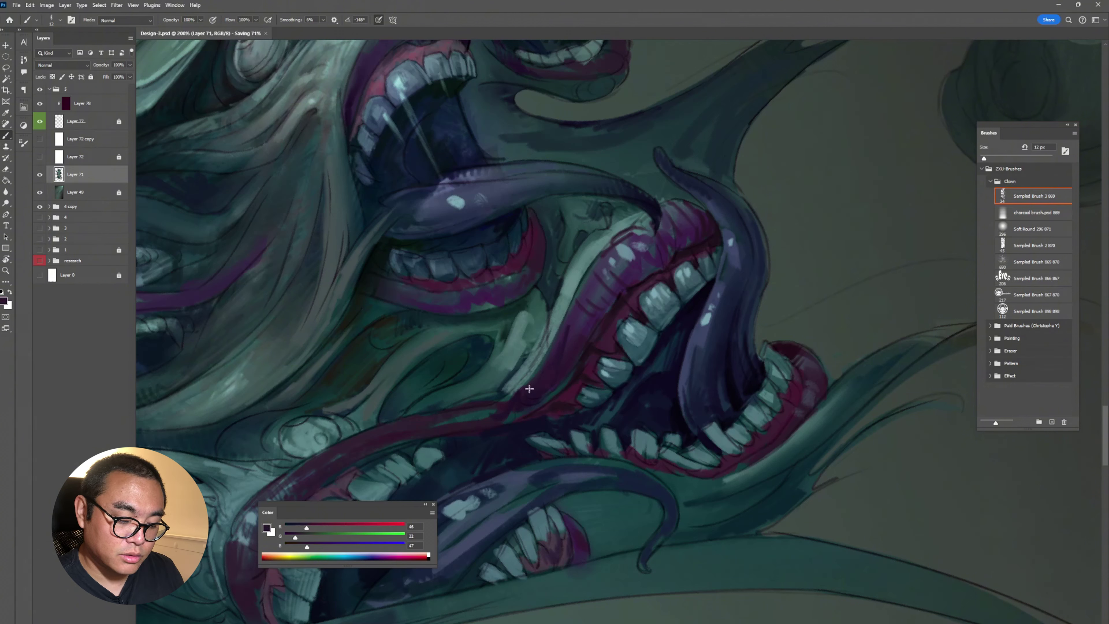
left_click(558, 363, "alt")
mouse_move(559, 373)
left_mouse_down()
mouse_move(549, 391)
mouse_move(572, 368)
left_mouse_up()
left_click_drag(532, 404, 430, 423)
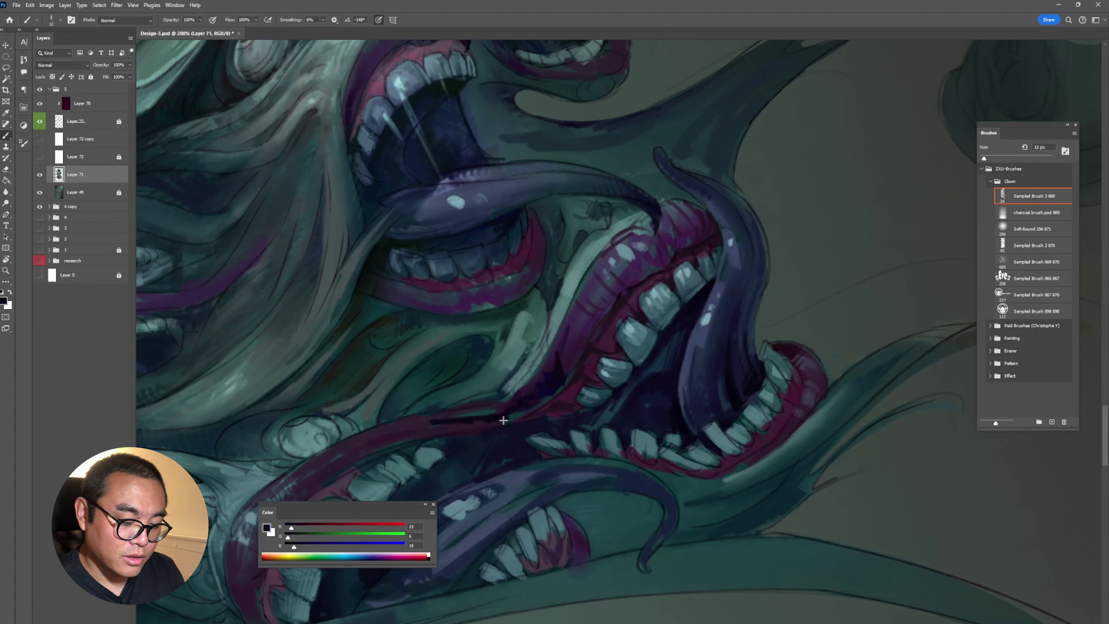
left_click(584, 363, "alt")
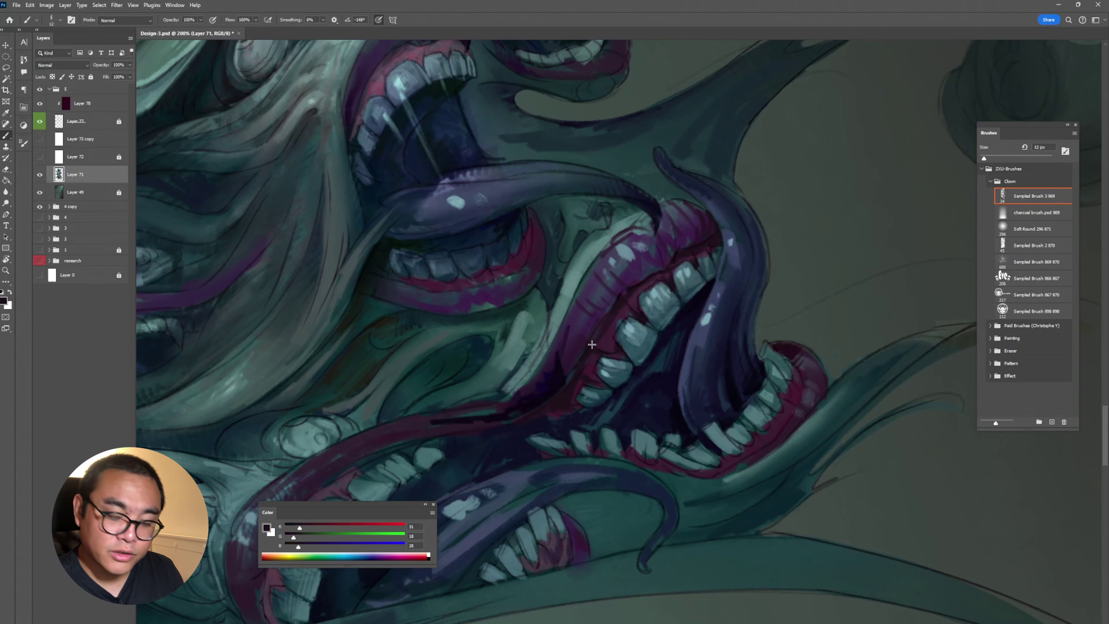
Deepen the lowest mouth's interior and the underside of its tongue with sampled dark blue tones.
left_click_drag(580, 401, 785, 301)
left_click(871, 269, "alt")
left_click(870, 269, "alt")
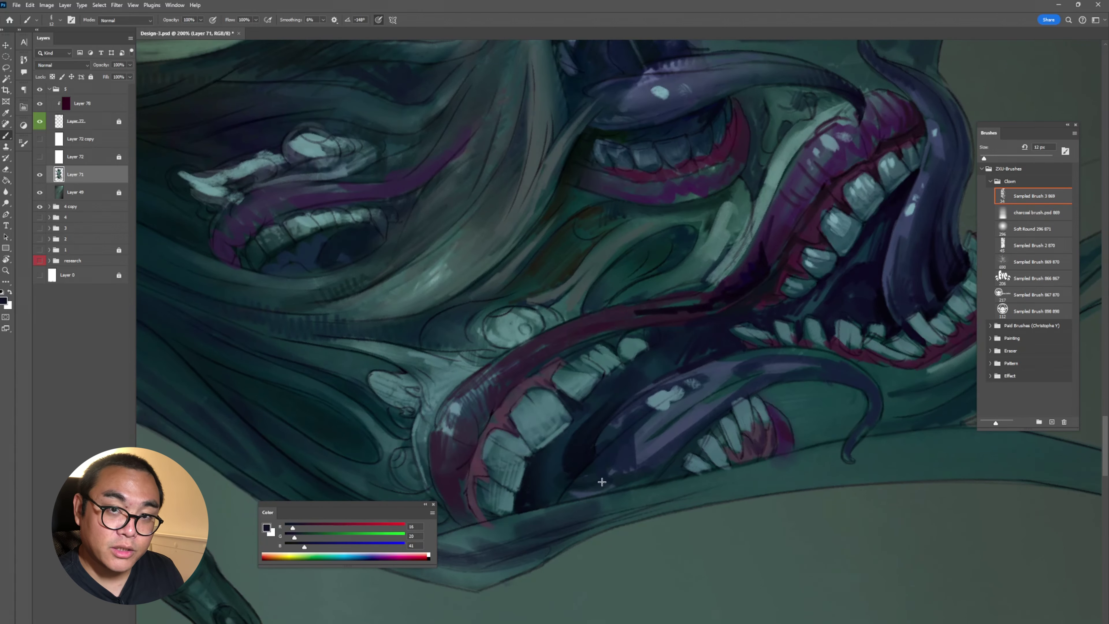
left_click_drag(568, 496, 642, 480)
left_click(597, 467, "alt")
mouse_move(555, 474)
left_mouse_down()
mouse_move(613, 373)
mouse_move(587, 409)
mouse_move(525, 407)
mouse_move(578, 382)
left_mouse_up()
Brighten the lowest mouth's upper teeth with a sampled pale tone and shade its upper lip with sampled dark purple.
left_click(836, 221, "alt")
mouse_move(515, 421)
left_mouse_down()
mouse_move(497, 462)
mouse_move(490, 433)
left_mouse_up()
left_click(491, 430, "alt")
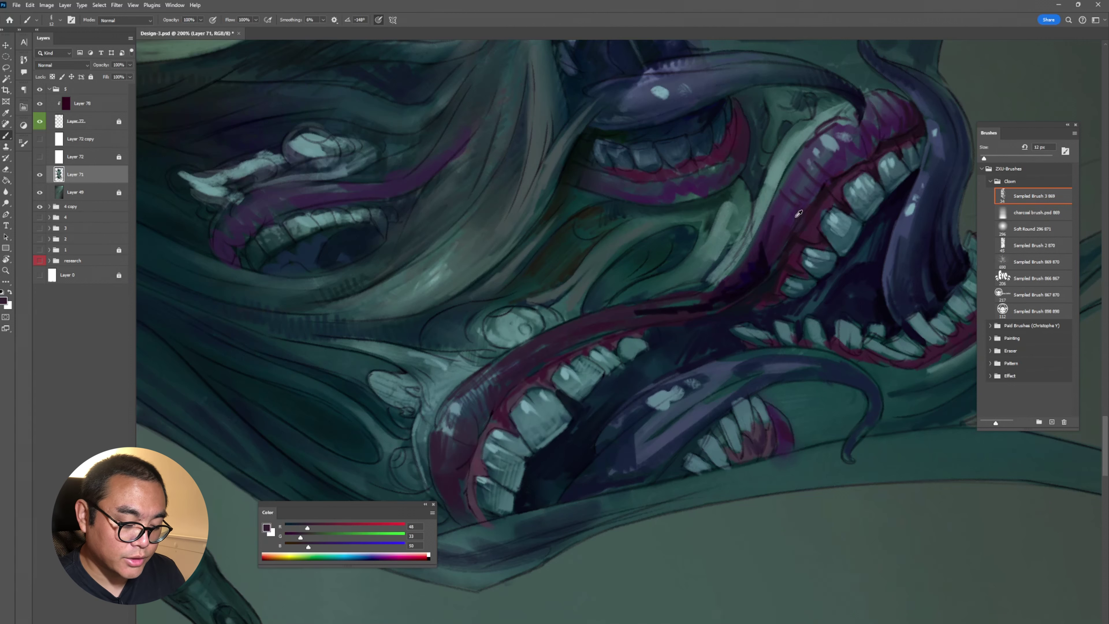
left_click_drag(497, 365, 462, 399)
left_click(443, 456, "alt")
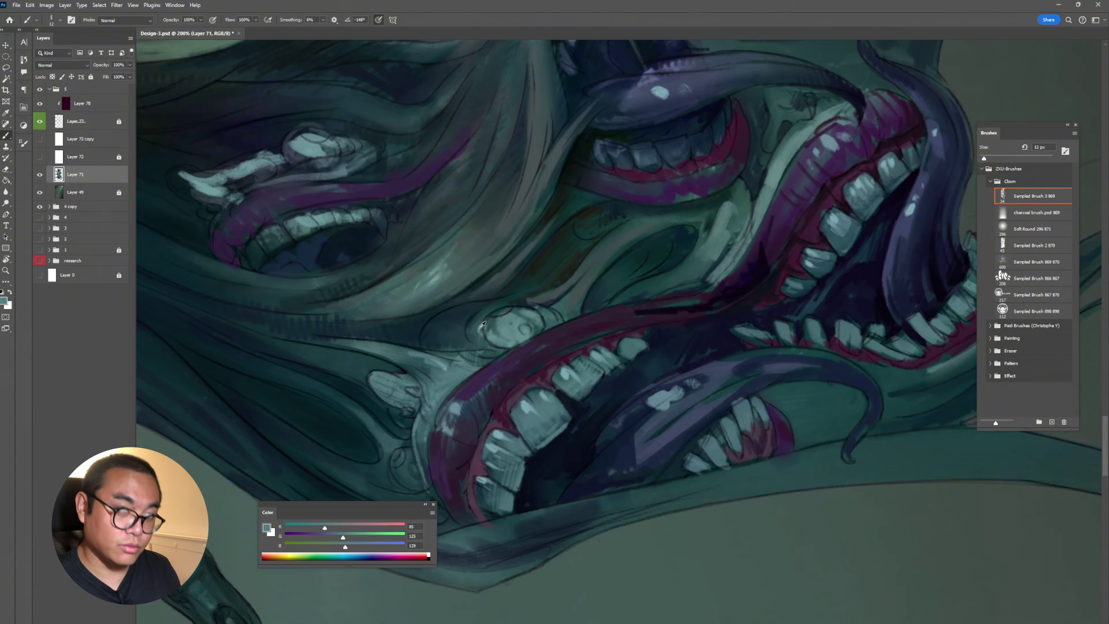
Shade the skin around the small round eye and along the outside of the lowest mouth's upper lip with sampled tones.
left_click(540, 271, "alt")
left_click_drag(463, 316, 505, 363)
left_click_drag(572, 294, 562, 320)
left_click_drag(480, 360, 422, 393)
mouse_move(409, 443)
left_mouse_down()
mouse_move(396, 423)
mouse_move(437, 496)
left_mouse_up()
Add bright cyan highlights to the lowest mouth's lip and small eye, and a vivid pink-red accent with red 217 to the eye.
left_click_drag(439, 429, 510, 307)
left_click(529, 286, "alt")
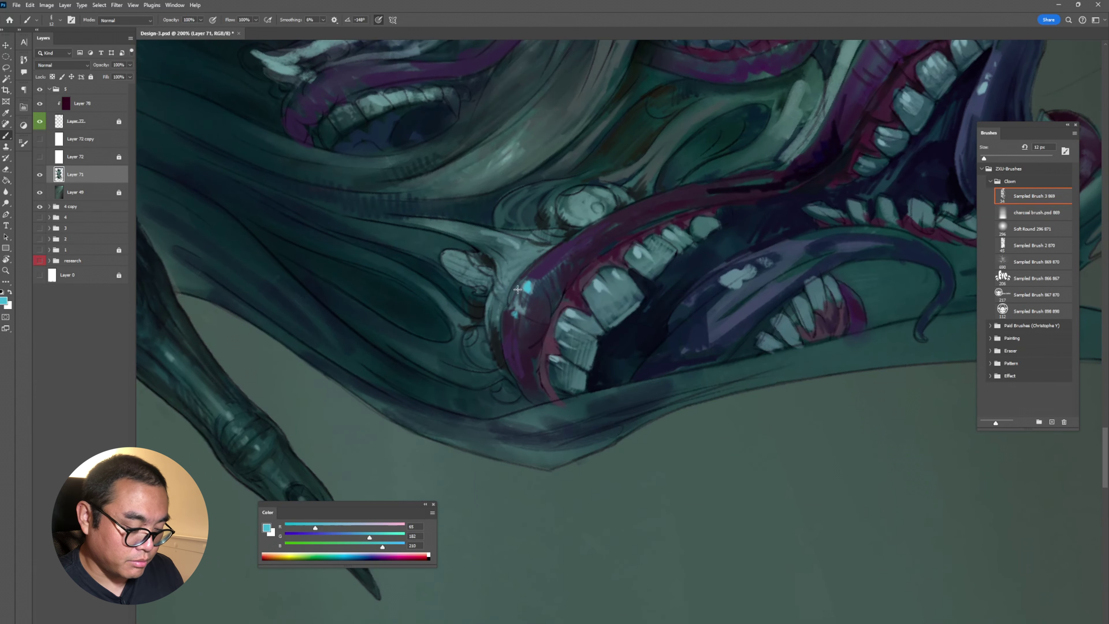
left_click_drag(517, 289, 513, 368)
left_click(583, 277, "alt")
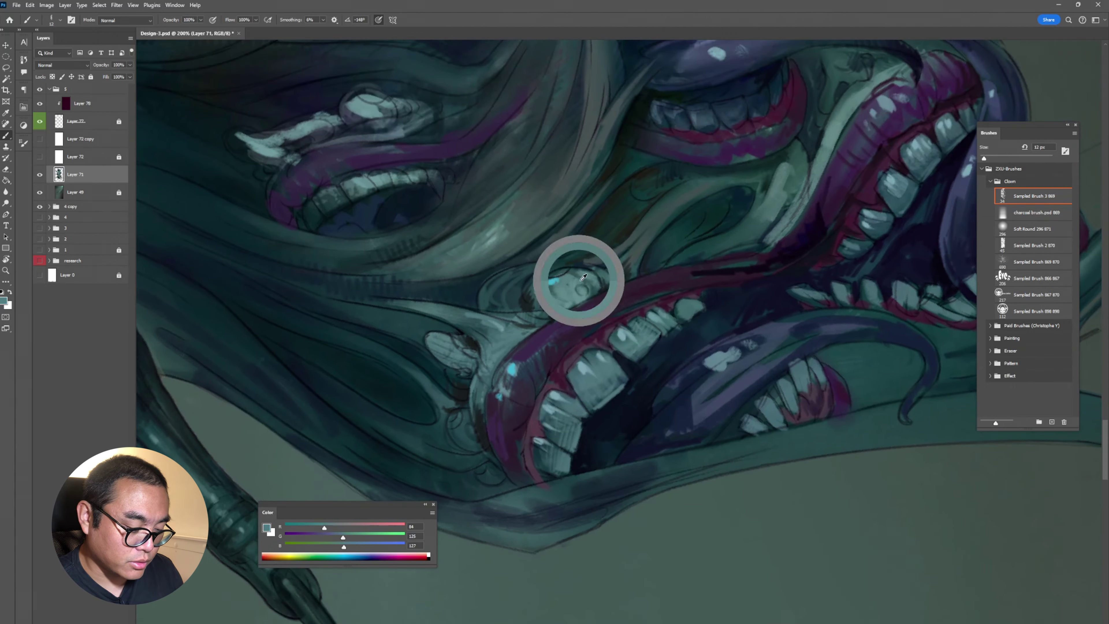
left_click(545, 327, "alt")
left_click_drag(313, 527, 386, 527)
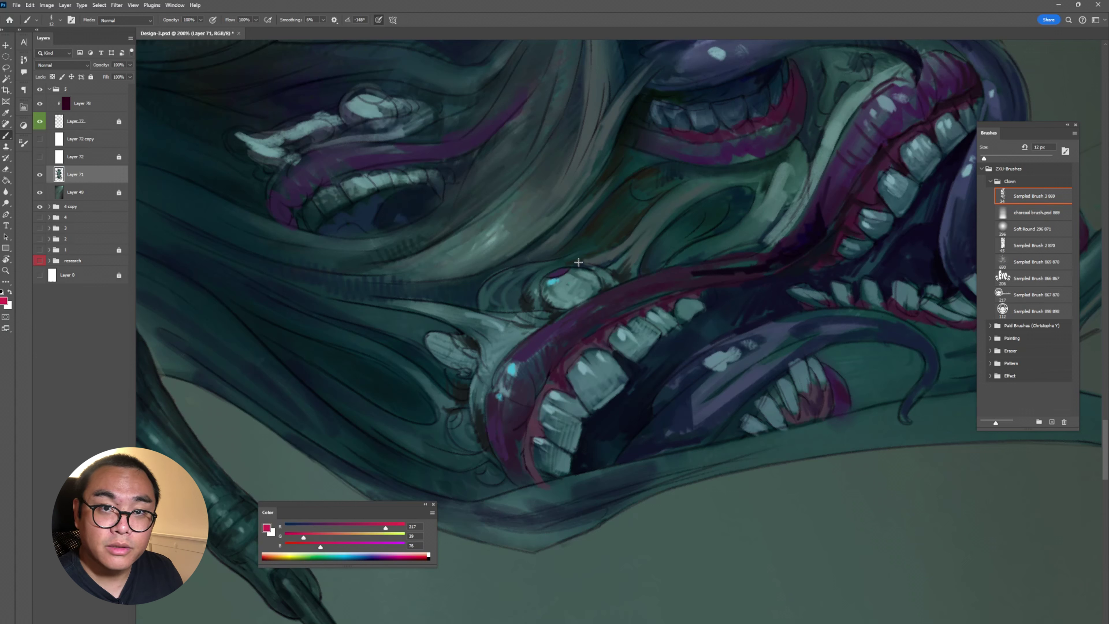
left_click_drag(550, 277, 565, 272)
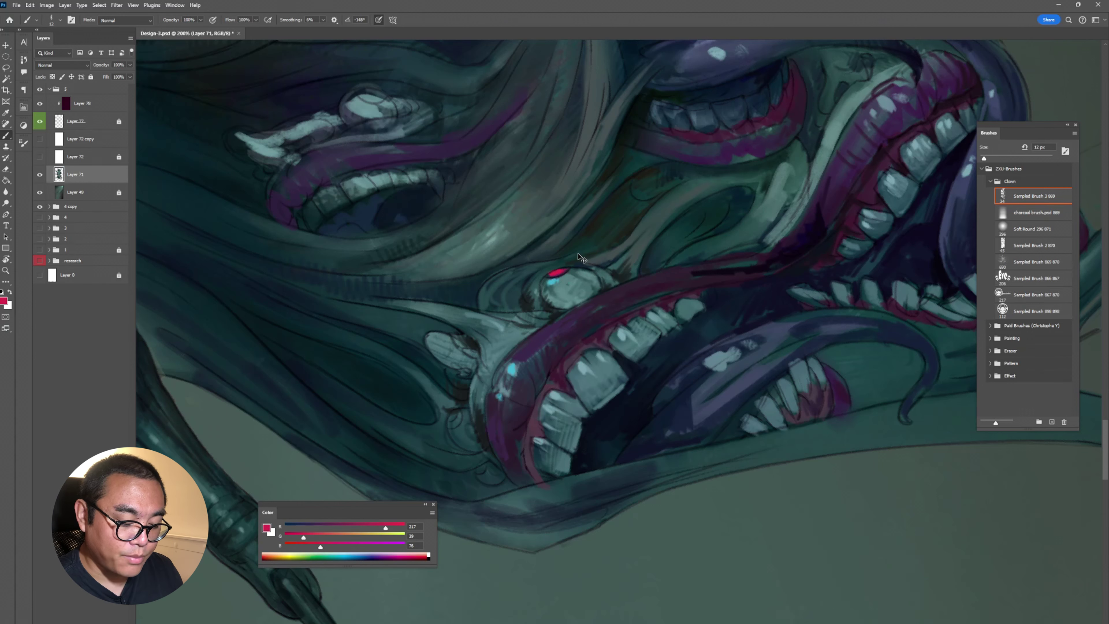
Shade the lowest mouth's gums and the outer corner of its upper lip with sampled dark red and purple.
left_click(571, 373, "alt")
left_click_drag(546, 383, 530, 478)
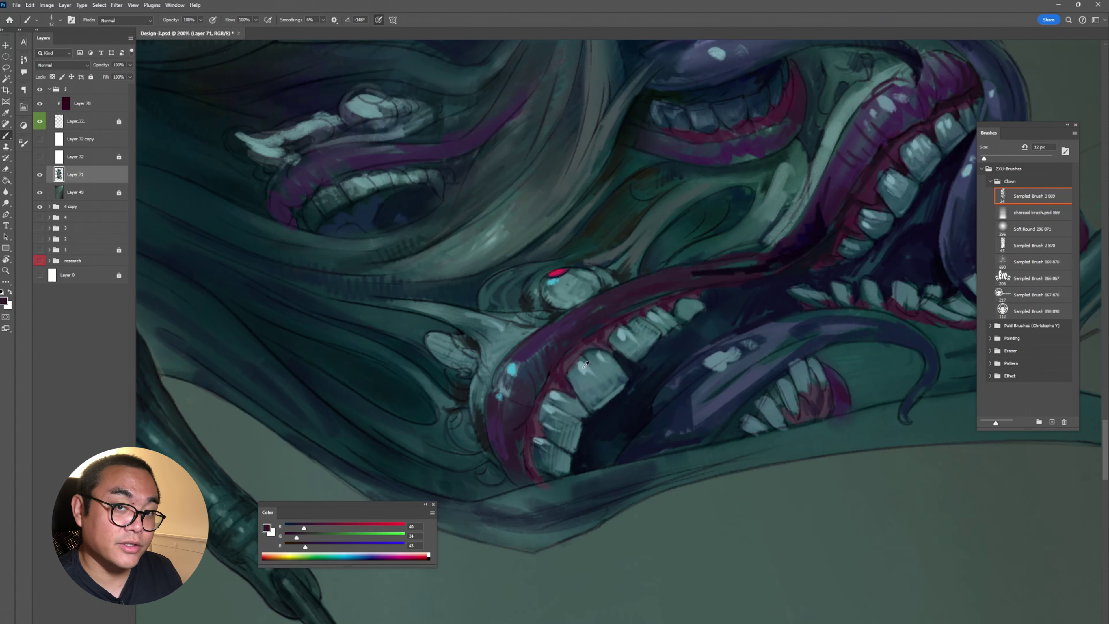
left_click(796, 252, "alt")
mouse_move(522, 435)
left_mouse_down()
mouse_move(515, 476)
mouse_move(487, 480)
mouse_move(478, 463)
left_mouse_up()
Paint small skin bumps and hatched wrinkle strokes beside the lowest mouth's outer corner with sampled grey-teal.
left_click(461, 411, "alt")
left_click(476, 470, "alt")
left_click_drag(371, 413, 426, 454)
left_click_drag(422, 437, 439, 463)
left_click_drag(433, 441, 444, 461)
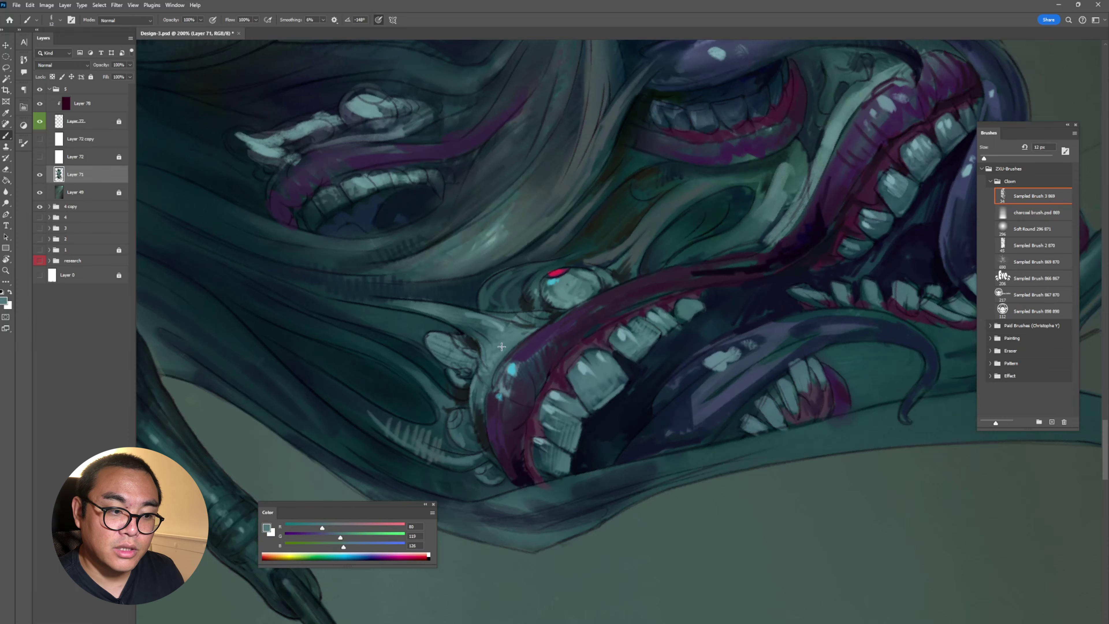
Rotate the canvas and shade the skin fold bordering the lowest mouth and its tongue with sampled dark teal.
left_click_drag(458, 352, 461, 298)
left_click(461, 298, "alt")
left_click(461, 298, "alt")
mouse_move(437, 263)
left_mouse_down()
mouse_move(426, 188)
mouse_move(449, 280)
mouse_move(493, 343)
mouse_move(541, 483)
left_mouse_up()
left_click(516, 414, "alt")
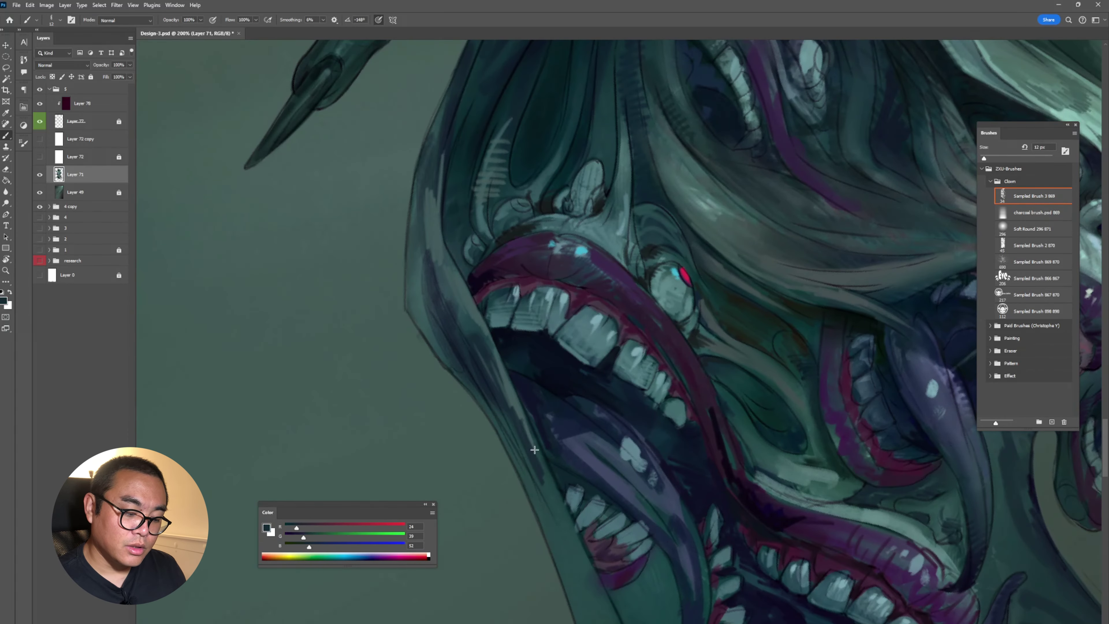
left_click_drag(507, 387, 548, 494)
Paint the outer edge of the skin fold with a sampled tone and blend it using the Mixer Brush.
left_click(488, 385, "alt")
mouse_move(419, 260)
left_mouse_down()
mouse_move(432, 114)
mouse_move(430, 231)
left_mouse_up()
key("shift+b")
left_click_drag(465, 334, 476, 354)
Darken the skin folds and hatched spike above the lowest mouth's lip corner with sampled near-black and dark teal.
scroll(426, 201, "up", 5)
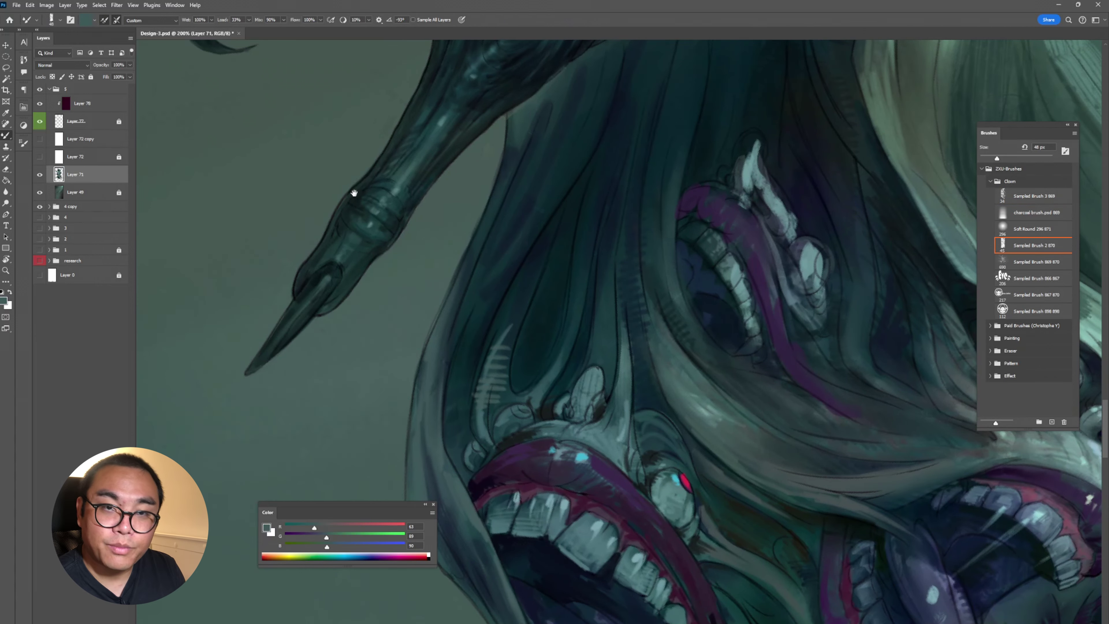
left_click_drag(354, 192, 349, 277)
key("shift+b")
left_click(479, 564, "alt")
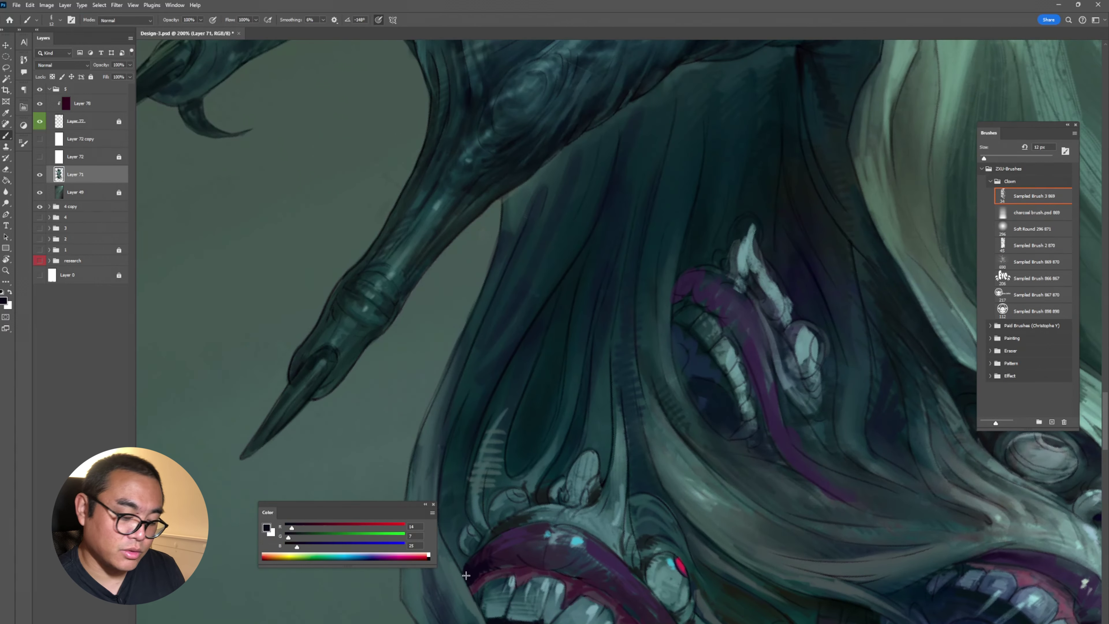
left_click(474, 458, "alt")
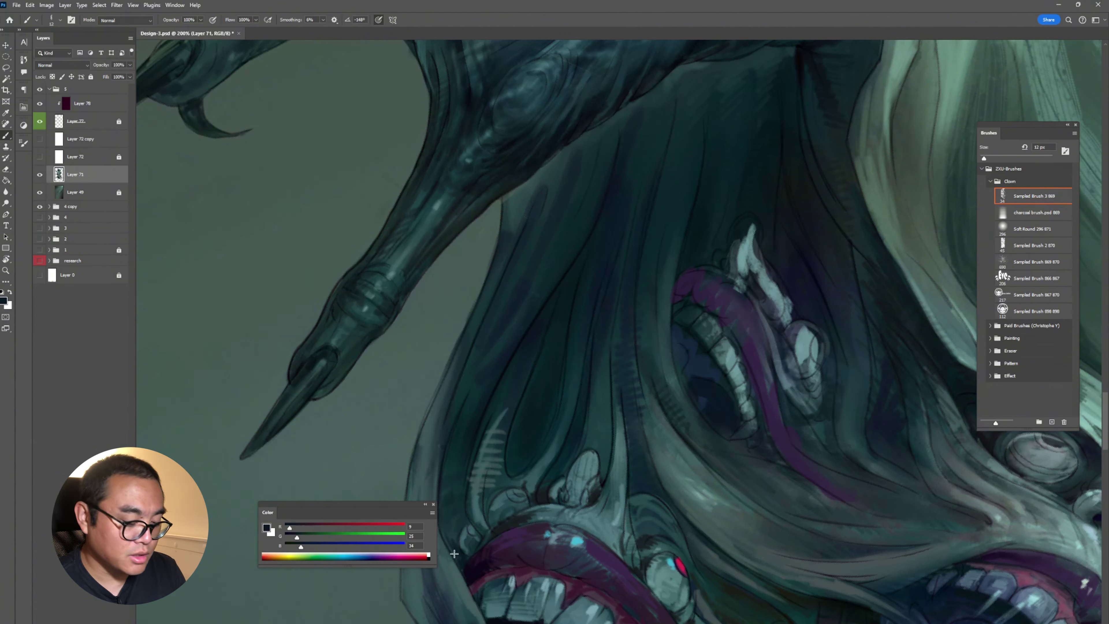
key("shift+b")
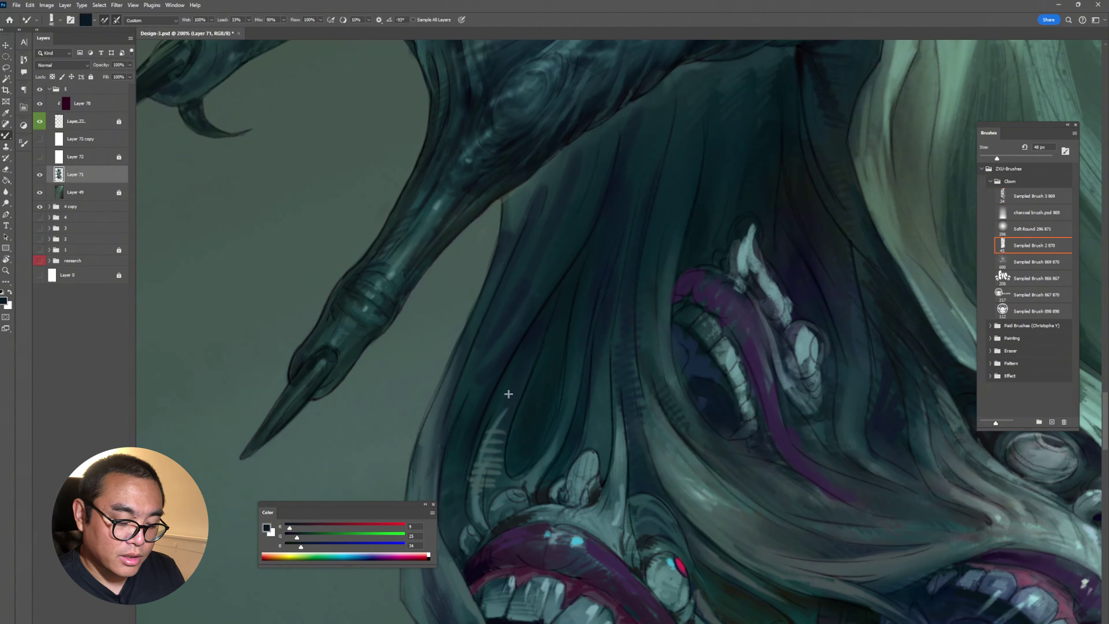
key("shift+b")
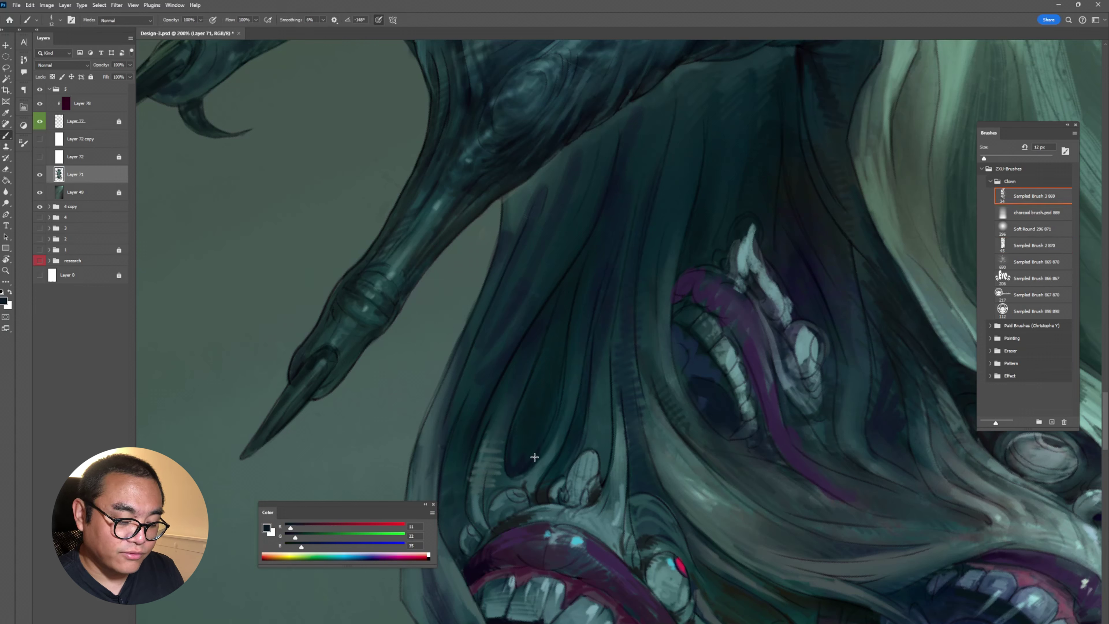
Blend sampled dark teal into the skin ridge beside the small wart above the lip using the Mixer Brush.
key("shift+b")
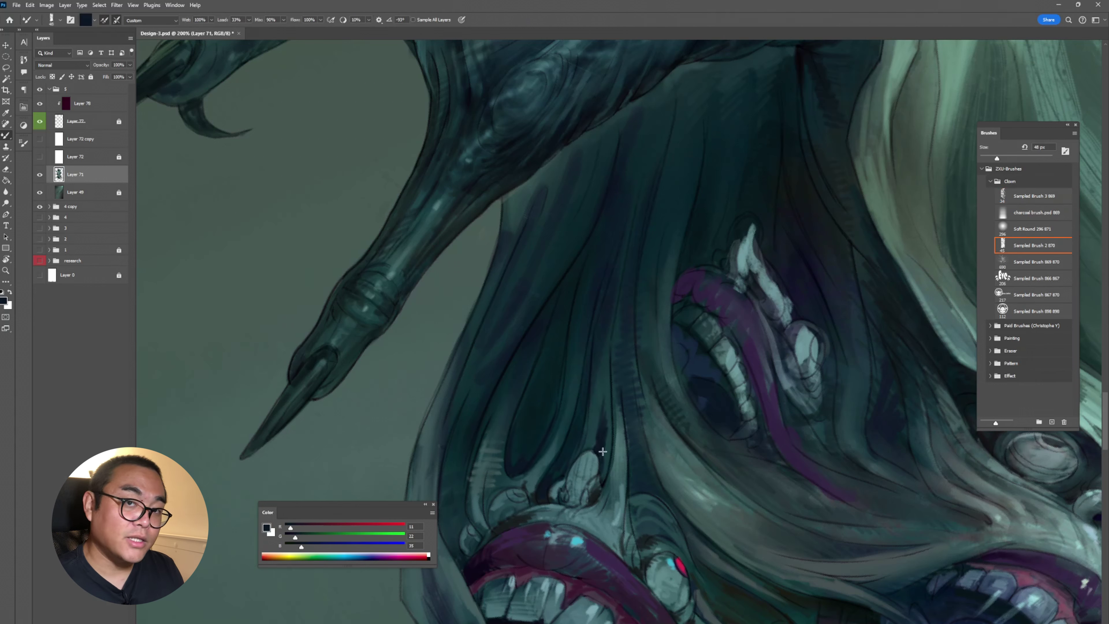
left_click(607, 458, "alt")
left_click_drag(607, 462, 615, 521)
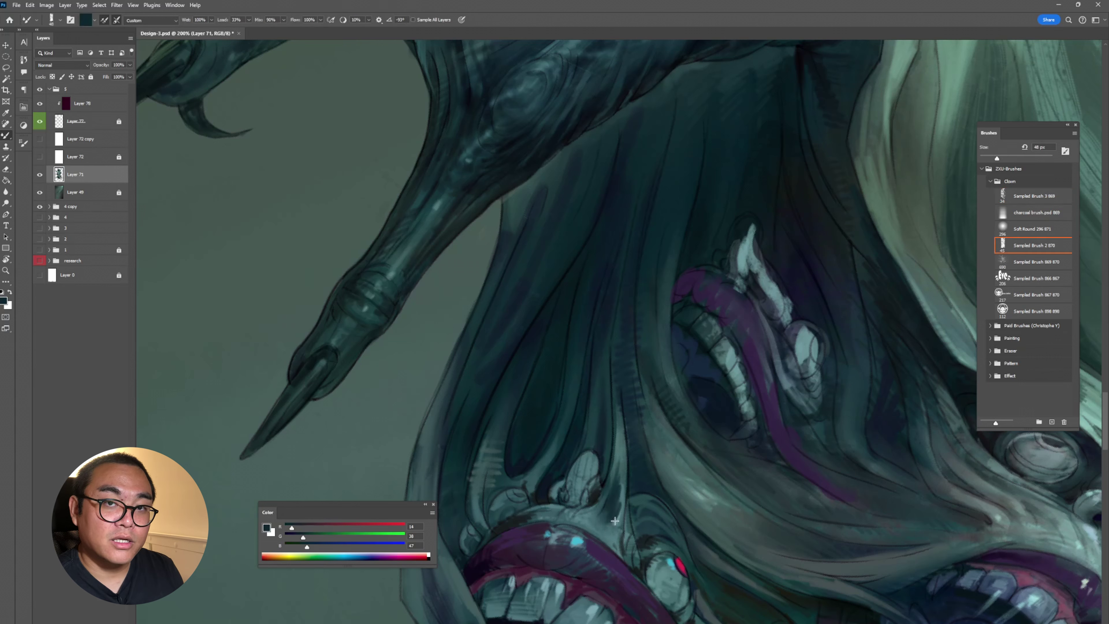
Paint the skin ridge above the small wart with sampled grey-teal and darken the neighbouring folds with sampled near-black.
key("shift+b")
left_click(611, 463, "alt")
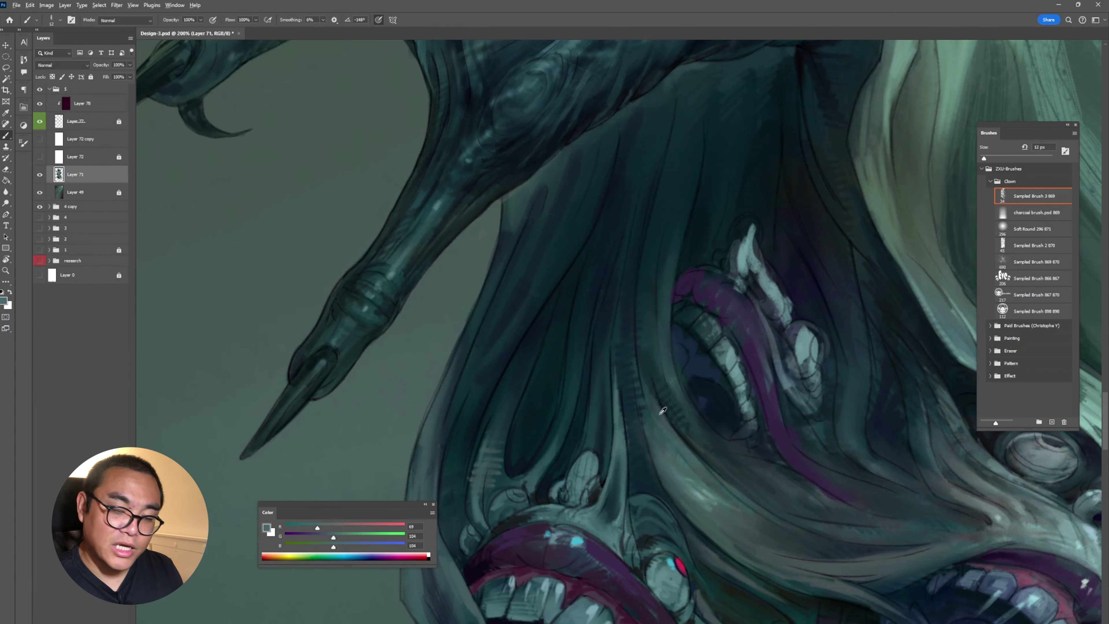
left_click_drag(616, 332, 618, 396)
left_click(609, 303, "alt")
left_click_drag(647, 315, 654, 367)
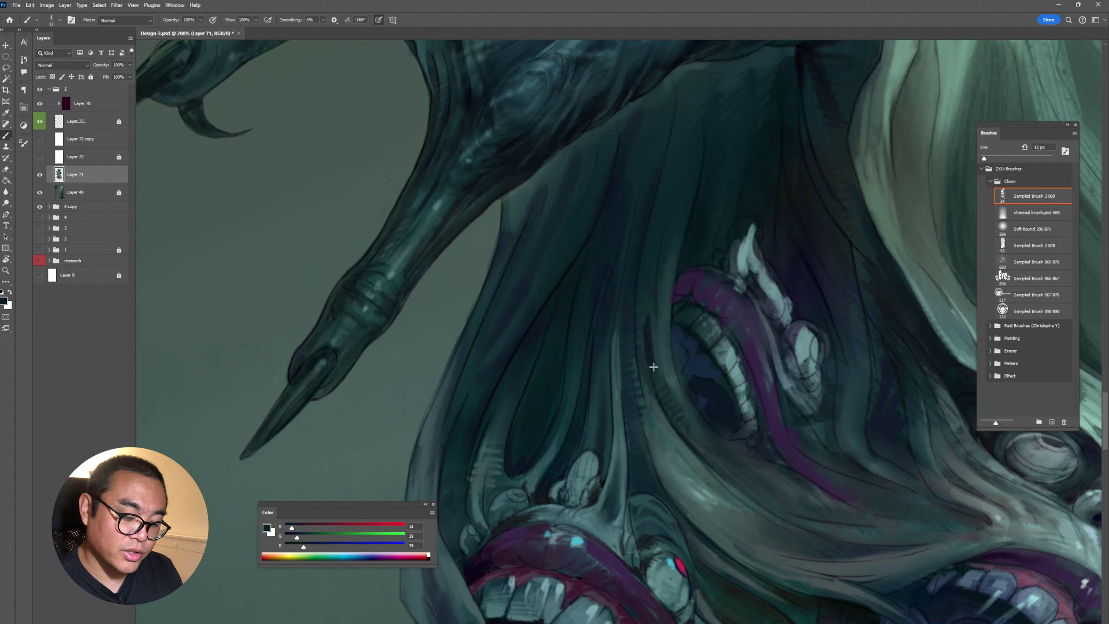
left_click_drag(624, 289, 633, 438)
Touch up the clawed hand's knuckle with sampled teal tones and save the document.
left_click(454, 341, "alt")
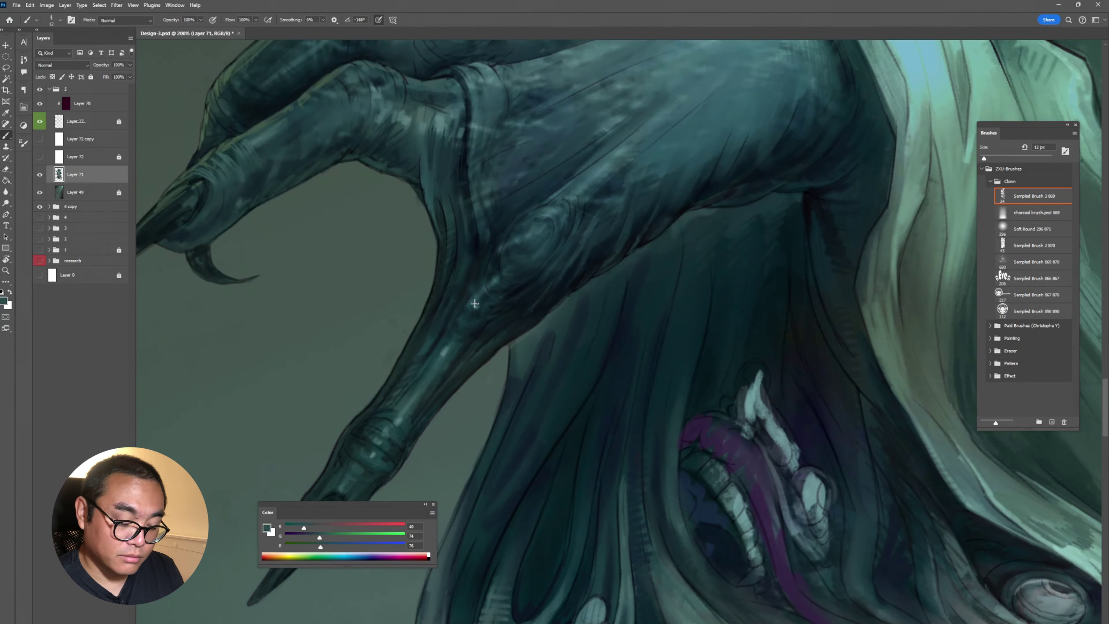
key("shift+b")
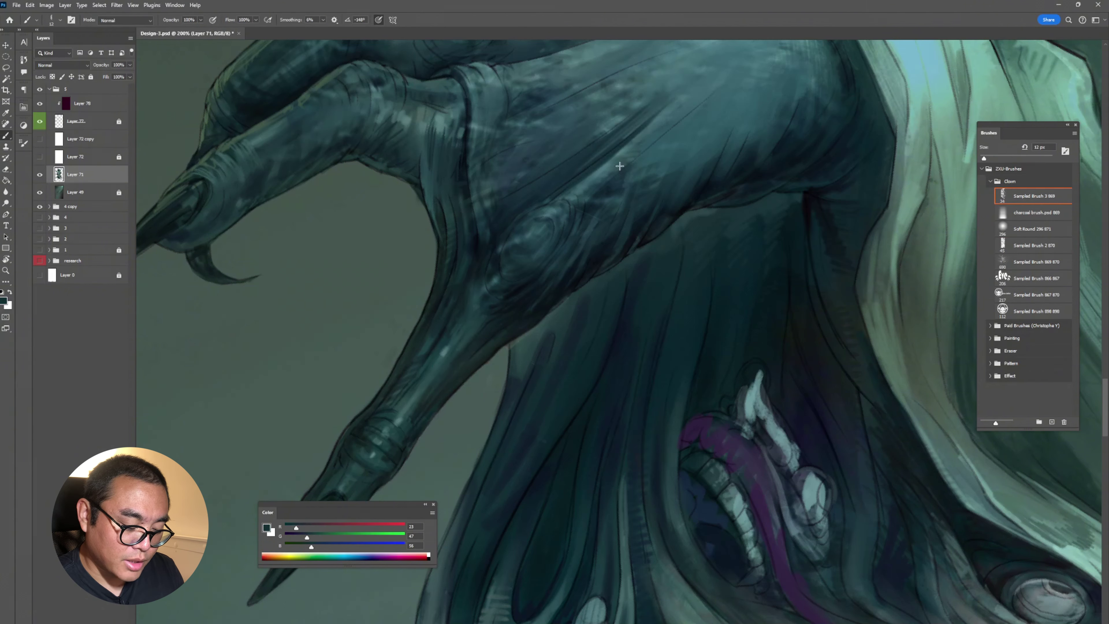
key("ctrl+s")
Rotate the canvas and blend the dark crease where the arm meets the draped skin using the Mixer Brush.
key("r")
mouse_move(753, 147)
left_mouse_down()
mouse_move(765, 154)
mouse_move(664, 273)
left_mouse_up()
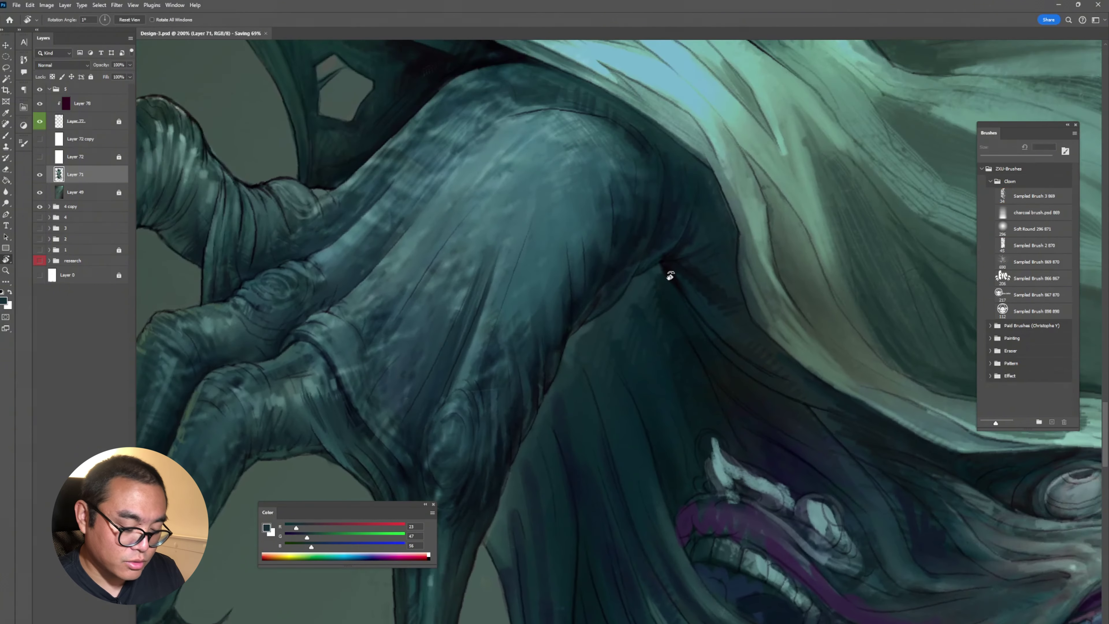
key("b")
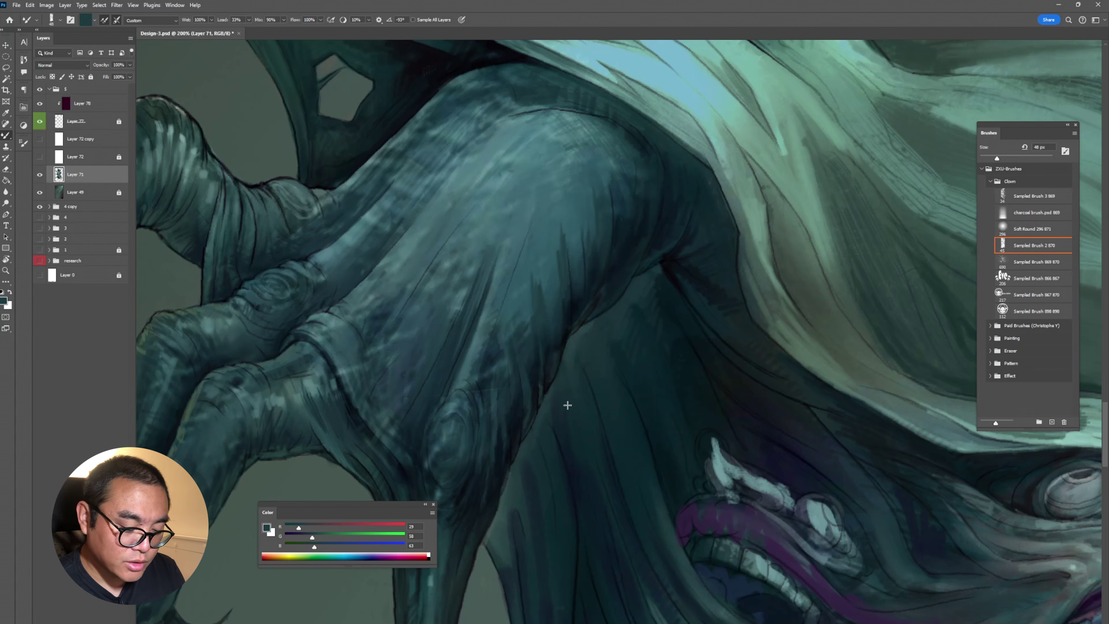
scroll(527, 416, "down", 5)
scroll(527, 416, "right", 3)
Darken the skin folds beside the pale growths over the small purple-lipped mouth with sampled dark indigo.
key("shift+b")
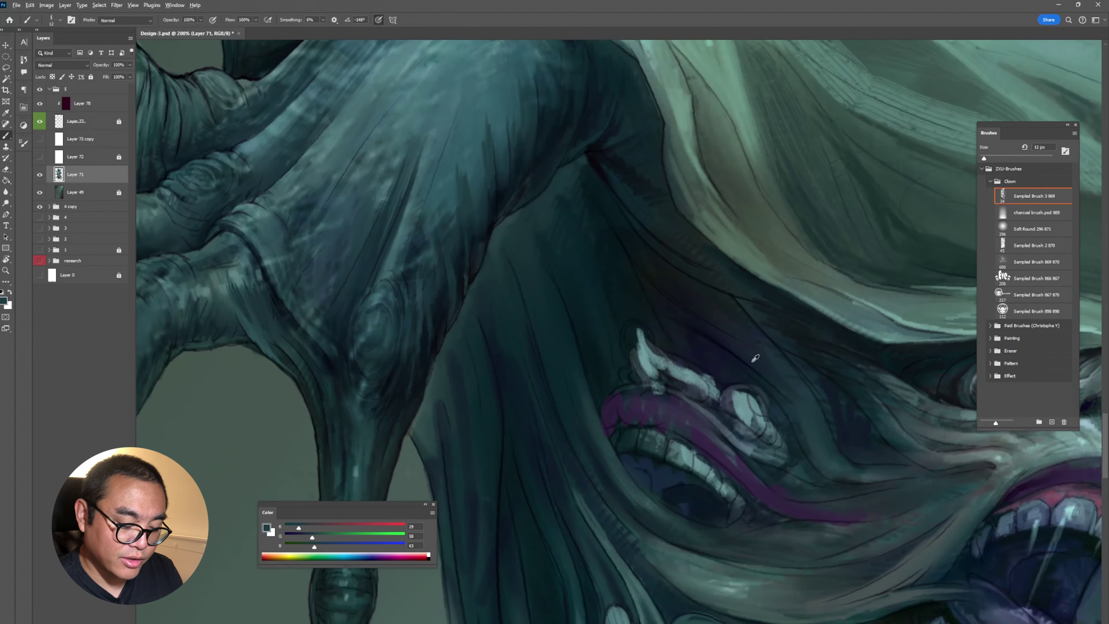
left_click(743, 355, "alt")
left_click_drag(769, 387, 799, 476)
left_click_drag(785, 410, 800, 474)
mouse_move(821, 391)
left_mouse_down()
mouse_move(854, 497)
mouse_move(851, 477)
left_mouse_up()
key("shift+b")
key("shift+b")
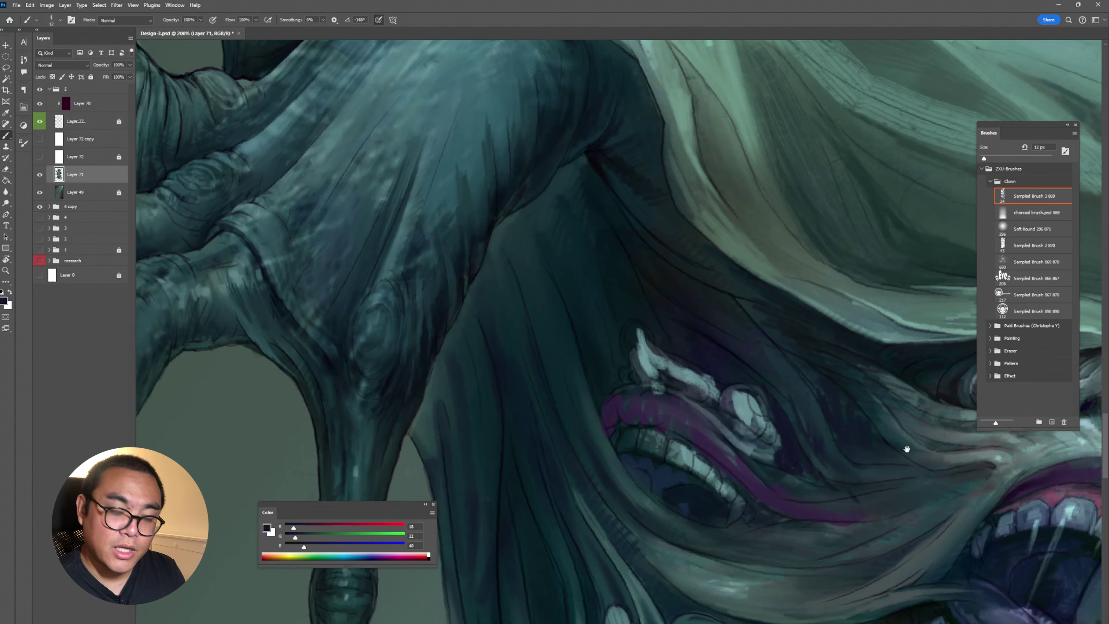
Shade the outer corner and lower edge of the small mouth's purple lip with sampled dark purple.
scroll(854, 479, "down", 2)
scroll(854, 479, "right", 3)
left_click(829, 426, "alt")
left_click_drag(433, 336, 431, 376)
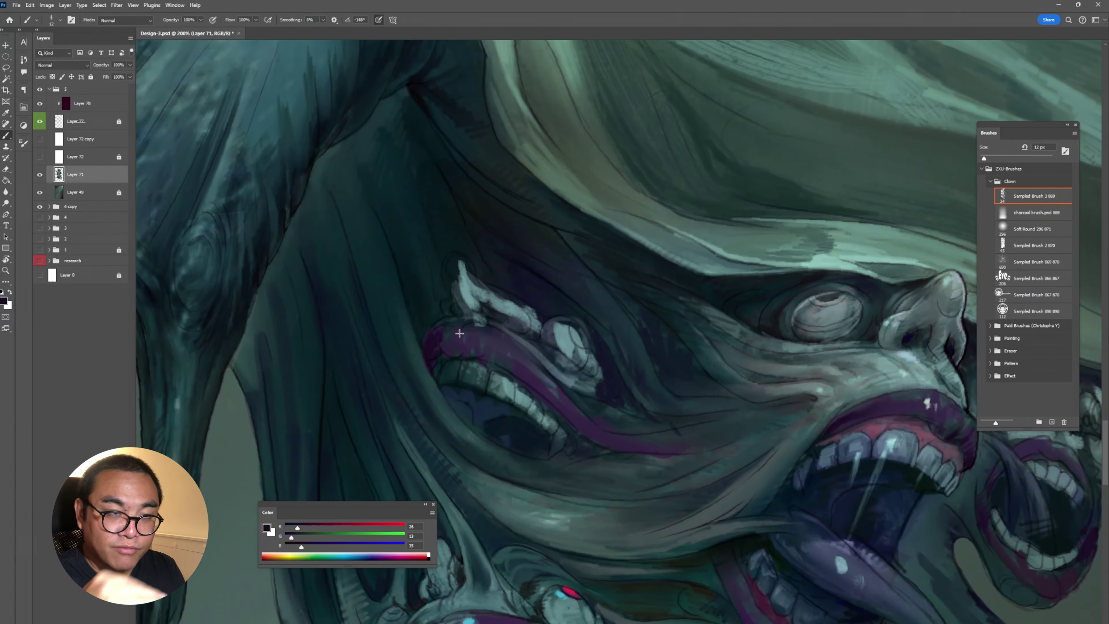
left_click_drag(550, 382, 610, 450)
key("shift+b")
key("b")
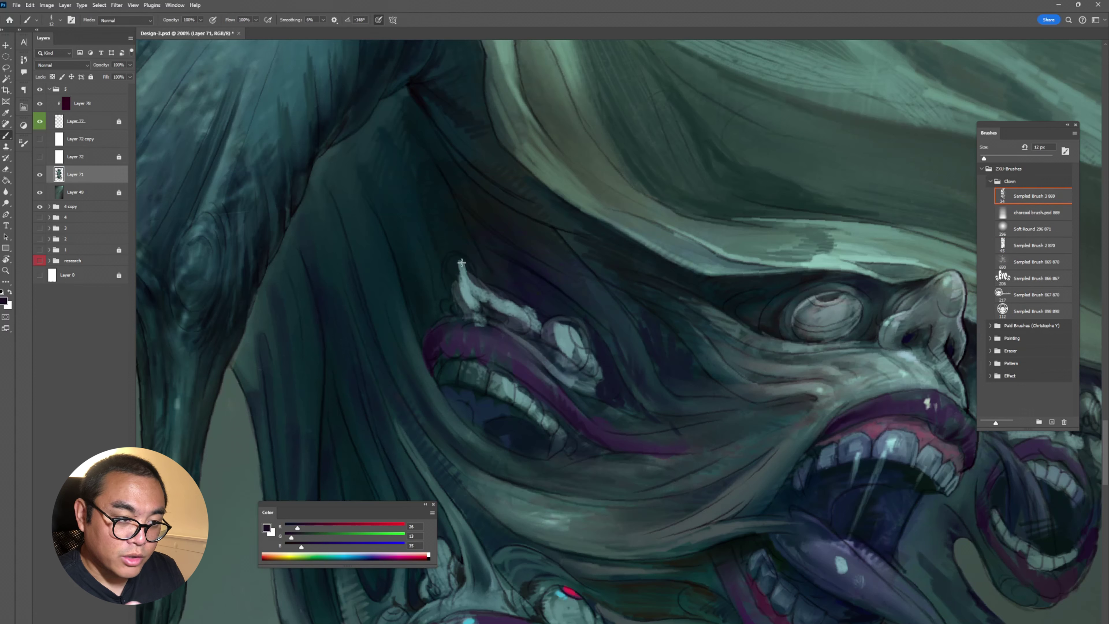
Outline and blend the pale growths above the small mouth with sampled tones, darkening the crease beneath them.
mouse_move(446, 282)
left_mouse_down()
mouse_move(471, 277)
mouse_move(444, 314)
left_mouse_up()
left_click(467, 281, "alt")
left_click(471, 276, "alt")
left_click(526, 308, "alt")
key("shift+b")
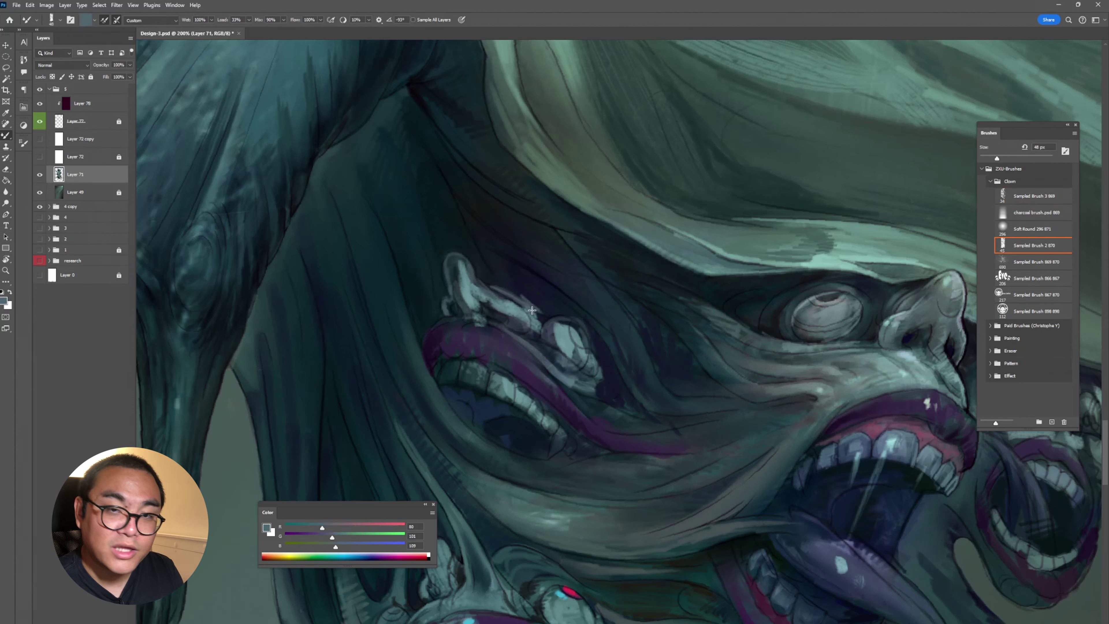
left_click_drag(528, 306, 586, 390)
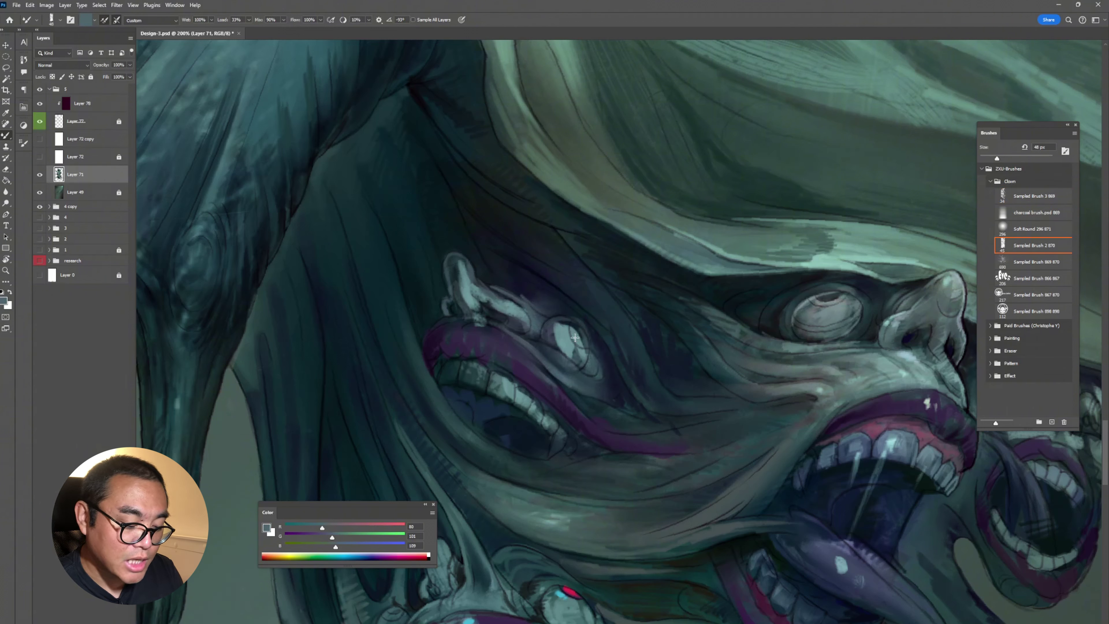
left_click(608, 401, "alt")
left_click_drag(594, 396, 602, 409)
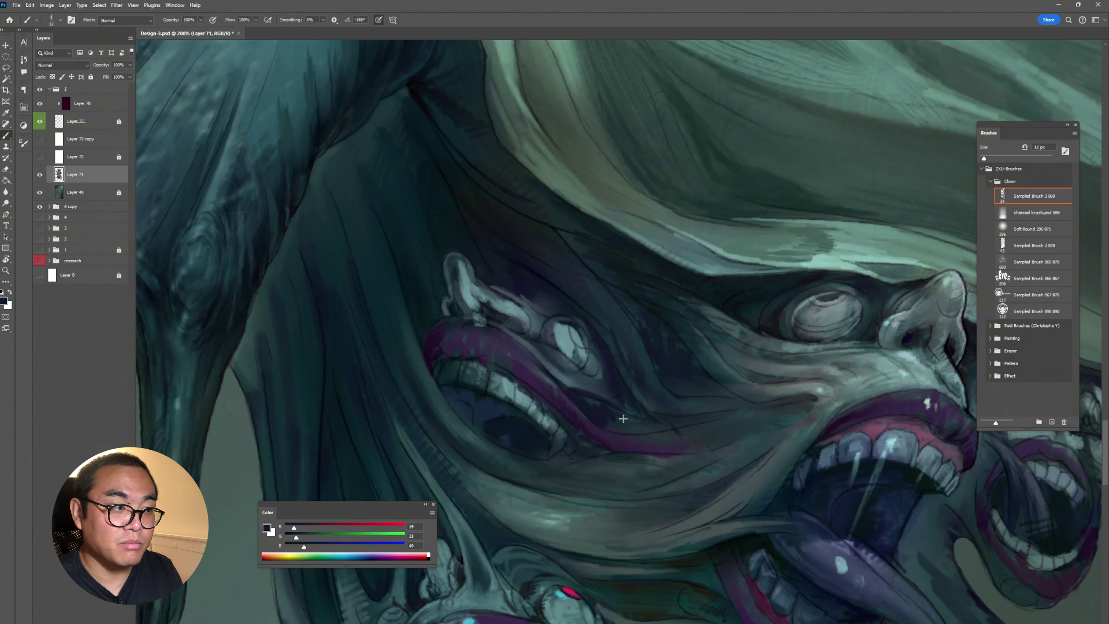
Dab sampled pale blue-green highlights along the small mouth's purple upper lip.
key("shift+b")
left_click(928, 402, "alt")
left_click(487, 338)
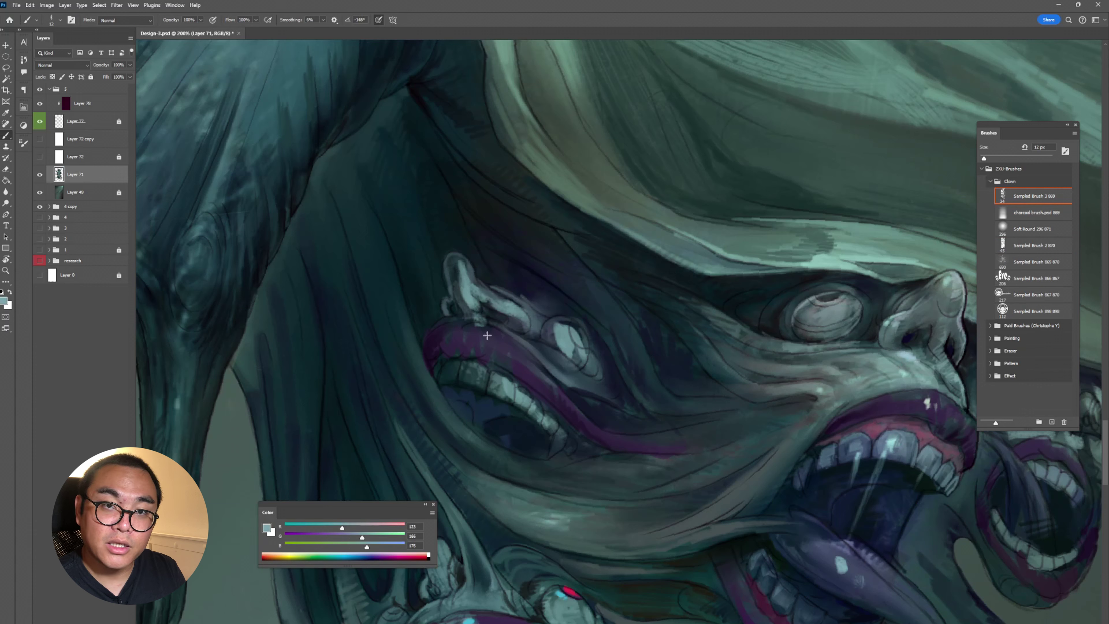
left_click(498, 346)
left_click(510, 353)
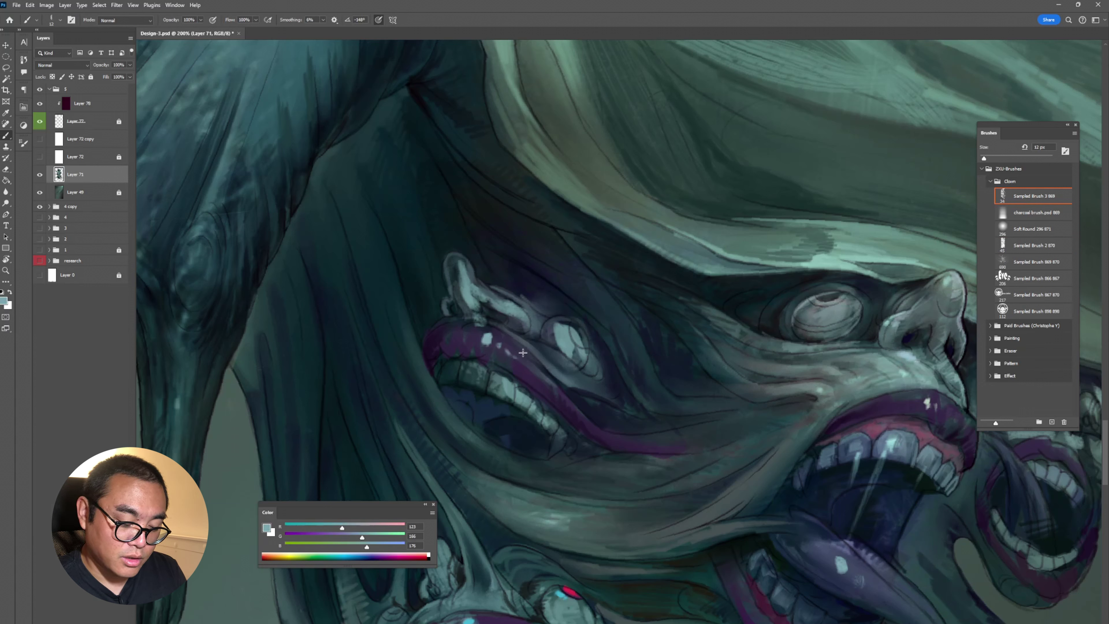
Refine the small mouth's gum line, teeth and dark interior with colours sampled from each area.
left_click(482, 361, "alt")
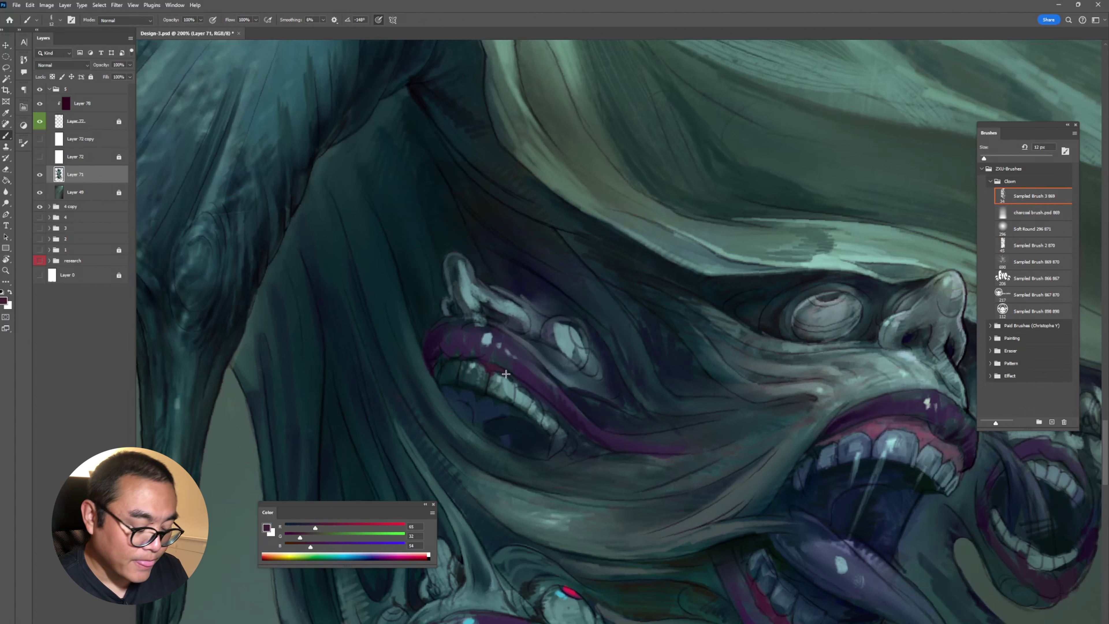
left_click(527, 392, "alt")
left_click(549, 409, "alt")
left_click(513, 427, "alt")
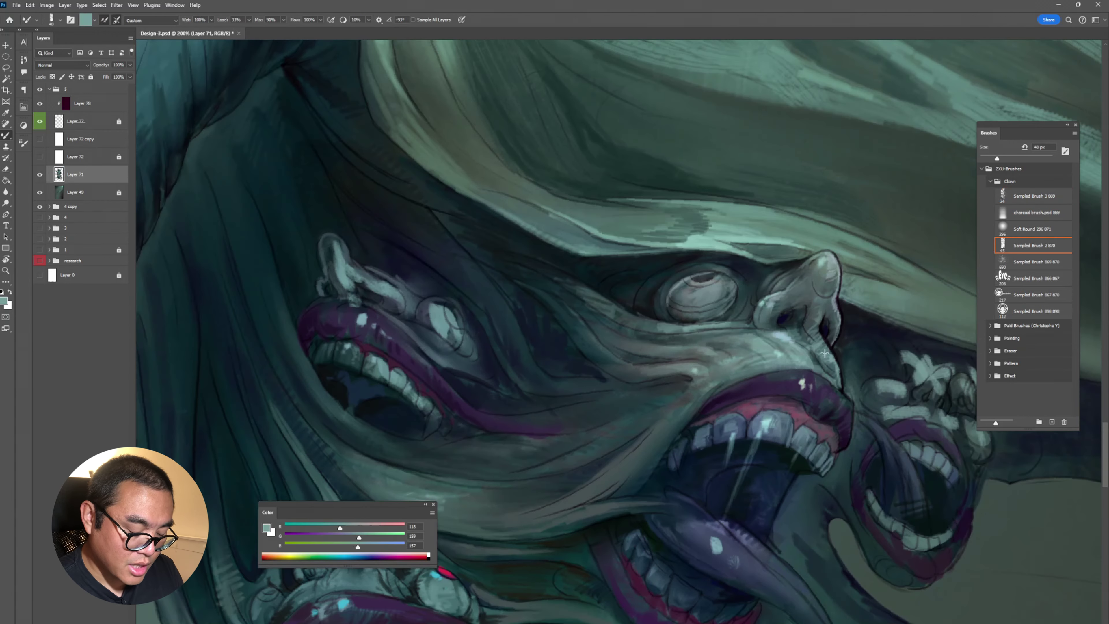
Add sampled light blue accents around the nose and hatch its bridge and nostrils with sampled dark teal.
key("b")
left_click(813, 313, "alt")
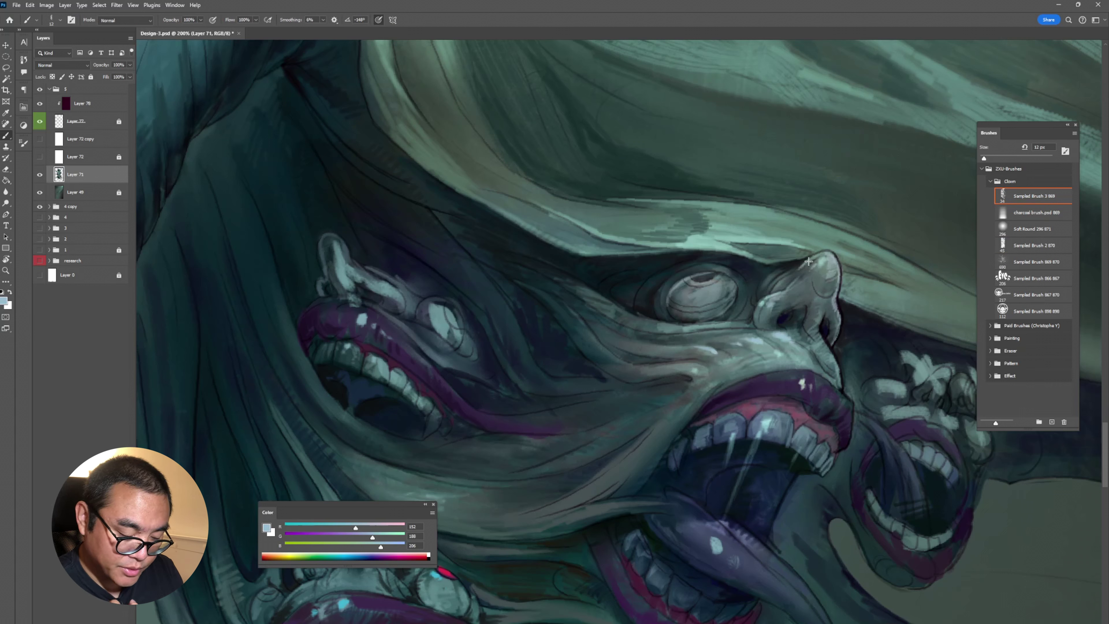
left_click(832, 253, "alt")
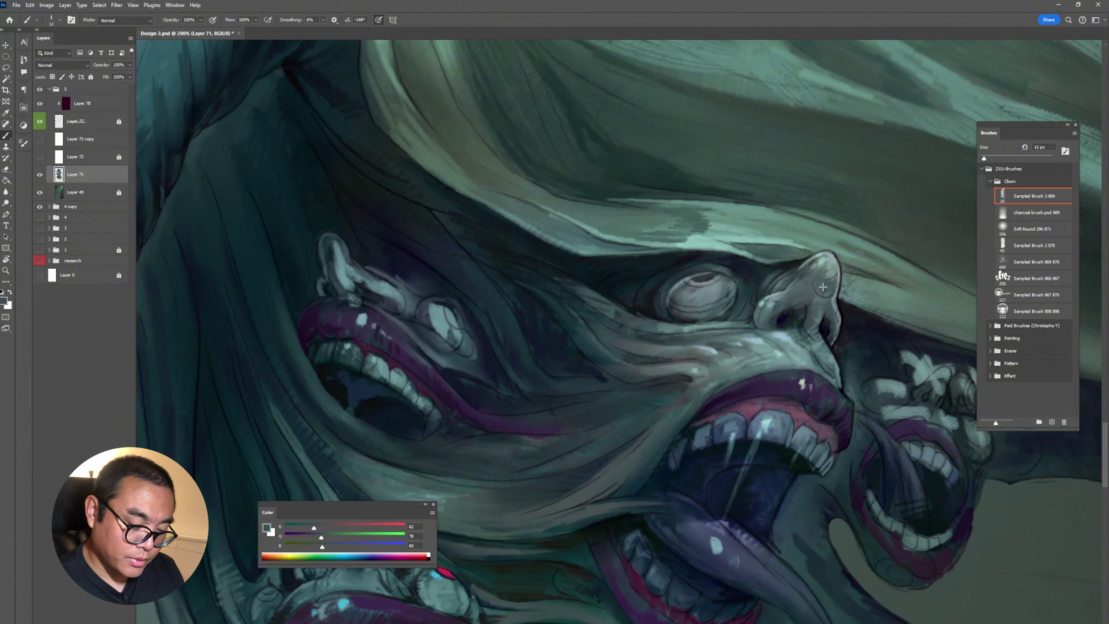
left_click(797, 257, "alt")
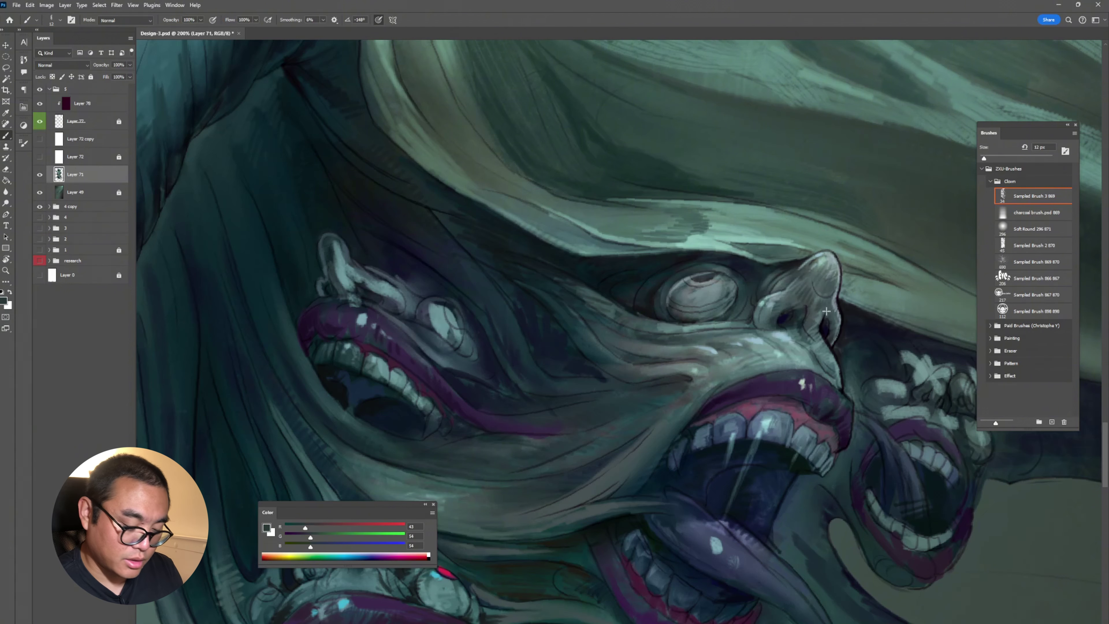
key("shift+b")
key("shift+b")
Add sampled pale green highlights to the central mouth's upper lip and blend the bright cloth edge above the eye.
left_click(804, 380, "alt")
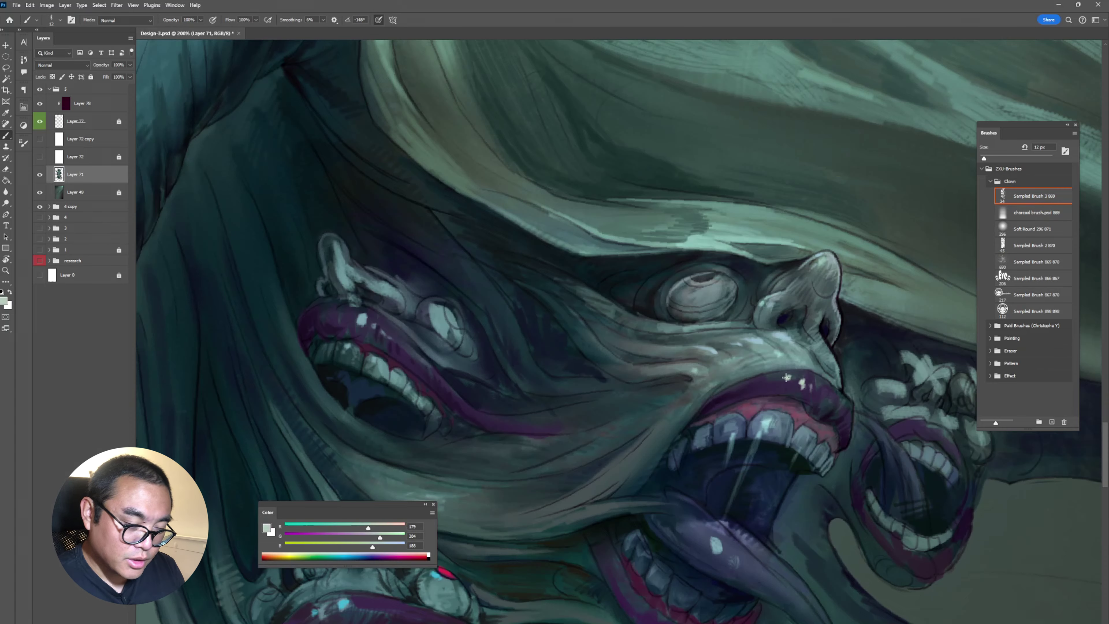
left_click_drag(909, 462, 839, 418)
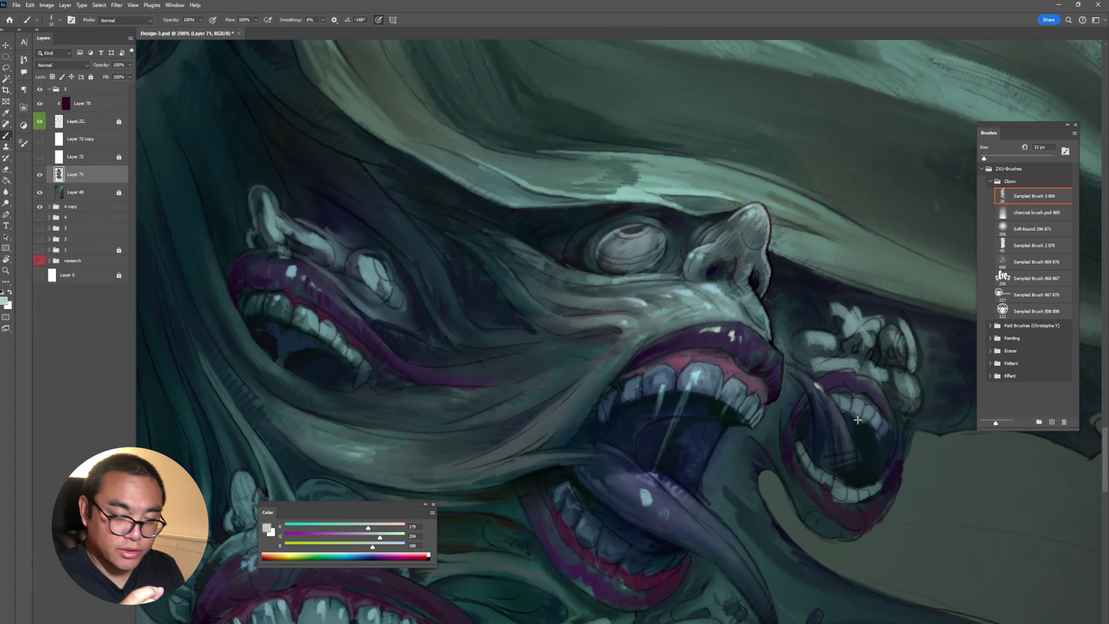
key("shift+b")
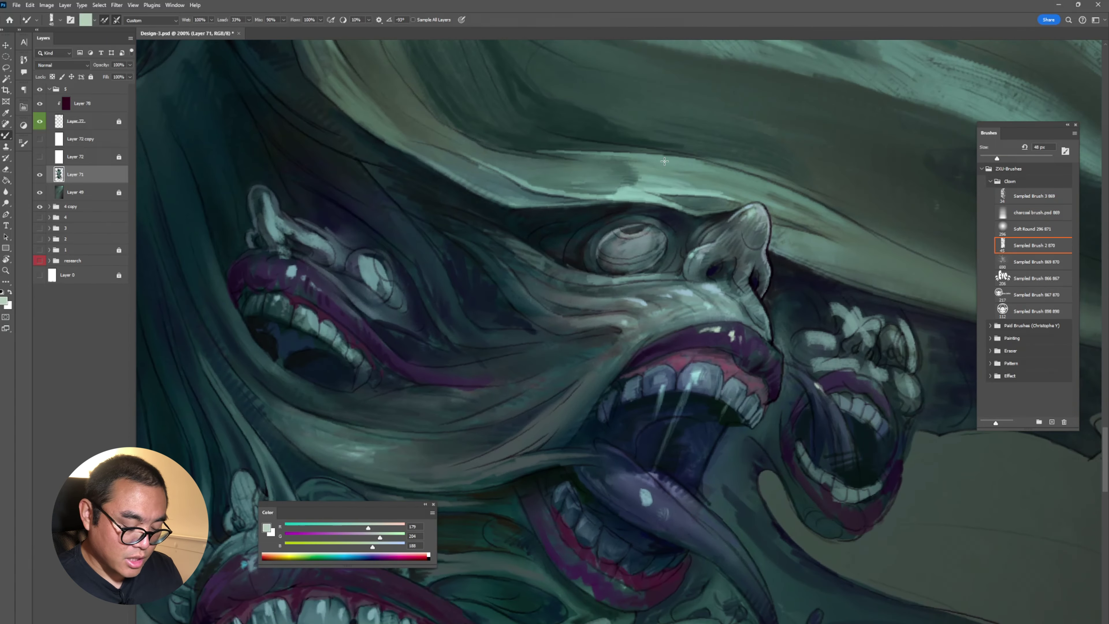
left_click_drag(634, 186, 573, 196)
key("shift+b")
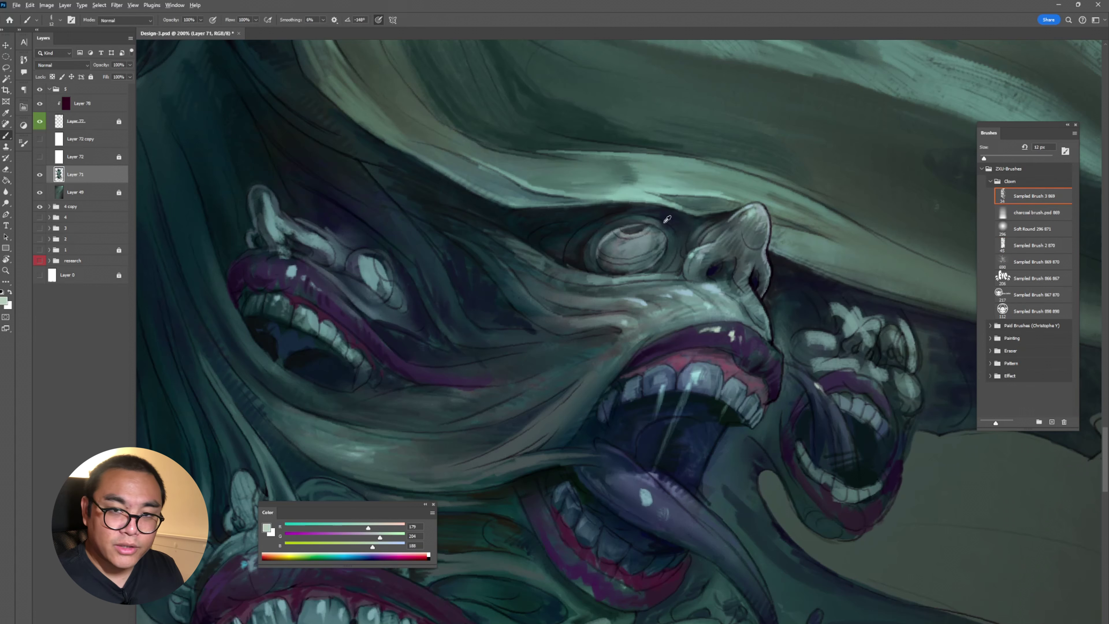
Darken and blend the eye socket between the eyeball and the nose with sampled near-black.
left_click(667, 218, "alt")
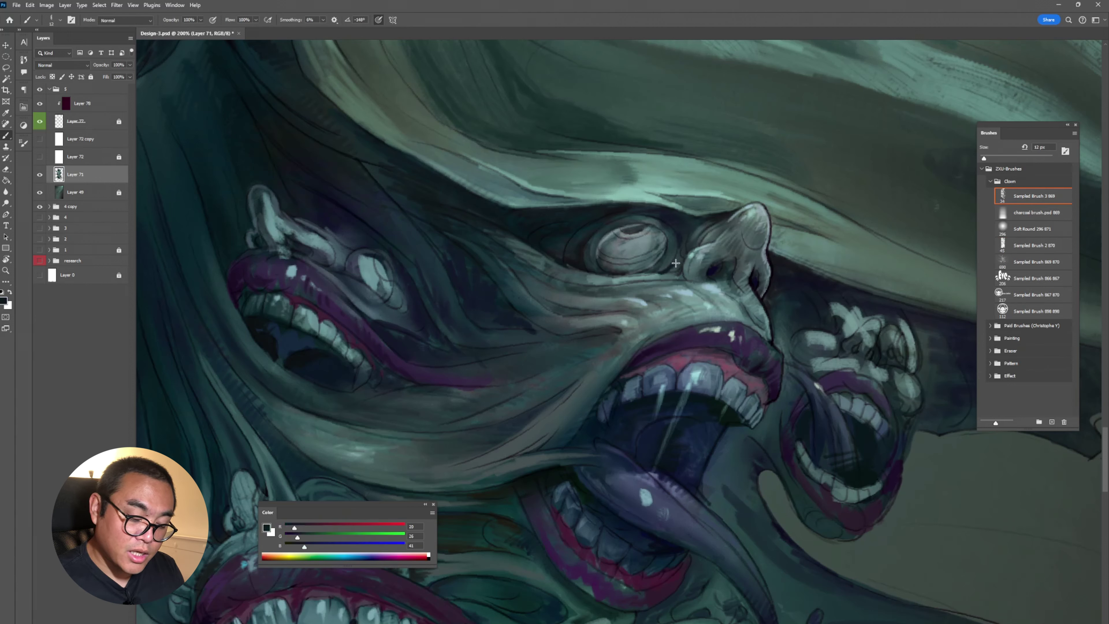
key("shift+b")
key("shift+b")
left_click(676, 241, "alt")
key("shift+b")
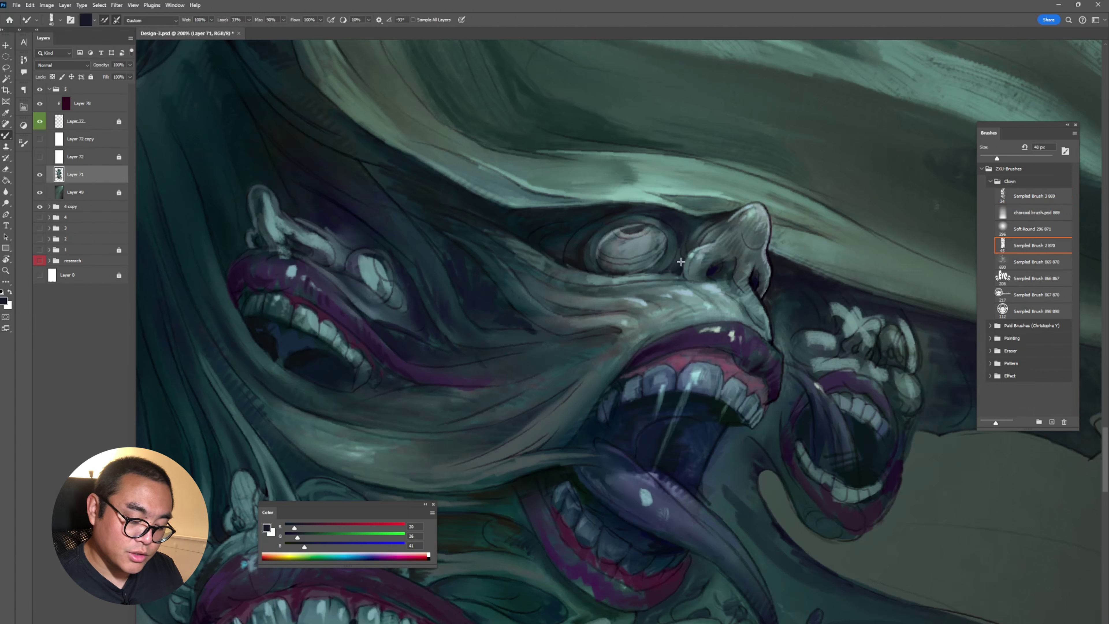
key("shift+b")
left_click(680, 242, "alt")
Paint sampled grey-blue and pale cyan highlights on the eyeball and redefine its rim with sampled near-black.
left_click(632, 241, "alt")
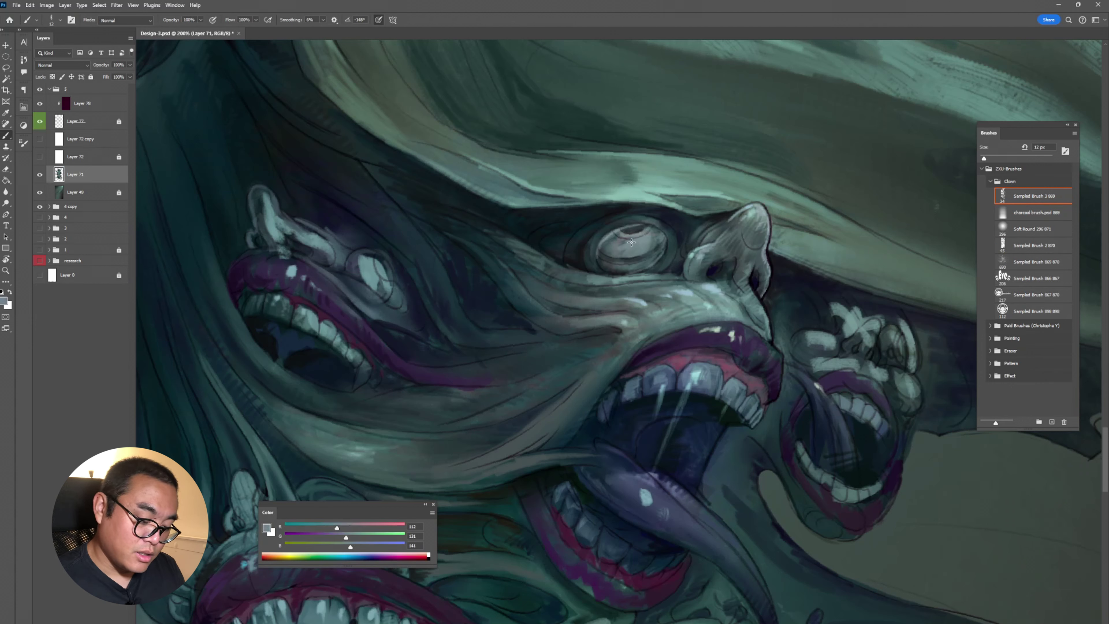
left_click(701, 252, "alt")
left_click(630, 239, "alt")
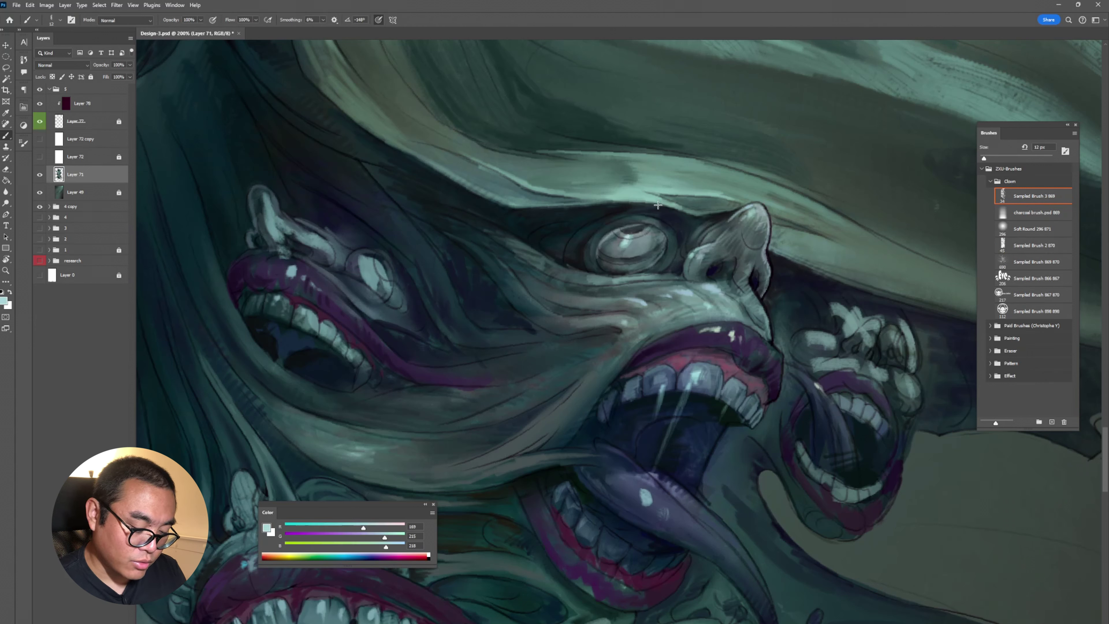
left_click(602, 244, "alt")
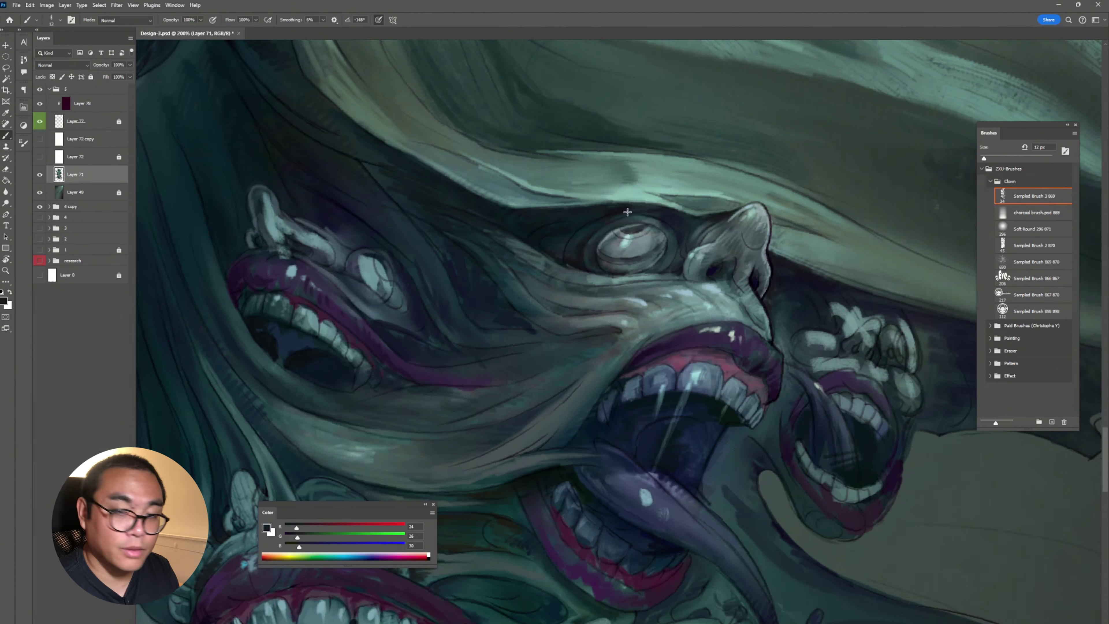
Rework the highlights on the central mouth's upper lip and shade the warts around the adjacent round mouth with sampled tones.
left_click(719, 327, "alt")
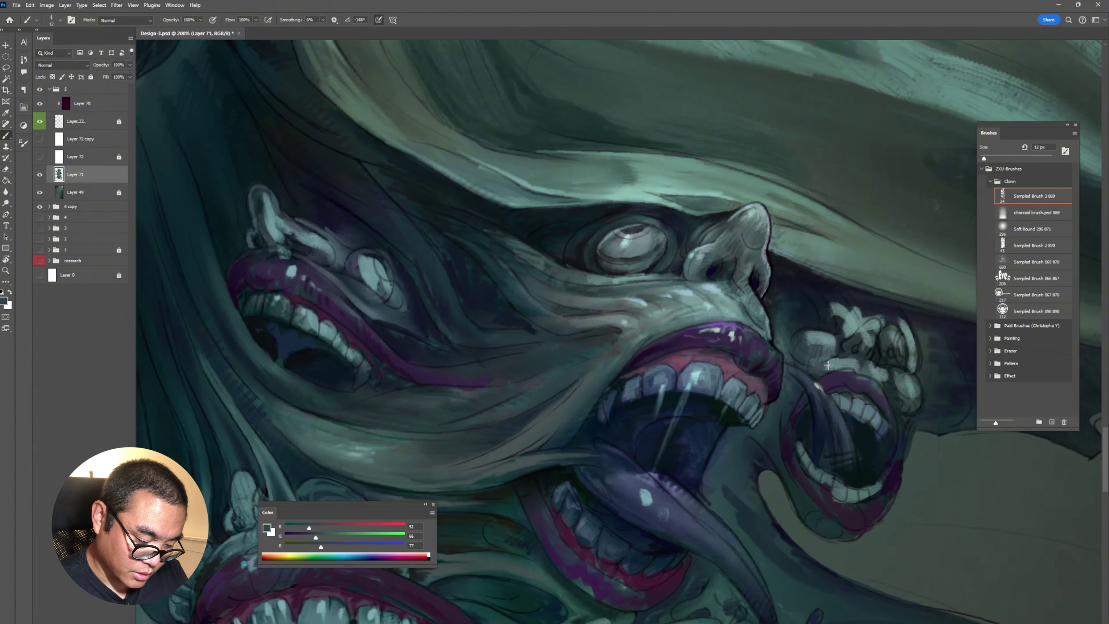
left_click(910, 394, "alt")
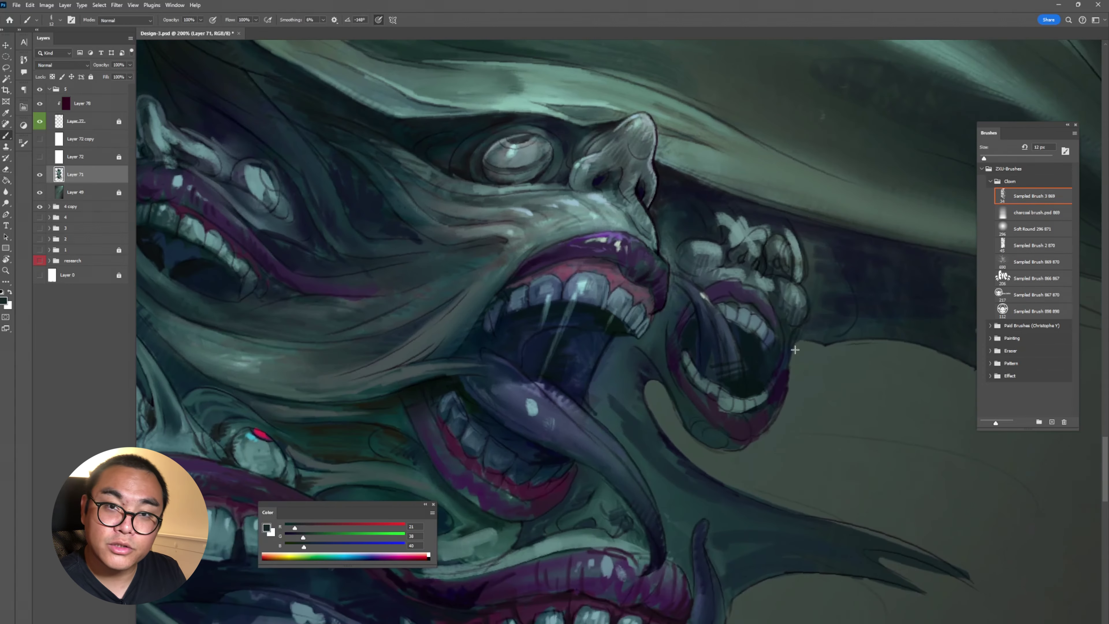
Mix a brighter teal from a sampled colour and paint light strokes on the stretched skin beside the central mouth.
left_click_drag(726, 465, 611, 377)
left_click(612, 376, "alt")
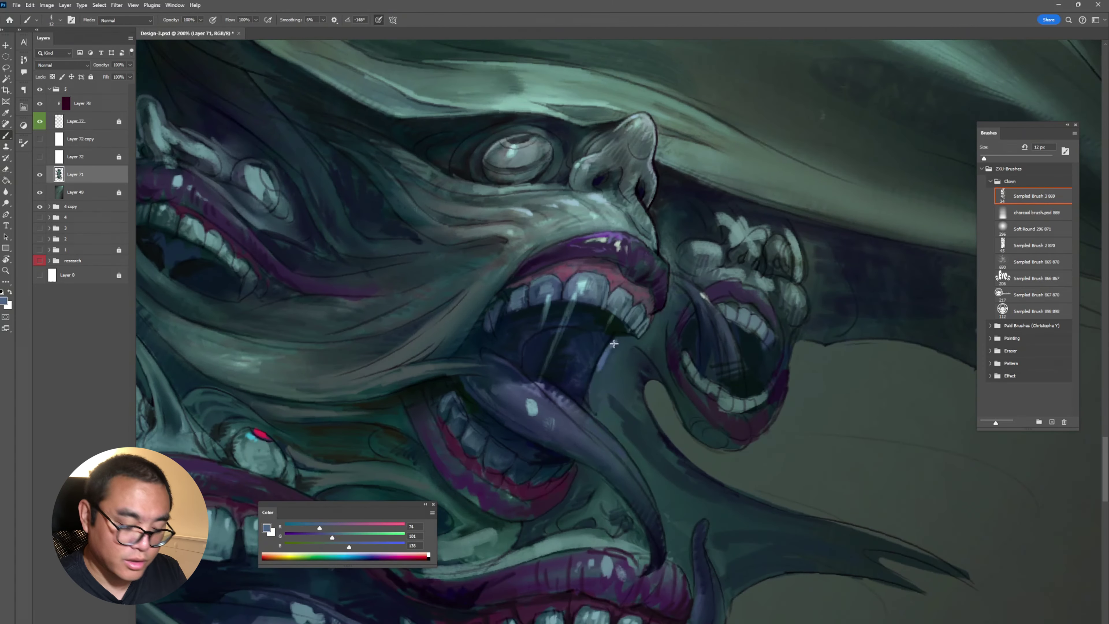
left_click(348, 533)
left_click(350, 543)
mouse_move(624, 341)
left_mouse_down()
mouse_move(600, 361)
mouse_move(615, 348)
mouse_move(595, 398)
mouse_move(615, 346)
mouse_move(622, 404)
mouse_move(611, 346)
left_mouse_up()
left_click(615, 345, "alt")
left_click_drag(660, 315, 642, 343)
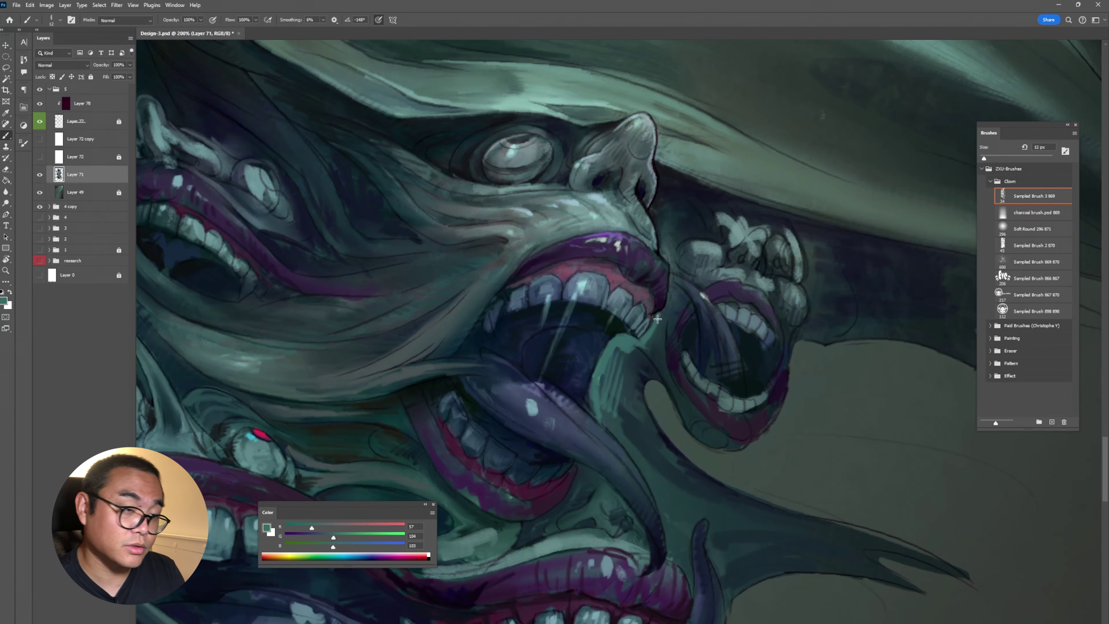
Extend the teal strokes down the stretched skin between the two mouths and blend them with the Mixer Brush.
mouse_move(675, 269)
left_mouse_down()
mouse_move(660, 336)
mouse_move(599, 399)
mouse_move(657, 464)
mouse_move(665, 330)
mouse_move(704, 308)
mouse_move(594, 395)
left_mouse_up()
key("period")
key("period")
key("period")
key("shift+b")
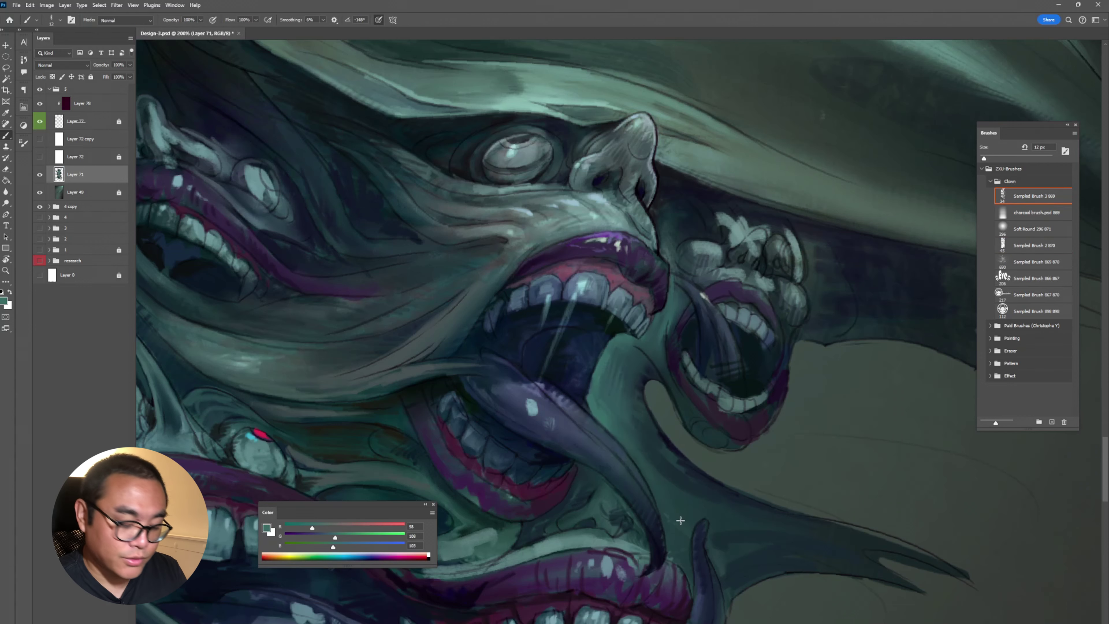
Rotate the canvas and blend sampled teal and dark navy along the stretched skin leading to the forked spike.
left_click_drag(726, 297, 730, 99)
left_click(810, 313, "alt")
key("shift+b")
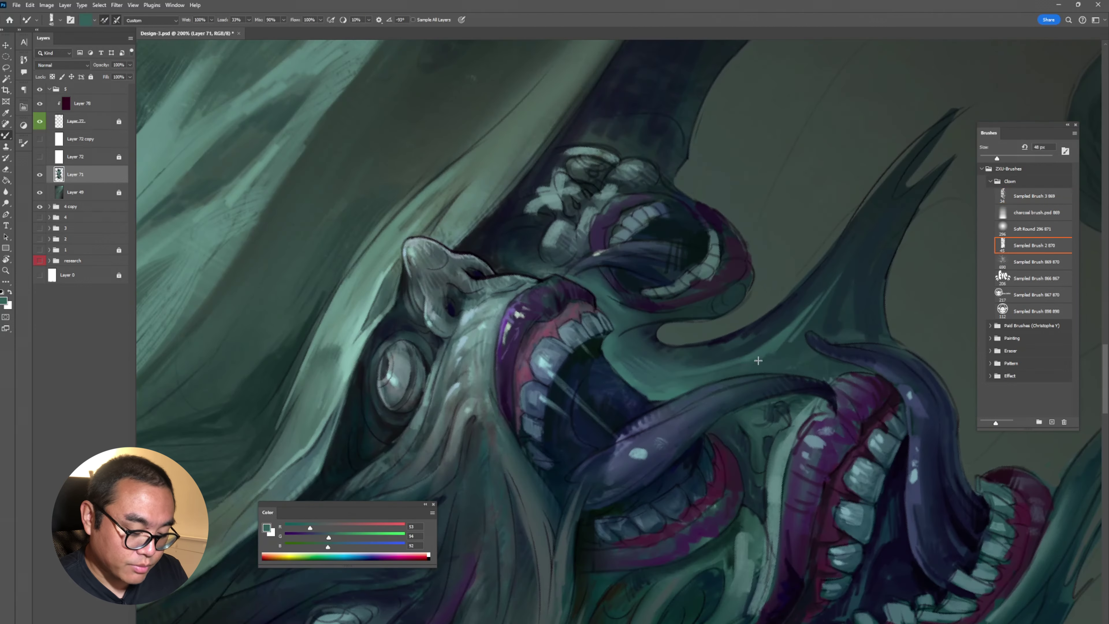
left_click(786, 310, "alt")
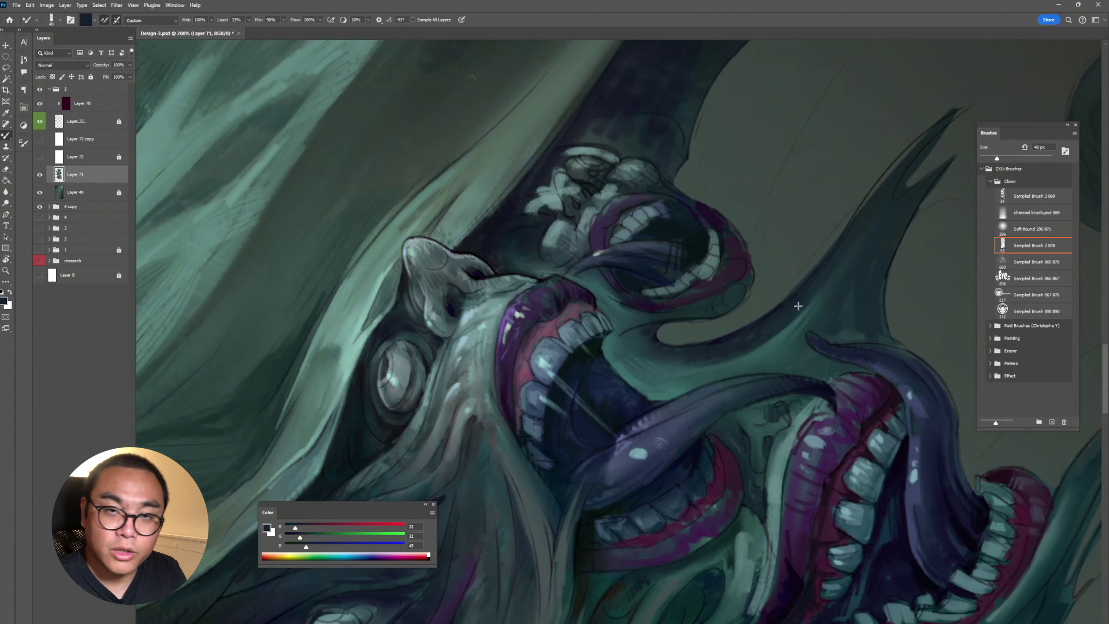
key("shift+b")
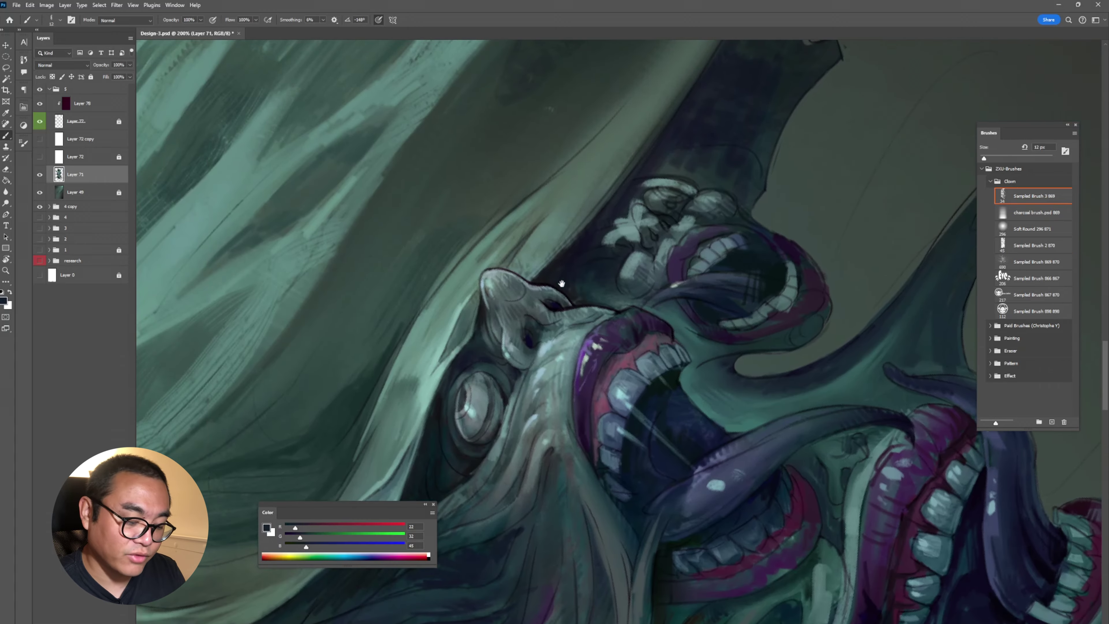
key("shift+b")
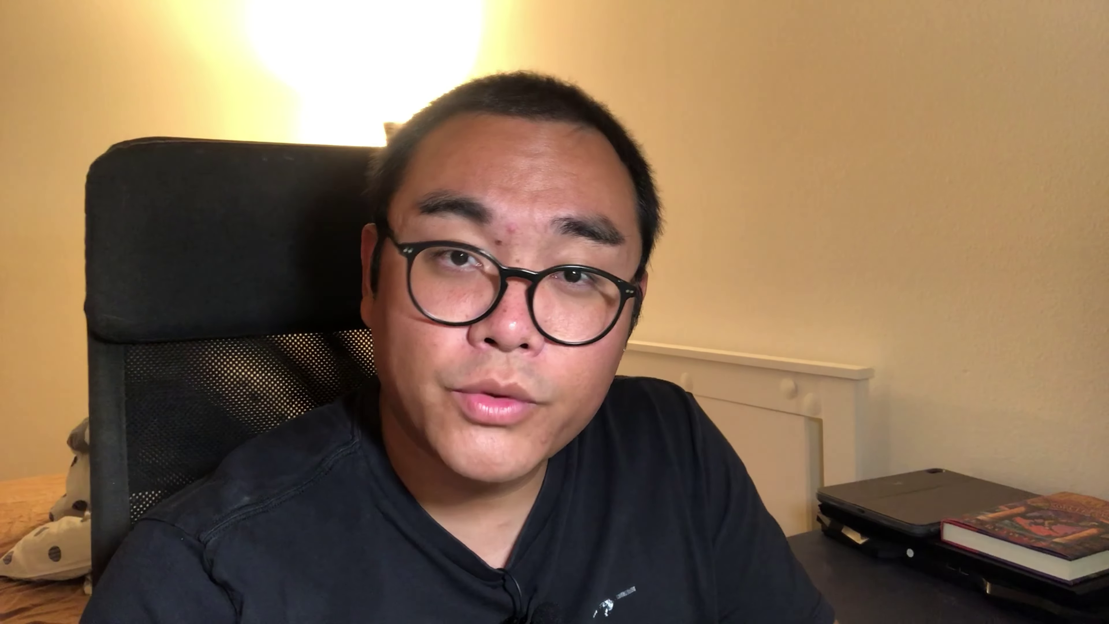